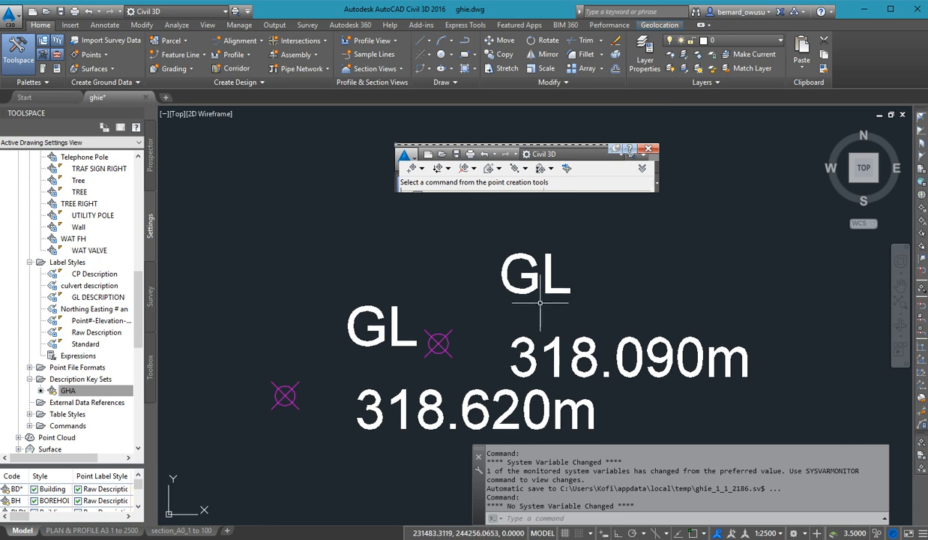
# Examine the GL code's point label style assignment in the GHA description key set, then close the key editor.
pyautogui.moveTo(508, 339); pyautogui.dragTo(554, 328, button='middle')
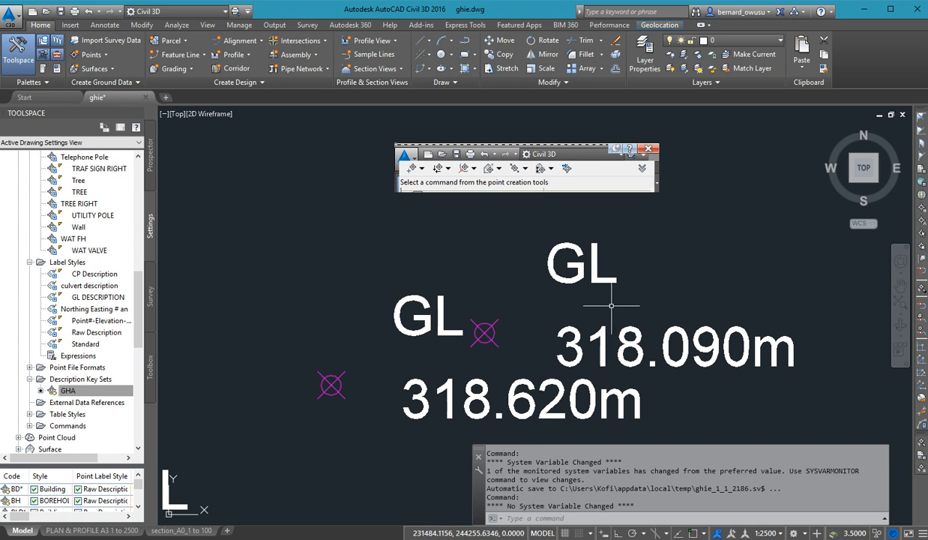
pyautogui.moveTo(572, 295)
pyautogui.mouseDown(button='middle')
pyautogui.moveTo(529, 258)
pyautogui.moveTo(481, 288)
pyautogui.mouseUp(button='middle')
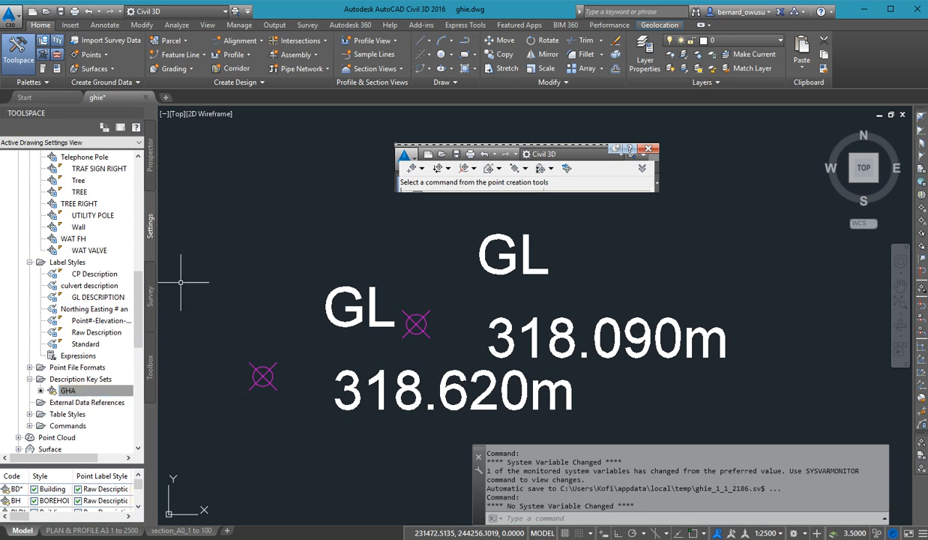
pyautogui.rightClick(67, 391)
pyautogui.click(108, 414)
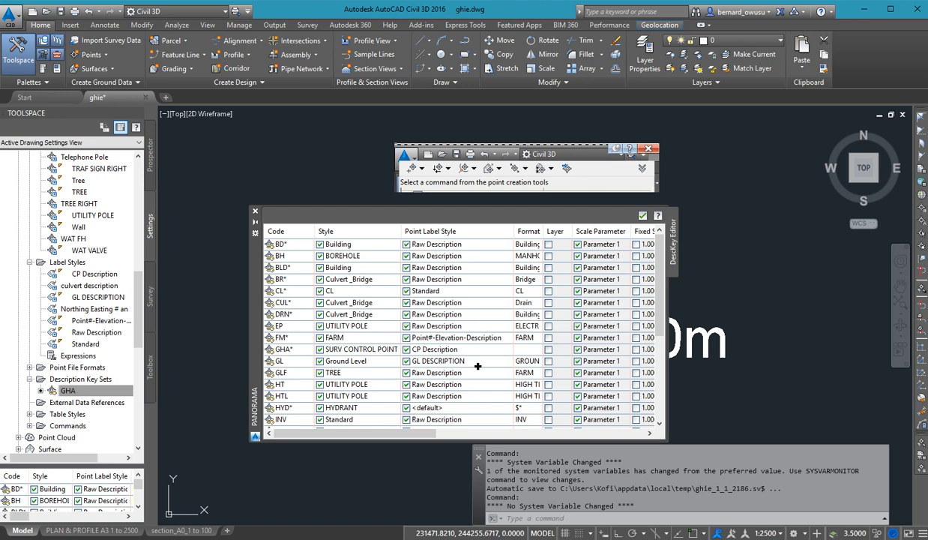
pyautogui.moveTo(474, 361); pyautogui.dragTo(507, 349)
pyautogui.moveTo(425, 380)
pyautogui.mouseDown()
pyautogui.moveTo(441, 390)
pyautogui.moveTo(431, 371)
pyautogui.mouseUp()
pyautogui.click(642, 216)
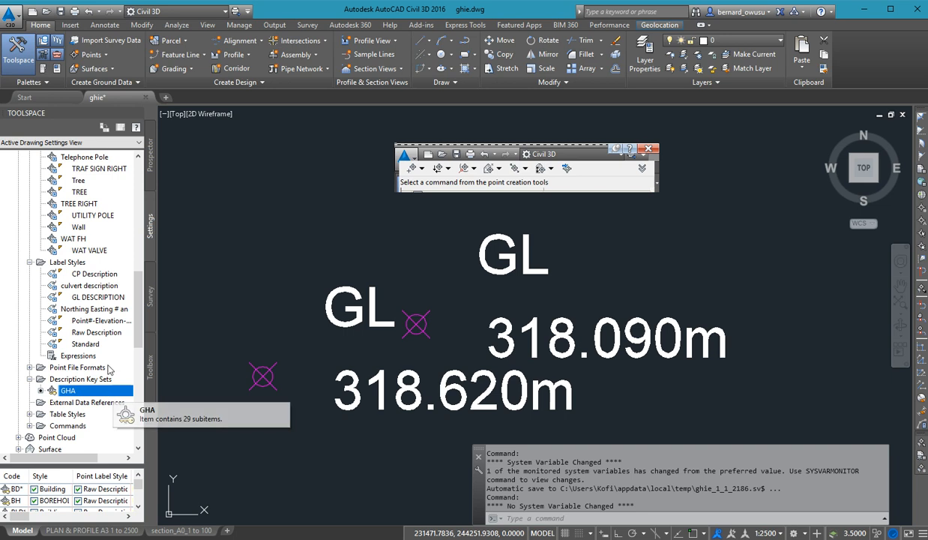
pyautogui.click(97, 298)
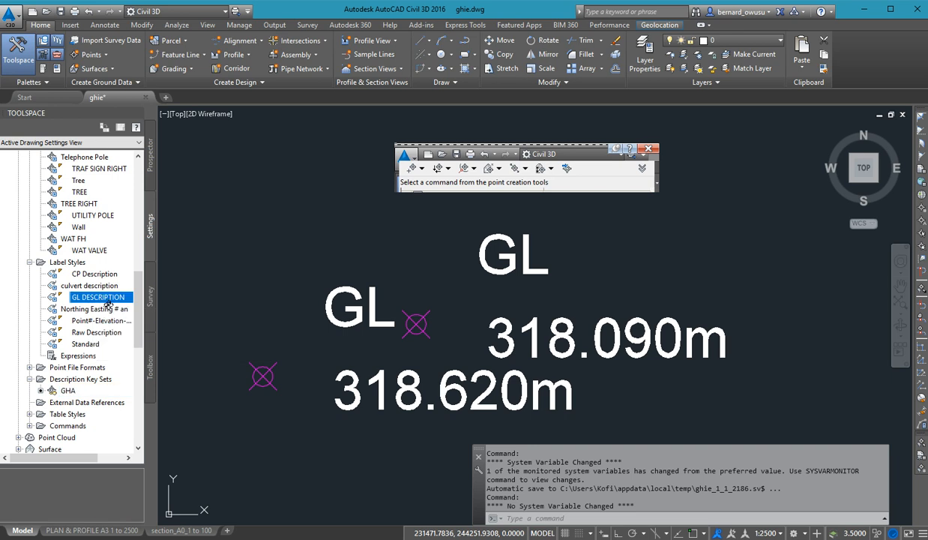
pyautogui.doubleClick(108, 302)
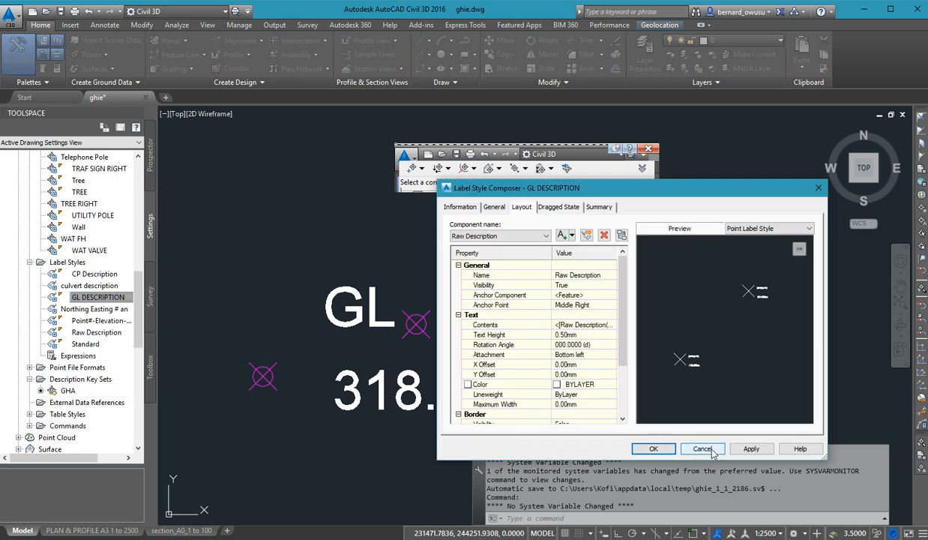
pyautogui.click(681, 438)
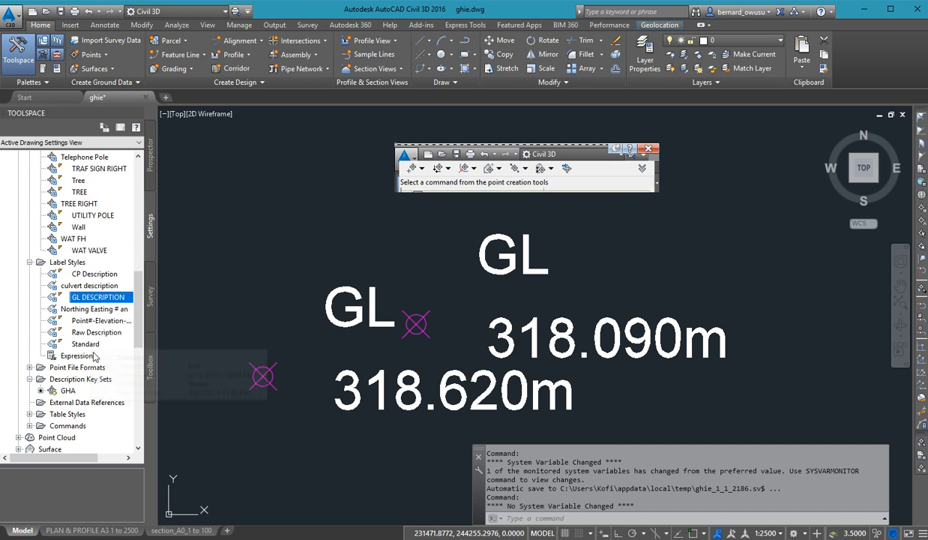
pyautogui.rightClick(101, 332)
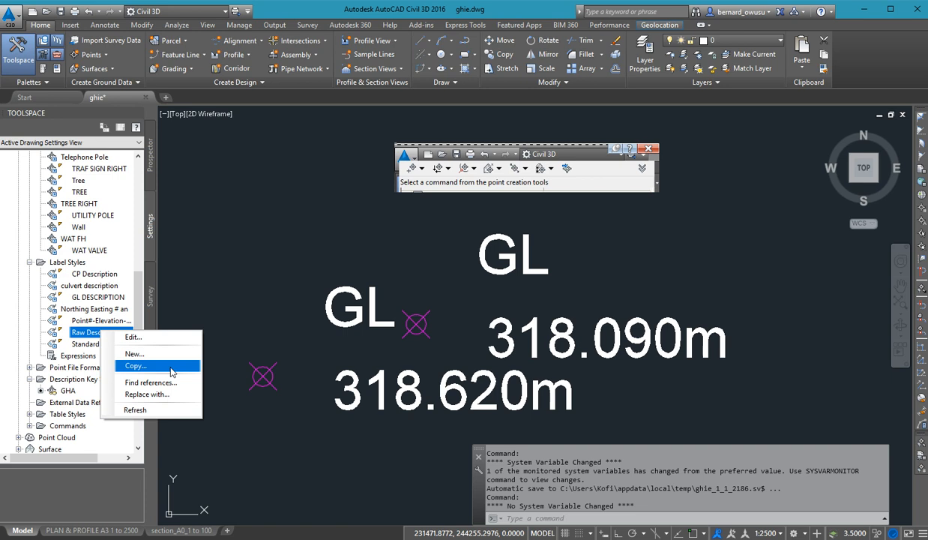
pyautogui.click(221, 414)
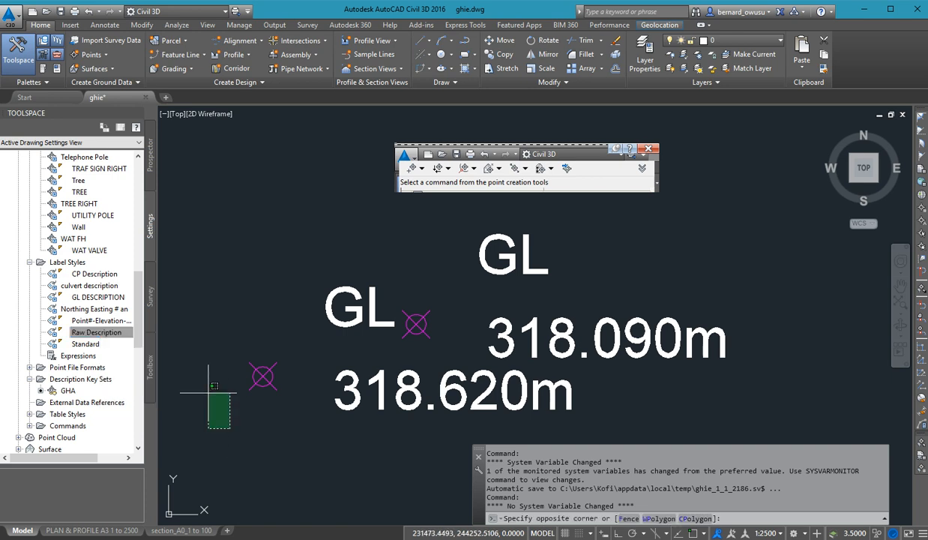
pyautogui.click(204, 324)
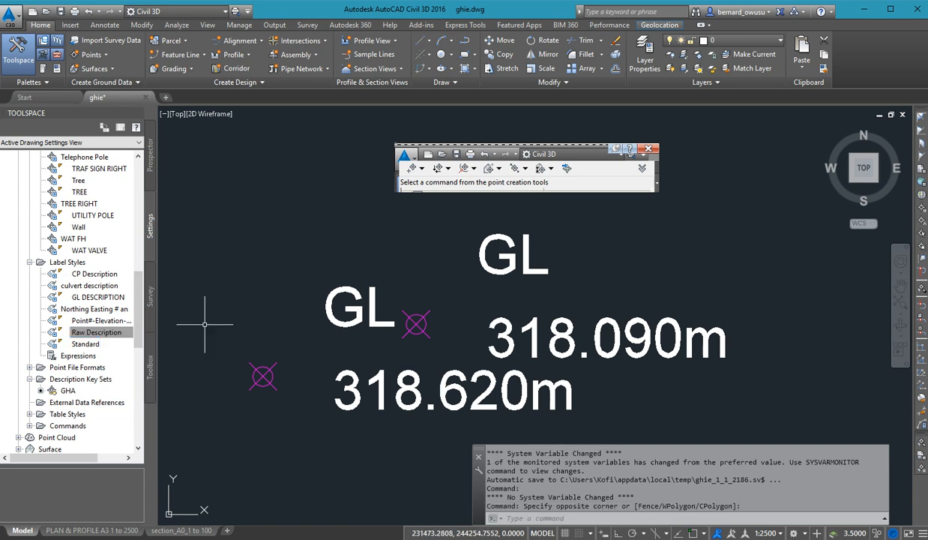
# Open the GL DESCRIPTION label style for editing and review its list of text components, keeping Raw Description selected.
pyautogui.click(96, 298)
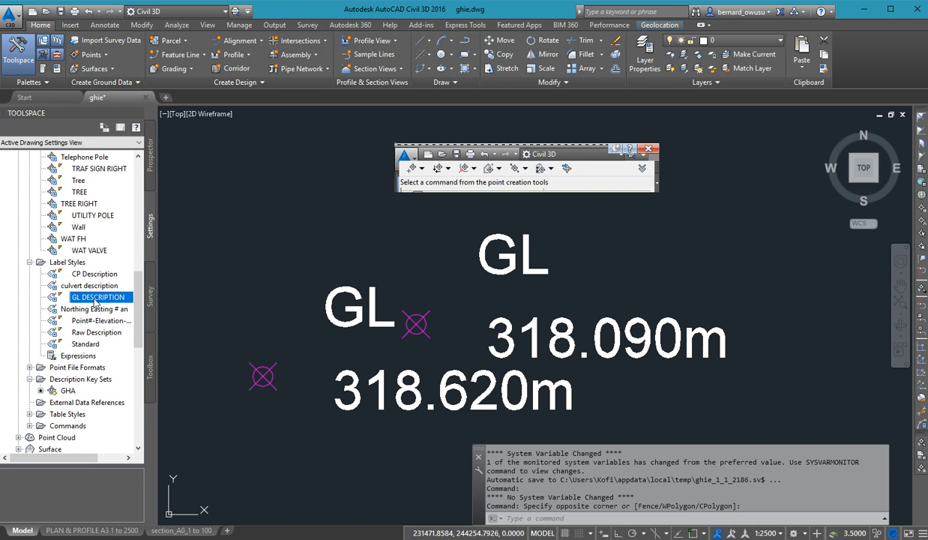
pyautogui.doubleClick(95, 299)
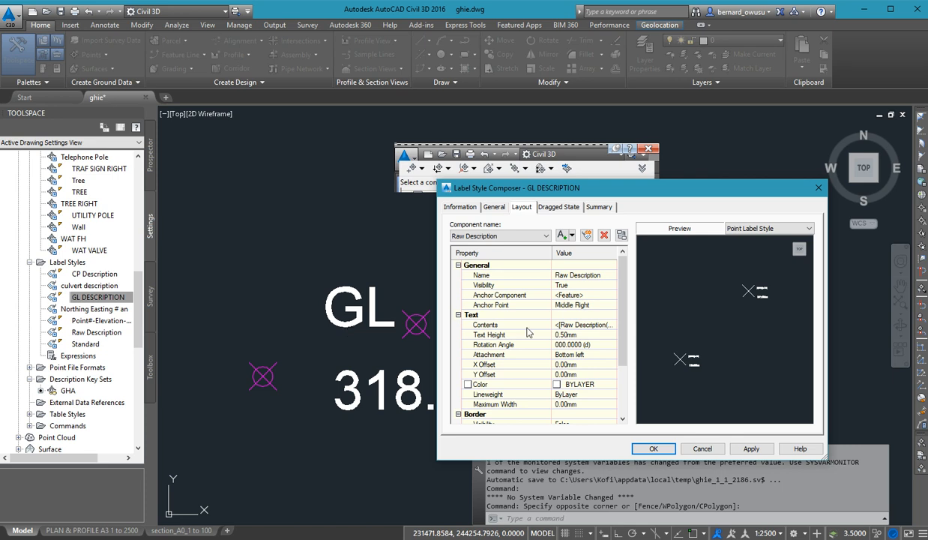
pyautogui.click(496, 236)
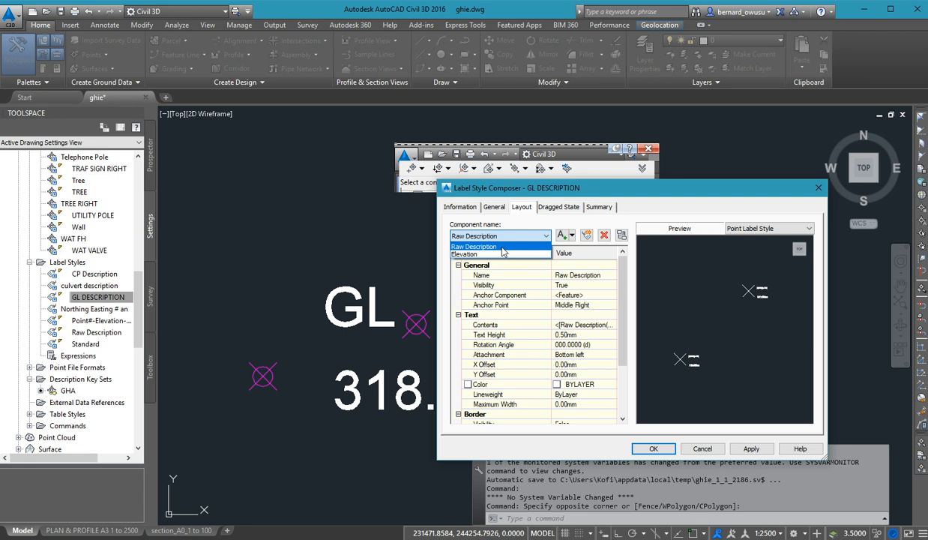
pyautogui.click(520, 217)
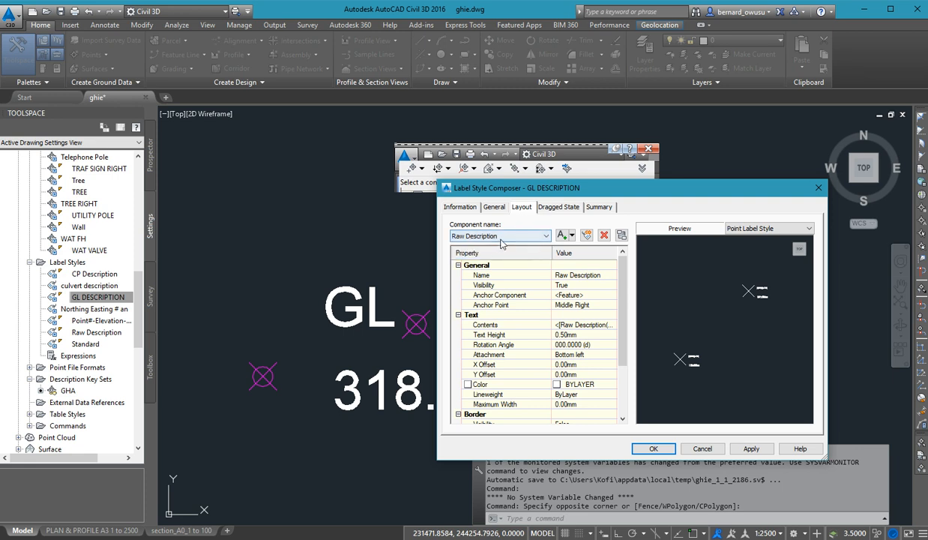
pyautogui.click(500, 238)
pyautogui.click(518, 216)
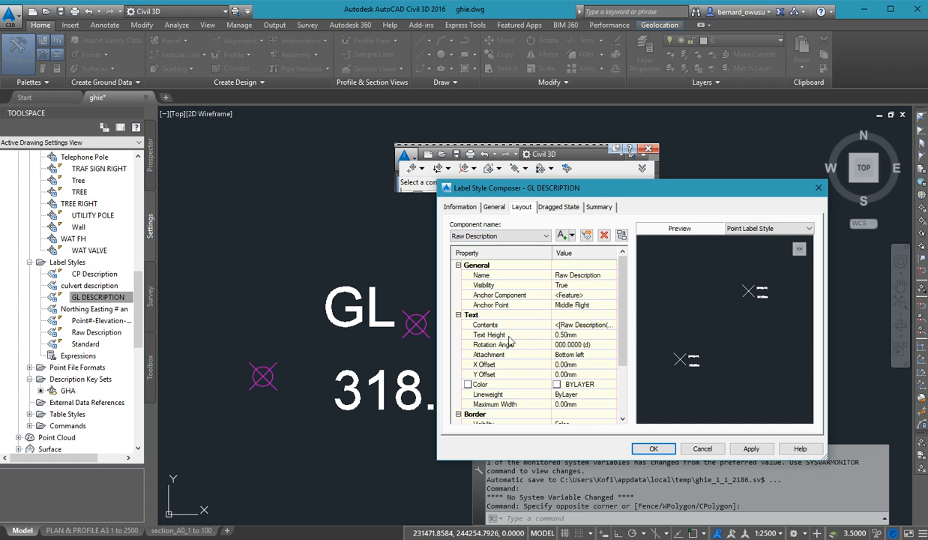
# Try to append the Point Elevation property, enclosed in parentheses with an m suffix, to the Raw Description component's contents.
pyautogui.click(589, 325)
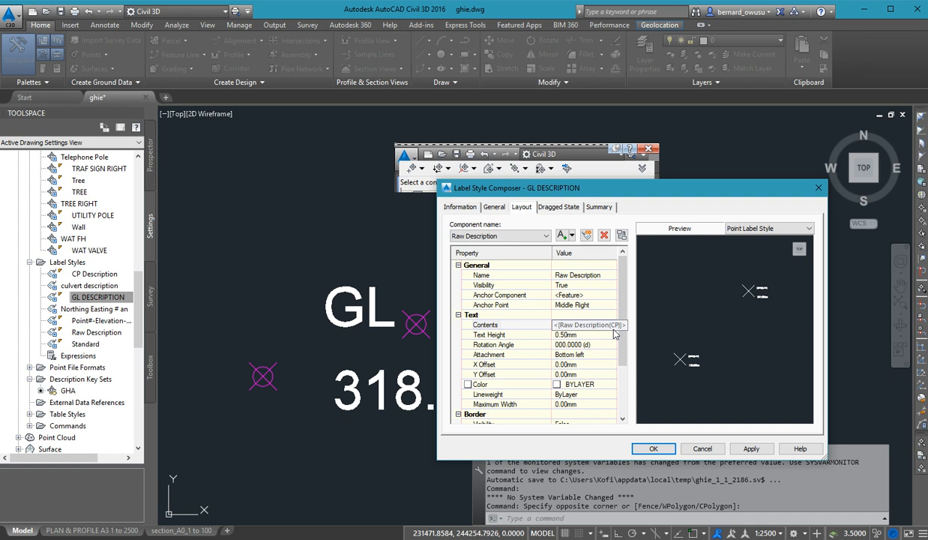
pyautogui.click(613, 328)
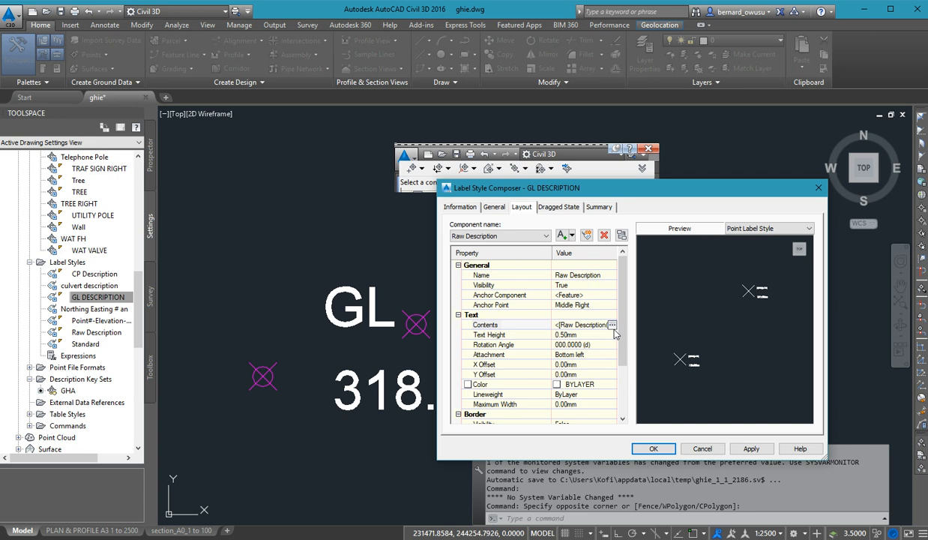
pyautogui.click(612, 326)
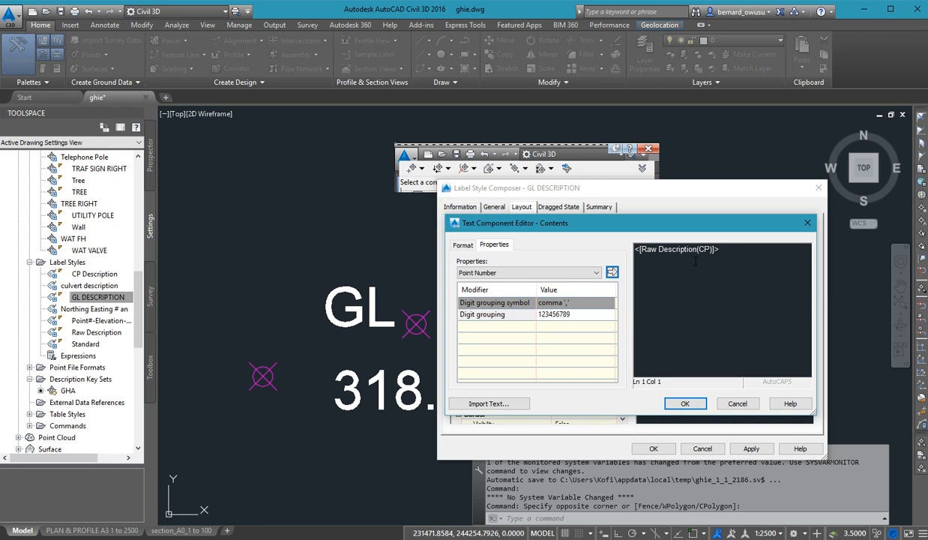
pyautogui.click(742, 258)
pyautogui.write('(')
pyautogui.click(536, 272)
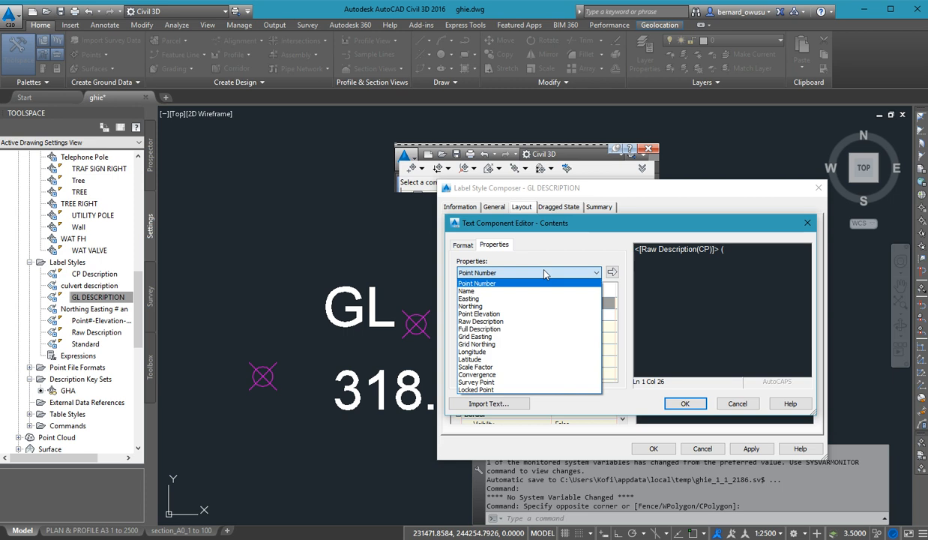
pyautogui.click(478, 313)
pyautogui.click(612, 272)
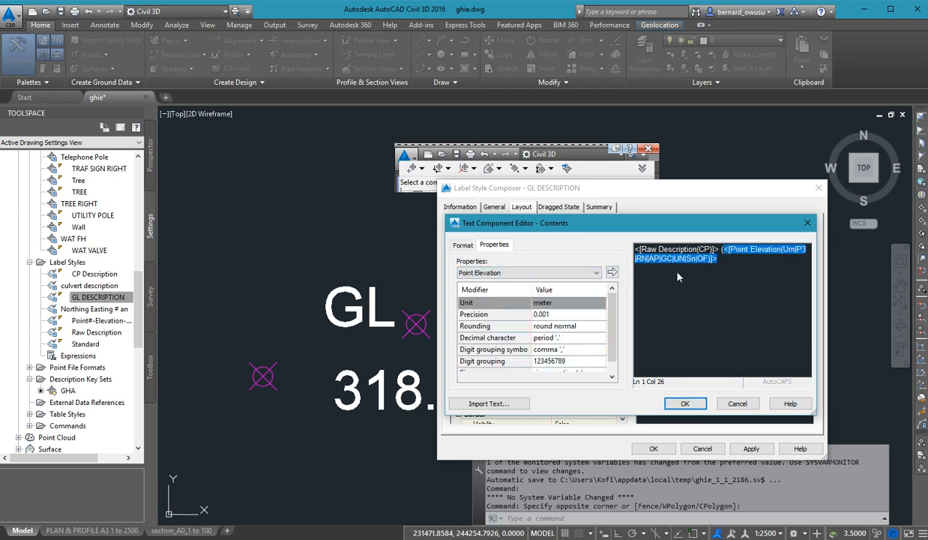
pyautogui.click(736, 283)
pyautogui.write('m)')
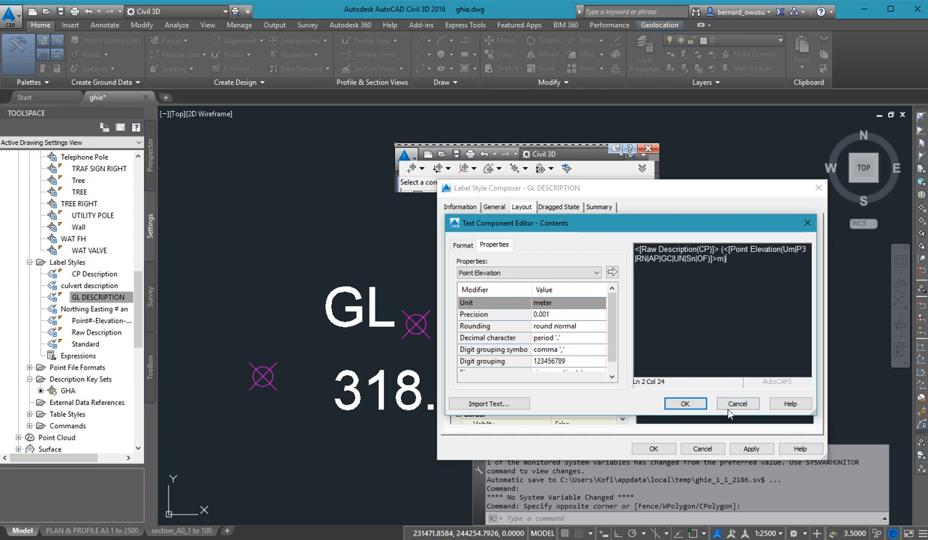
pyautogui.click(697, 403)
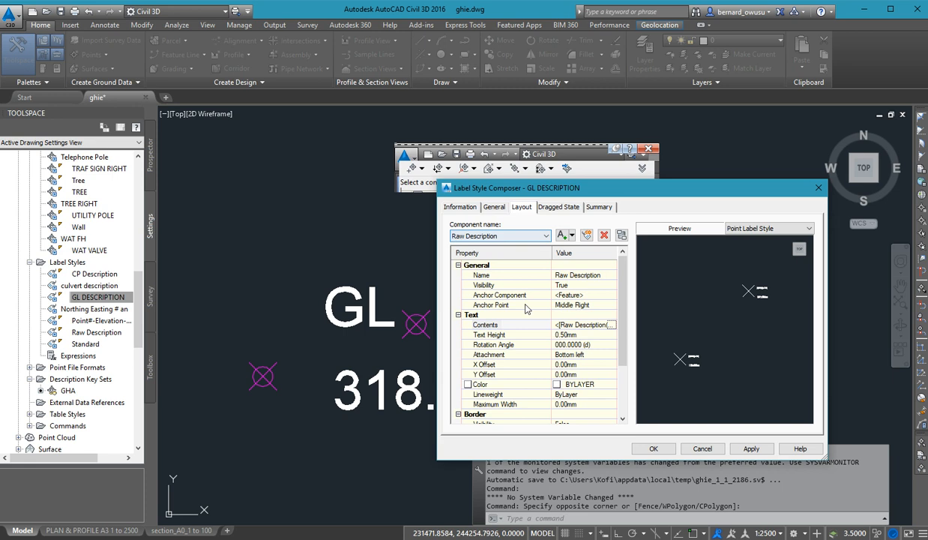
# Add "(", the Point Elevation property and "m)" after the raw description in the Raw Description component's contents, and accept the label style changes.
pyautogui.click(615, 326)
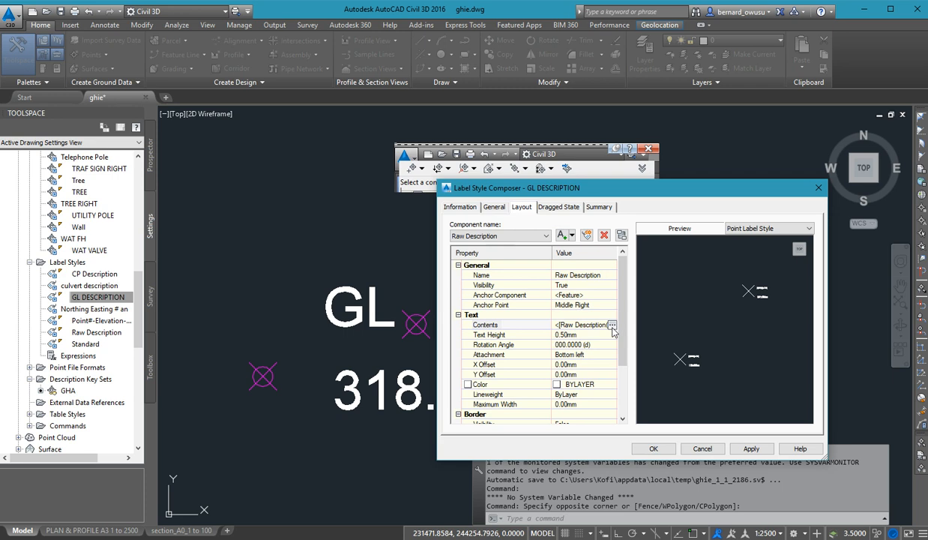
pyautogui.click(612, 325)
pyautogui.click(752, 260)
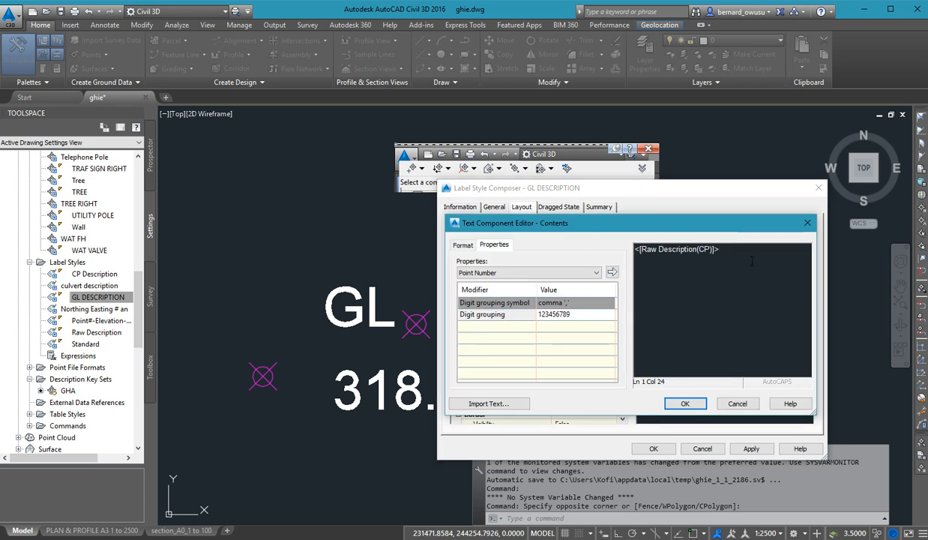
pyautogui.write('(')
pyautogui.click(598, 272)
pyautogui.click(521, 314)
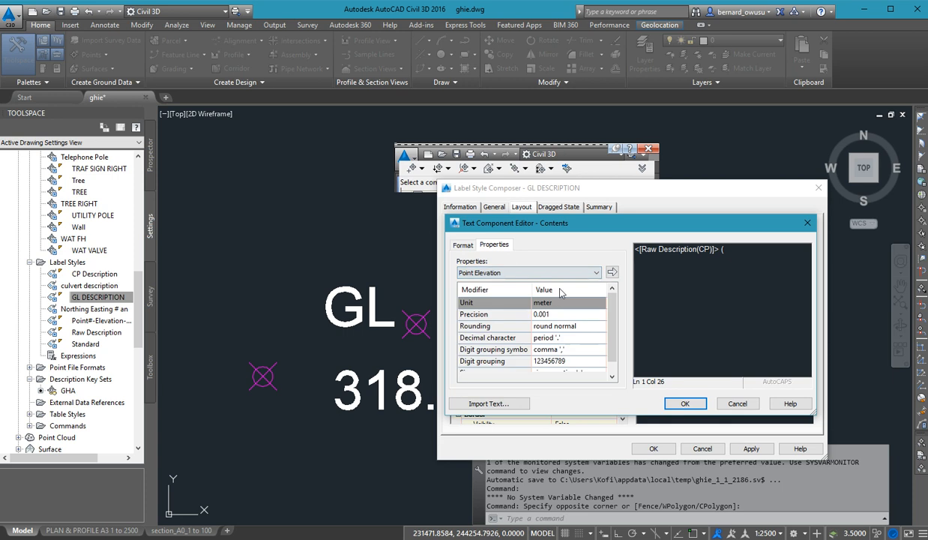
pyautogui.click(612, 273)
pyautogui.click(735, 277)
pyautogui.write('m)')
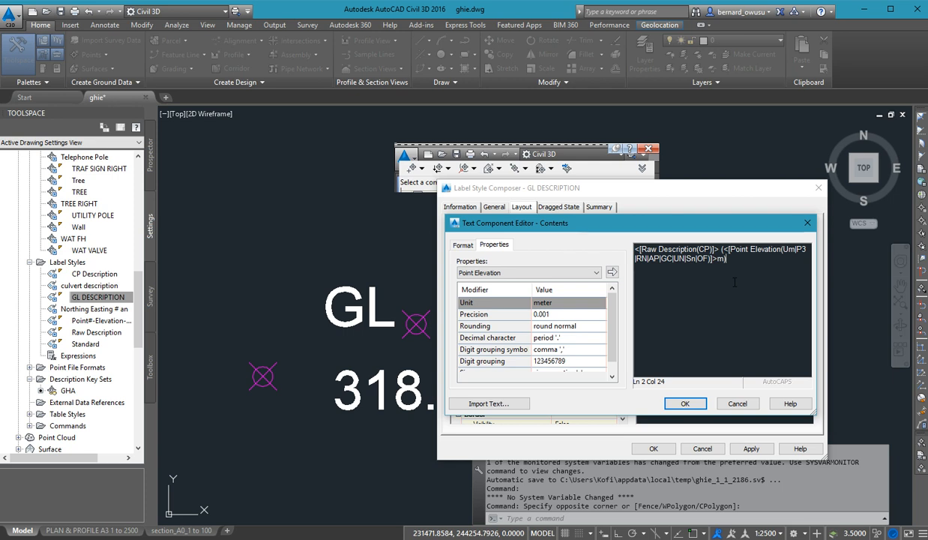
pyautogui.click(684, 403)
pyautogui.click(653, 448)
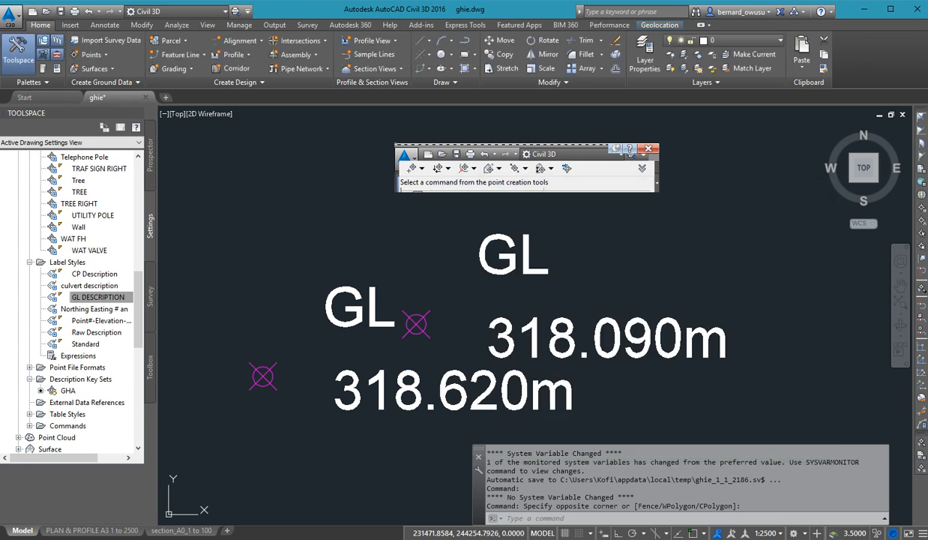
# Examine the GL point labels in the drawing for the combined description and elevation text and the separate elevation line.
pyautogui.scroll(-4, 568, 300)
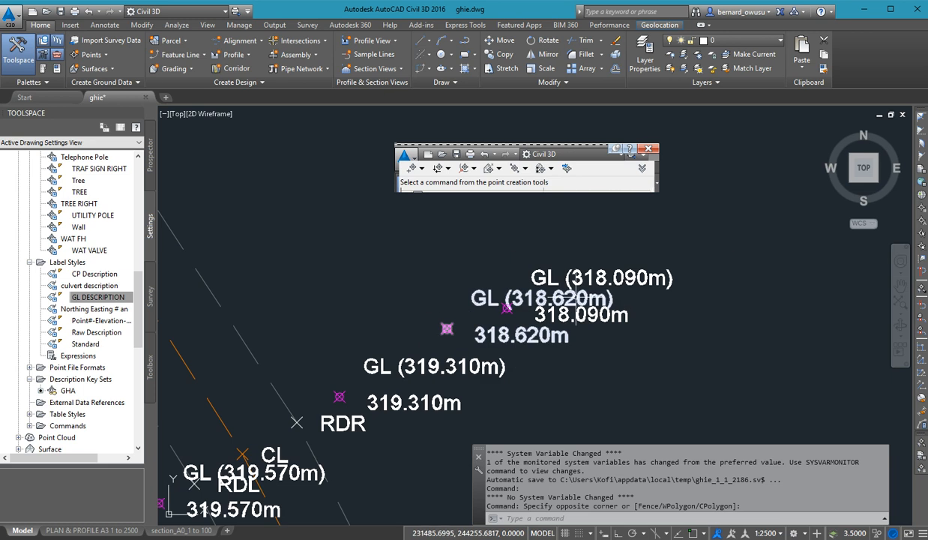
pyautogui.scroll(2, 527, 269)
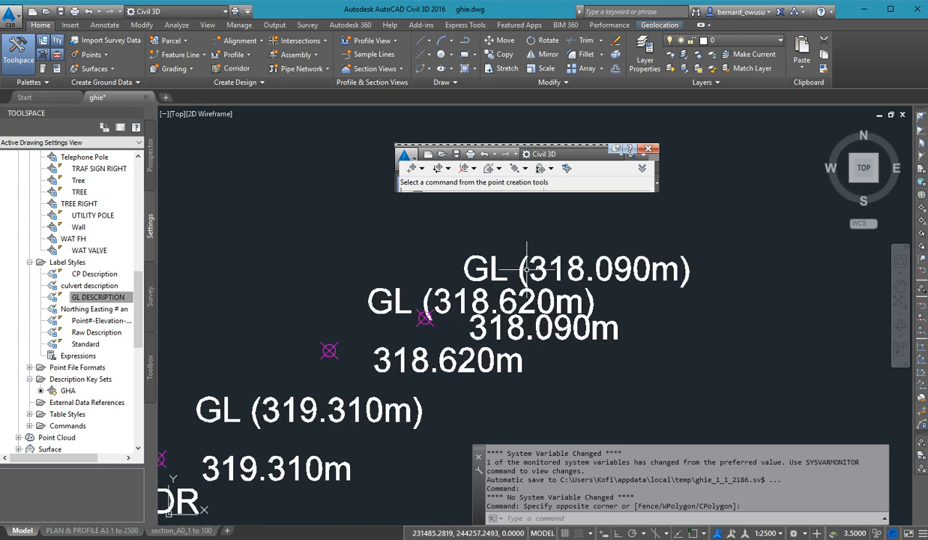
pyautogui.scroll(2, 527, 268)
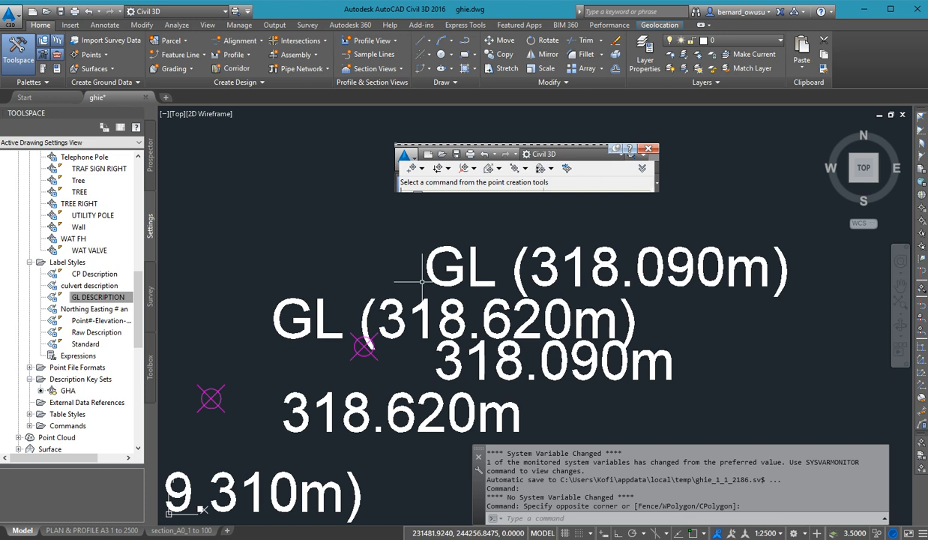
pyautogui.moveTo(421, 282)
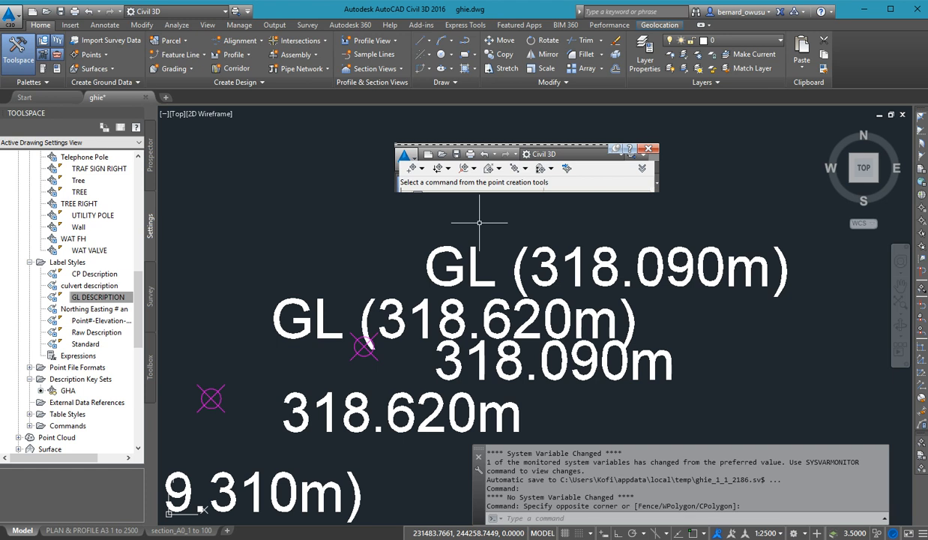
pyautogui.scroll(-4, 479, 222)
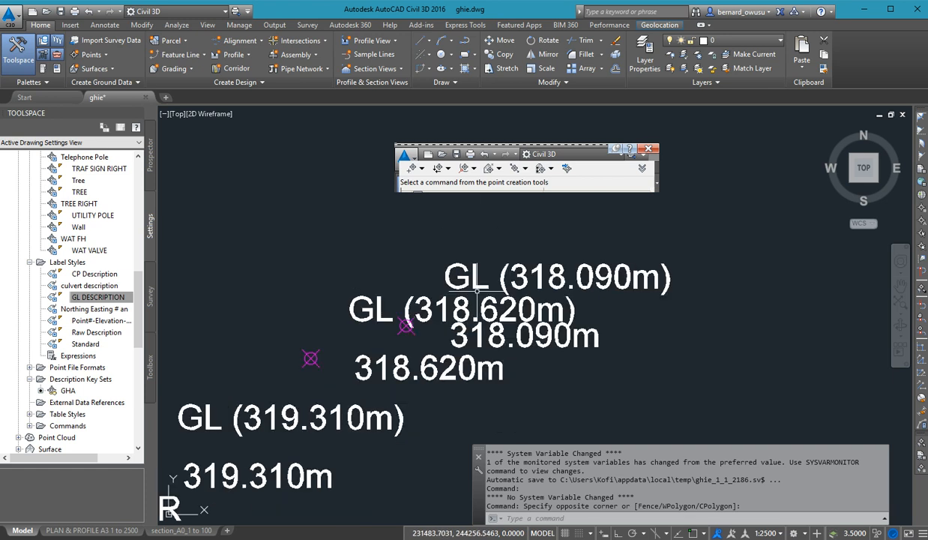
pyautogui.moveTo(482, 281)
pyautogui.mouseDown(button='middle')
pyautogui.moveTo(544, 257)
pyautogui.moveTo(493, 276)
pyautogui.mouseUp(button='middle')
pyautogui.scroll(4, 543, 257)
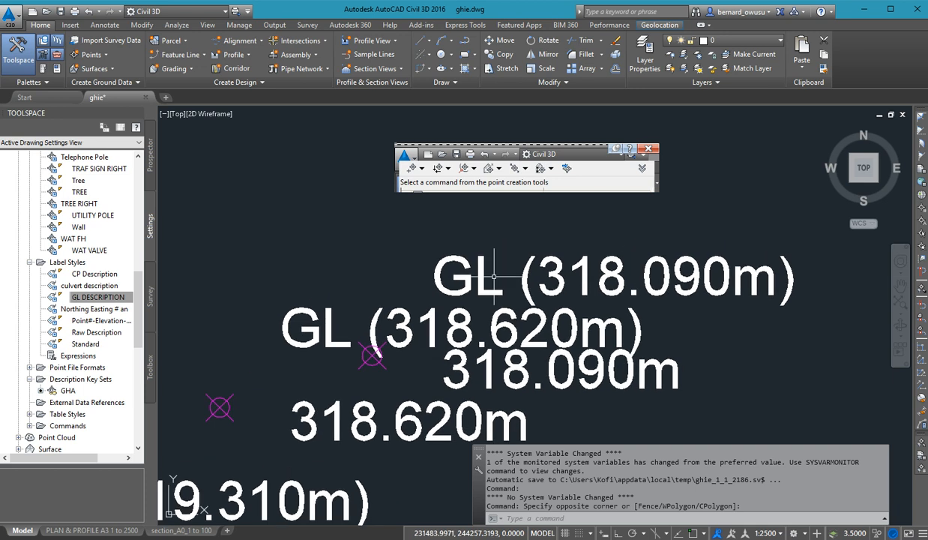
pyautogui.moveTo(494, 276); pyautogui.dragTo(460, 242, button='middle')
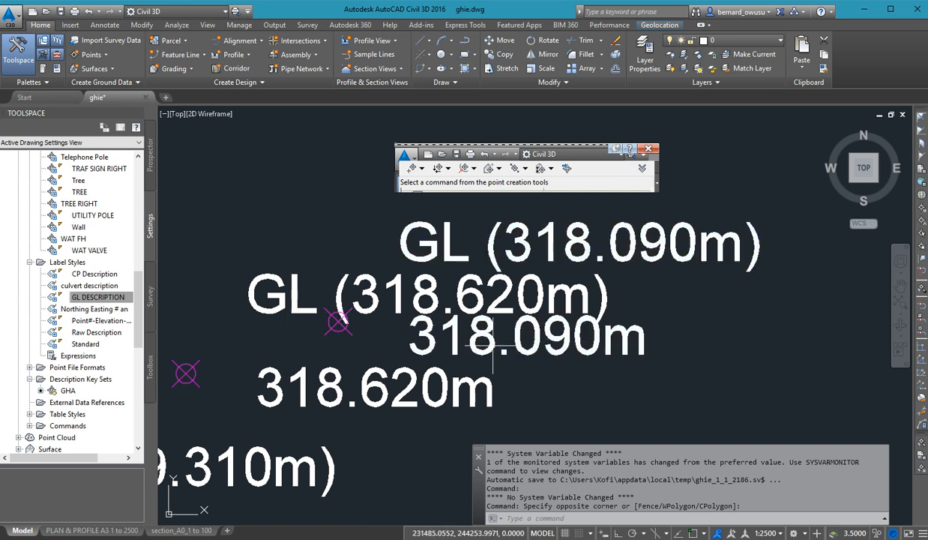
# Set the Elevation component's visibility to False in the GL DESCRIPTION label style and accept the change.
pyautogui.click(119, 298)
pyautogui.doubleClick(120, 297)
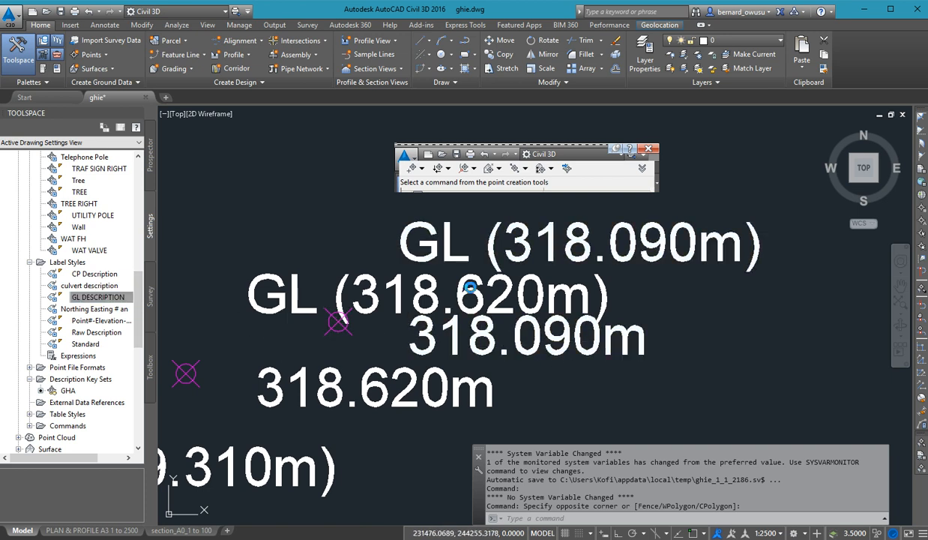
pyautogui.click(484, 236)
pyautogui.click(497, 254)
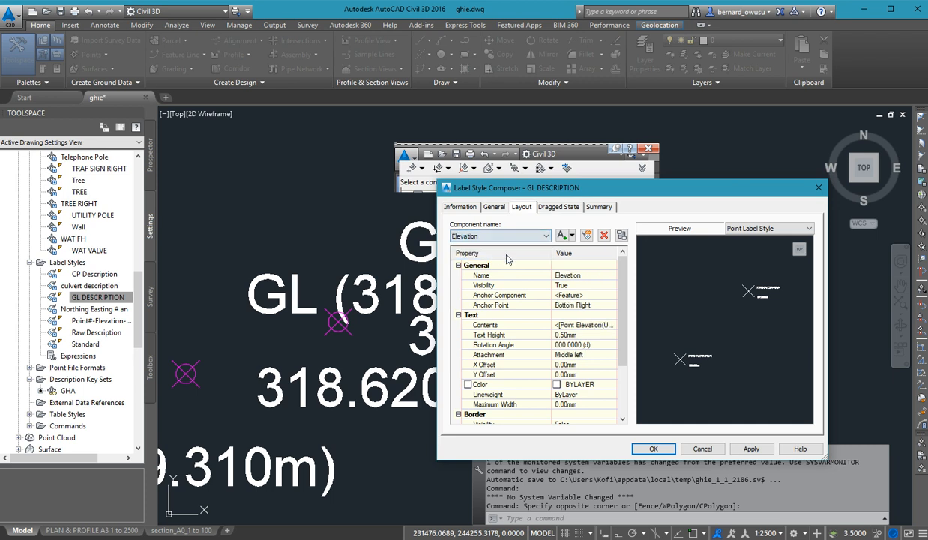
pyautogui.click(592, 285)
pyautogui.click(592, 284)
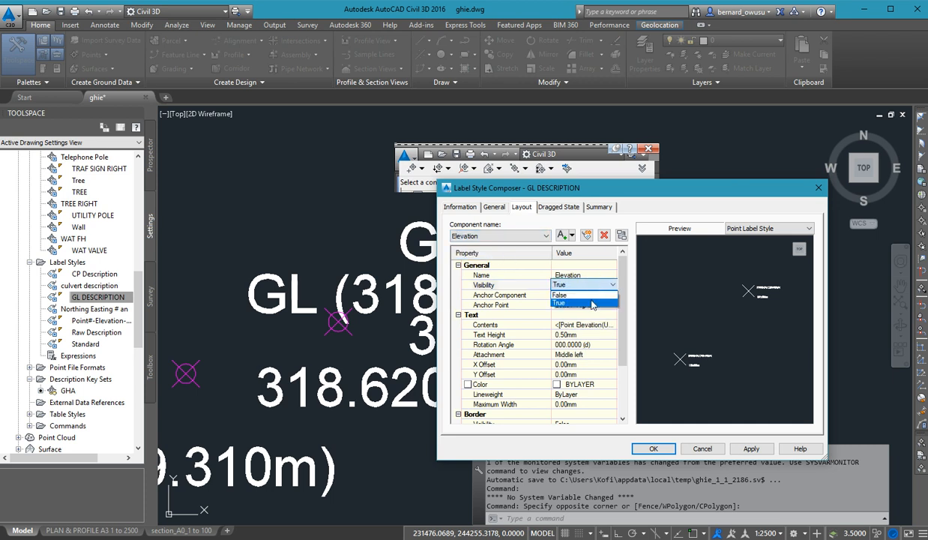
pyautogui.click(579, 298)
pyautogui.click(652, 448)
# Check the two GL labels farthest from the road for the combined description and elevation text and any leftover separate elevation line.
pyautogui.scroll(-1, 554, 321)
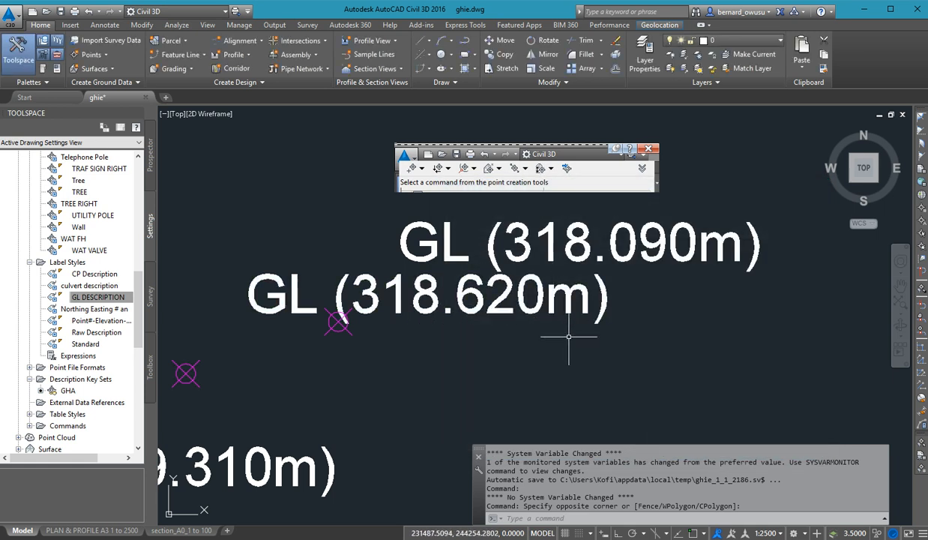
pyautogui.scroll(-1, 561, 337)
pyautogui.scroll(2, 514, 282)
pyautogui.scroll(1, 514, 281)
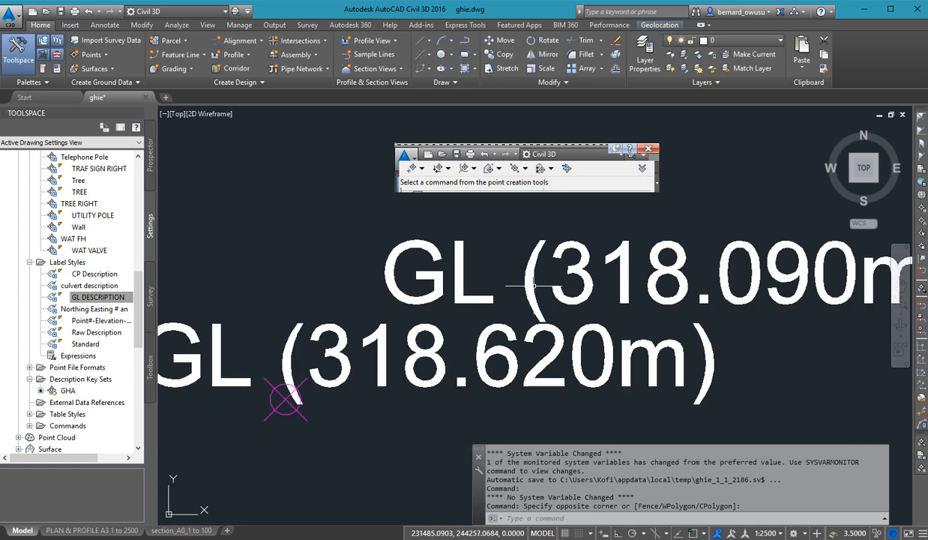
pyautogui.click(559, 285)
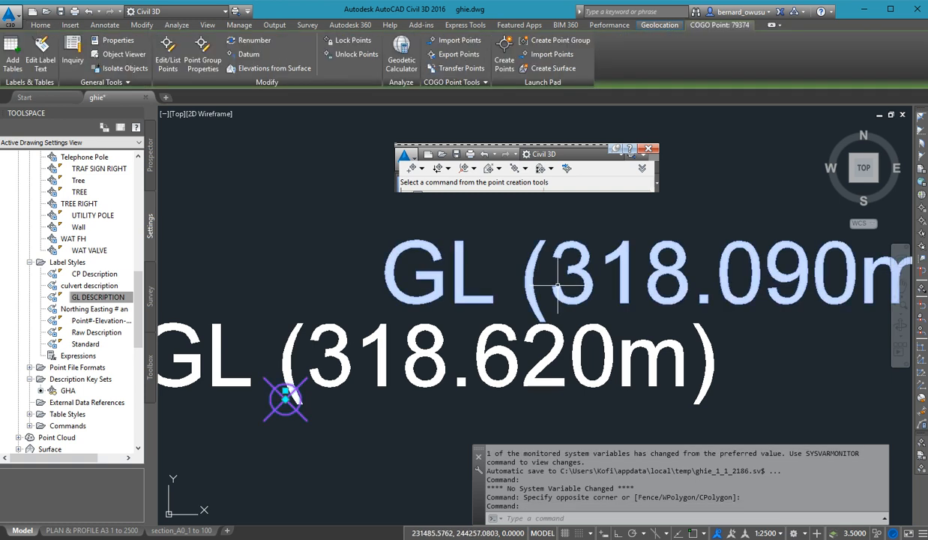
pyautogui.scroll(-4, 558, 285)
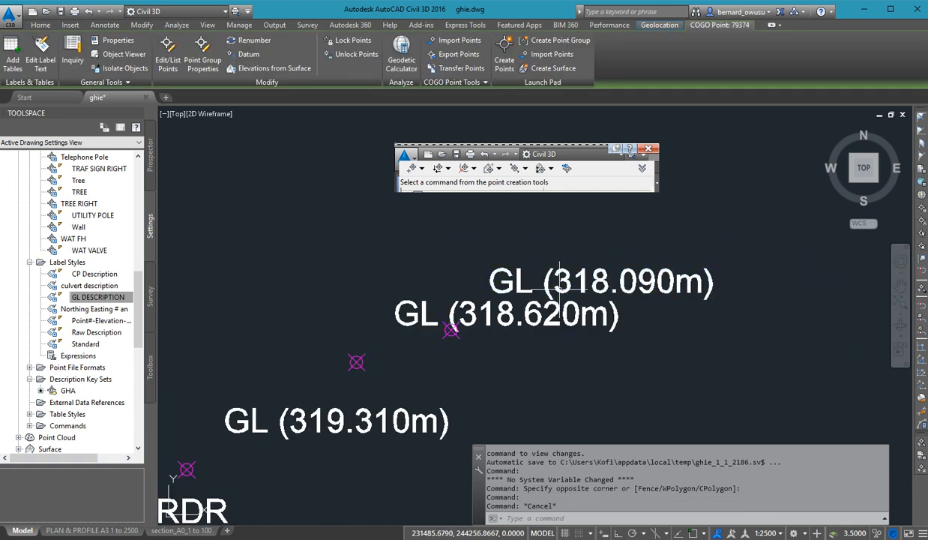
pyautogui.press('Escape')
pyautogui.moveTo(558, 284); pyautogui.dragTo(626, 305, button='middle')
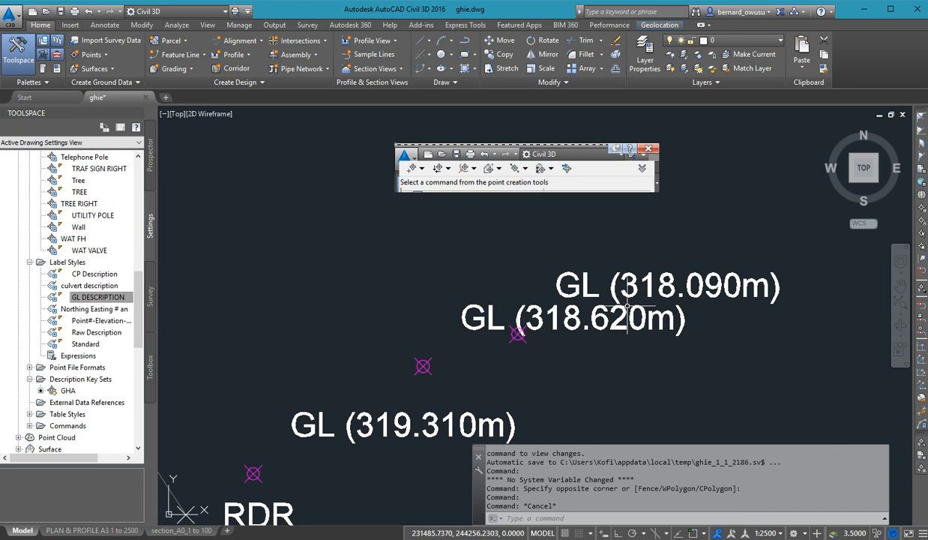
# Examine the GL label nearest the RDR point, select it to identify its point marker, and clear the selection.
pyautogui.moveTo(462, 409); pyautogui.dragTo(643, 333, button='middle')
pyautogui.scroll(3, 643, 333)
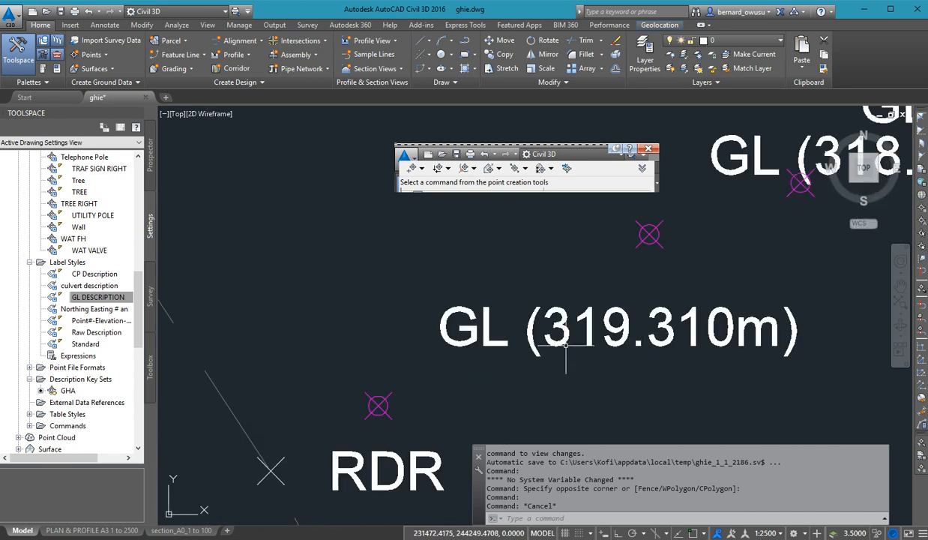
pyautogui.moveTo(566, 343); pyautogui.dragTo(628, 328, button='middle')
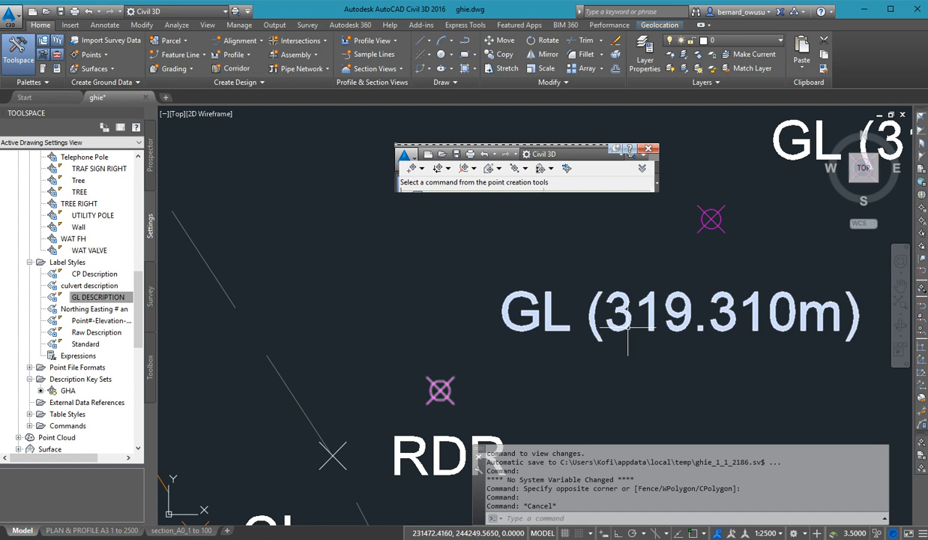
pyautogui.moveTo(628, 328)
pyautogui.mouseDown(button='middle')
pyautogui.moveTo(658, 288)
pyautogui.moveTo(620, 315)
pyautogui.mouseUp(button='middle')
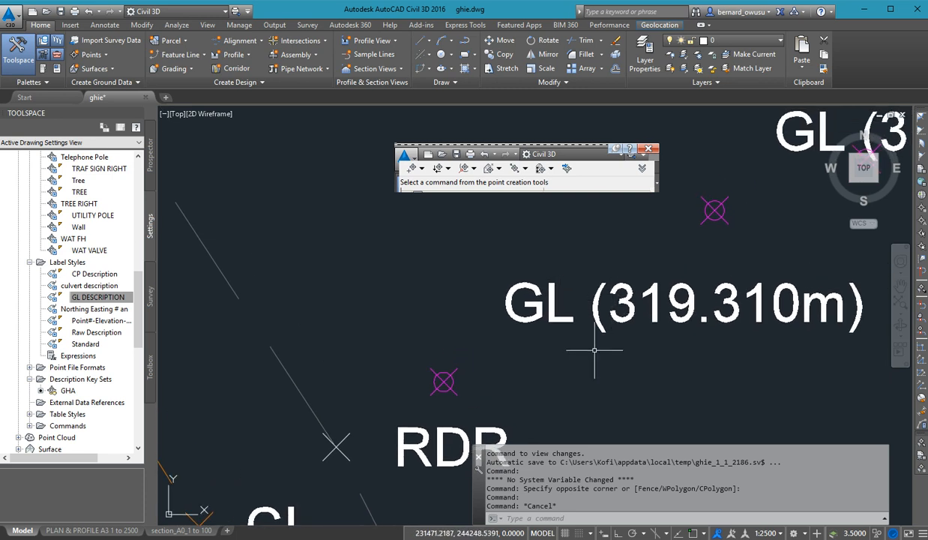
pyautogui.scroll(-1, 577, 337)
pyautogui.scroll(3, 577, 338)
pyautogui.scroll(-2, 534, 311)
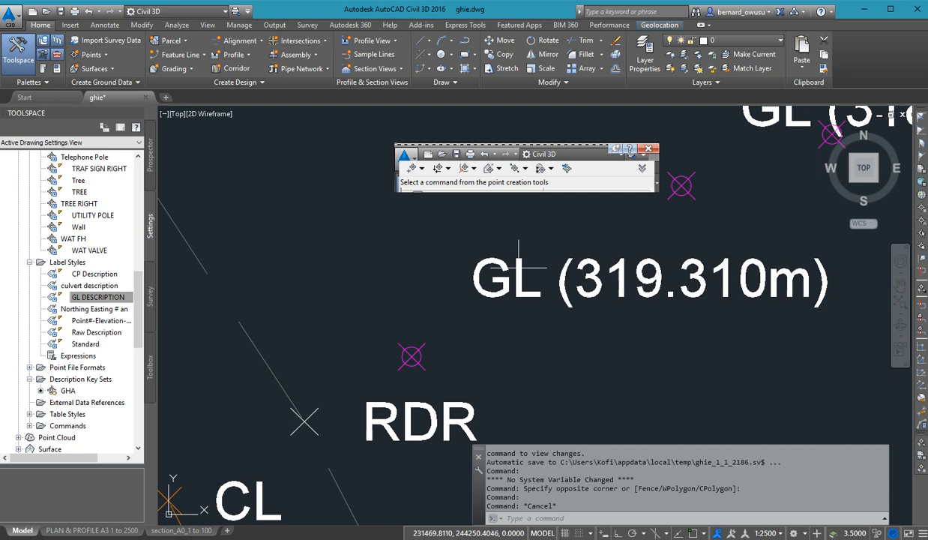
pyautogui.moveTo(537, 272)
pyautogui.mouseDown(button='middle')
pyautogui.moveTo(512, 262)
pyautogui.moveTo(508, 292)
pyautogui.mouseUp(button='middle')
pyautogui.click(513, 262)
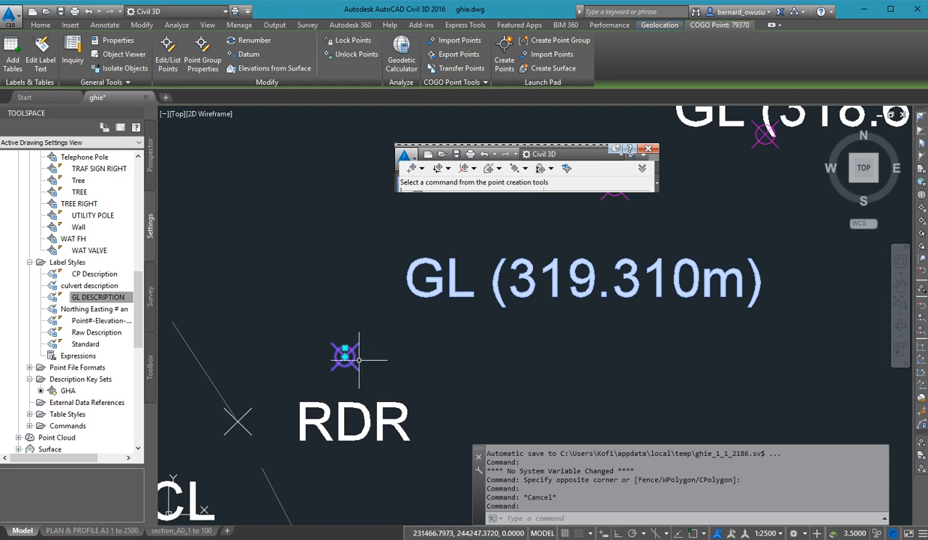
pyautogui.moveTo(380, 331); pyautogui.dragTo(375, 320, button='middle')
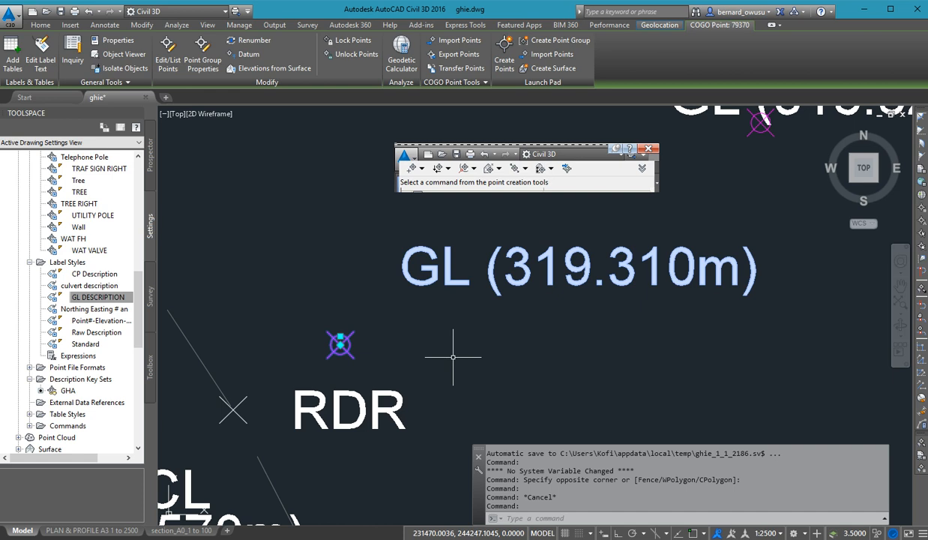
pyautogui.press('Escape')
pyautogui.press('Escape')
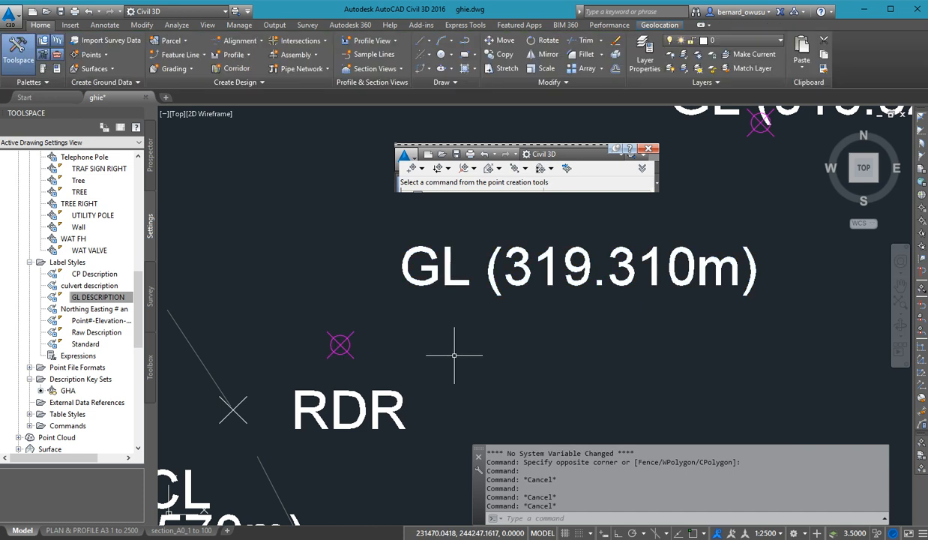
# Compare the positions of the GL labels with their point markers along the cross-section beside the road.
pyautogui.scroll(-8, 643, 372)
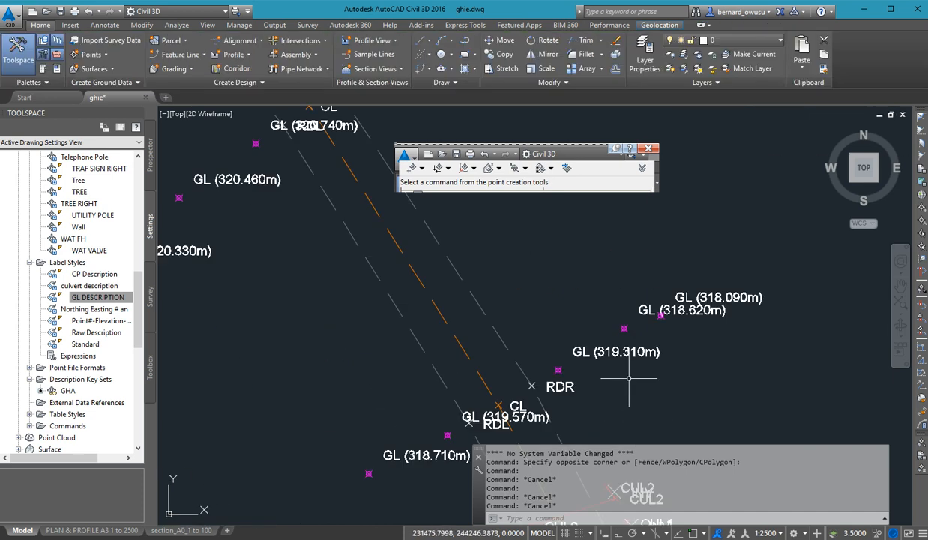
pyautogui.moveTo(645, 380); pyautogui.dragTo(556, 267, button='middle')
pyautogui.scroll(5, 558, 258)
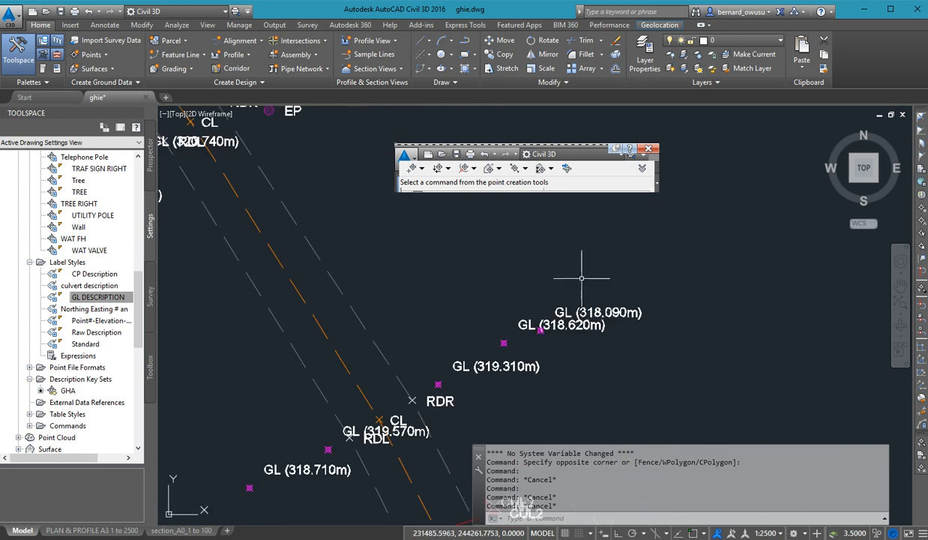
pyautogui.scroll(3, 556, 327)
pyautogui.scroll(2, 557, 327)
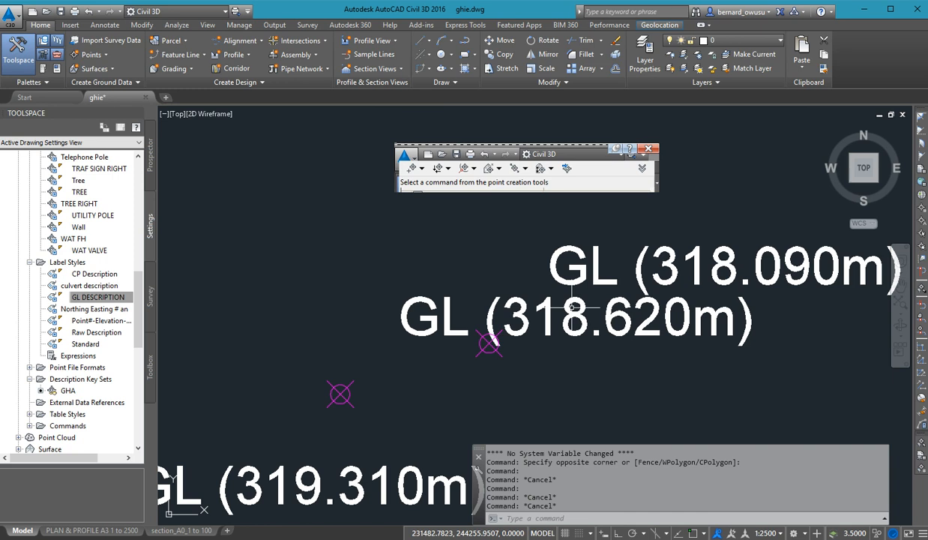
pyautogui.scroll(-6, 572, 307)
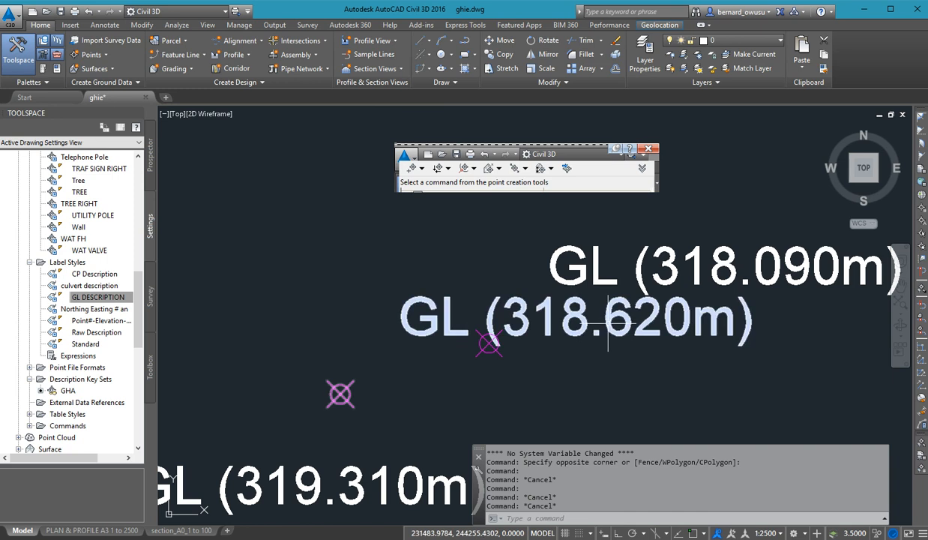
pyautogui.scroll(4, 604, 359)
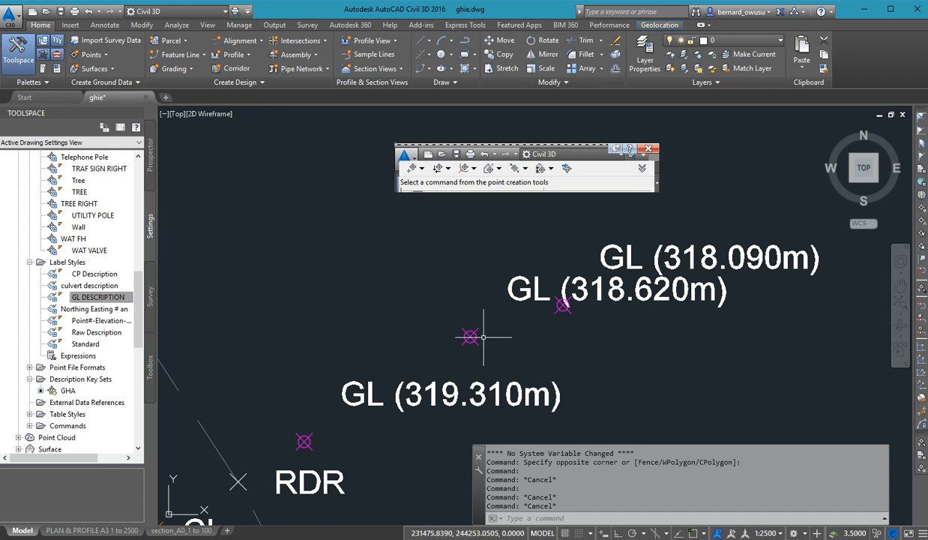
pyautogui.moveTo(475, 331)
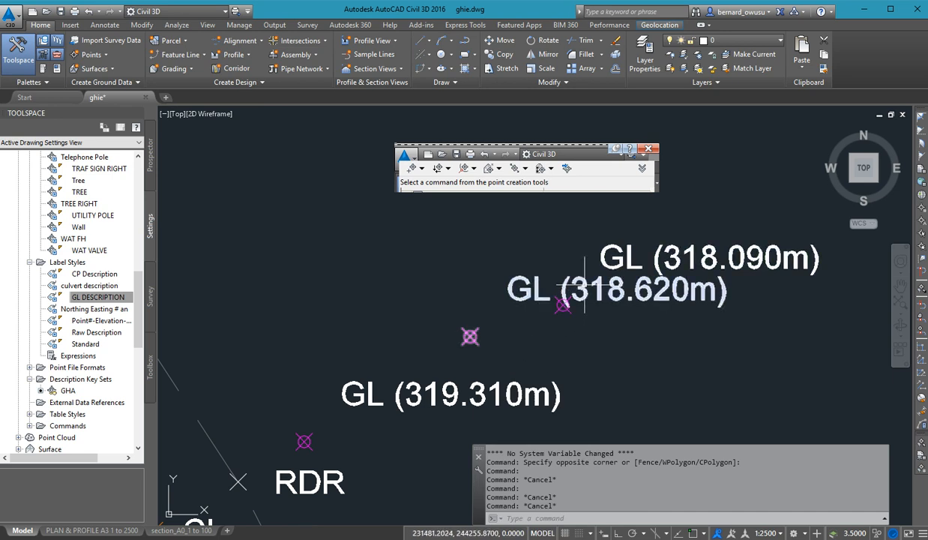
# Inspect the COGO point information of the ground level marker just above the RDR label, and review the labelled points along the road.
pyautogui.moveTo(644, 340); pyautogui.dragTo(780, 246, button='middle')
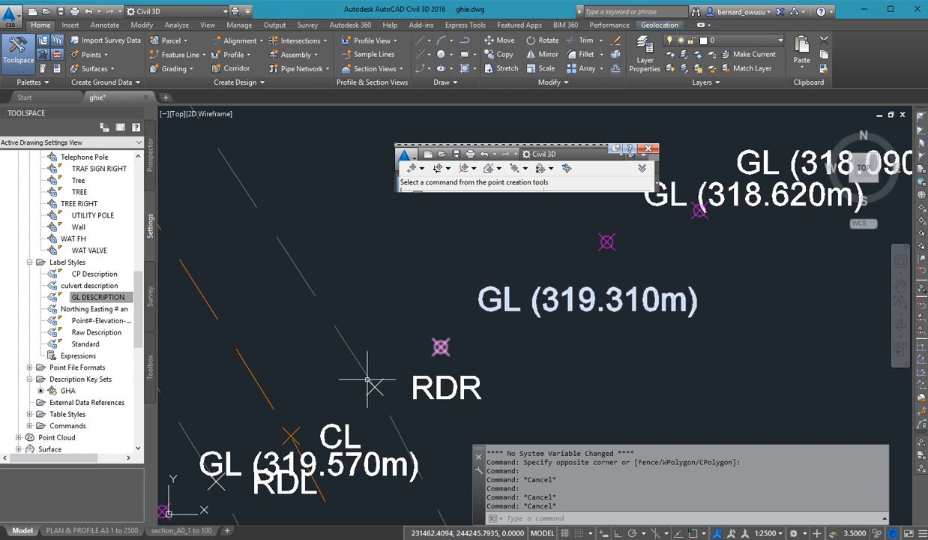
pyautogui.scroll(3, 456, 353)
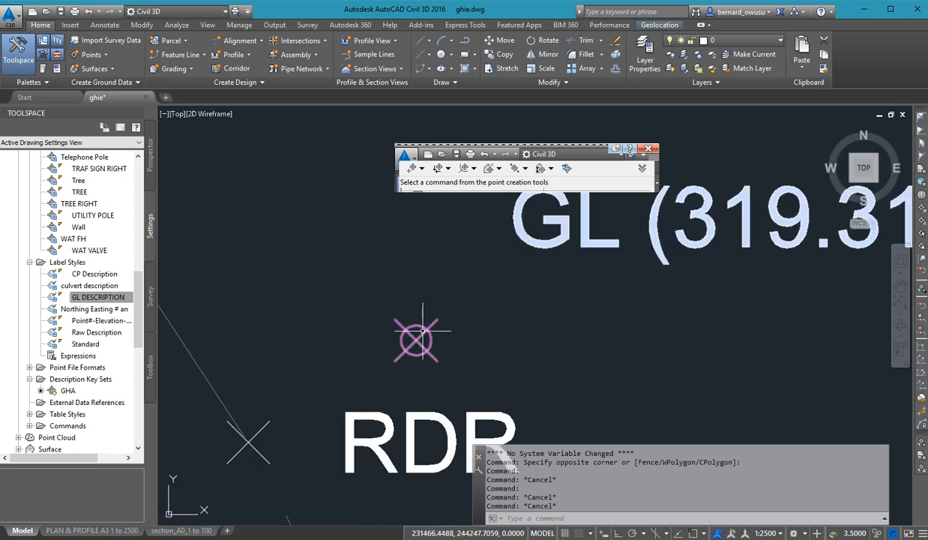
pyautogui.moveTo(423, 328)
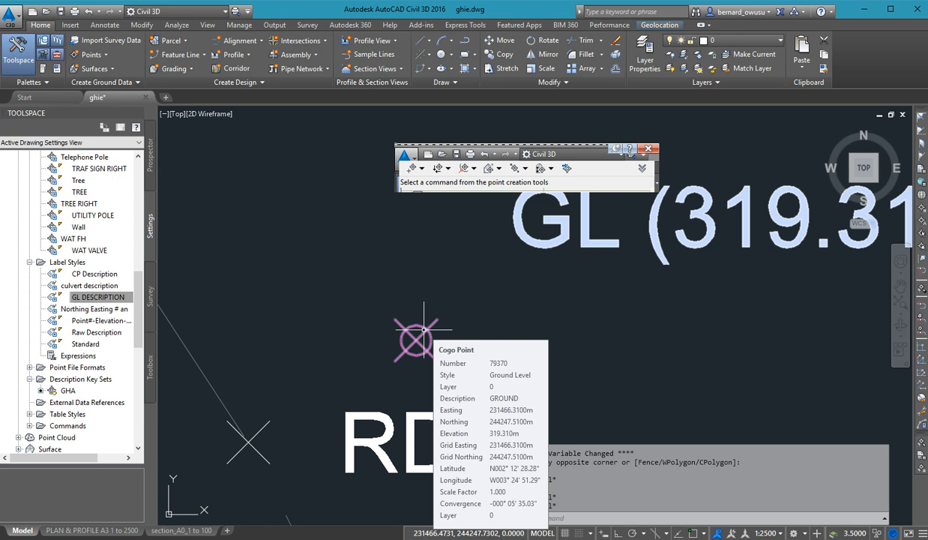
pyautogui.scroll(-3, 423, 328)
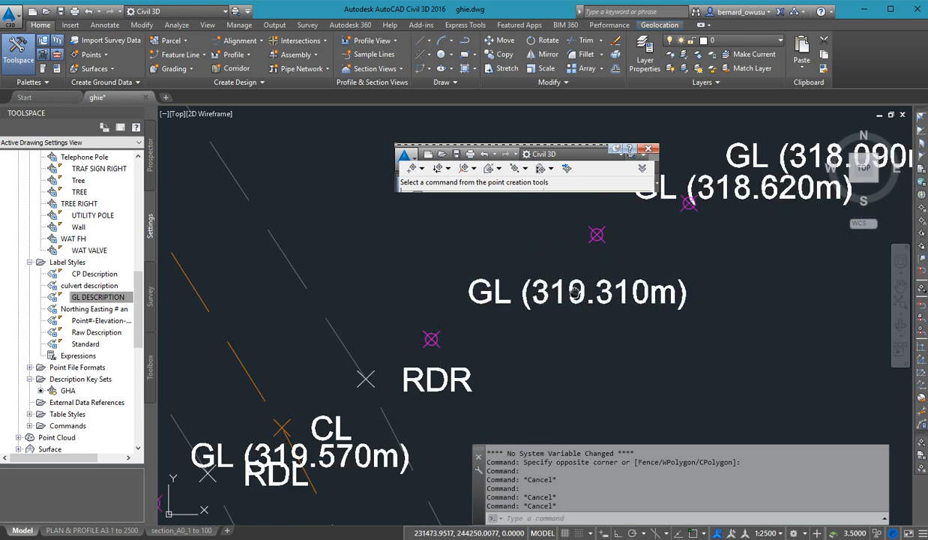
pyautogui.moveTo(575, 292); pyautogui.dragTo(538, 322, button='middle')
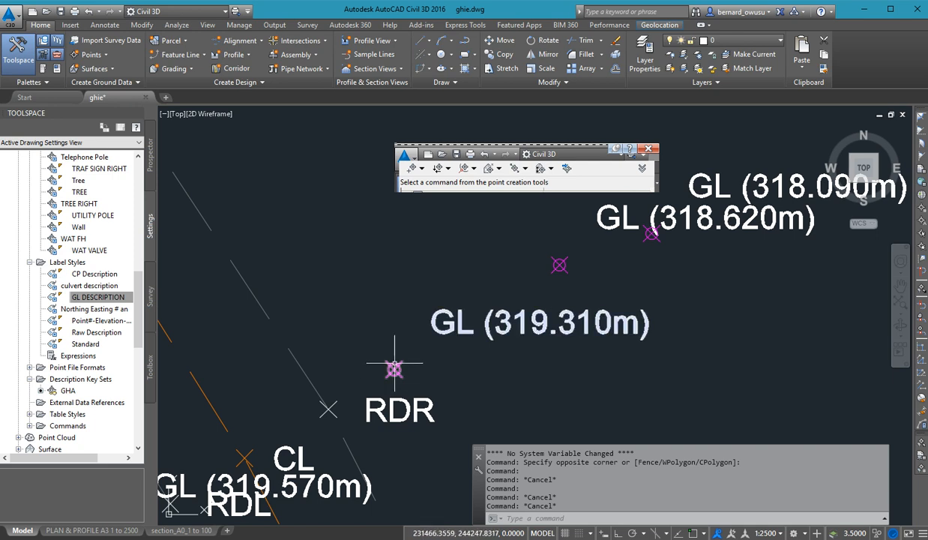
pyautogui.moveTo(394, 368)
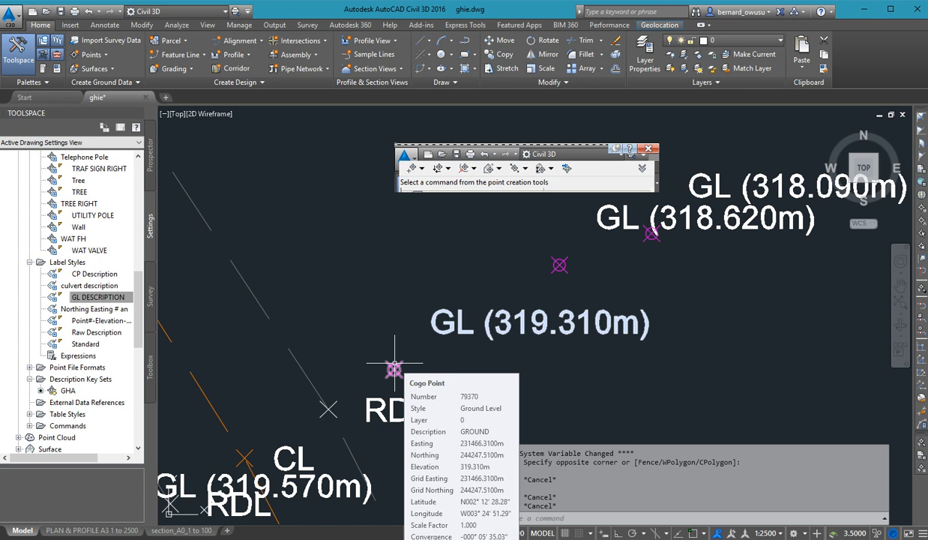
pyautogui.scroll(-4, 626, 344)
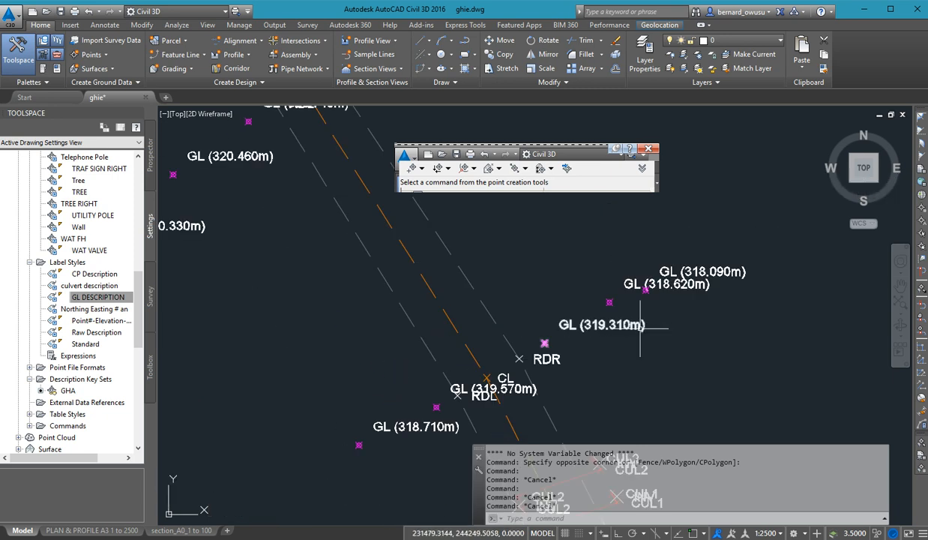
pyautogui.scroll(-5, 633, 339)
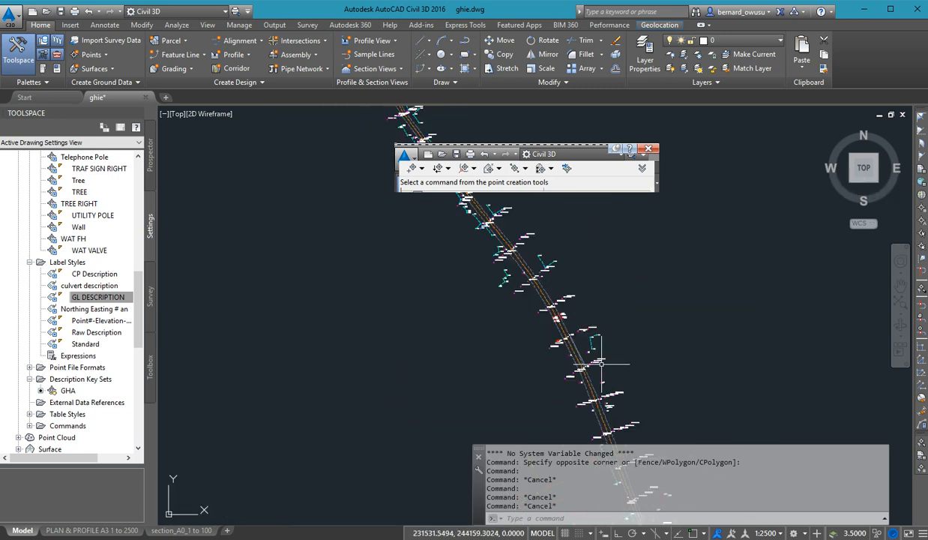
pyautogui.scroll(3, 581, 330)
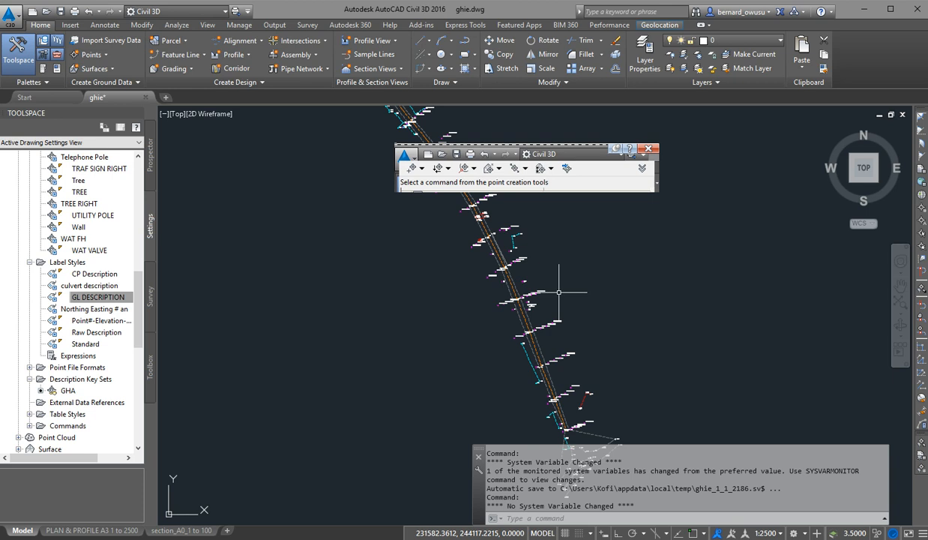
# Create a new point group in the ghie drawing and name it "surface points".
pyautogui.click(98, 296)
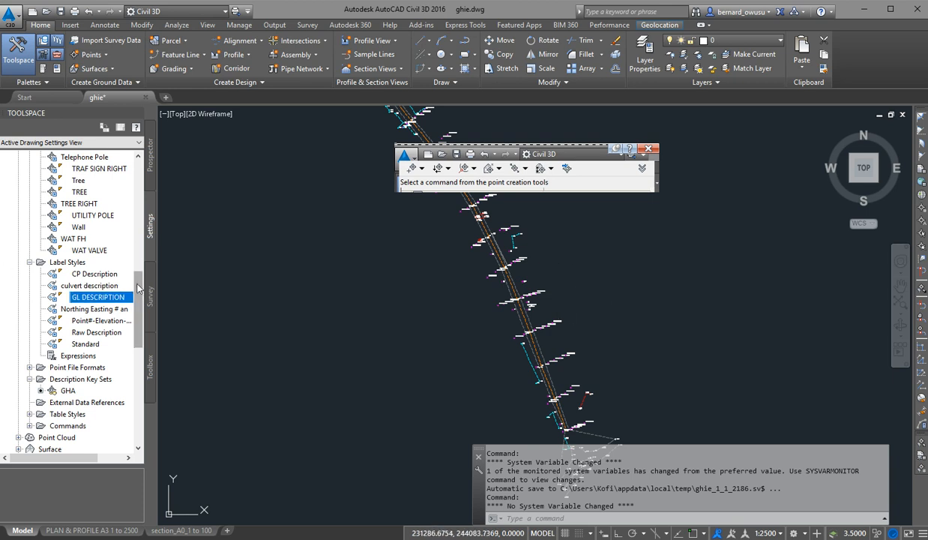
pyautogui.scroll(1, 139, 279)
pyautogui.scroll(5, 139, 280)
pyautogui.click(150, 154)
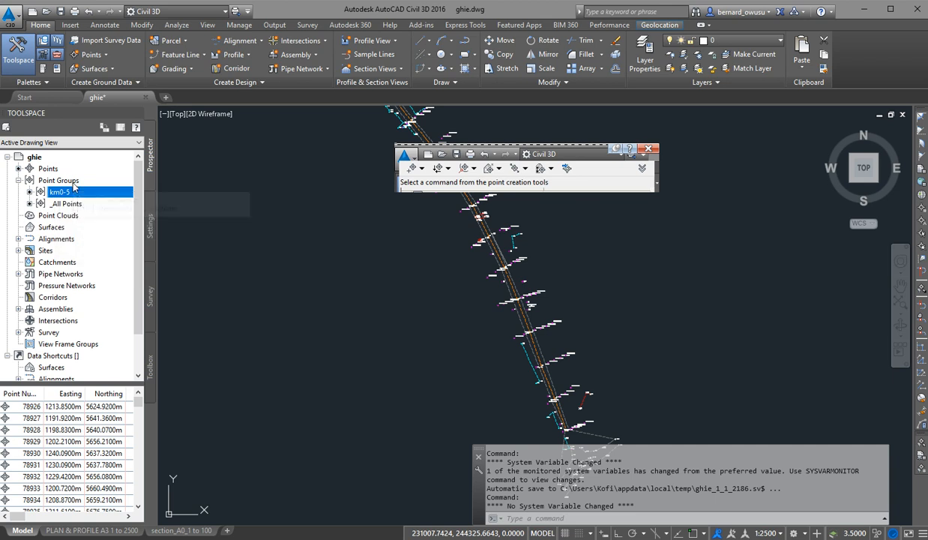
pyautogui.moveTo(73, 193)
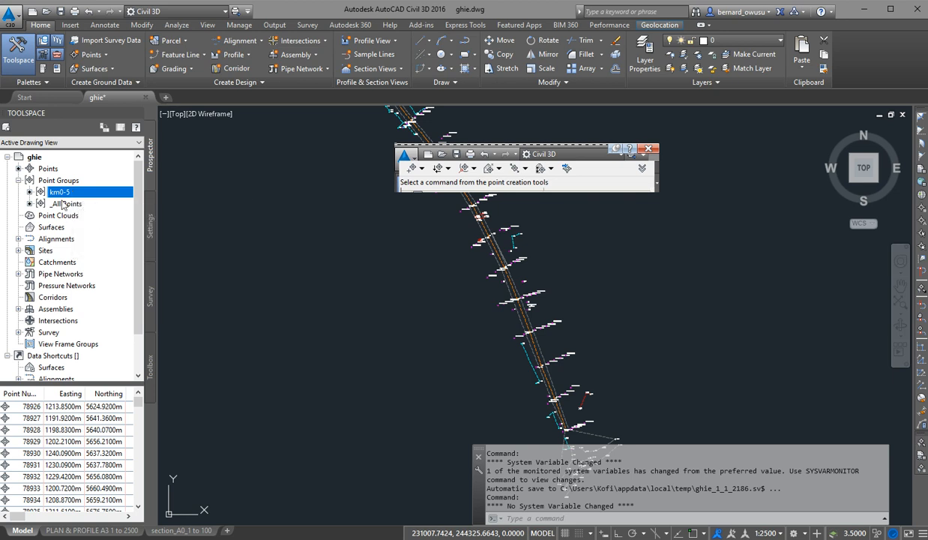
pyautogui.click(60, 196)
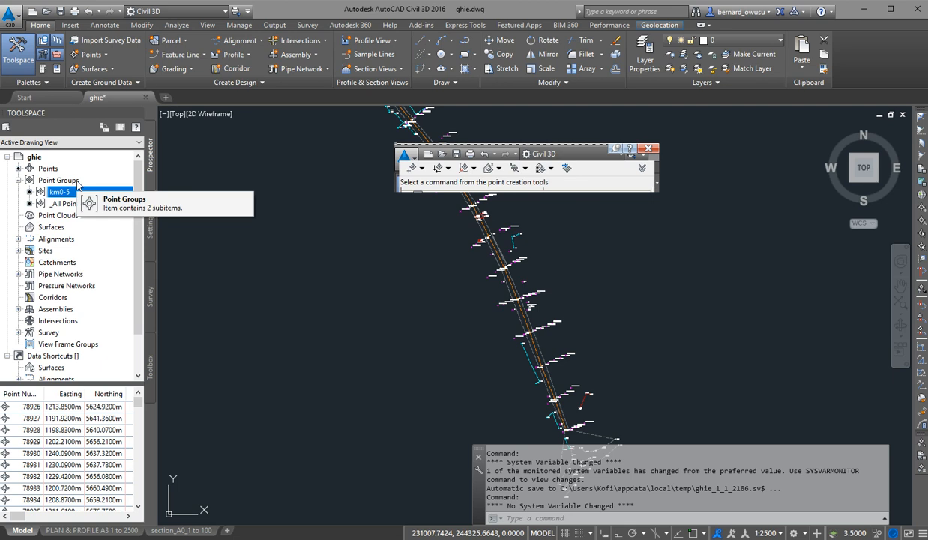
pyautogui.rightClick(77, 183)
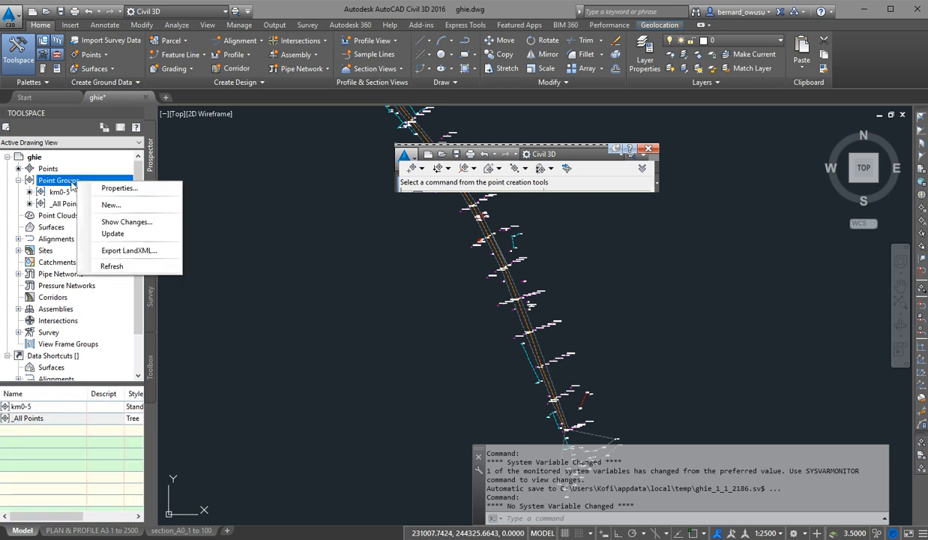
pyautogui.click(120, 208)
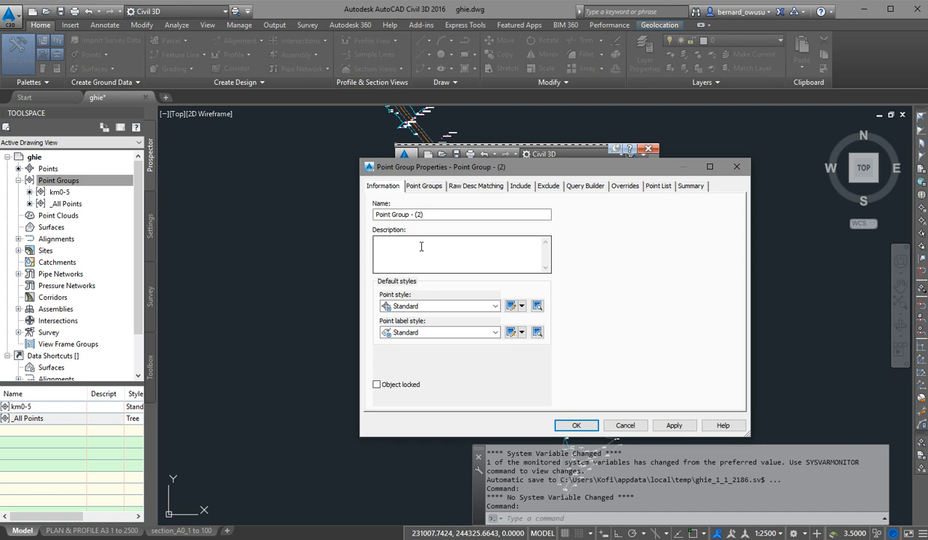
pyautogui.moveTo(421, 218); pyautogui.dragTo(373, 215)
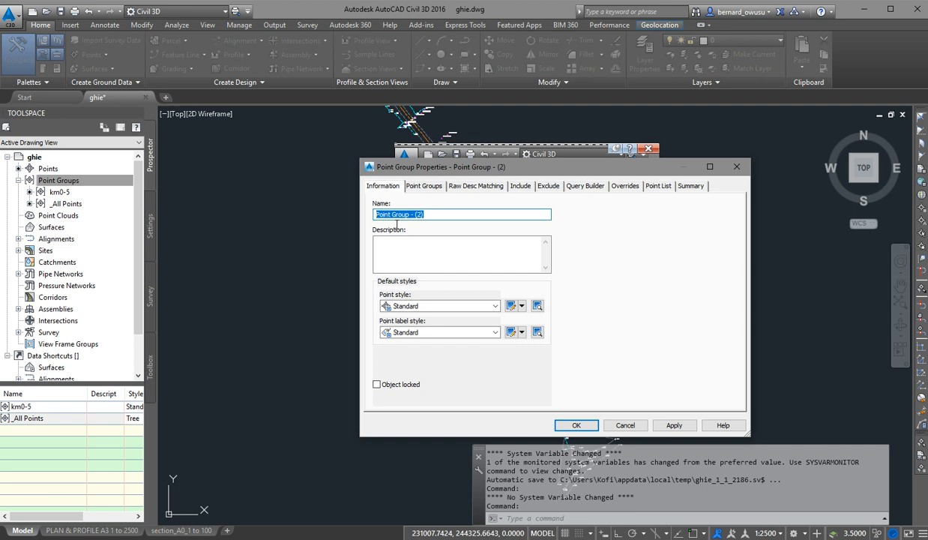
pyautogui.write('surfa')
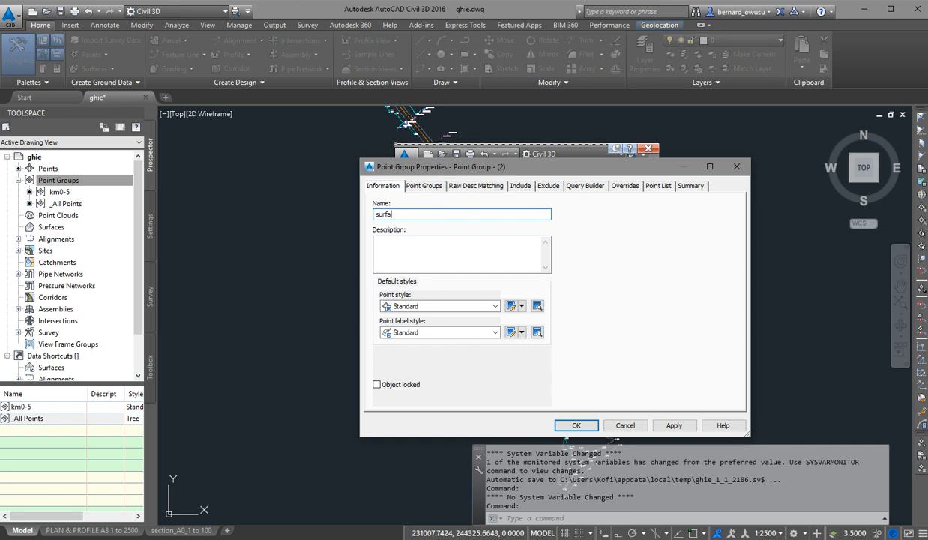
pyautogui.write('ce points')
# Include points with raw descriptions matching R*, CL*, GL* in the surface points group, check its point list, and accept the group.
pyautogui.click(659, 186)
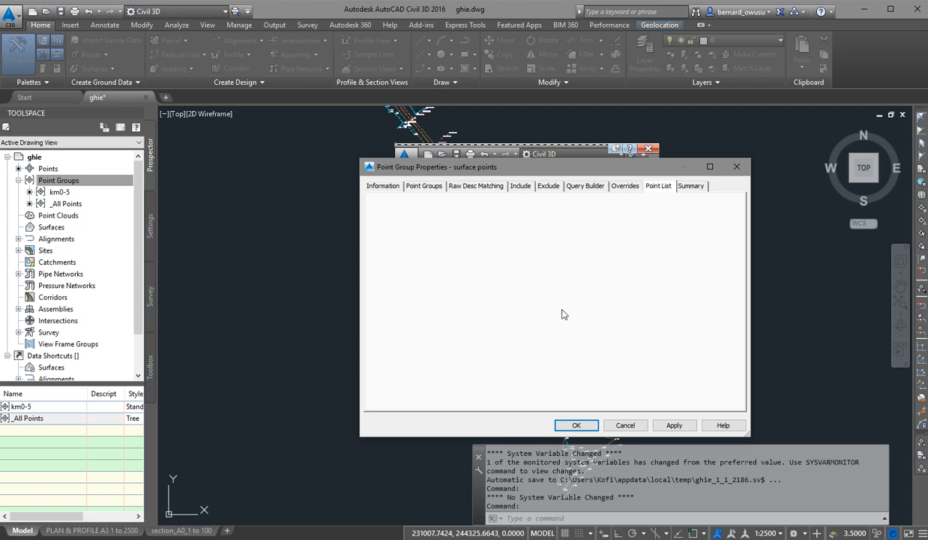
pyautogui.click(526, 189)
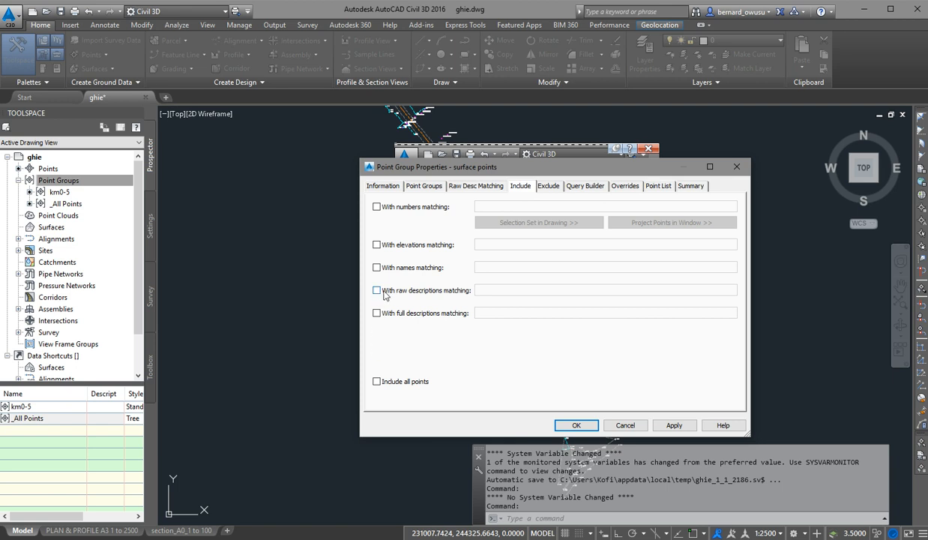
pyautogui.click(429, 296)
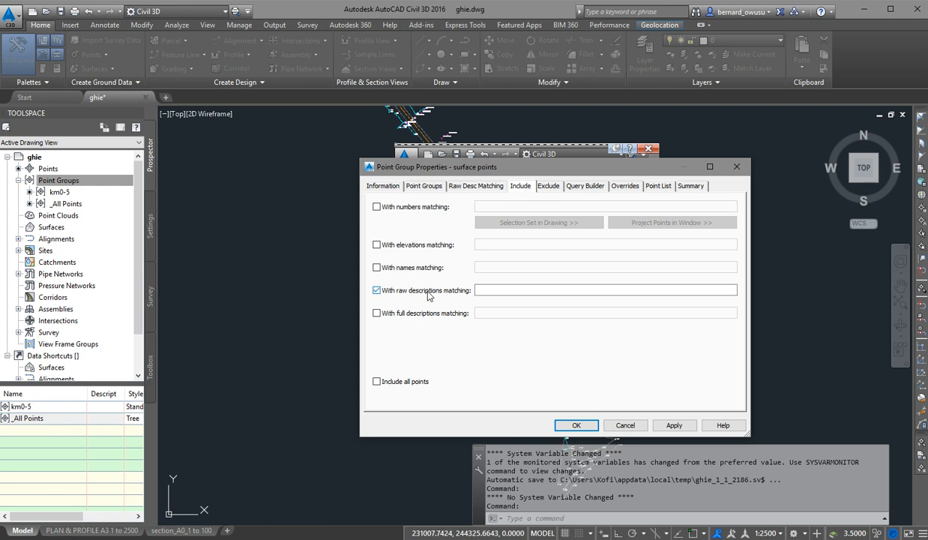
pyautogui.click(492, 294)
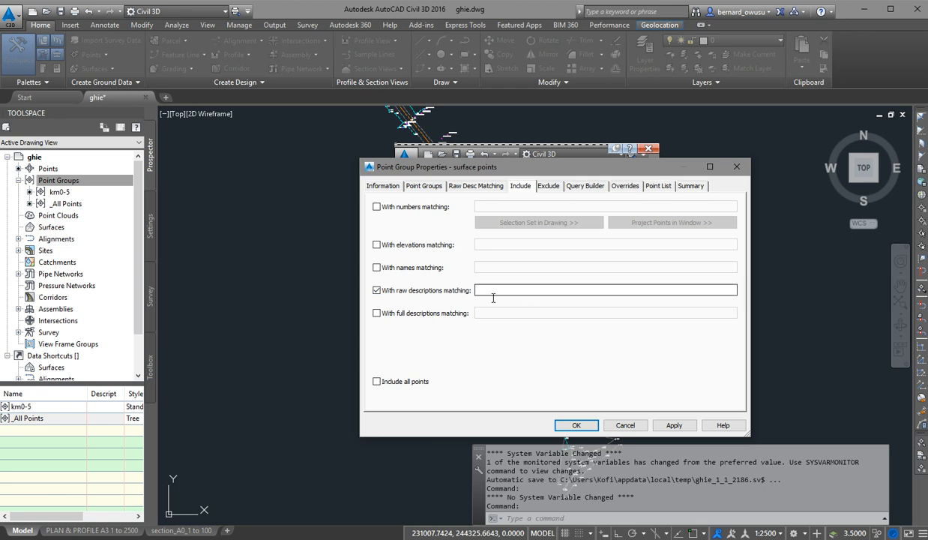
pyautogui.click(496, 296)
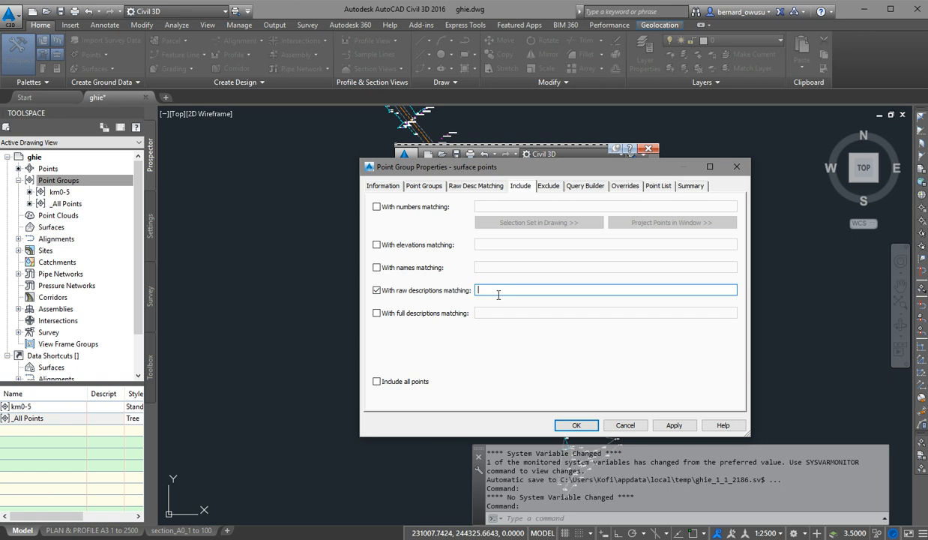
pyautogui.write('R*')
pyautogui.write(', CL')
pyautogui.write('*')
pyautogui.write(',GL*')
pyautogui.click(647, 187)
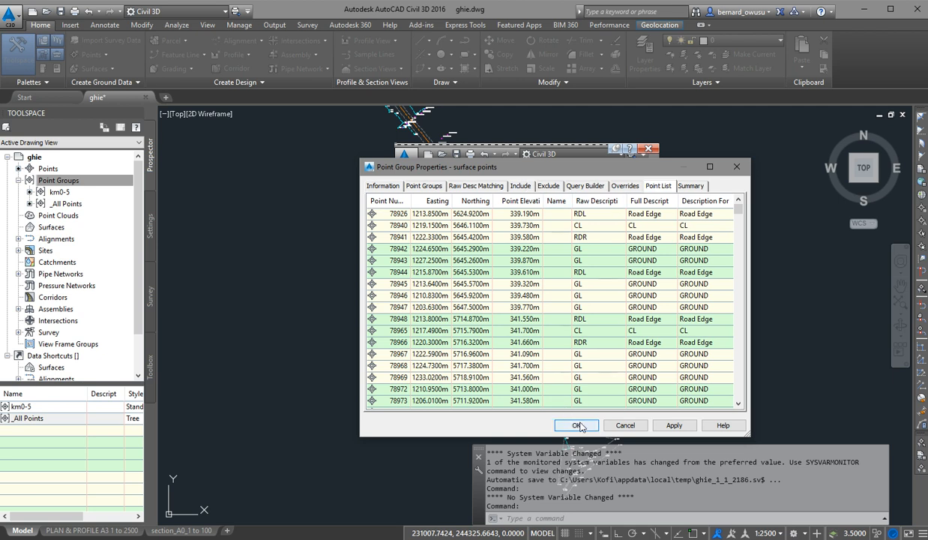
pyautogui.click(578, 424)
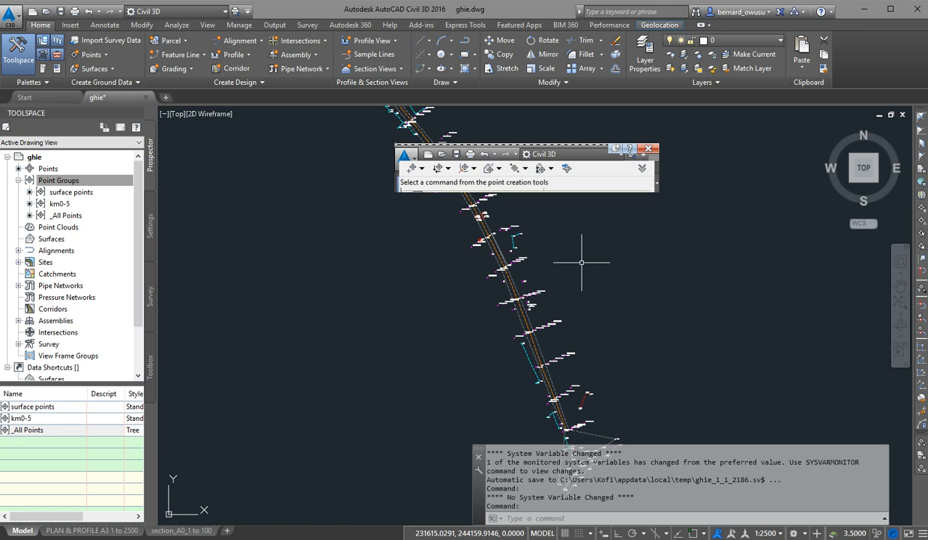
pyautogui.scroll(3, 487, 270)
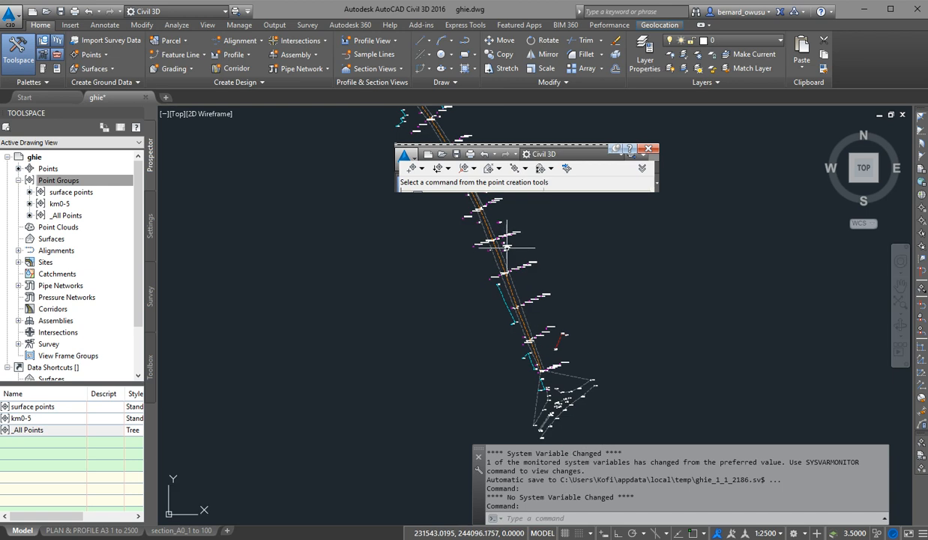
pyautogui.scroll(3, 515, 271)
pyautogui.scroll(-3, 515, 272)
pyautogui.scroll(1, 515, 274)
pyautogui.scroll(2, 516, 274)
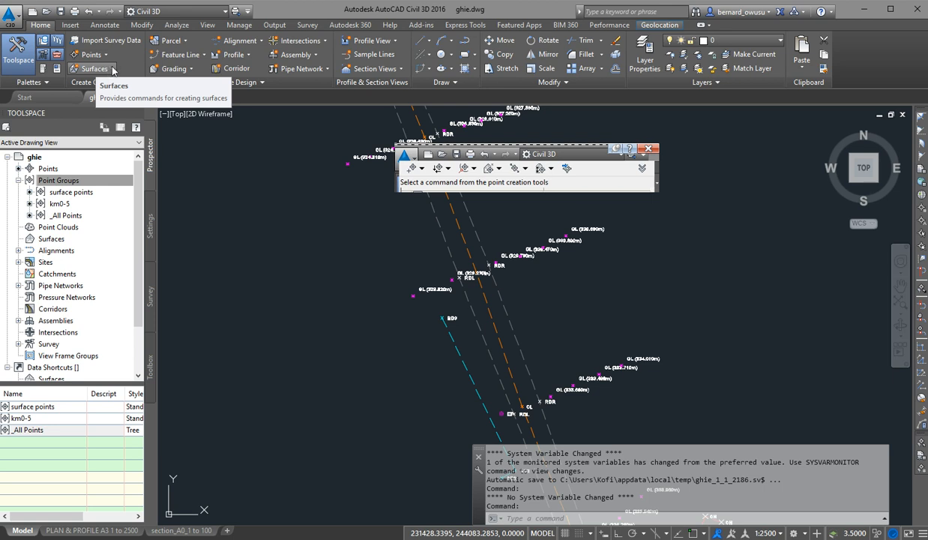
pyautogui.click(112, 69)
pyautogui.click(53, 300)
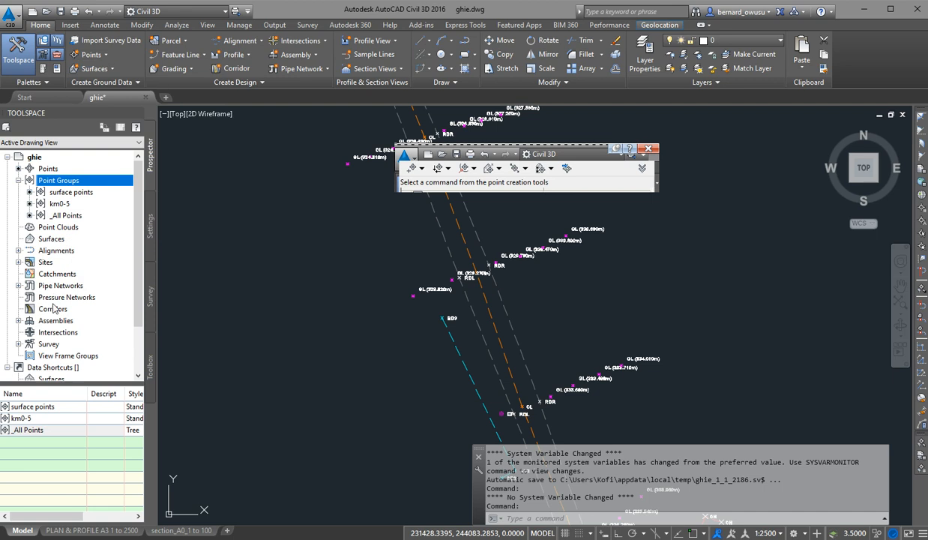
# Create a TIN surface named dtm in the ghie drawing.
pyautogui.click(51, 239)
pyautogui.rightClick(52, 239)
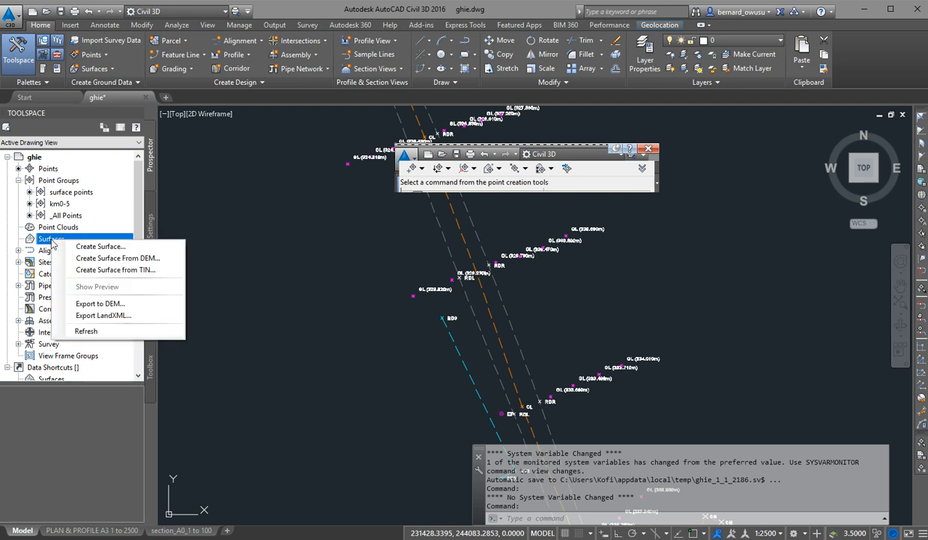
pyautogui.click(90, 249)
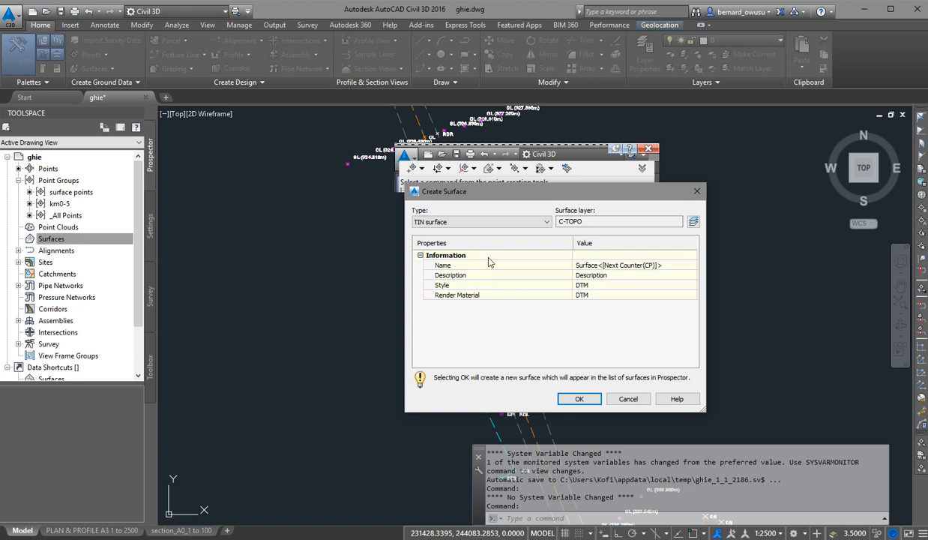
pyautogui.click(647, 259)
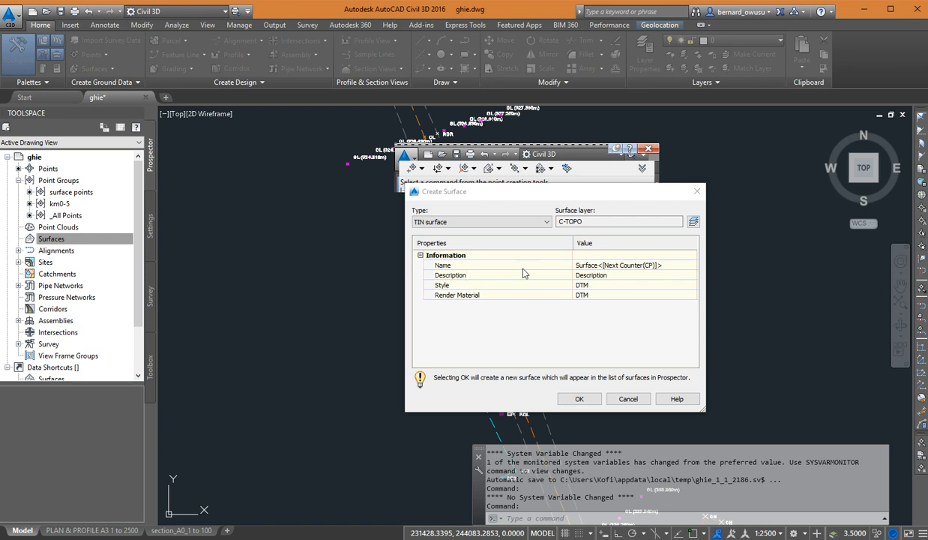
pyautogui.click(649, 266)
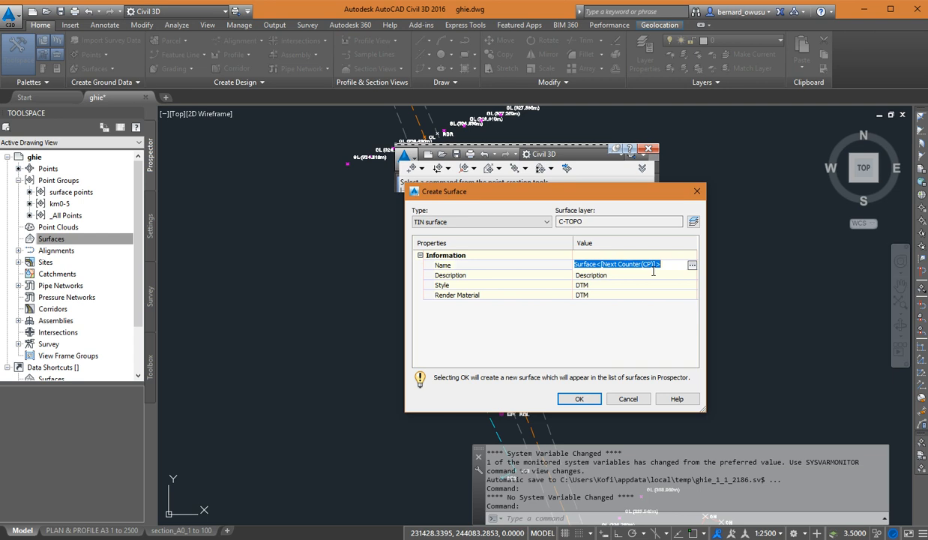
pyautogui.write('rg')
pyautogui.press('BackSpace')
pyautogui.press('BackSpace')
pyautogui.write('e')
pyautogui.press('BackSpace')
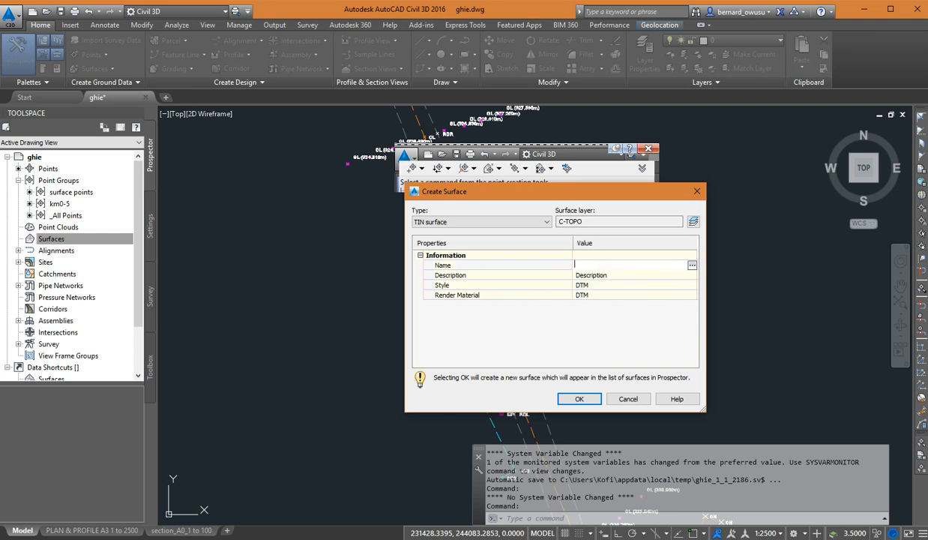
pyautogui.write('dtm')
pyautogui.click(579, 399)
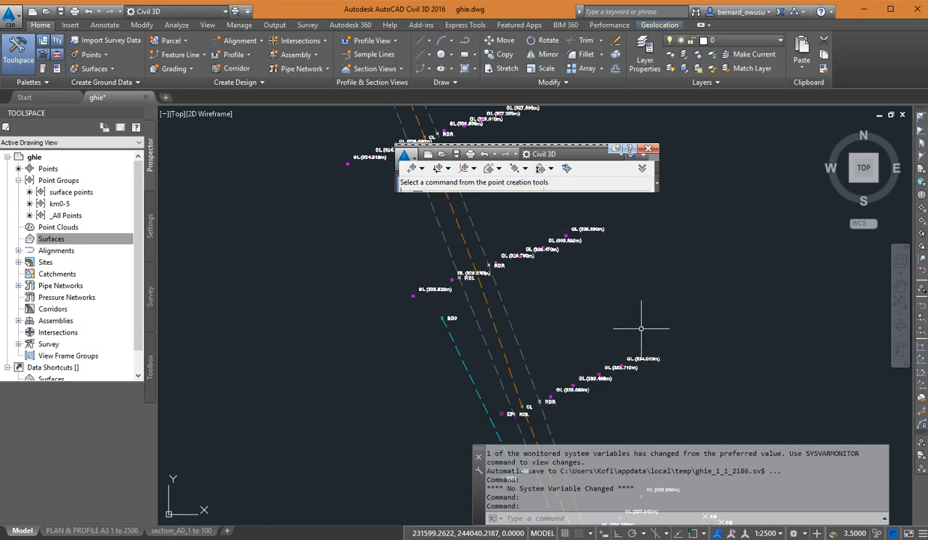
# Expand the dtm surface in the drawing tree down to the items of its definition.
pyautogui.moveTo(669, 295); pyautogui.dragTo(607, 285, button='middle')
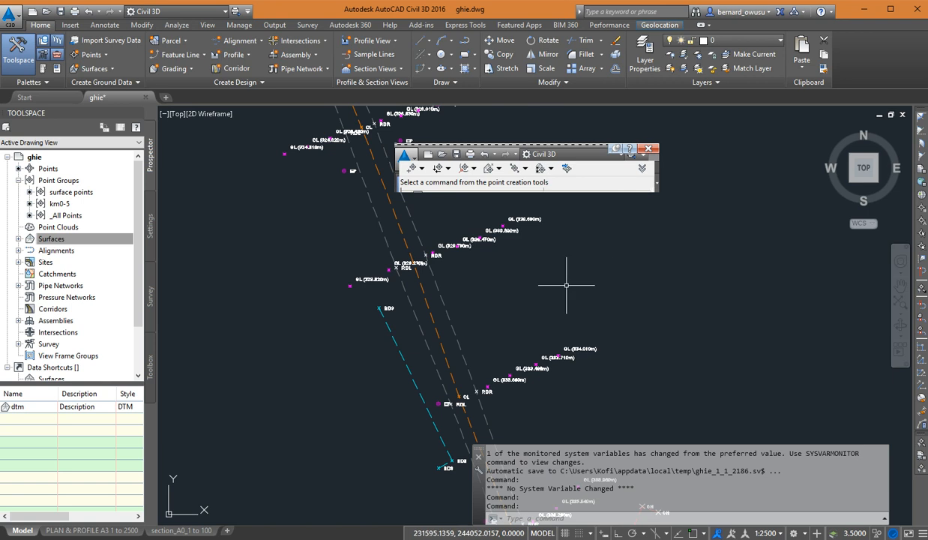
pyautogui.click(19, 239)
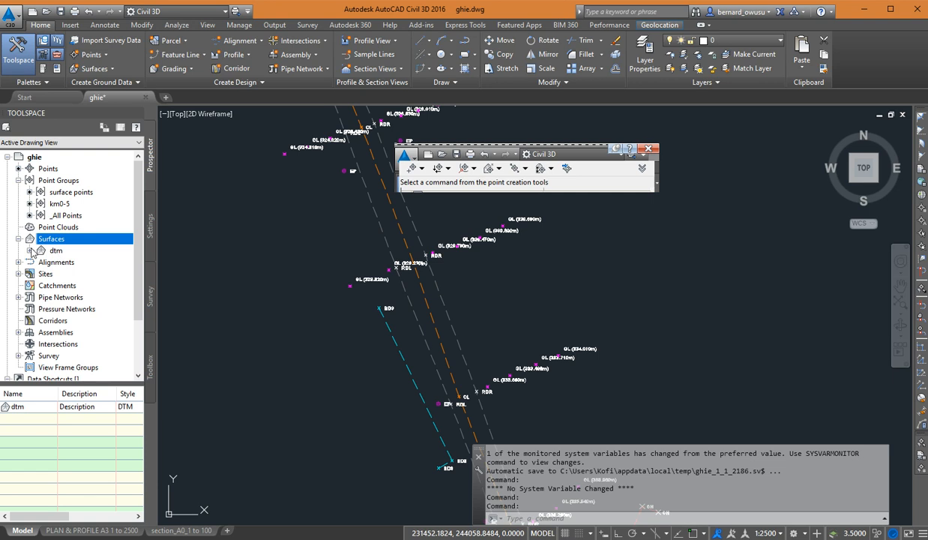
pyautogui.click(30, 250)
pyautogui.click(30, 250)
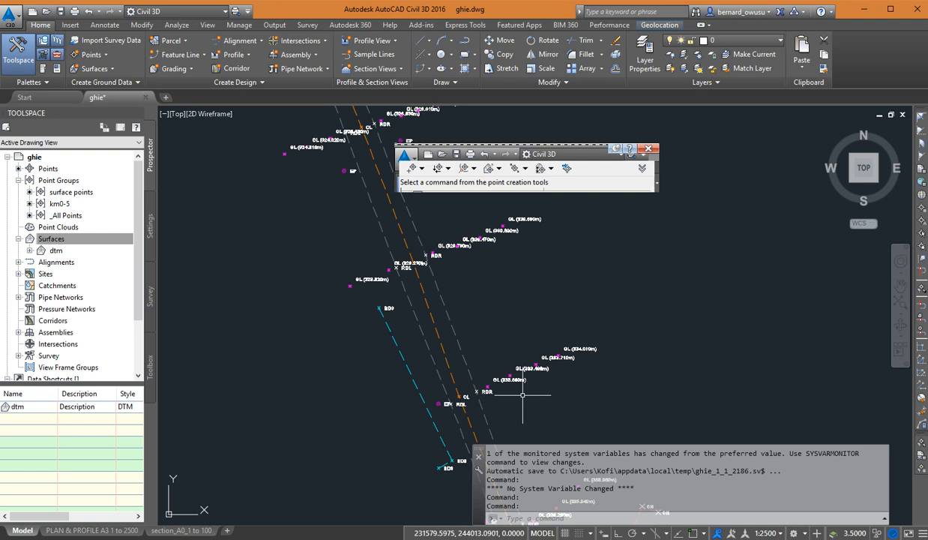
pyautogui.click(30, 252)
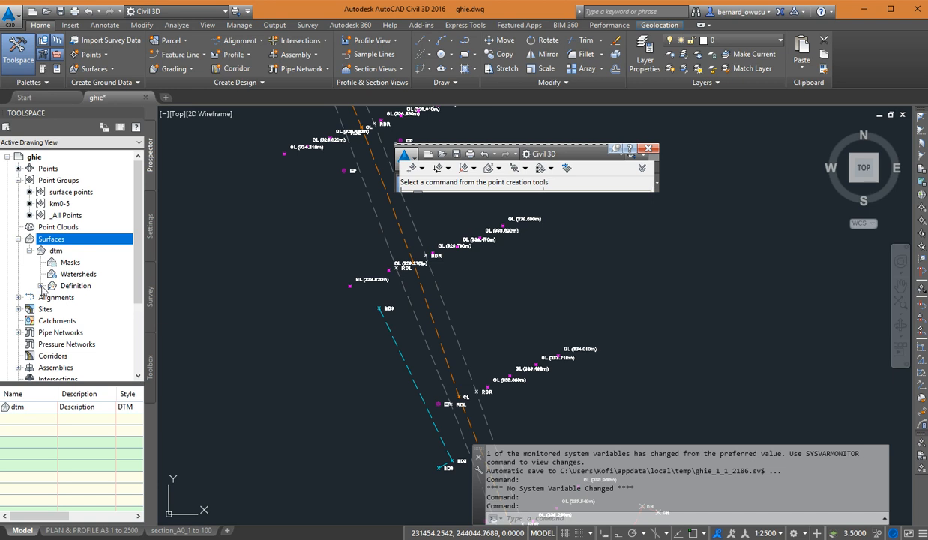
pyautogui.click(41, 286)
pyautogui.scroll(-1, 44, 289)
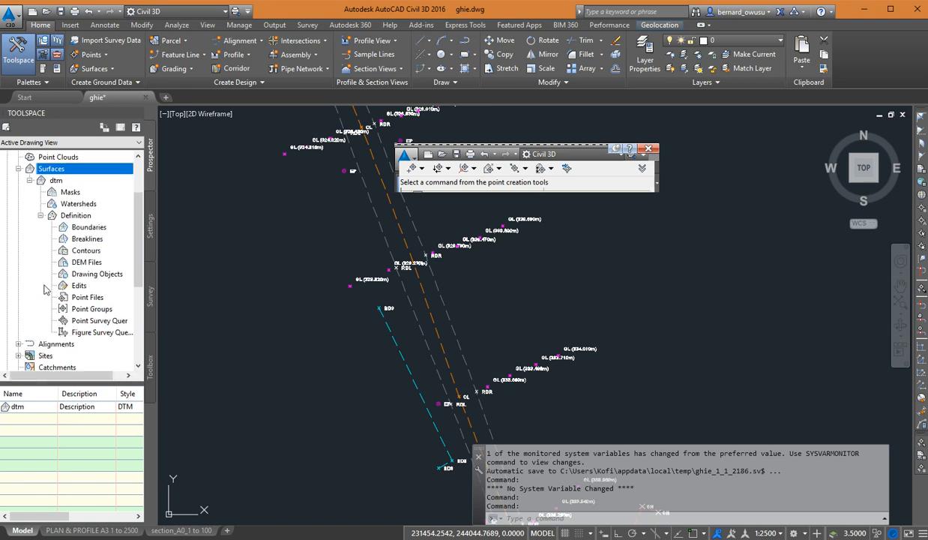
pyautogui.scroll(-1, 43, 289)
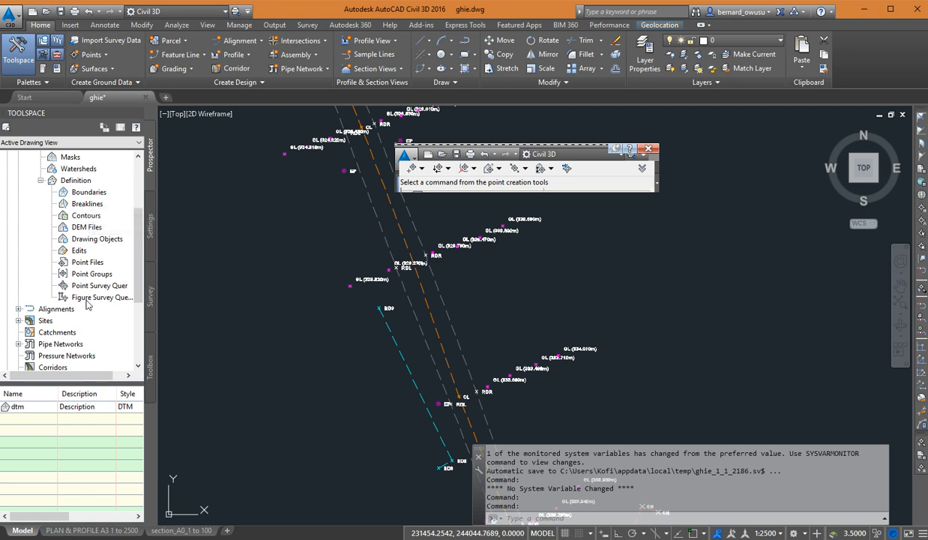
pyautogui.scroll(1, 86, 304)
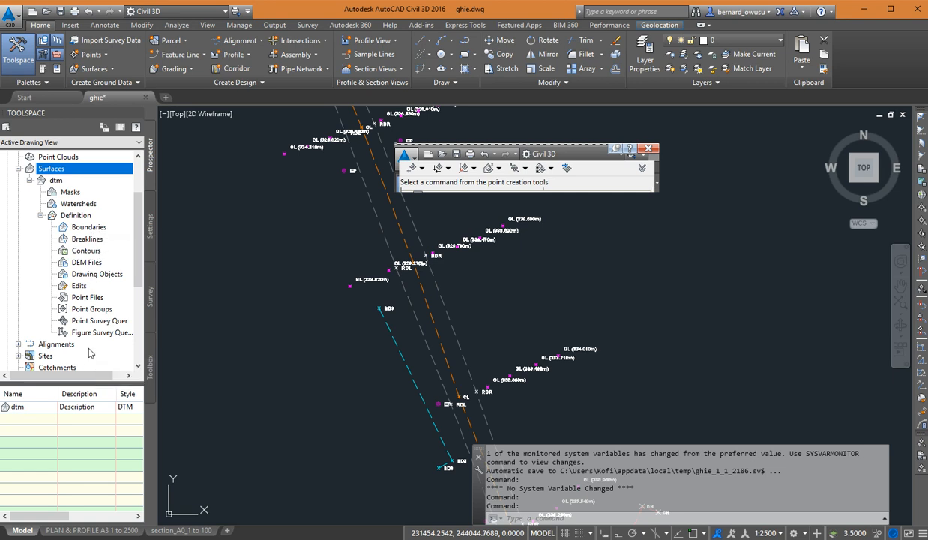
# Add the km0-5 point group to the definition of the dtm surface.
pyautogui.click(103, 310)
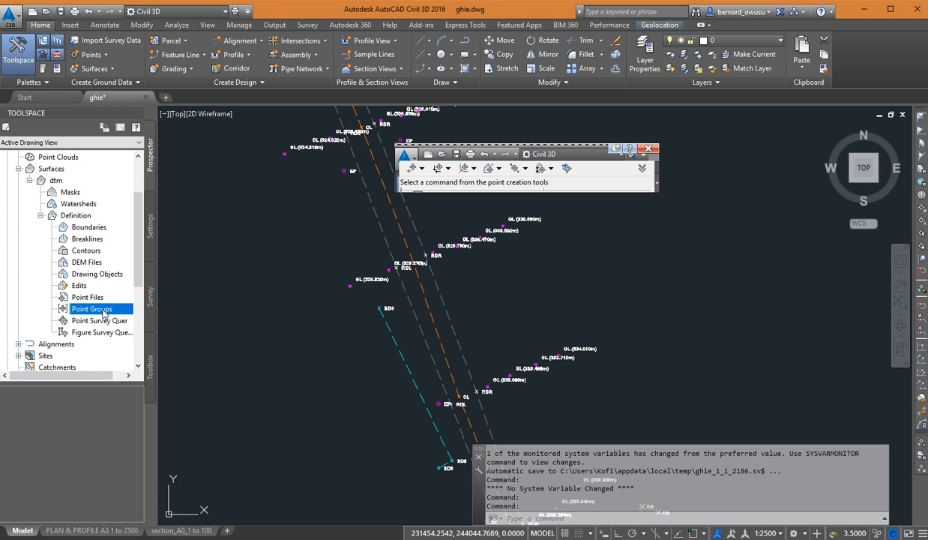
pyautogui.rightClick(103, 314)
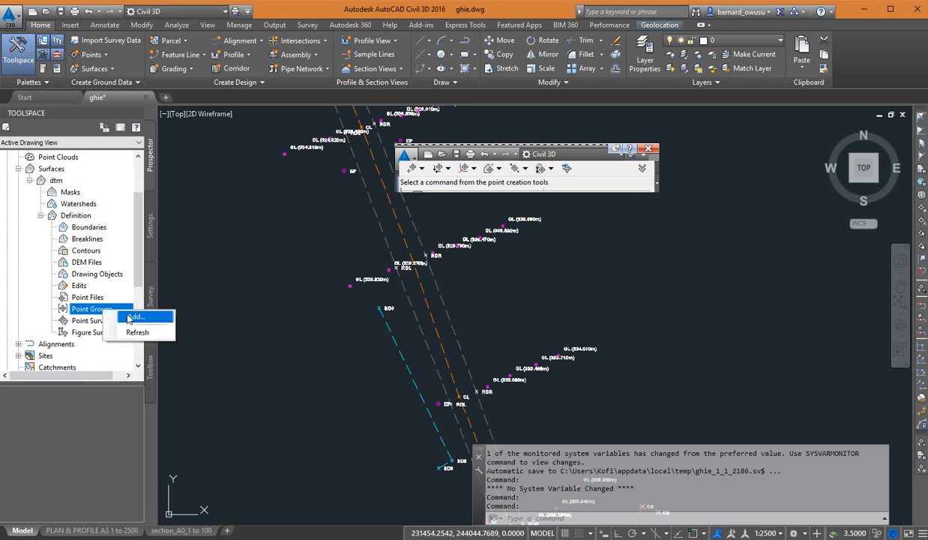
pyautogui.rightClick(89, 313)
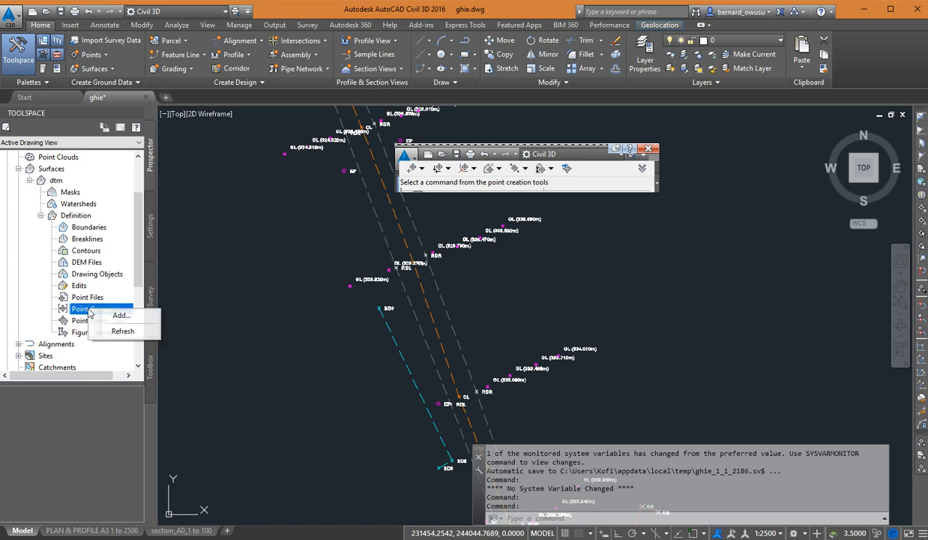
pyautogui.click(131, 319)
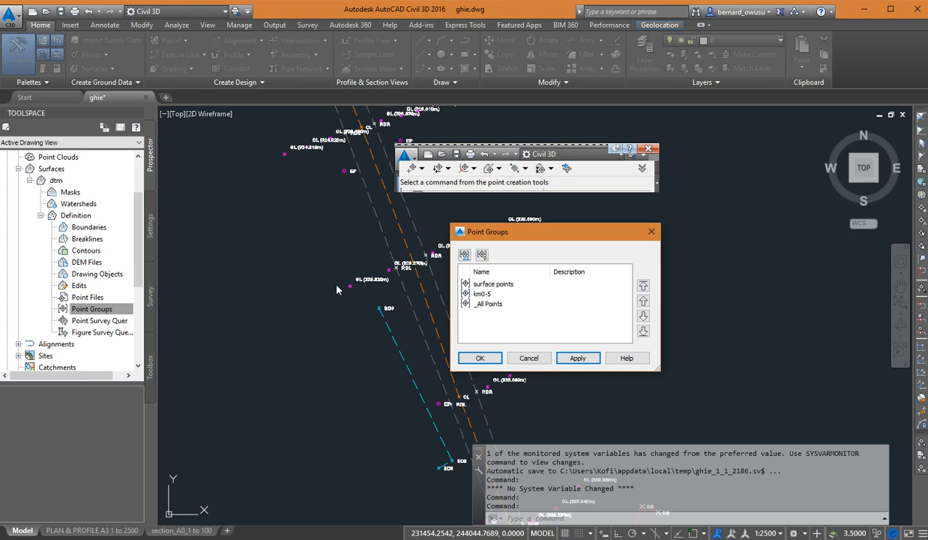
pyautogui.click(501, 288)
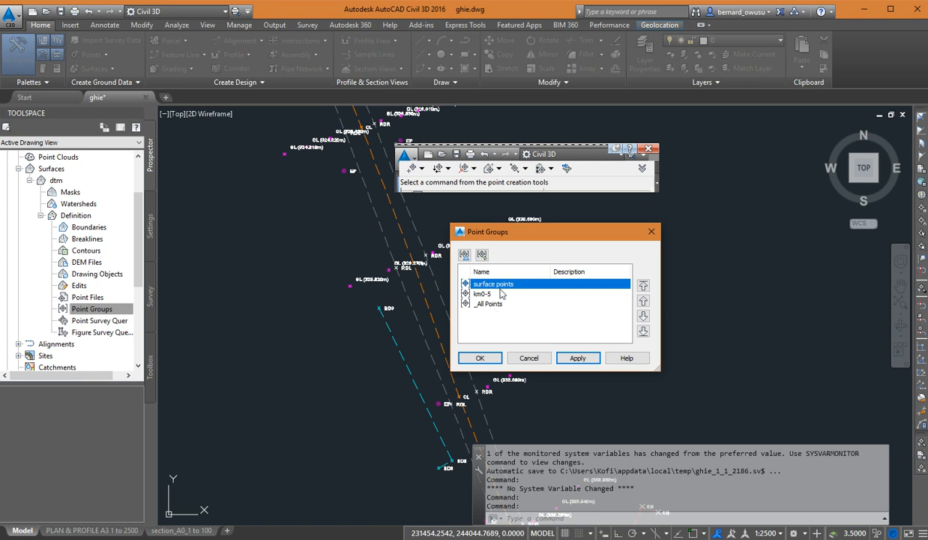
pyautogui.click(498, 293)
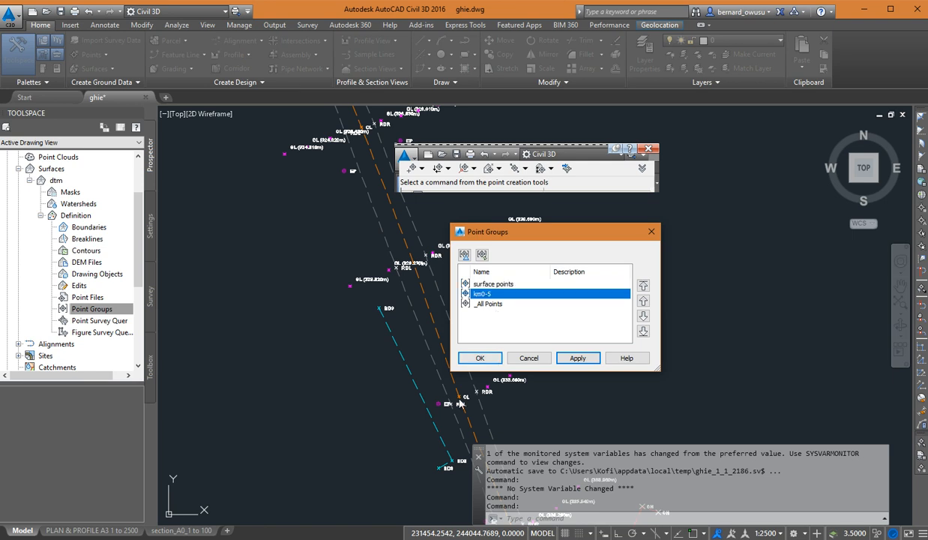
pyautogui.click(480, 358)
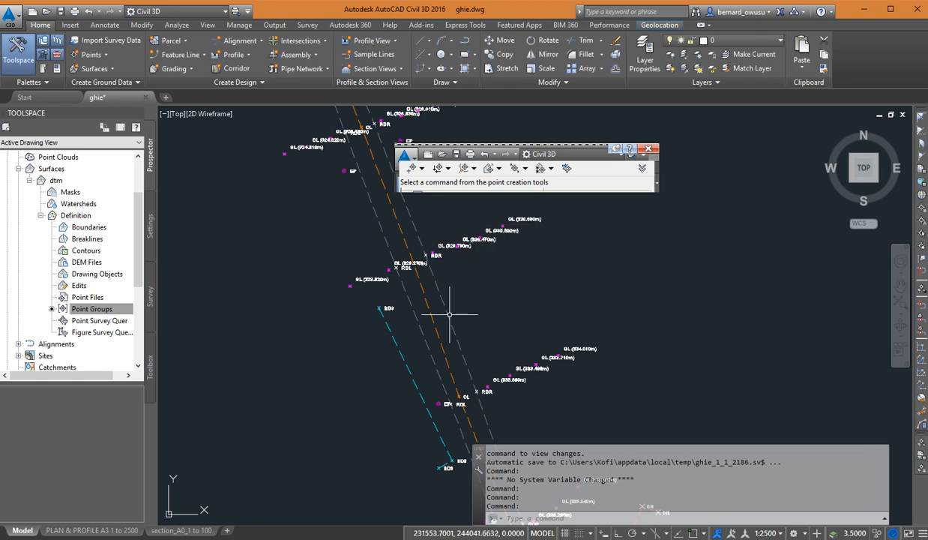
# Examine the dtm surface contours crossing the road around the pylons and the neighbouring ground level points.
pyautogui.scroll(-6, 464, 350)
pyautogui.scroll(6, 439, 261)
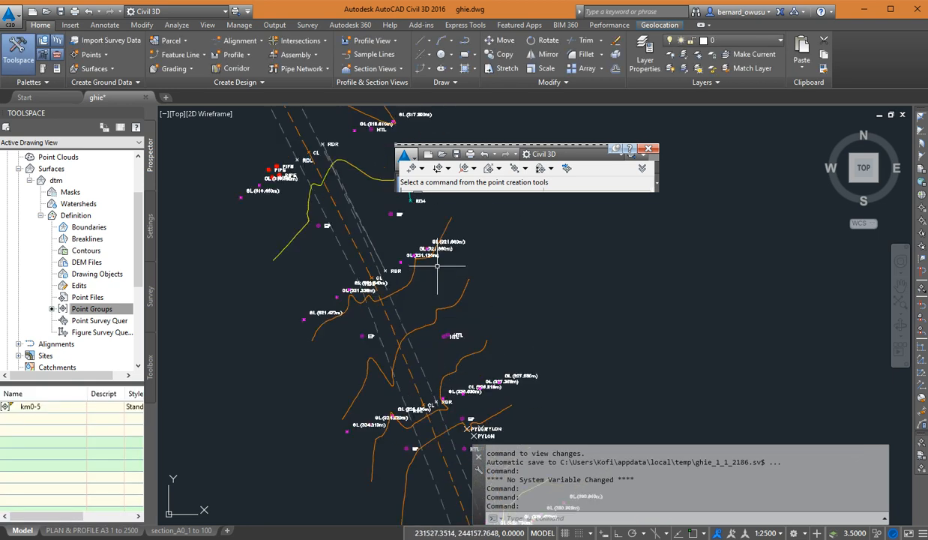
pyautogui.moveTo(432, 316); pyautogui.dragTo(437, 228, button='middle')
pyautogui.scroll(4, 429, 253)
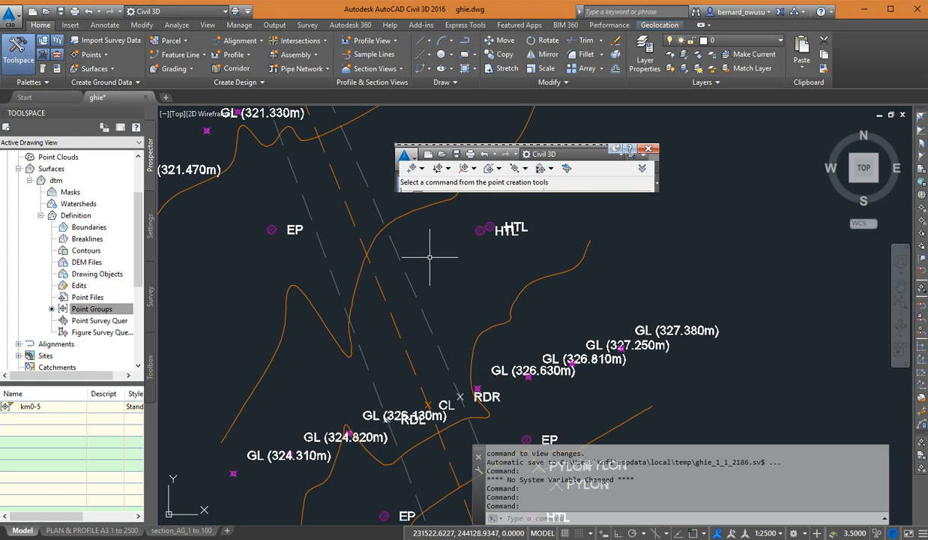
pyautogui.scroll(-5, 442, 338)
pyautogui.scroll(4, 446, 341)
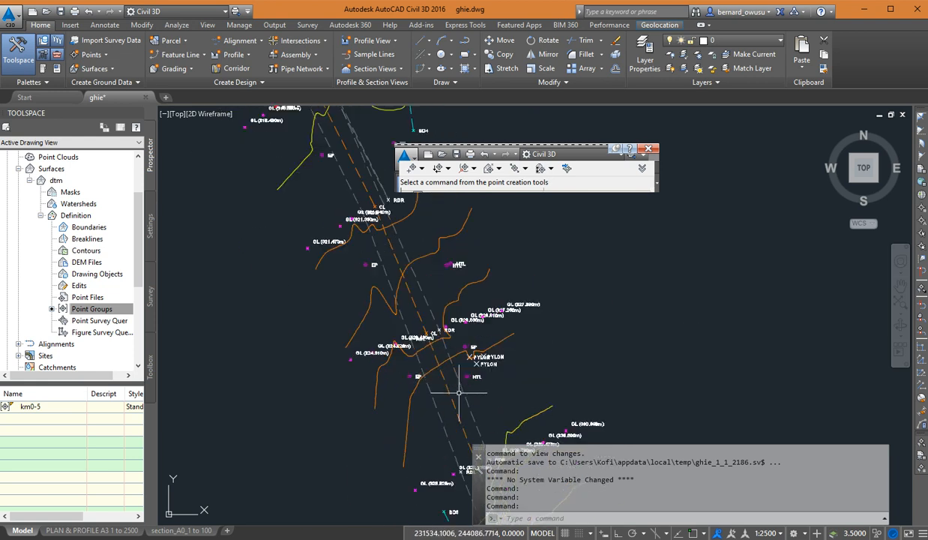
pyautogui.moveTo(447, 382); pyautogui.dragTo(411, 259, button='middle')
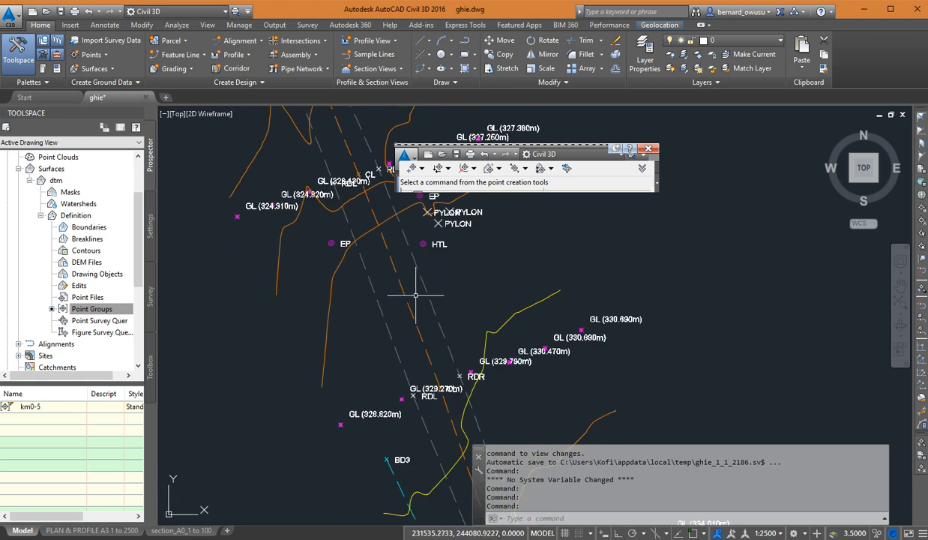
pyautogui.moveTo(414, 298)
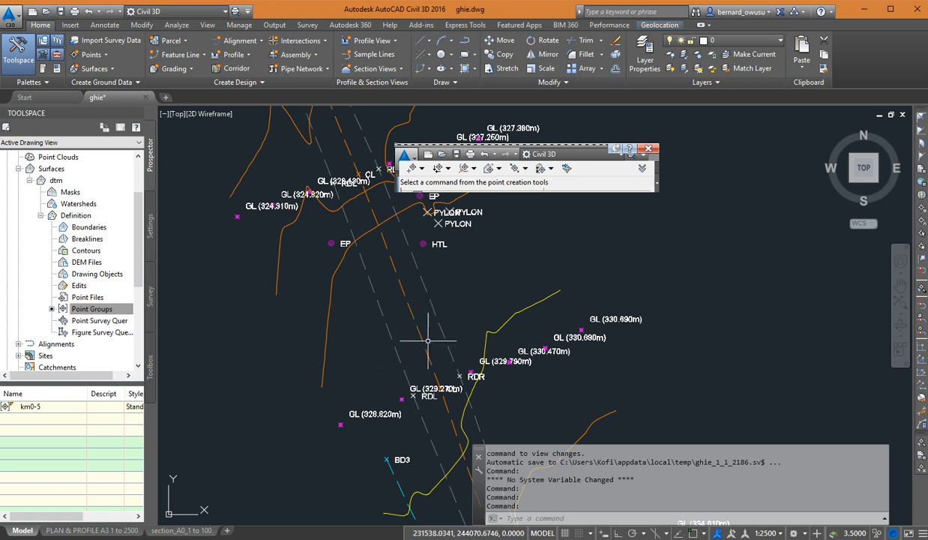
# Inspect the contours along the whole road corridor and check the dtm elevation on the yellow contour near BD11.
pyautogui.moveTo(418, 342); pyautogui.dragTo(439, 248, button='middle')
pyautogui.scroll(-5, 469, 324)
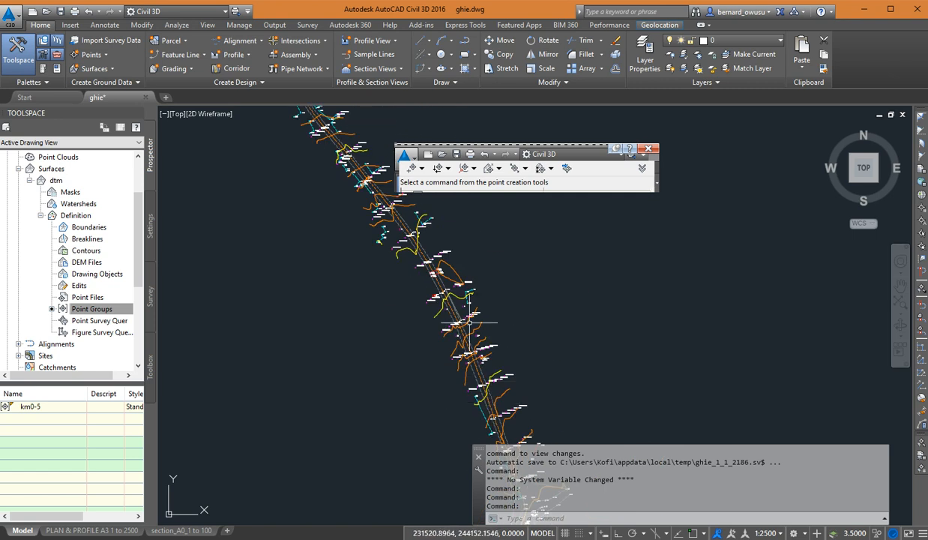
pyautogui.scroll(3, 424, 362)
pyautogui.scroll(2, 424, 362)
pyautogui.scroll(3, 474, 244)
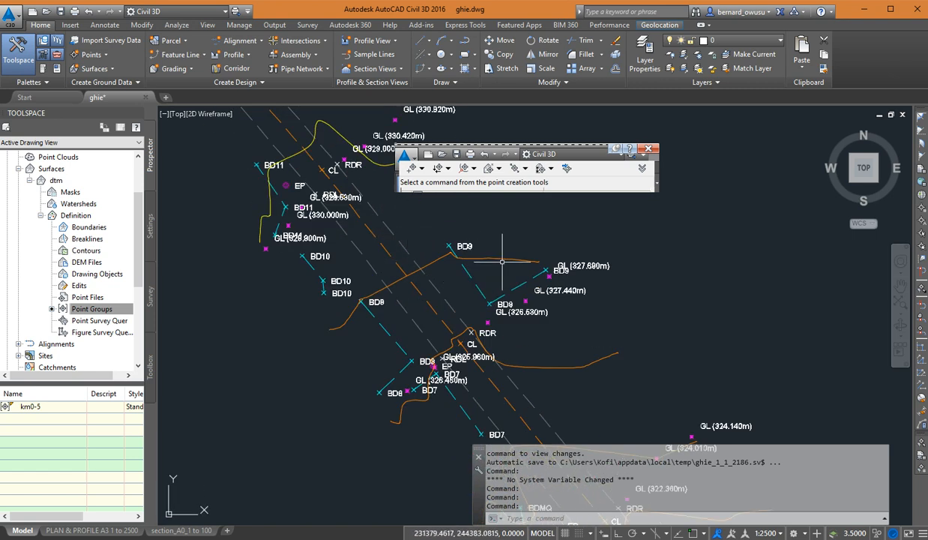
pyautogui.scroll(-3, 496, 267)
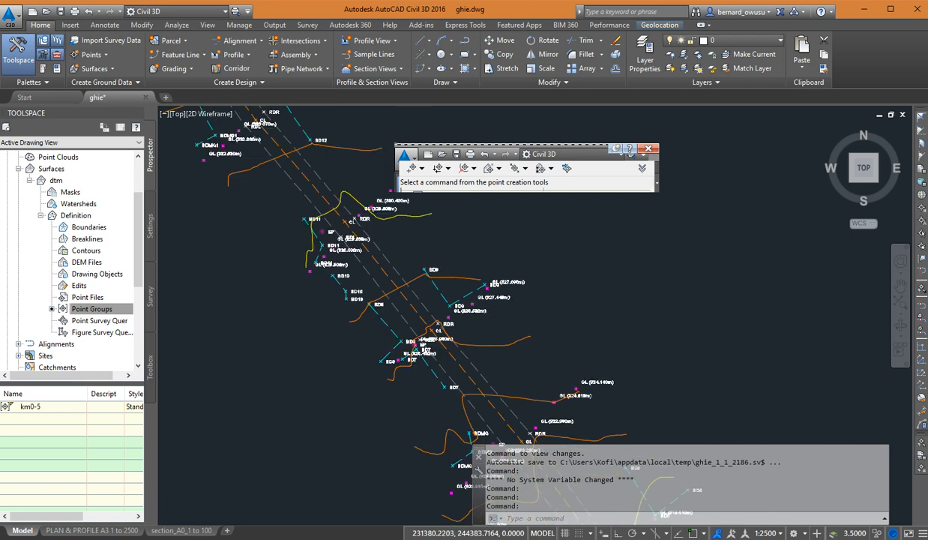
pyautogui.scroll(-1, 459, 277)
pyautogui.scroll(4, 472, 276)
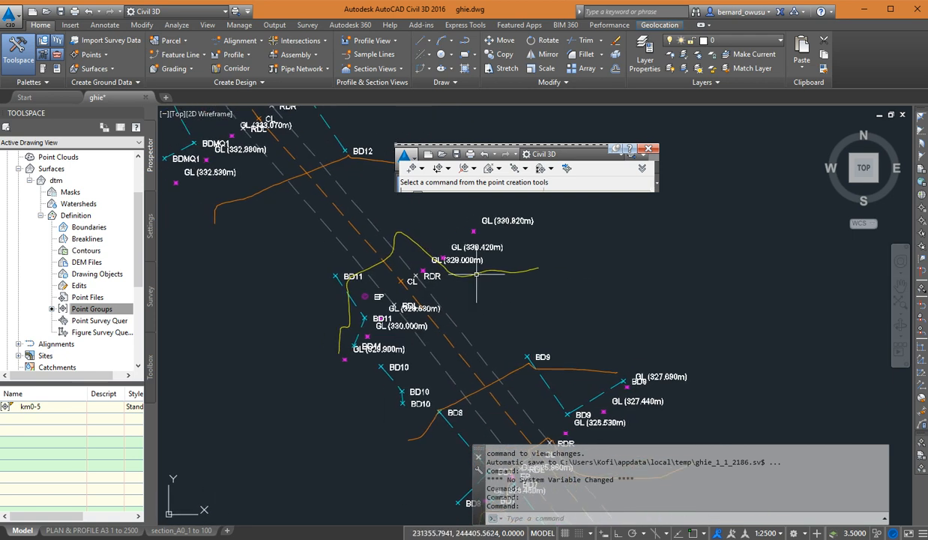
pyautogui.moveTo(477, 276)
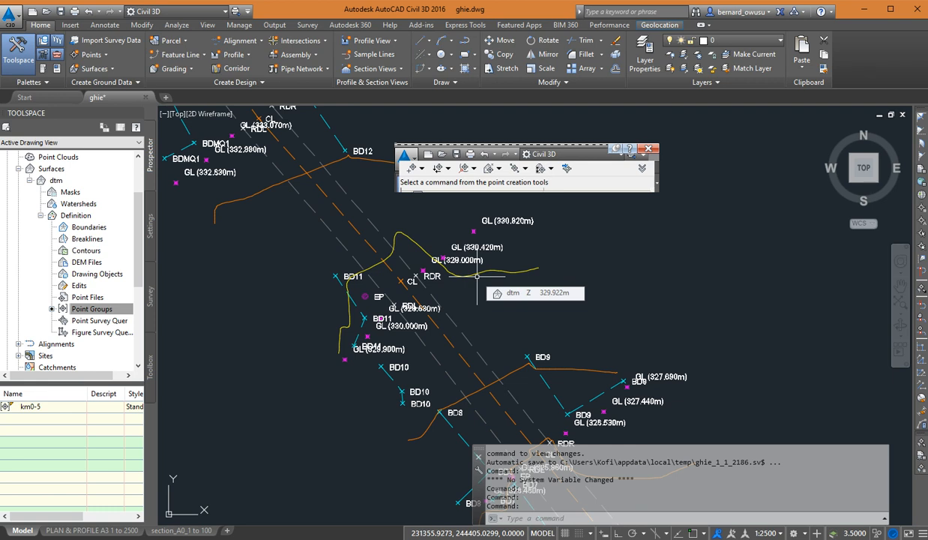
pyautogui.scroll(-1, 633, 305)
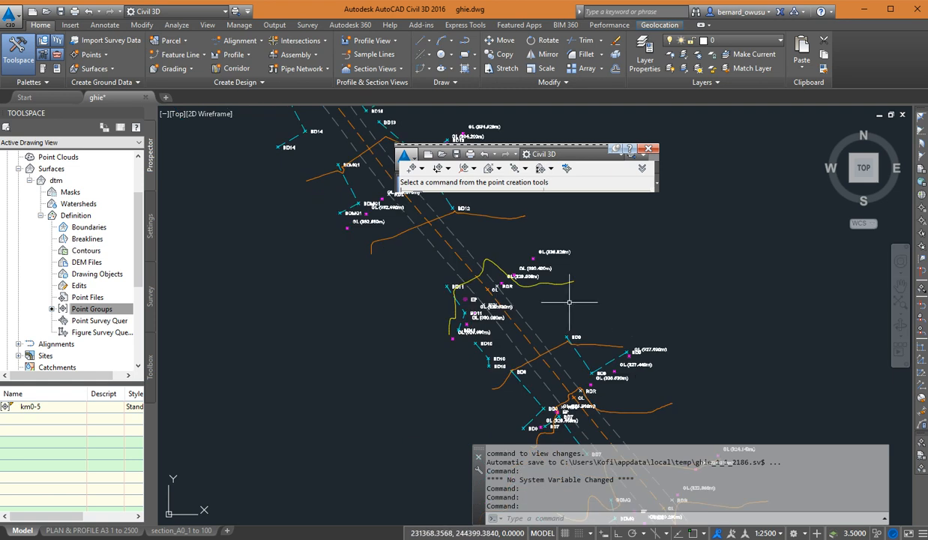
pyautogui.moveTo(563, 303)
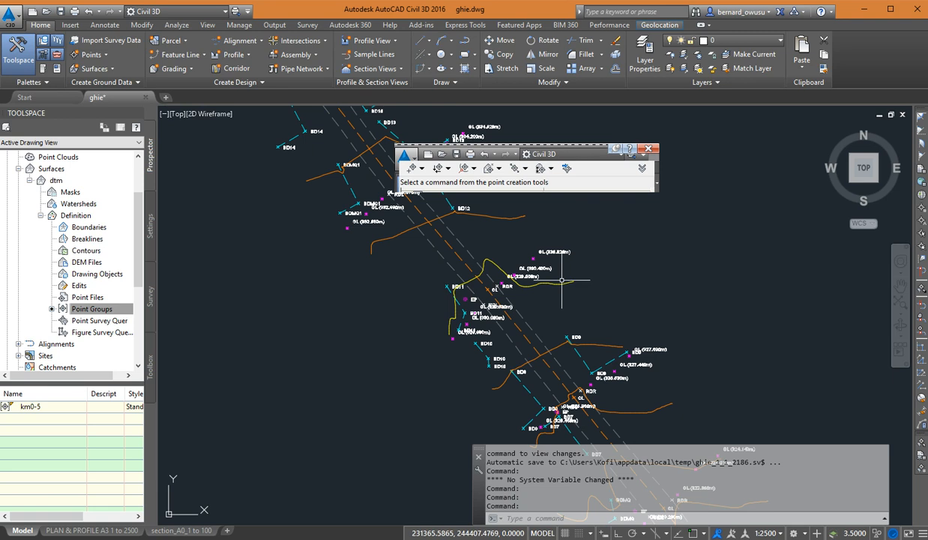
pyautogui.moveTo(561, 280)
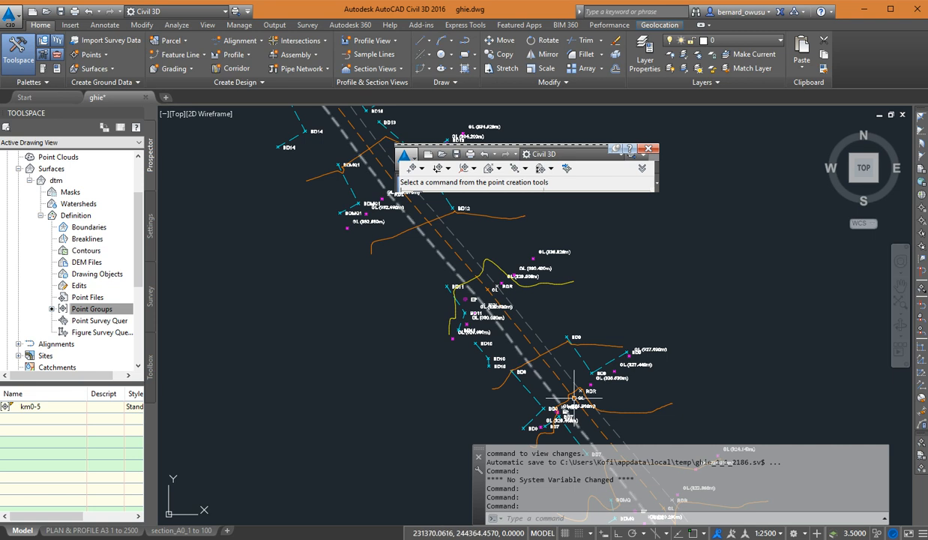
# Compare the contours beside BD11 and BD12 with the nearby ground level points and the dtm elevations between them.
pyautogui.scroll(-5, 555, 399)
pyautogui.scroll(5, 575, 352)
pyautogui.scroll(2, 585, 299)
pyautogui.scroll(1, 551, 315)
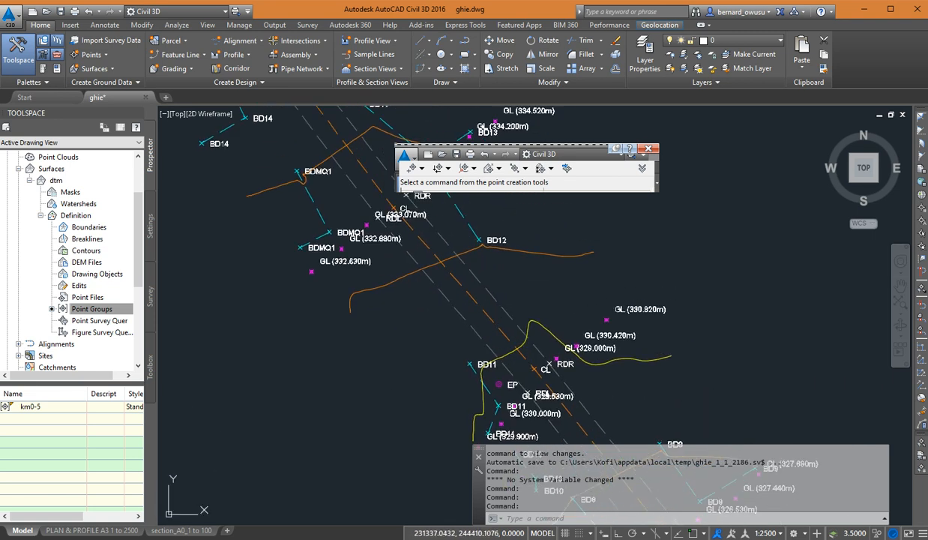
pyautogui.scroll(2, 532, 336)
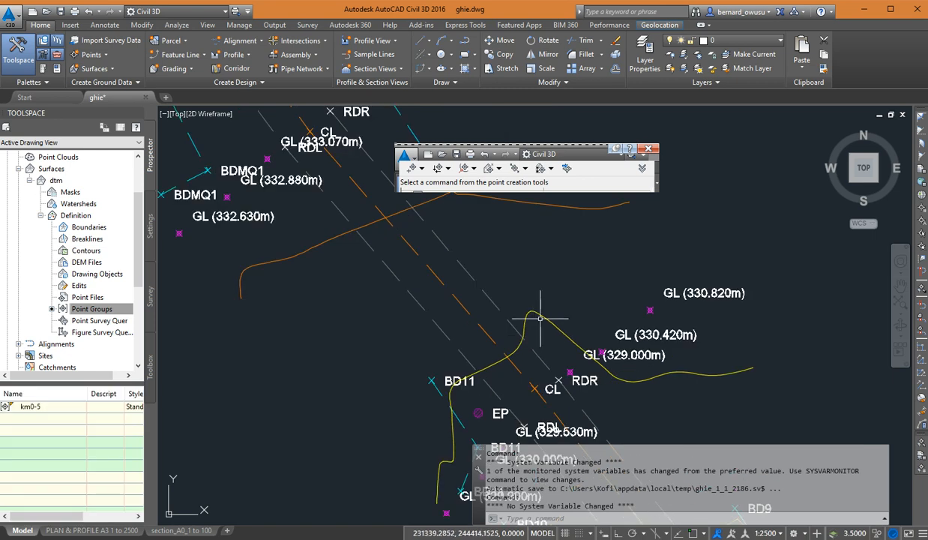
pyautogui.moveTo(541, 320); pyautogui.dragTo(541, 328, button='middle')
pyautogui.scroll(-3, 551, 419)
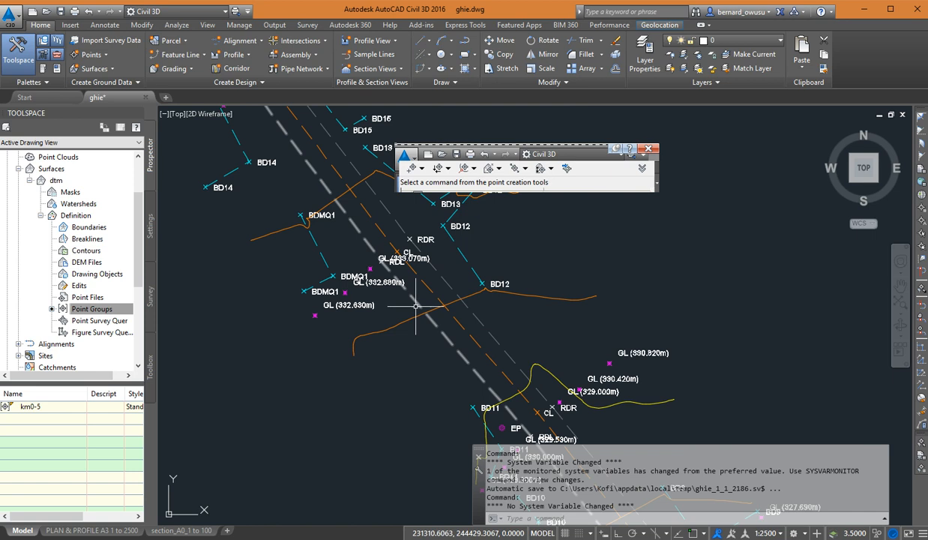
pyautogui.scroll(2, 442, 313)
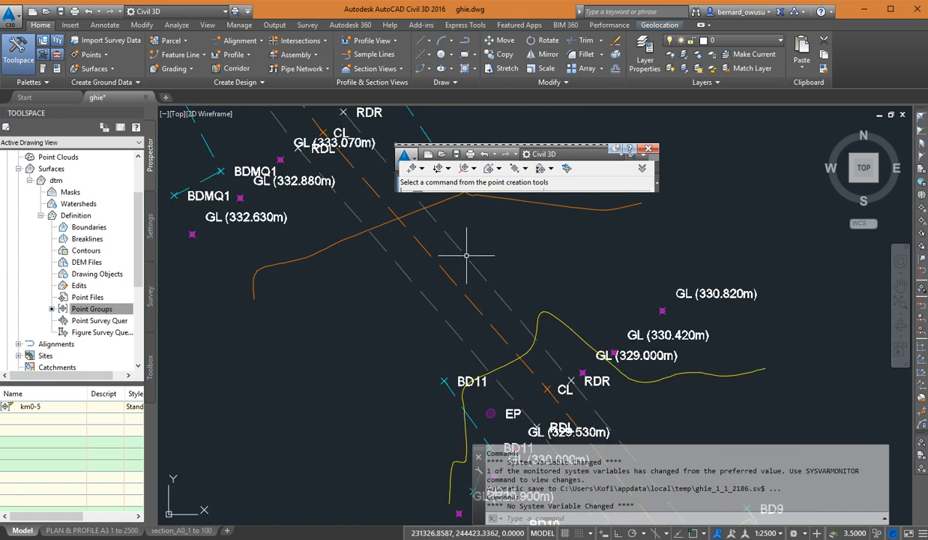
pyautogui.moveTo(515, 328); pyautogui.dragTo(500, 314, button='middle')
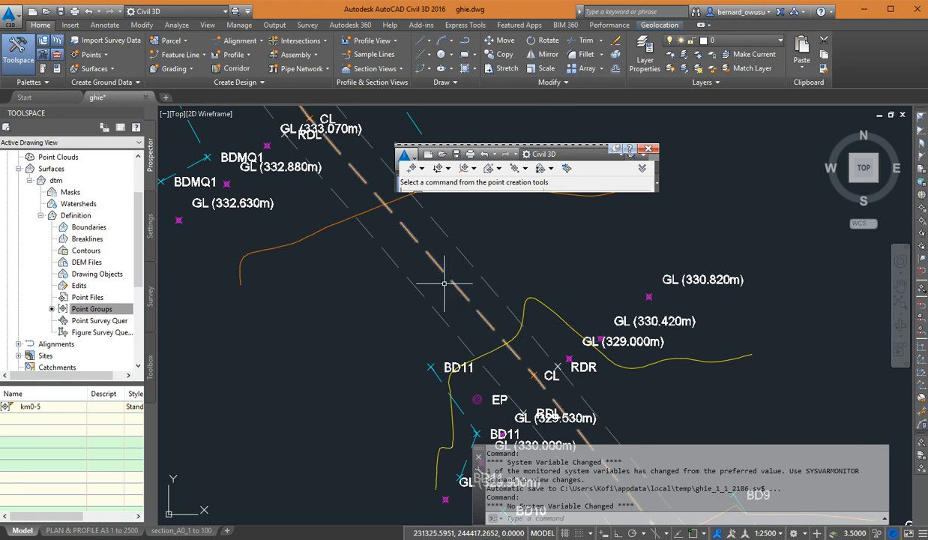
pyautogui.moveTo(497, 278); pyautogui.dragTo(487, 268, button='middle')
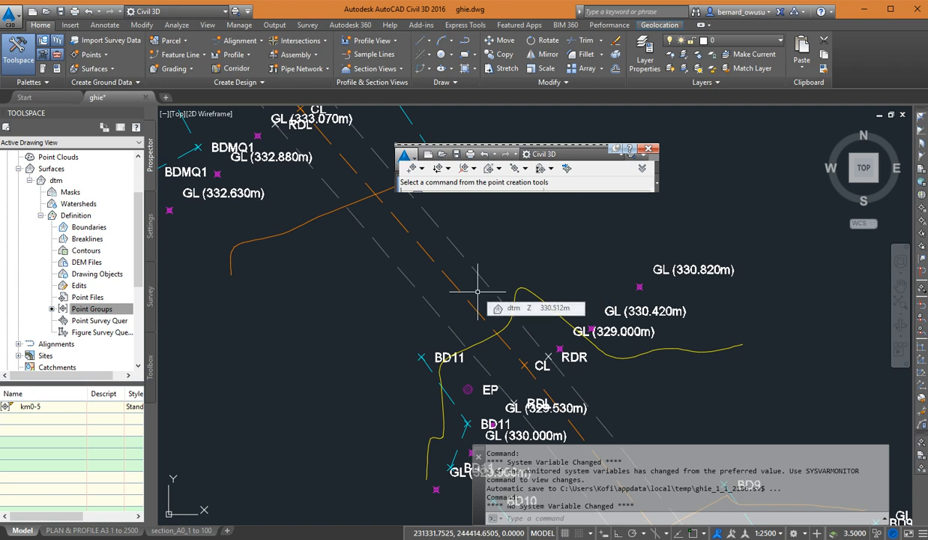
pyautogui.scroll(1, 491, 311)
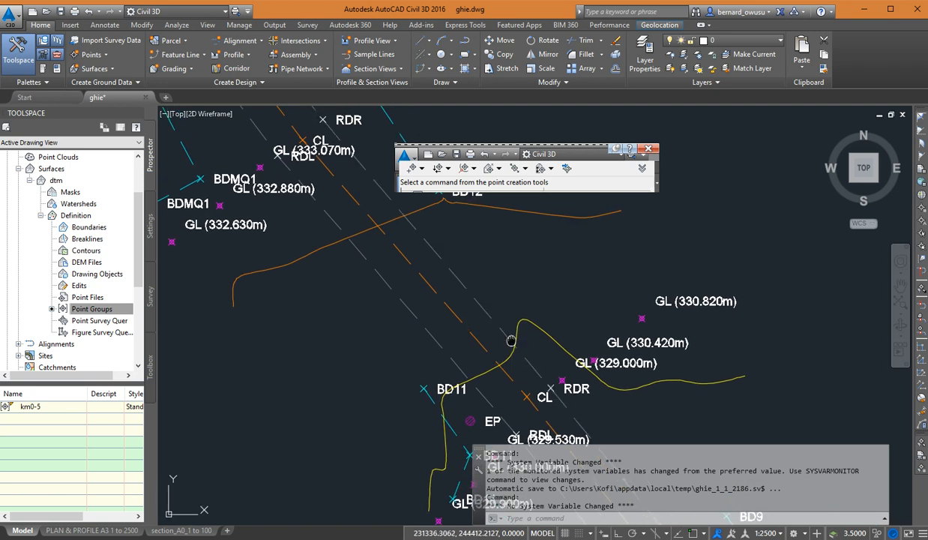
pyautogui.scroll(-1, 516, 307)
pyautogui.moveTo(576, 310); pyautogui.dragTo(601, 291, button='middle')
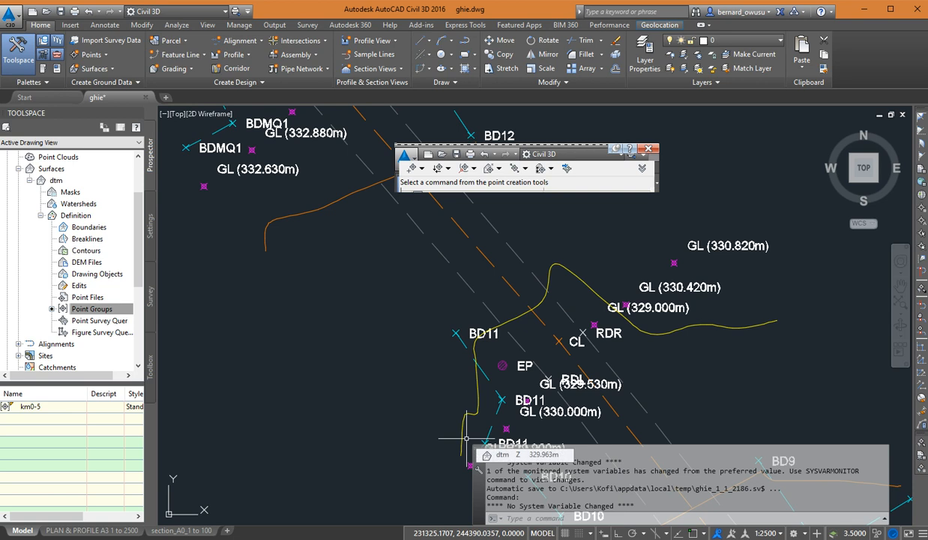
pyautogui.moveTo(545, 377); pyautogui.dragTo(494, 453, button='middle')
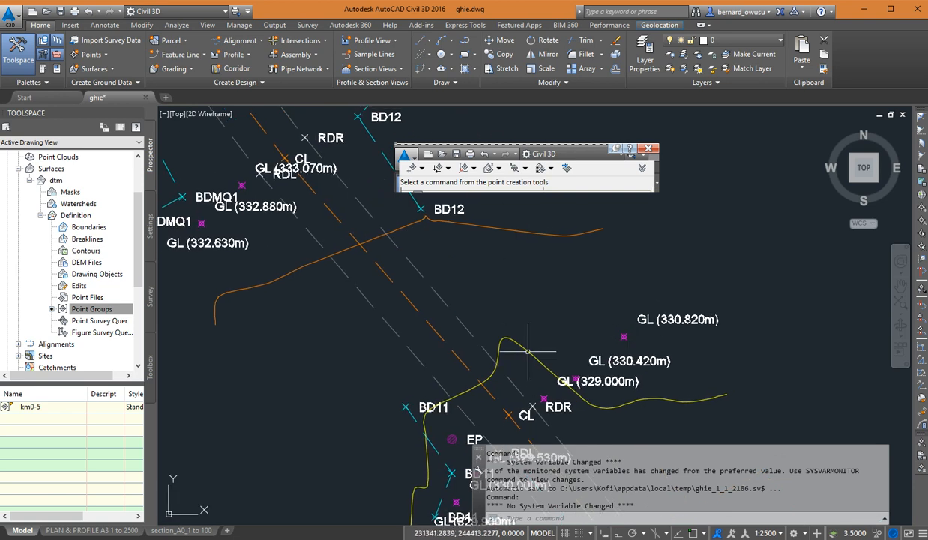
pyautogui.moveTo(528, 355); pyautogui.dragTo(557, 324, button='middle')
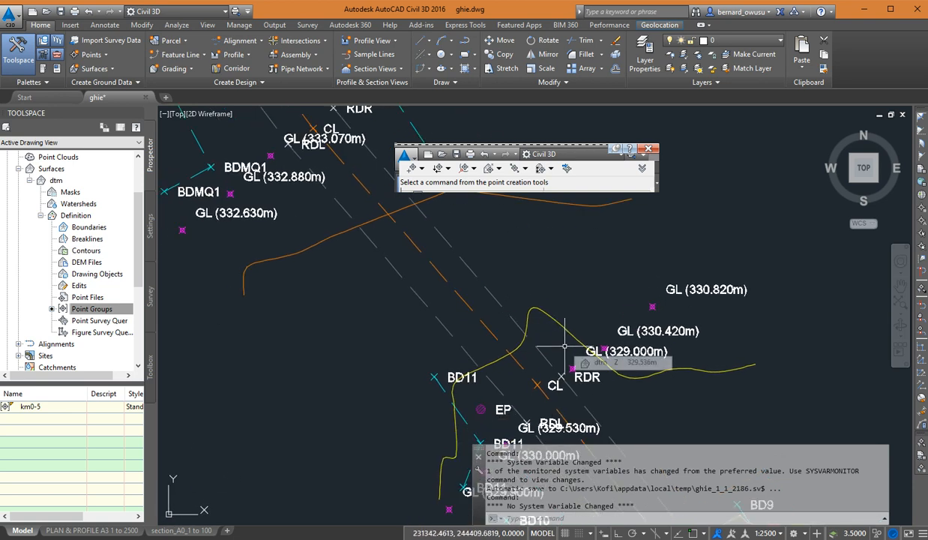
pyautogui.scroll(-1, 570, 345)
pyautogui.scroll(-1, 574, 343)
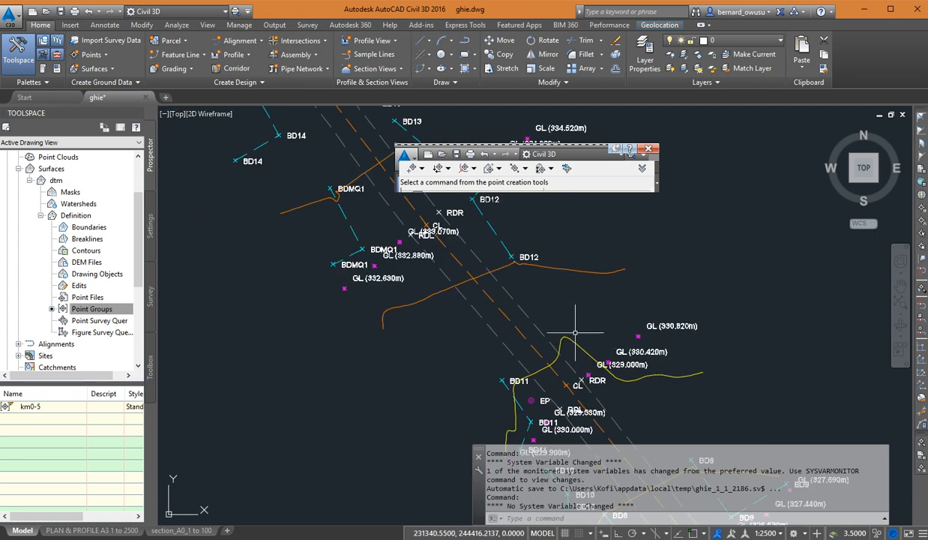
pyautogui.click(593, 268)
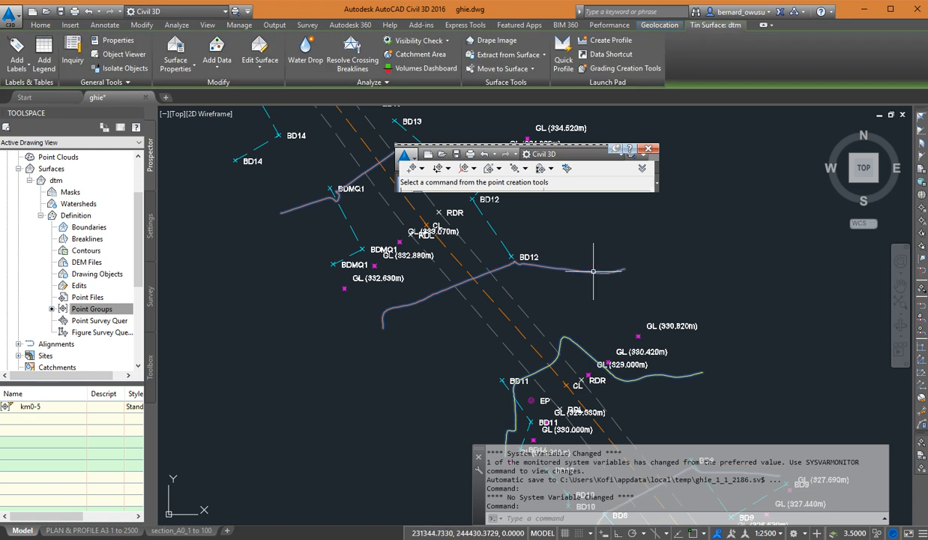
pyautogui.press('Escape')
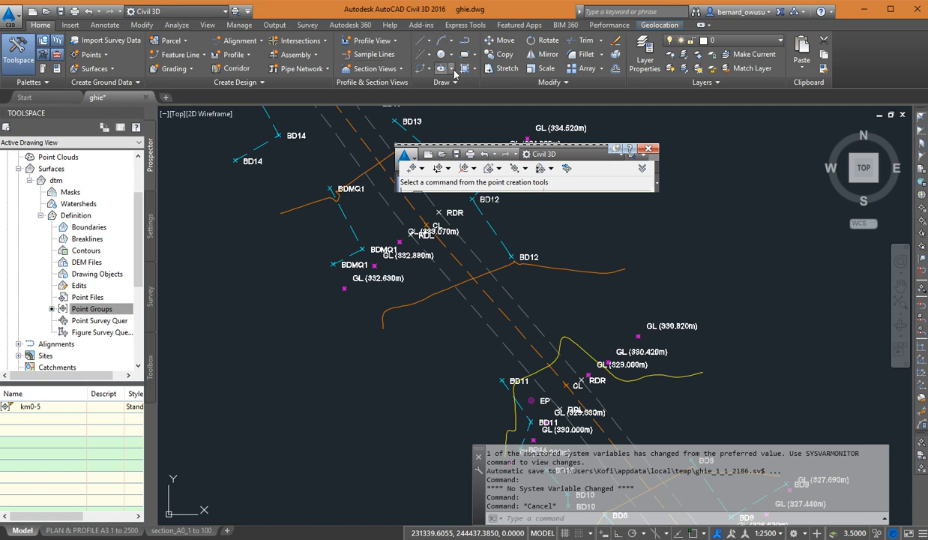
pyautogui.click(588, 271)
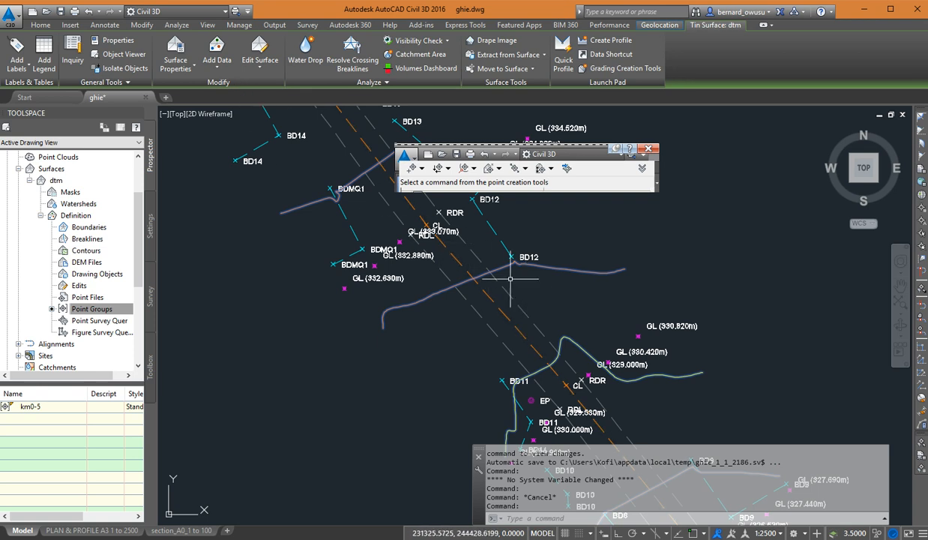
pyautogui.moveTo(510, 271); pyautogui.dragTo(444, 285, button='middle')
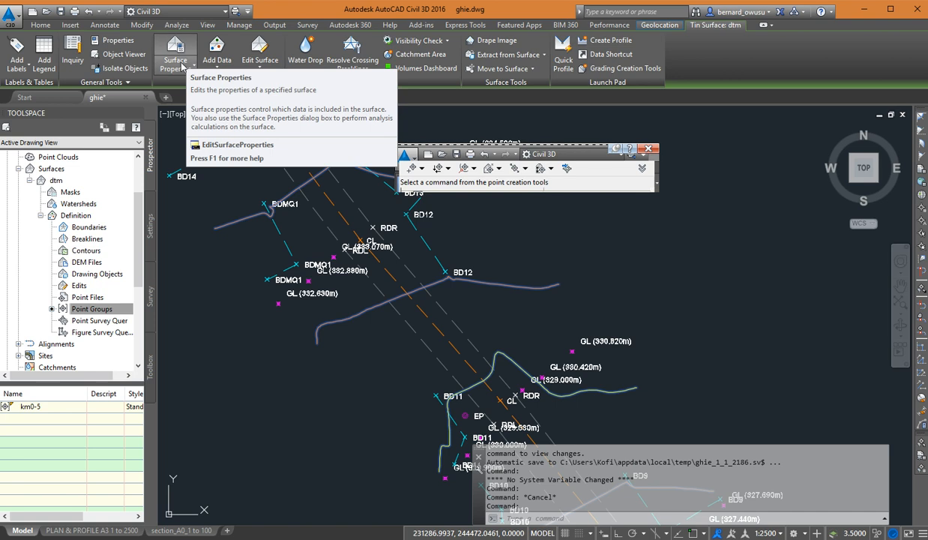
pyautogui.click(194, 66)
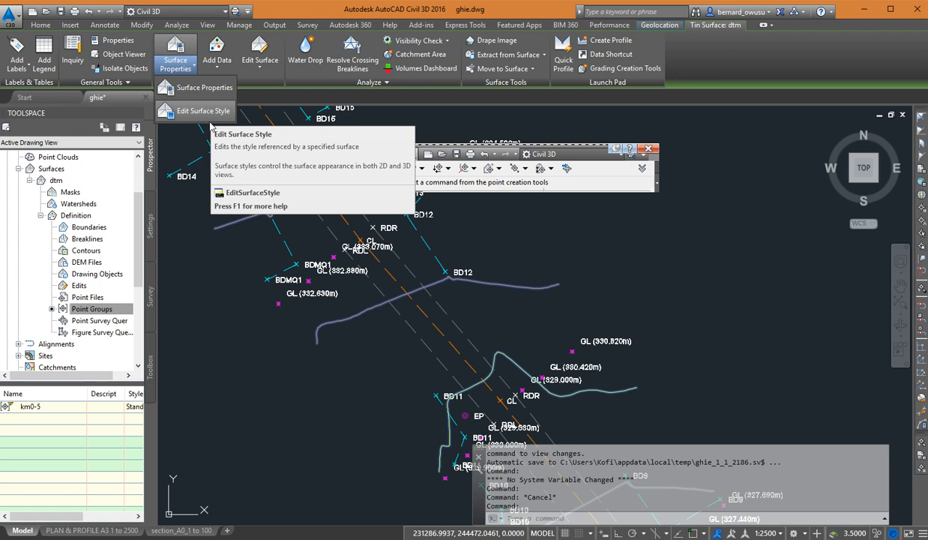
pyautogui.click(489, 241)
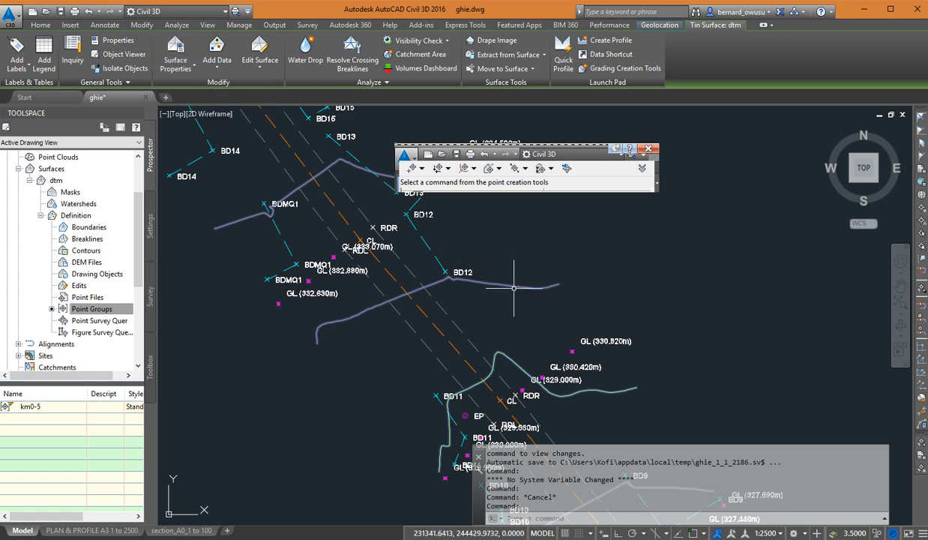
pyautogui.press('Escape')
pyautogui.click(536, 283)
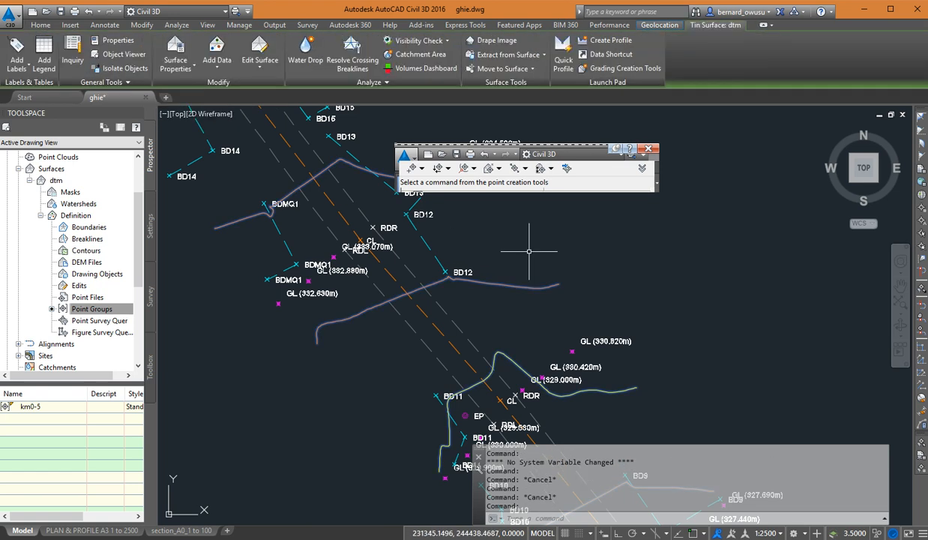
pyautogui.rightClick(531, 257)
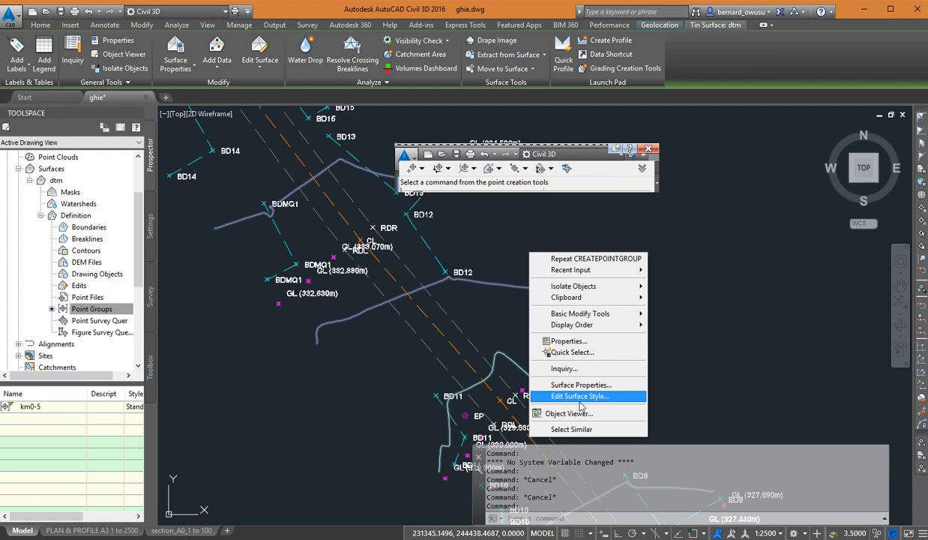
pyautogui.press('Escape')
pyautogui.press('Escape')
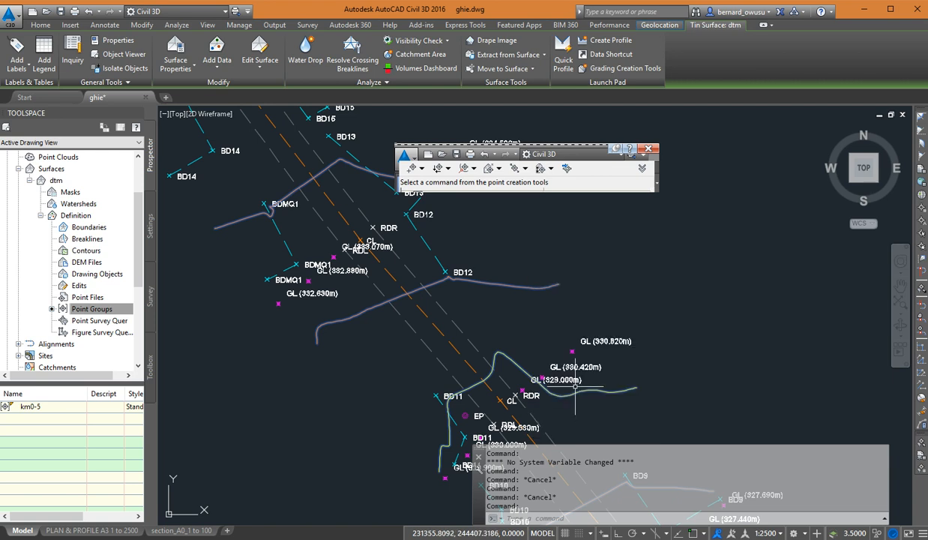
pyautogui.click(508, 285)
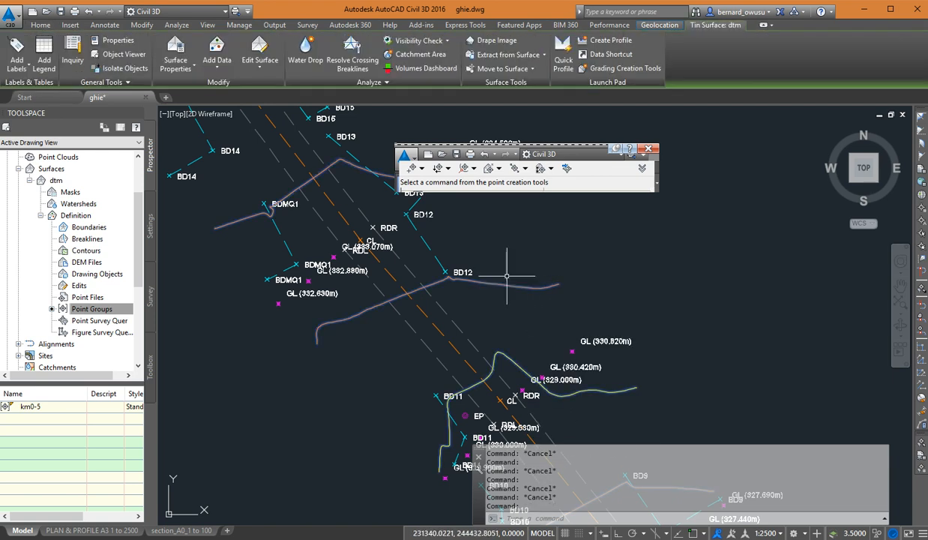
pyautogui.rightClick(504, 269)
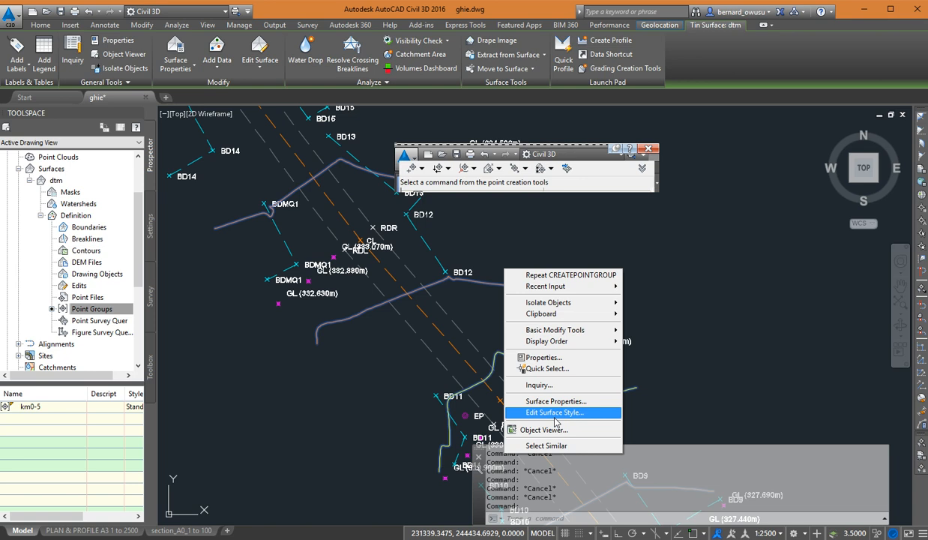
pyautogui.press('Escape')
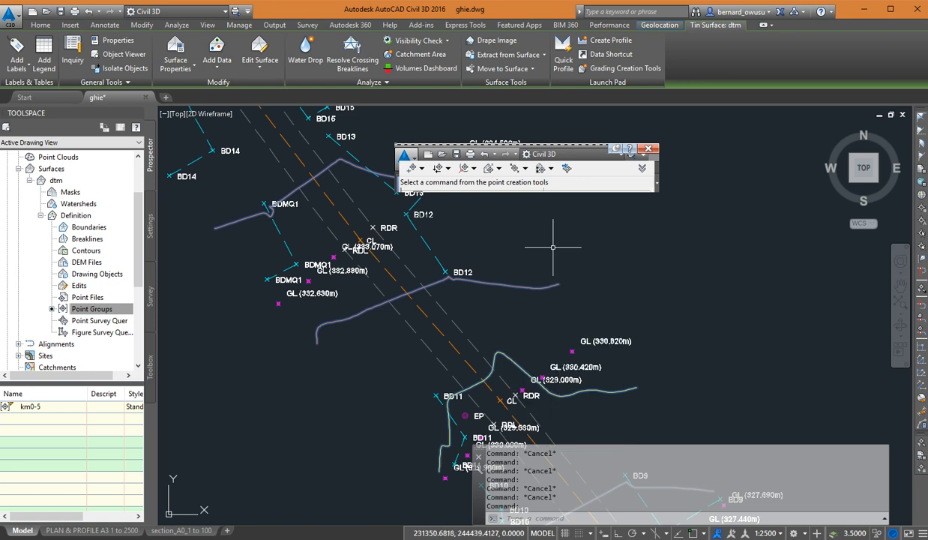
pyautogui.press('Escape')
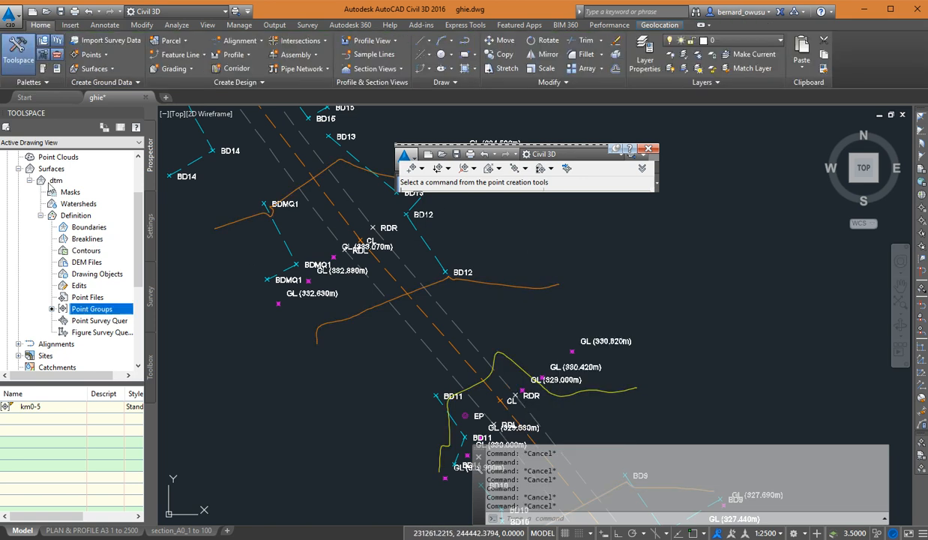
pyautogui.rightClick(57, 181)
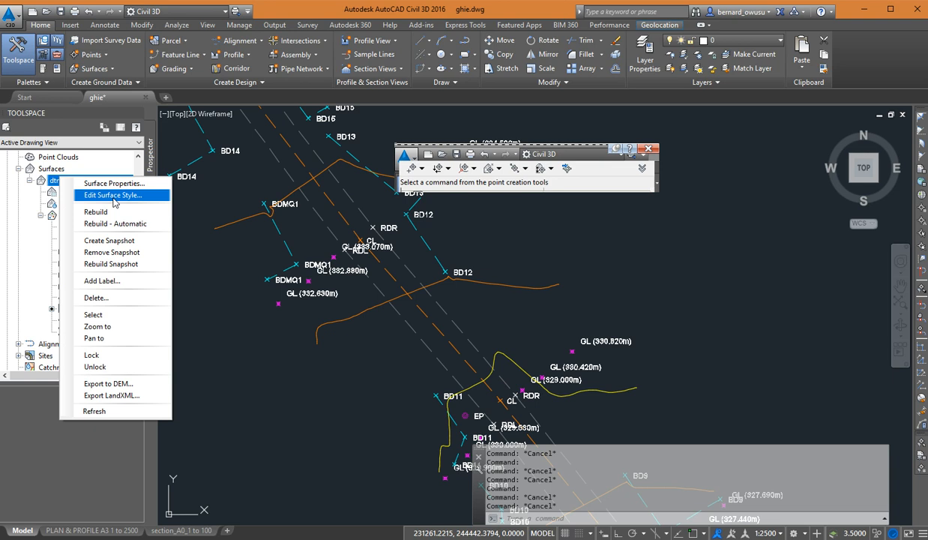
pyautogui.press('Escape')
pyautogui.press('Escape')
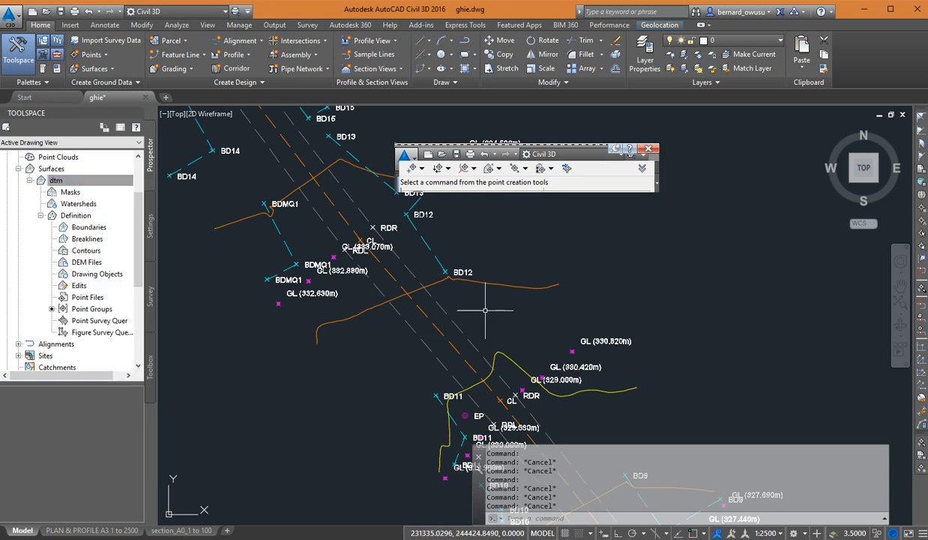
pyautogui.moveTo(485, 311); pyautogui.dragTo(475, 329, button='middle')
pyautogui.moveTo(484, 301)
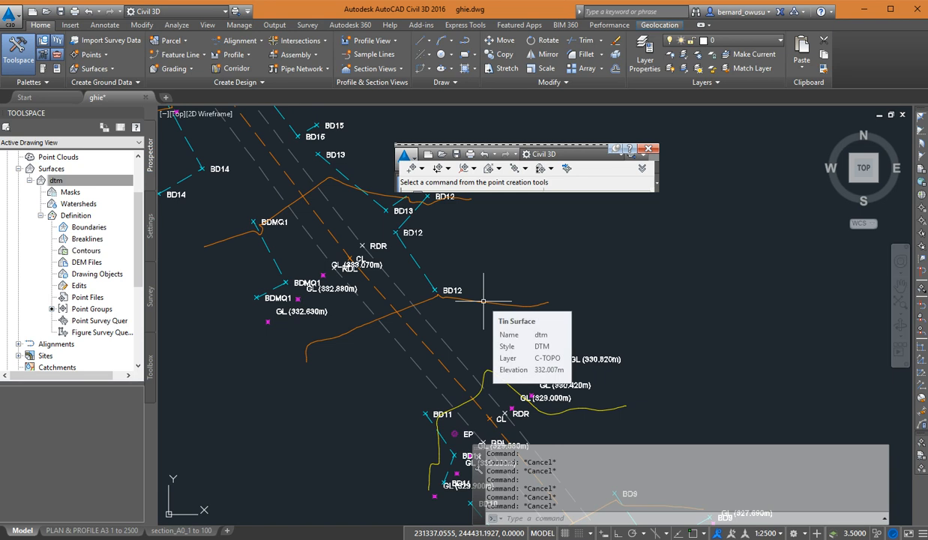
pyautogui.click(482, 302)
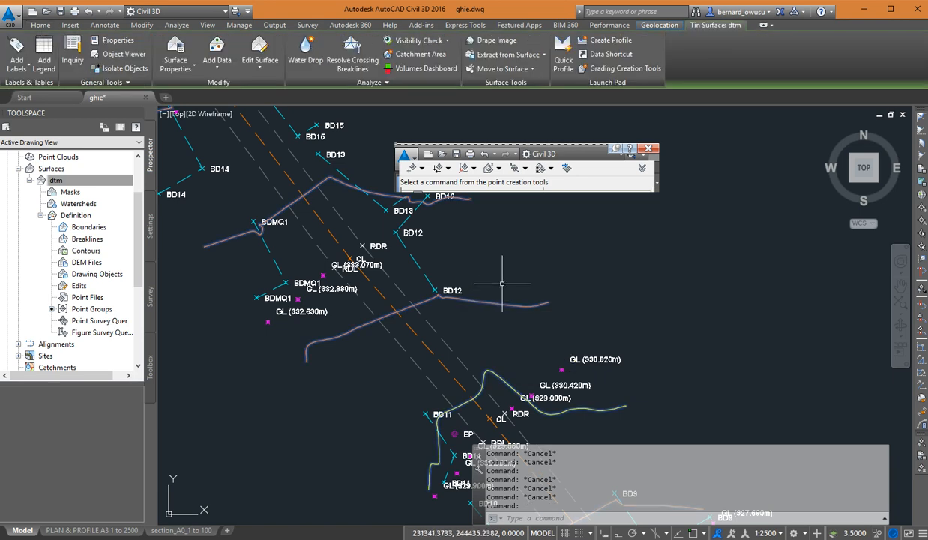
pyautogui.moveTo(502, 283)
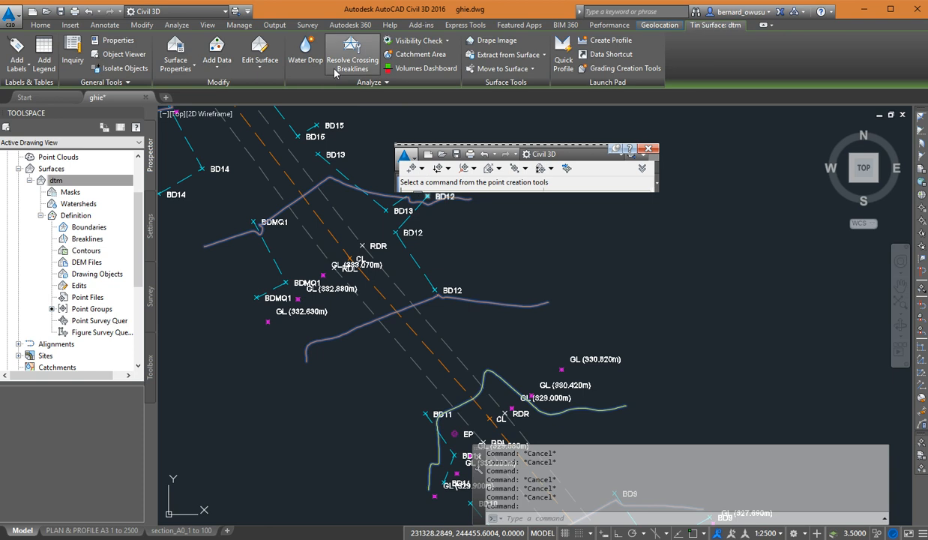
pyautogui.click(195, 68)
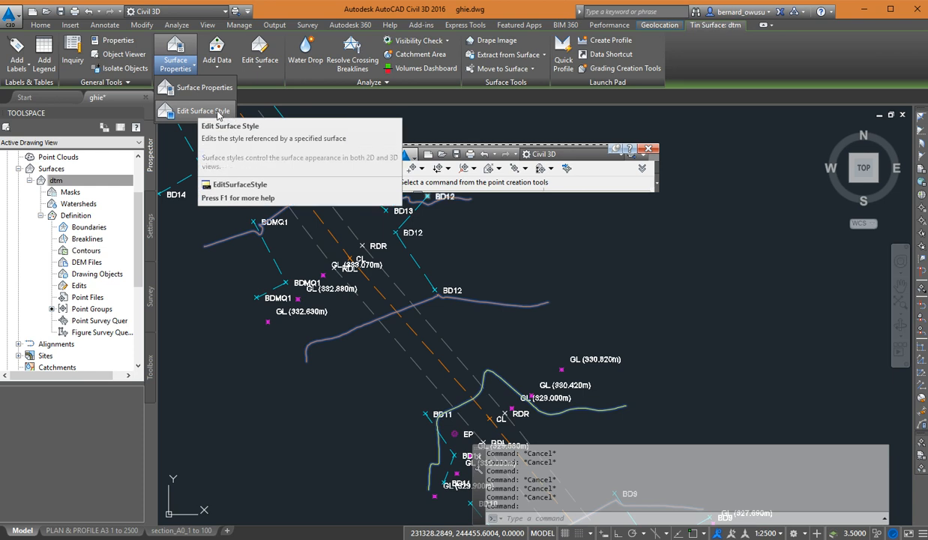
pyautogui.click(216, 111)
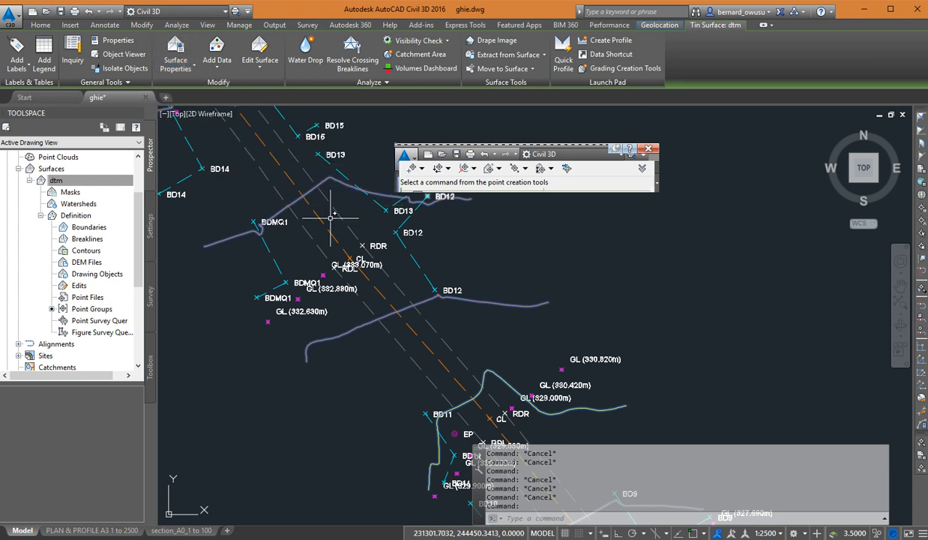
pyautogui.rightClick(492, 297)
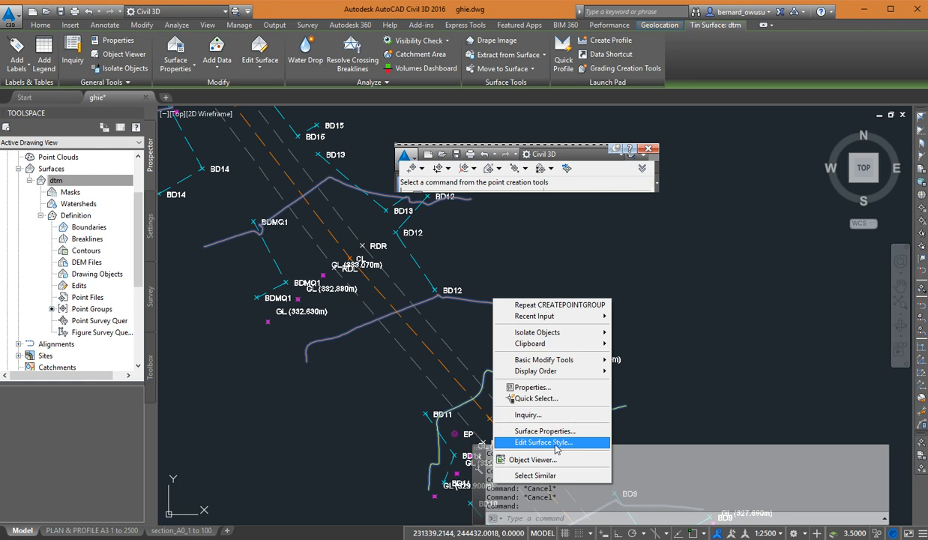
pyautogui.press('Escape')
pyautogui.press('Escape')
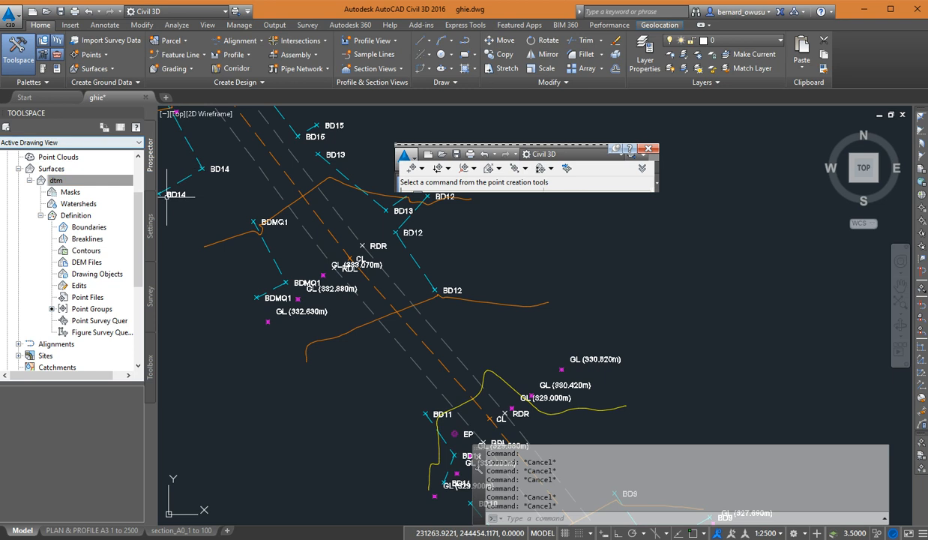
# Review the component display settings in the dtm surface's style, then close the style without changes.
pyautogui.click(105, 180)
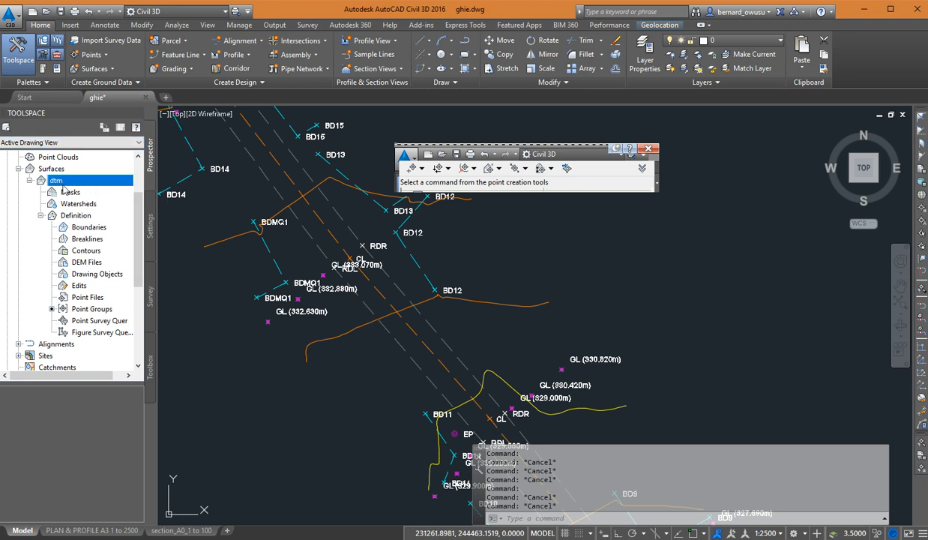
pyautogui.rightClick(68, 180)
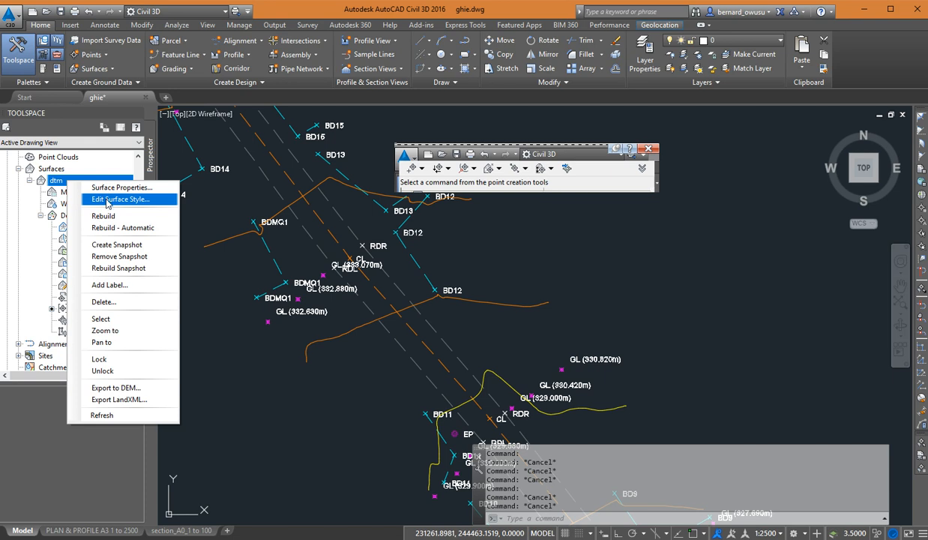
pyautogui.click(107, 200)
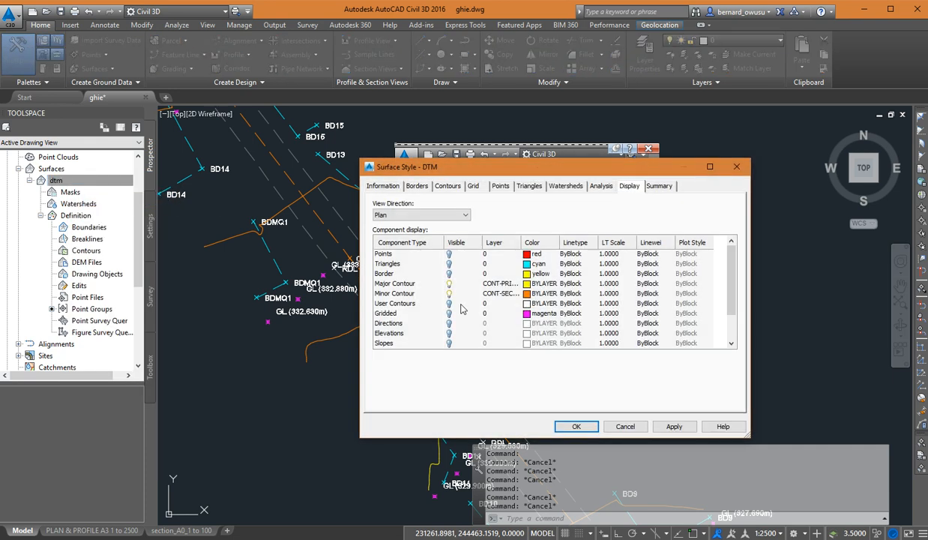
pyautogui.moveTo(516, 170); pyautogui.dragTo(440, 203)
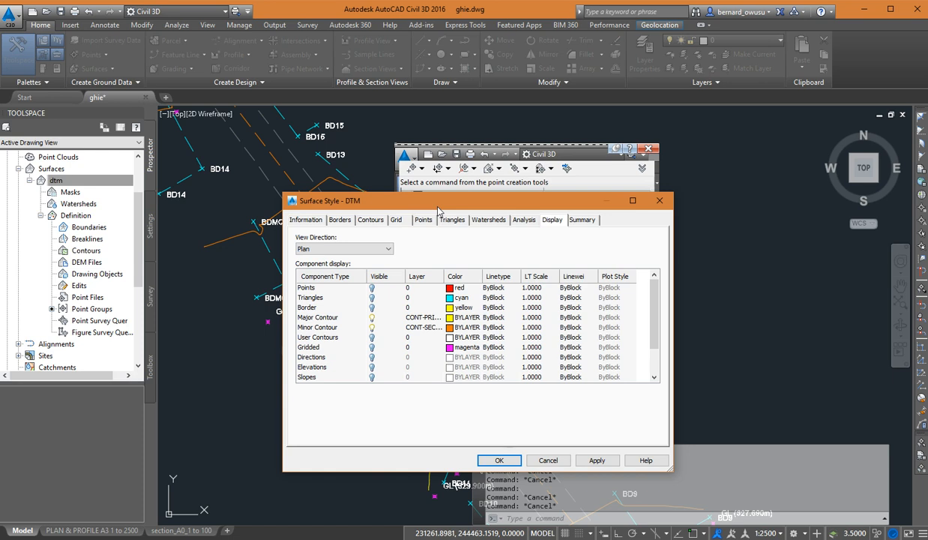
pyautogui.click(659, 202)
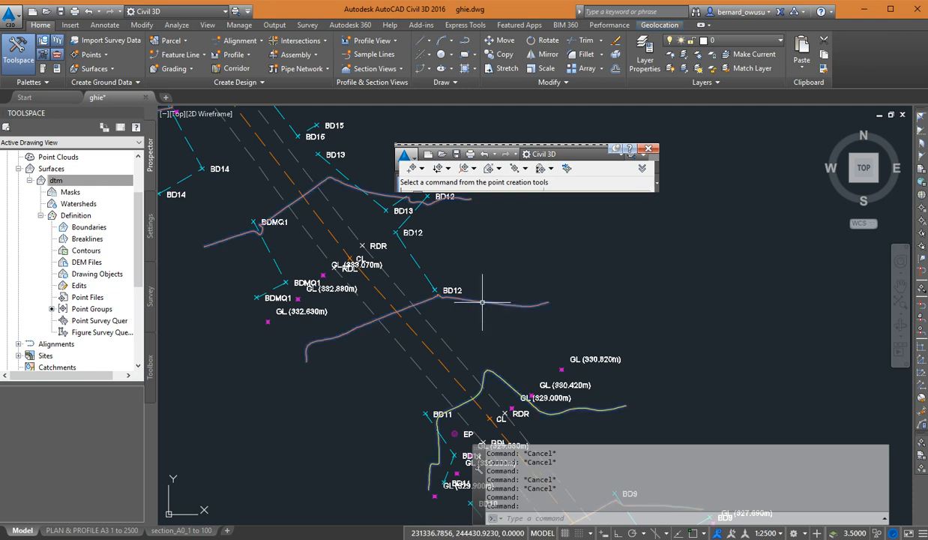
# Make the Triangles component visible in the plan display of the dtm surface's DTM style.
pyautogui.click(466, 299)
pyautogui.rightClick(492, 282)
pyautogui.click(544, 422)
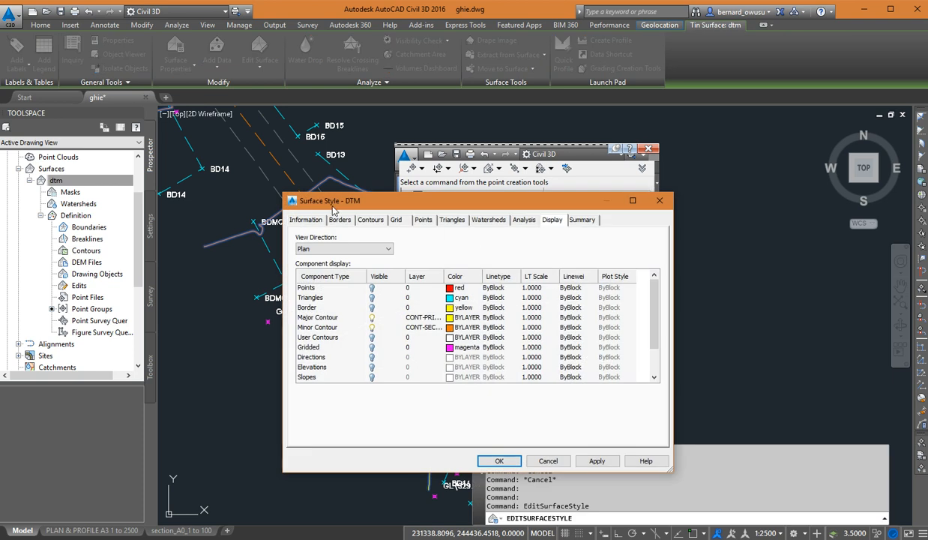
pyautogui.moveTo(313, 197); pyautogui.dragTo(319, 228)
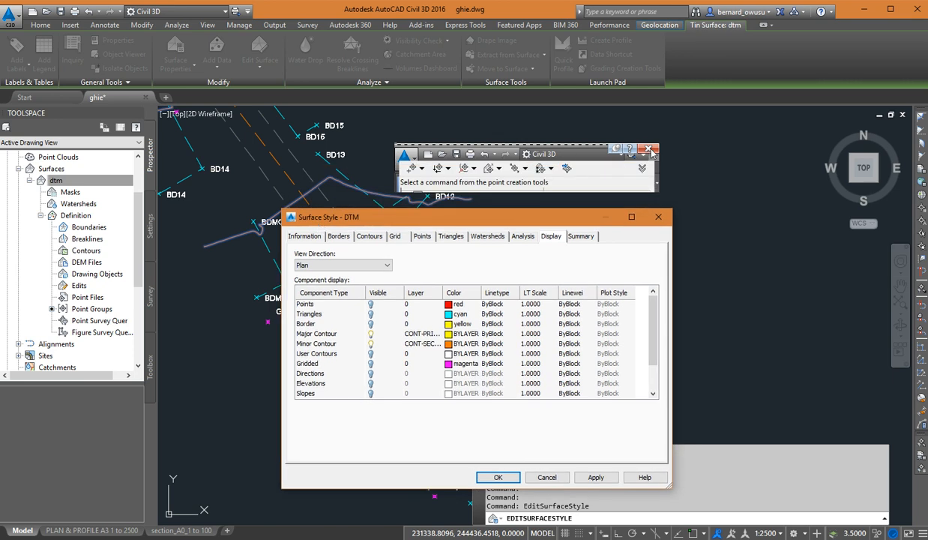
pyautogui.moveTo(530, 217); pyautogui.dragTo(583, 139)
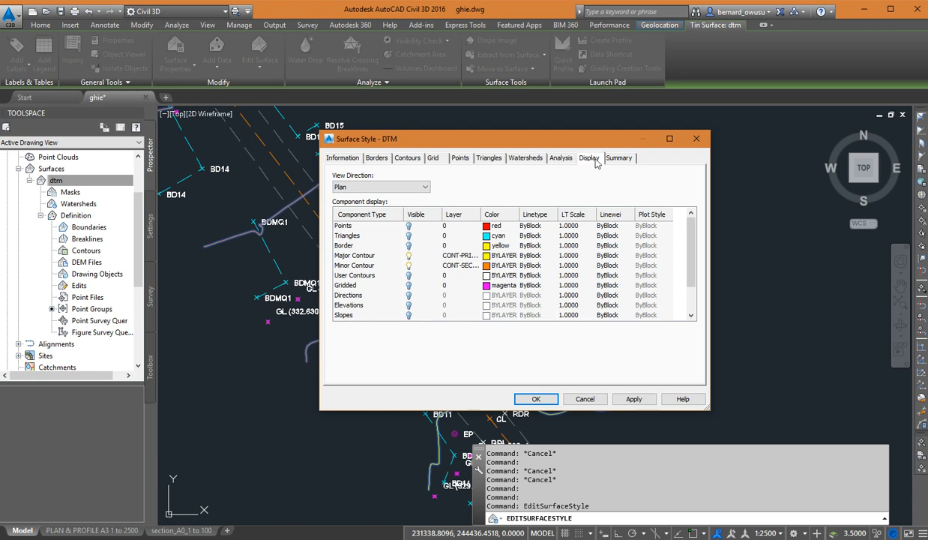
pyautogui.click(398, 235)
pyautogui.click(408, 235)
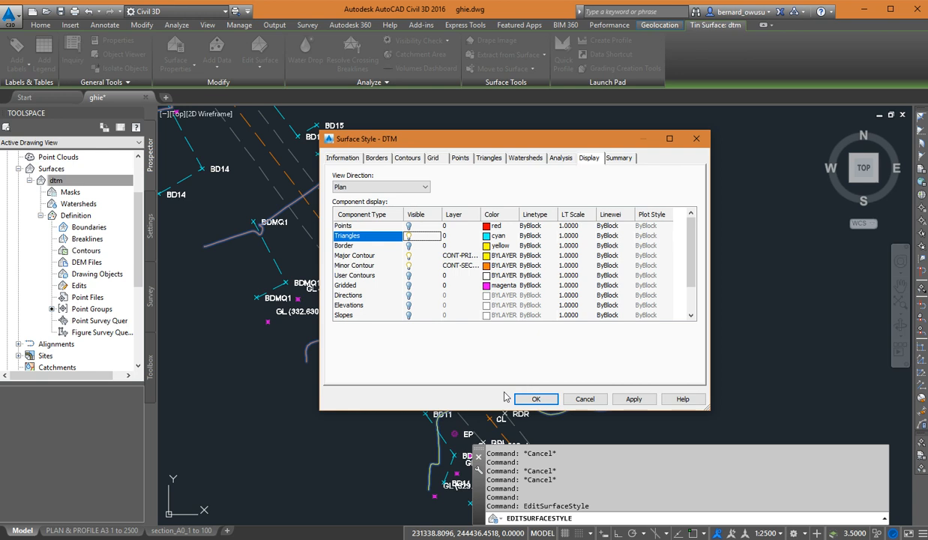
pyautogui.click(528, 399)
# Examine the dtm surface triangles around BD11 and BD12 and along the road corridor.
pyautogui.scroll(2, 505, 317)
pyautogui.scroll(1, 539, 272)
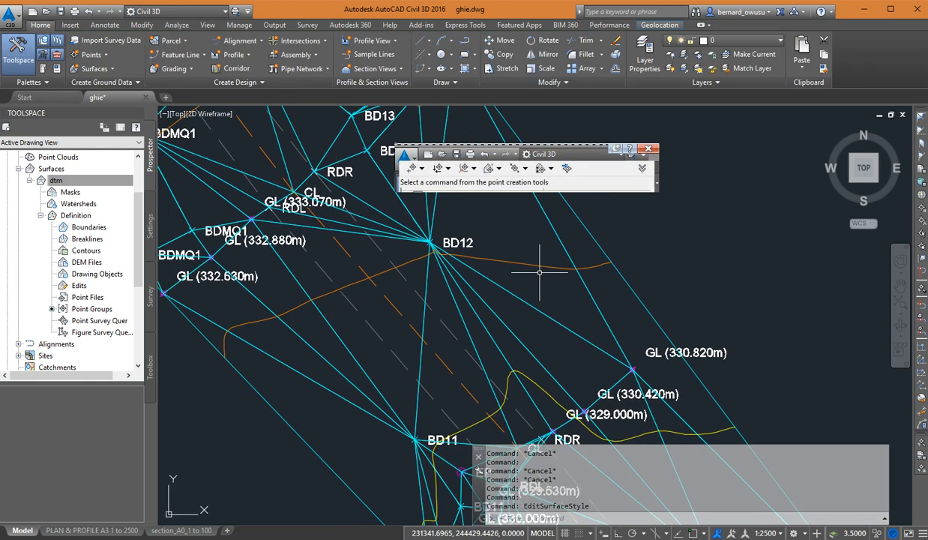
pyautogui.scroll(-3, 547, 323)
pyautogui.scroll(3, 553, 324)
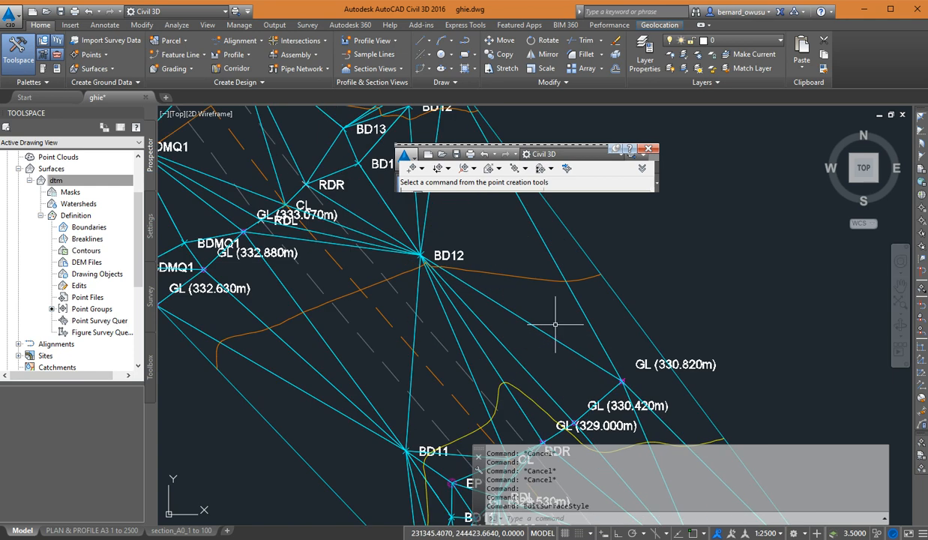
pyautogui.scroll(-4, 558, 329)
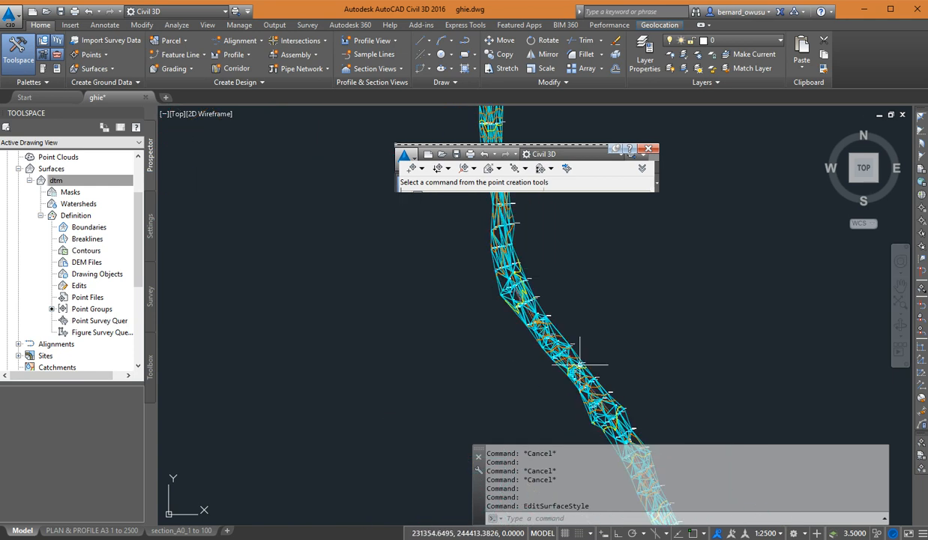
pyautogui.scroll(4, 562, 356)
pyautogui.moveTo(527, 317); pyautogui.dragTo(573, 334, button='middle')
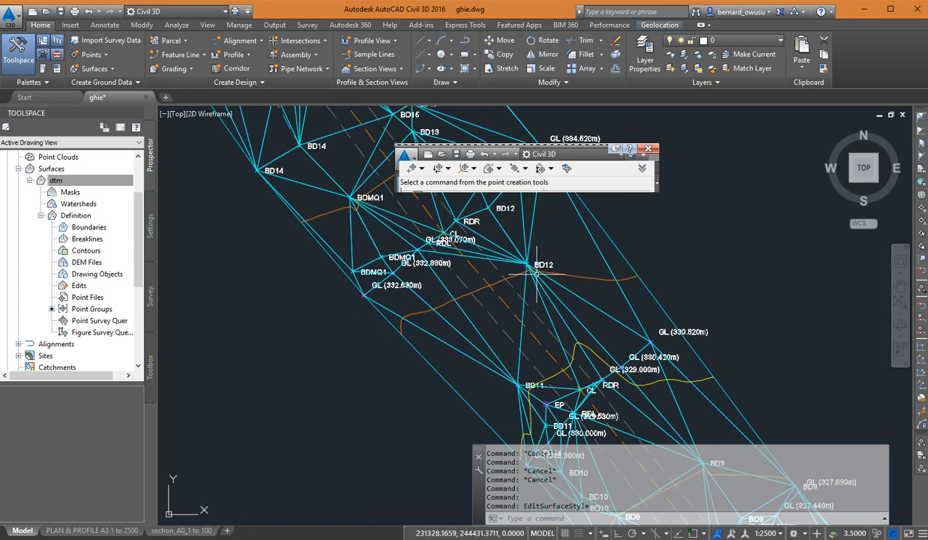
# Examine the dtm surface triangles linking the building points from BD12 up to BD15 and BD14 across the road corridor.
pyautogui.moveTo(671, 341); pyautogui.dragTo(564, 299, button='middle')
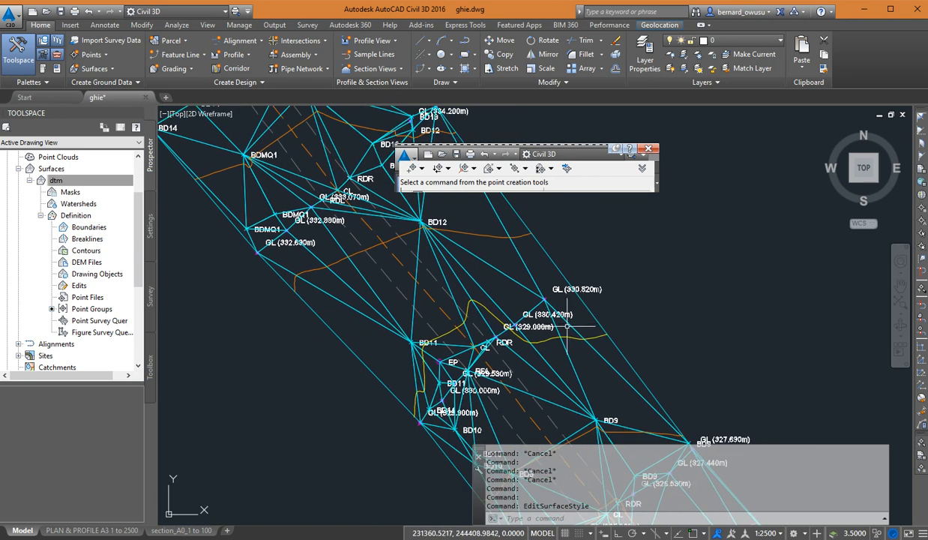
pyautogui.moveTo(443, 272); pyautogui.dragTo(467, 337, button='middle')
pyautogui.moveTo(446, 300); pyautogui.dragTo(480, 400, button='middle')
pyautogui.scroll(6, 238, 261)
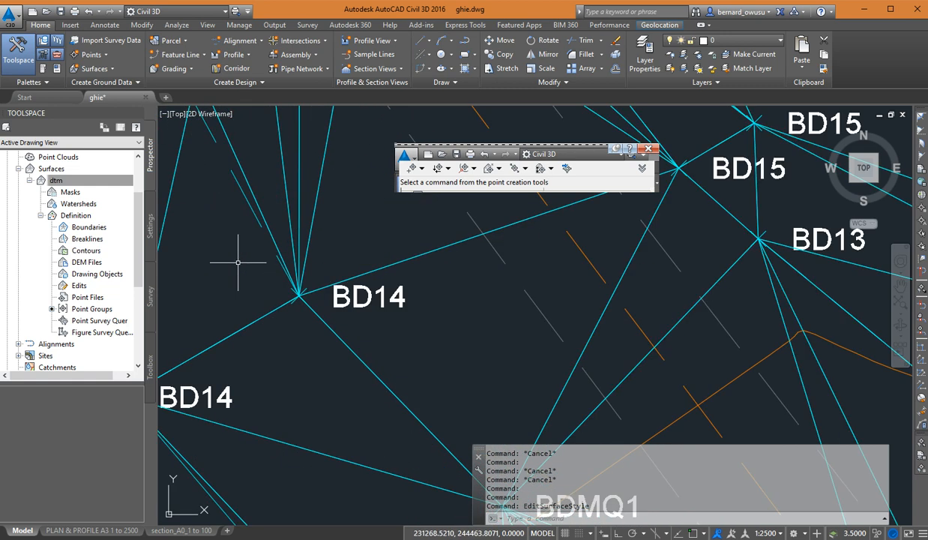
pyautogui.scroll(-2, 428, 342)
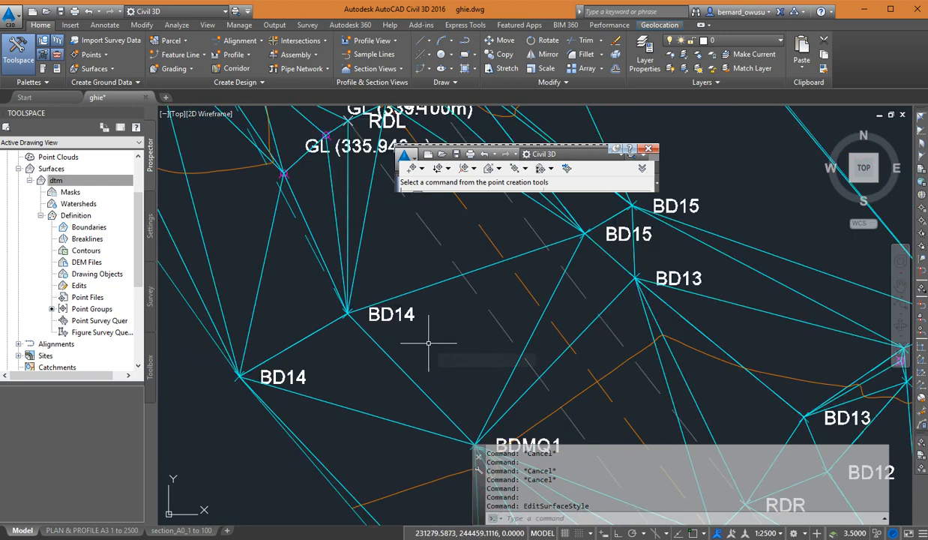
pyautogui.scroll(4, 250, 387)
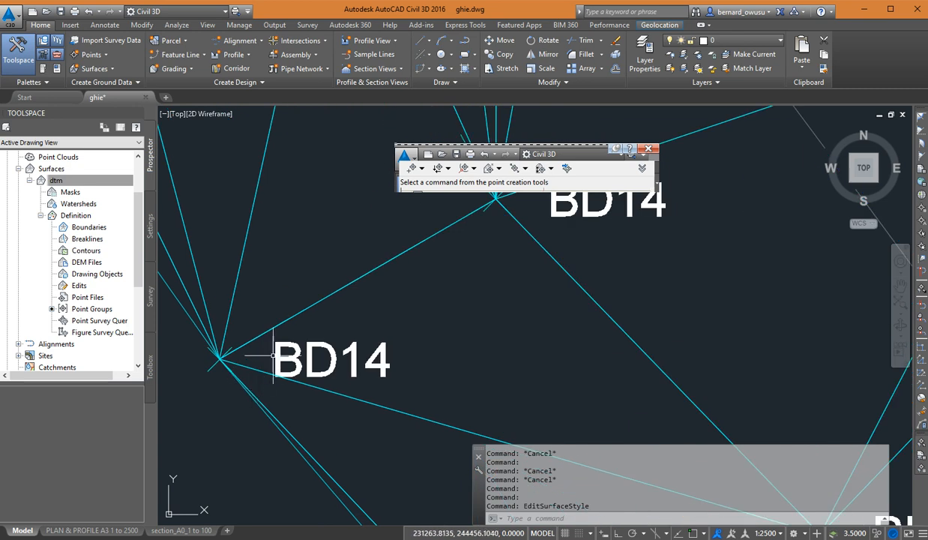
pyautogui.scroll(-5, 277, 356)
pyautogui.scroll(4, 390, 277)
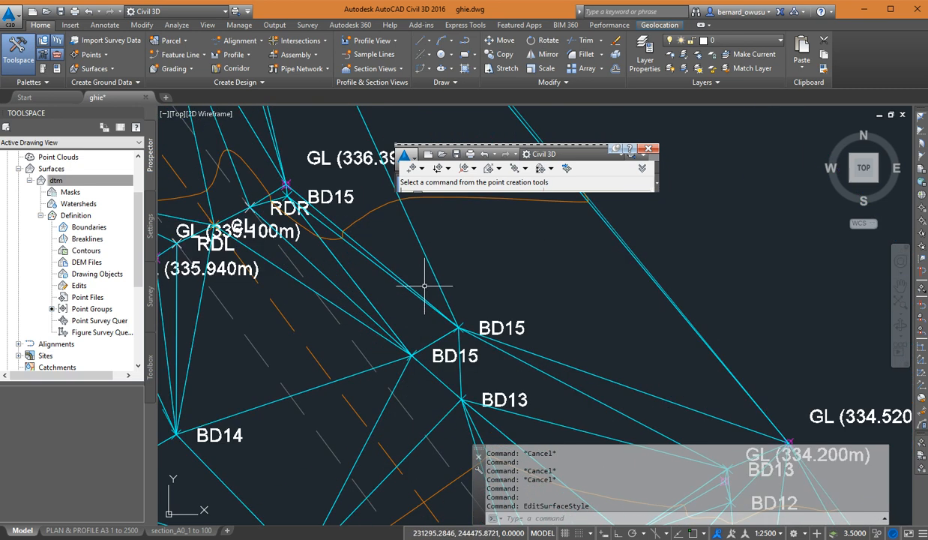
pyautogui.scroll(4, 490, 342)
pyautogui.scroll(-8, 472, 300)
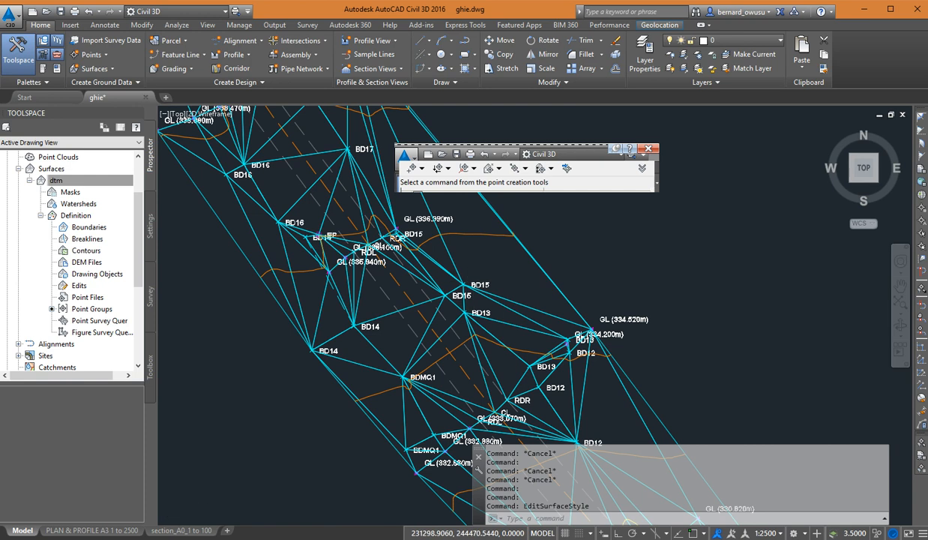
pyautogui.scroll(-4, 464, 291)
pyautogui.moveTo(518, 344); pyautogui.dragTo(410, 289, button='middle')
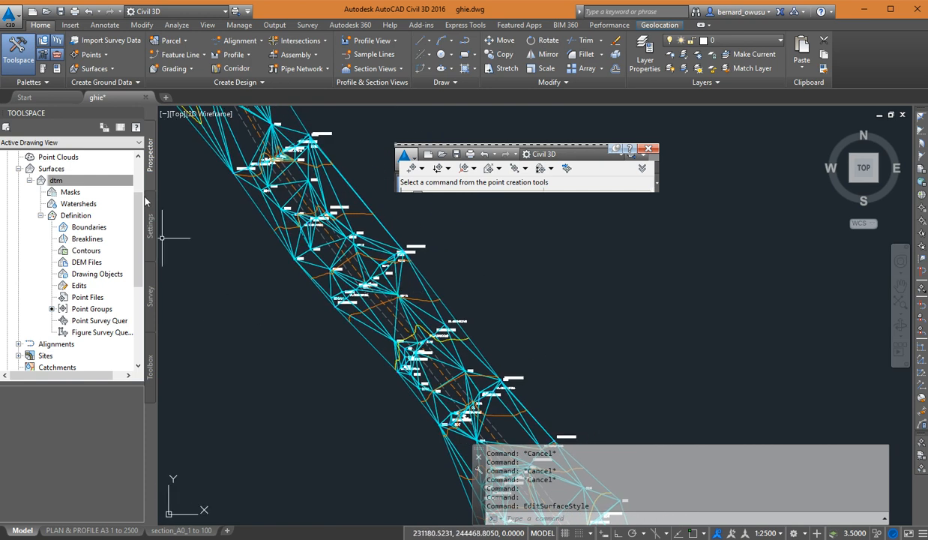
# Remove the km0-5 point group from the dtm surface definition and rebuild the surface.
pyautogui.rightClick(83, 180)
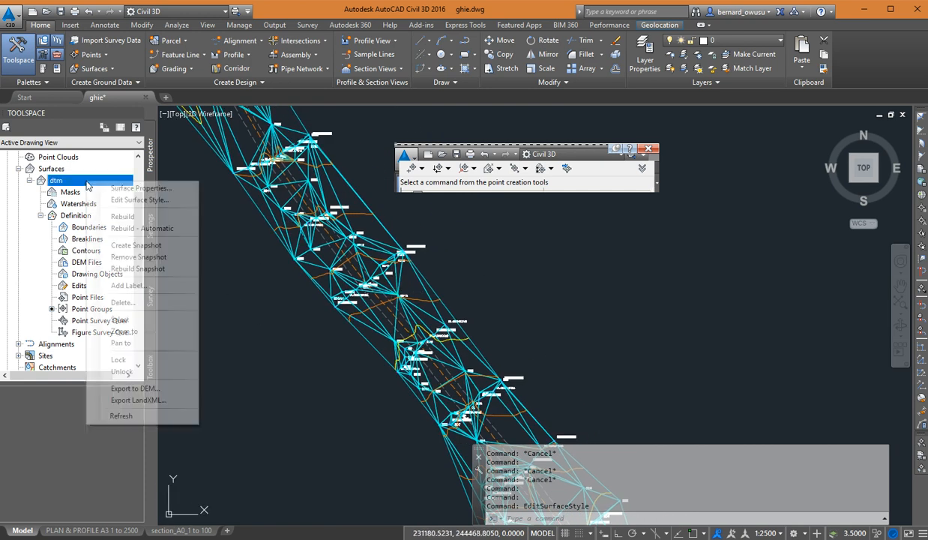
pyautogui.click(112, 182)
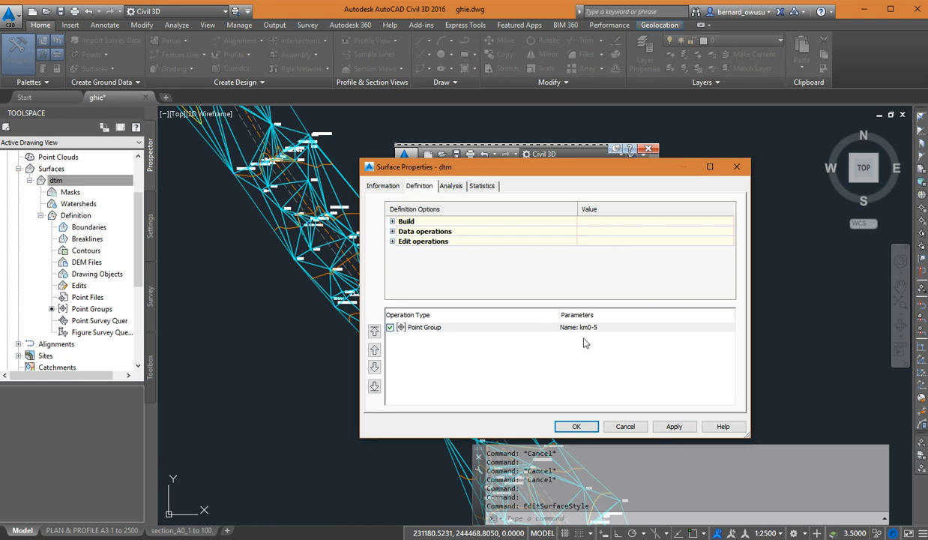
pyautogui.rightClick(500, 325)
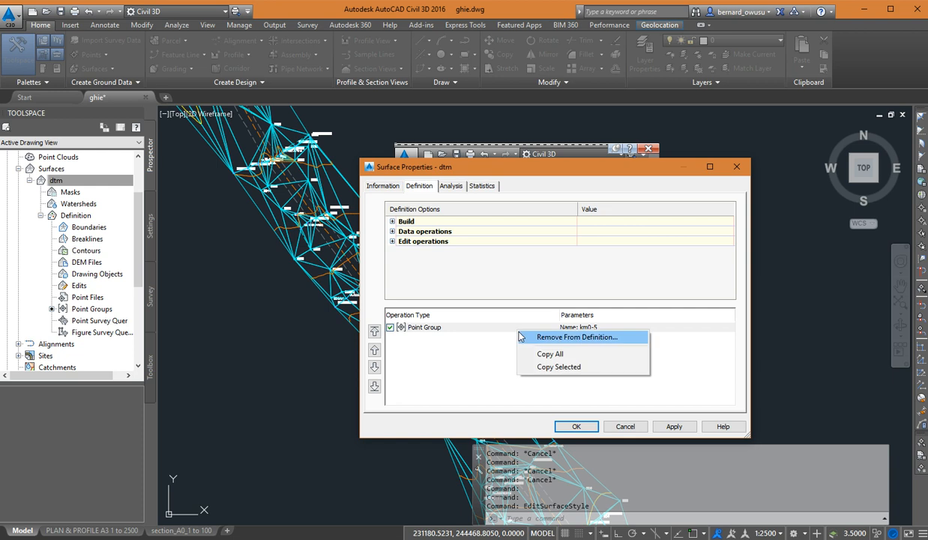
pyautogui.click(540, 331)
pyautogui.click(596, 331)
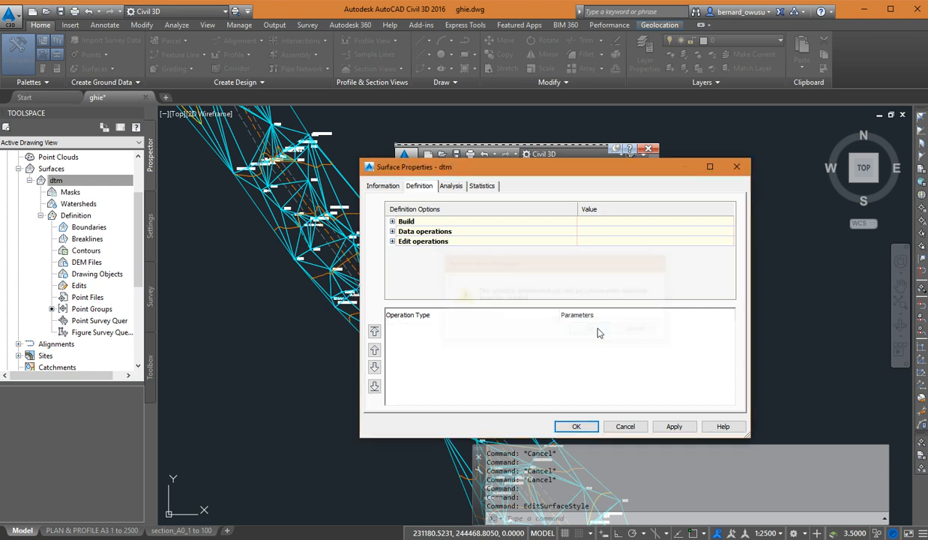
pyautogui.click(574, 426)
pyautogui.click(459, 259)
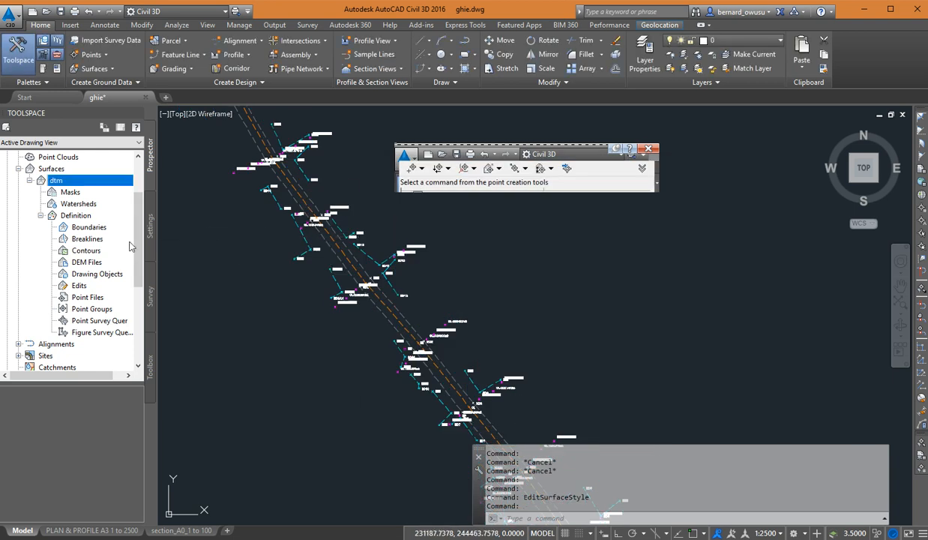
# Add the surface points point group to the dtm surface definition.
pyautogui.rightClick(101, 311)
pyautogui.click(118, 304)
pyautogui.click(500, 284)
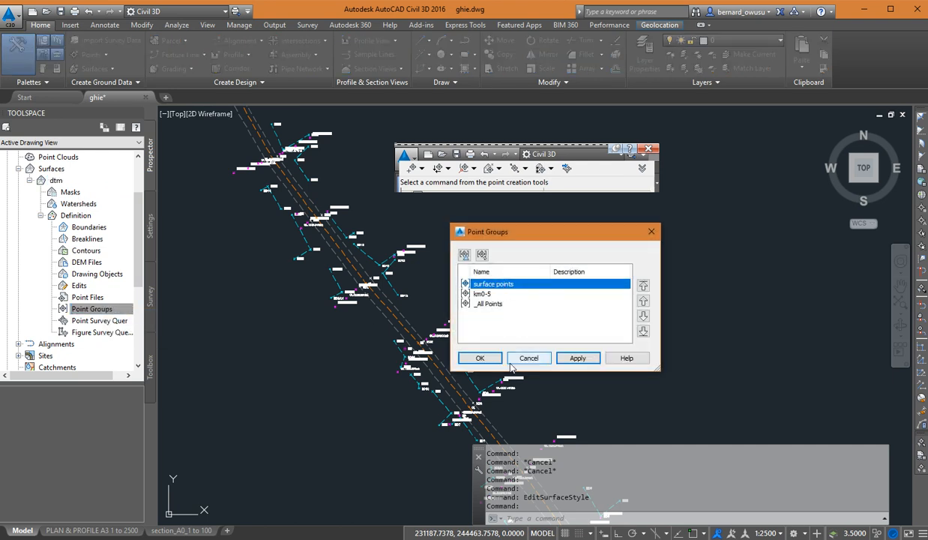
pyautogui.click(479, 357)
# Examine how the dtm triangles and contours now run between the ground level and road points around BD11, BD10 and BD9.
pyautogui.scroll(4, 433, 342)
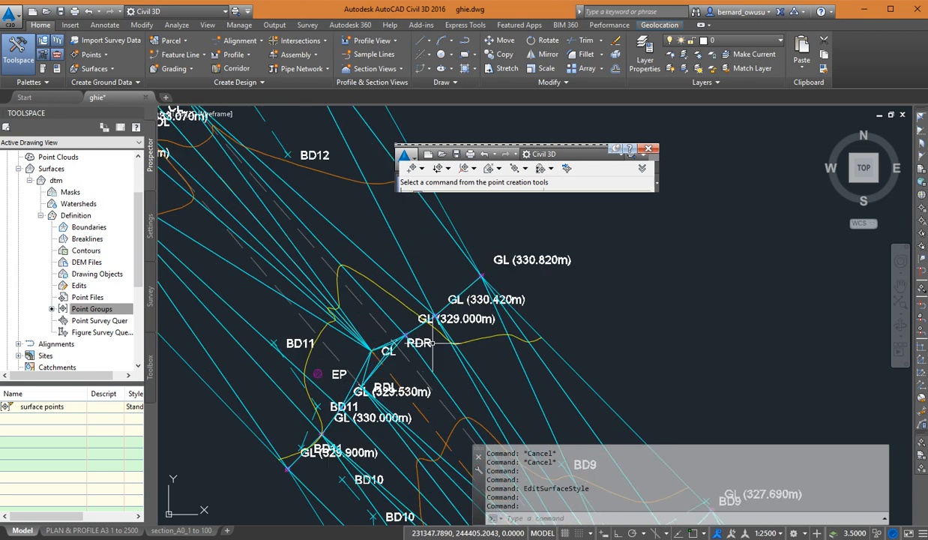
pyautogui.moveTo(426, 332); pyautogui.dragTo(447, 300, button='middle')
pyautogui.moveTo(514, 349); pyautogui.dragTo(471, 239, button='middle')
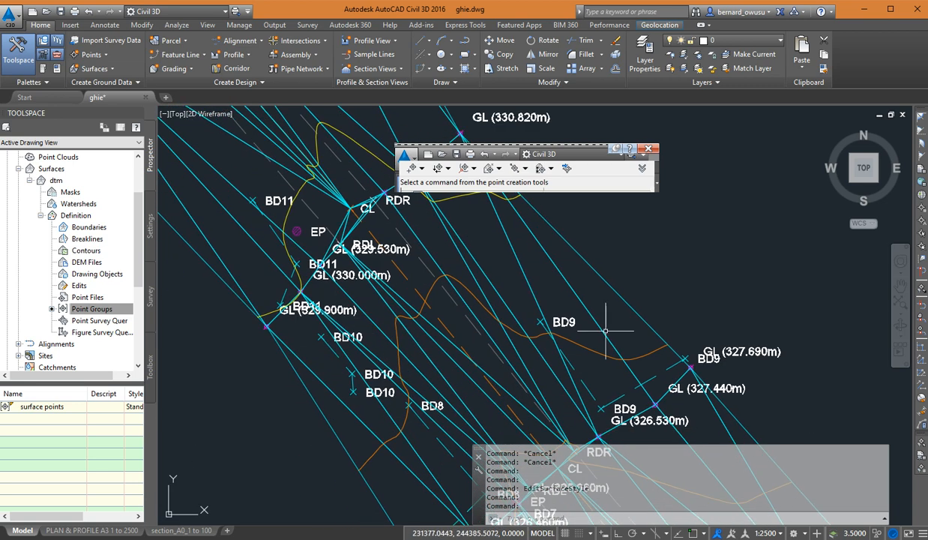
pyautogui.scroll(5, 586, 319)
pyautogui.scroll(-7, 583, 331)
pyautogui.scroll(2, 597, 343)
pyautogui.moveTo(598, 343); pyautogui.dragTo(542, 276, button='middle')
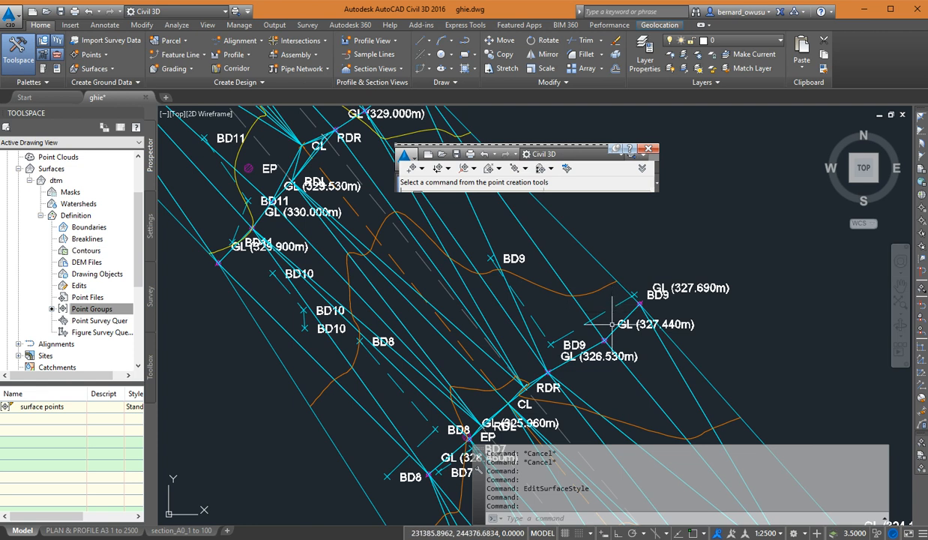
pyautogui.moveTo(553, 330); pyautogui.dragTo(524, 255, button='middle')
pyautogui.scroll(-2, 546, 315)
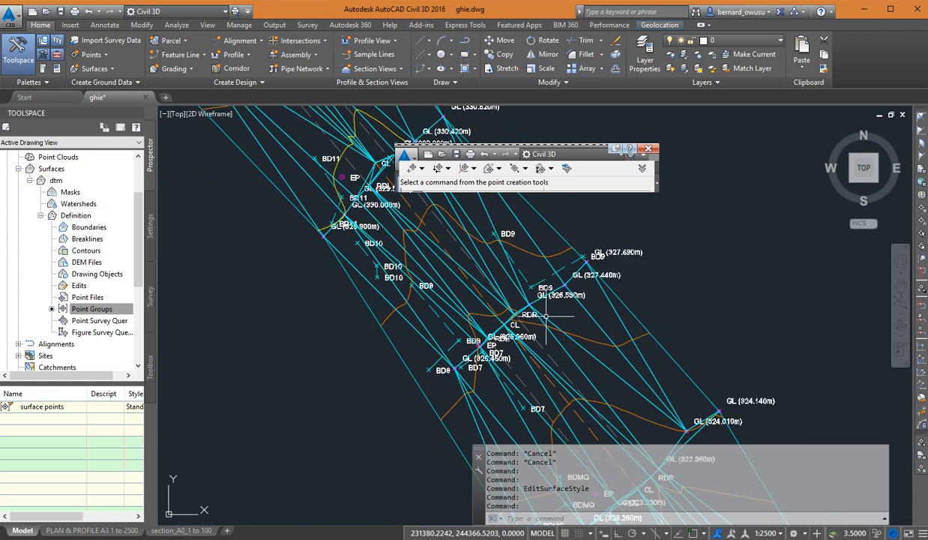
pyautogui.scroll(-2, 546, 316)
pyautogui.moveTo(394, 203); pyautogui.dragTo(458, 321, button='middle')
pyautogui.scroll(2, 551, 396)
pyautogui.scroll(2, 551, 396)
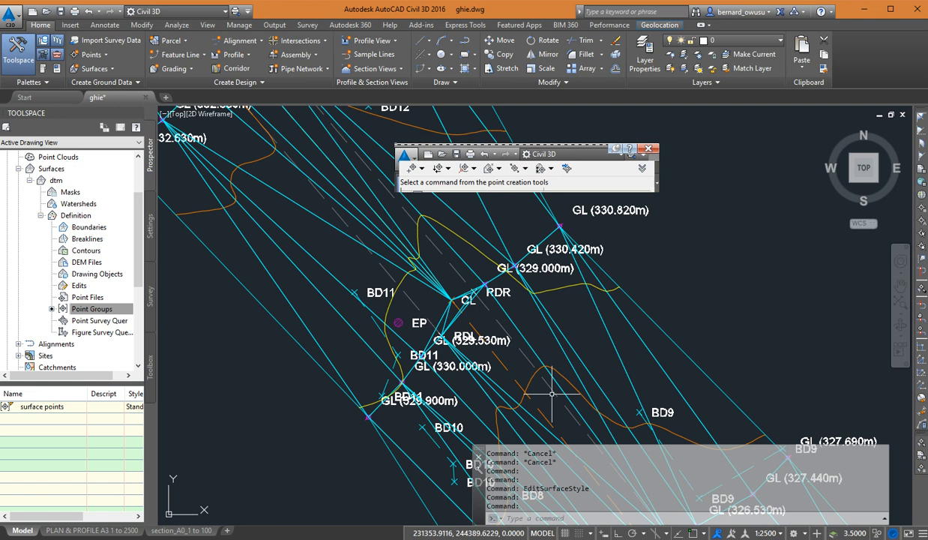
pyautogui.moveTo(497, 321)
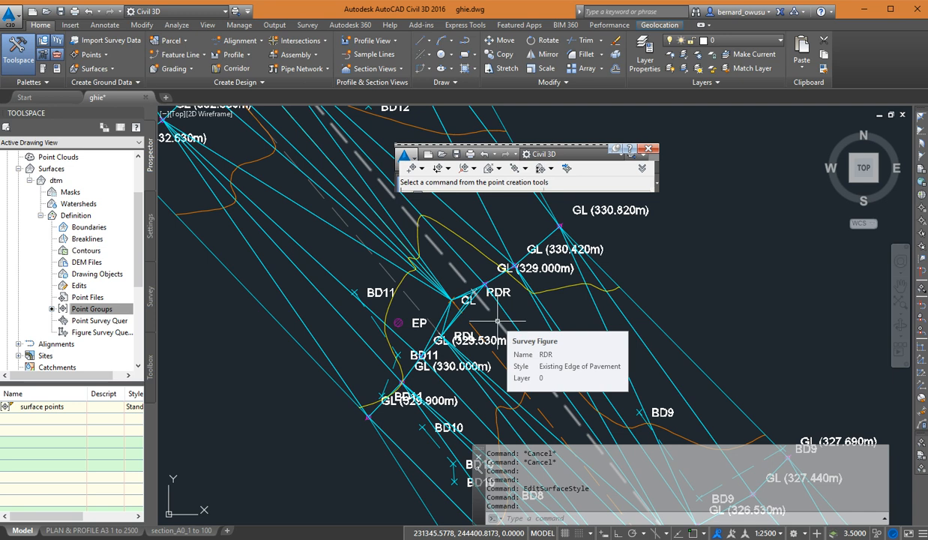
# Check the dtm contour beside BD9 against the road edge and the ground level points at both neighbouring cross sections.
pyautogui.moveTo(643, 440)
pyautogui.mouseDown(button='middle')
pyautogui.moveTo(528, 258)
pyautogui.moveTo(463, 236)
pyautogui.mouseUp(button='middle')
pyautogui.scroll(5, 592, 228)
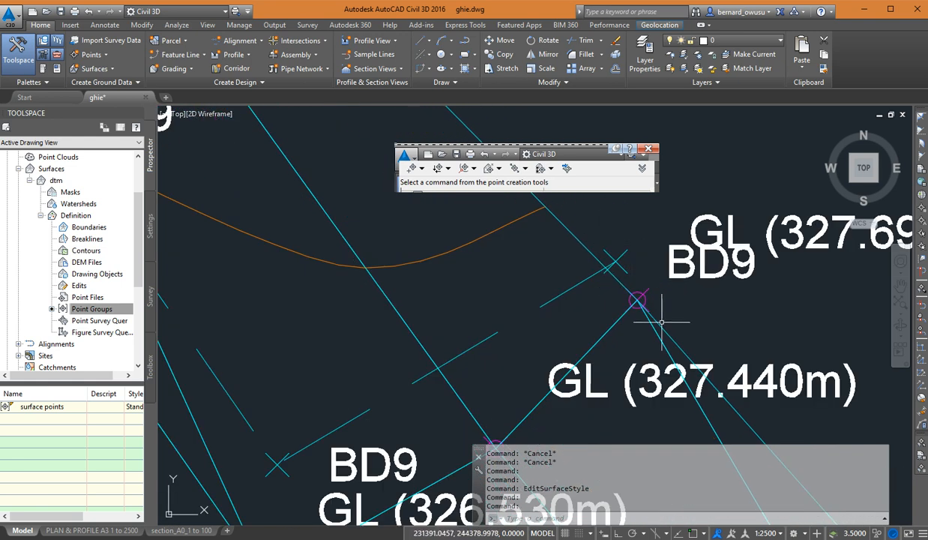
pyautogui.scroll(-3, 643, 330)
pyautogui.scroll(-3, 652, 356)
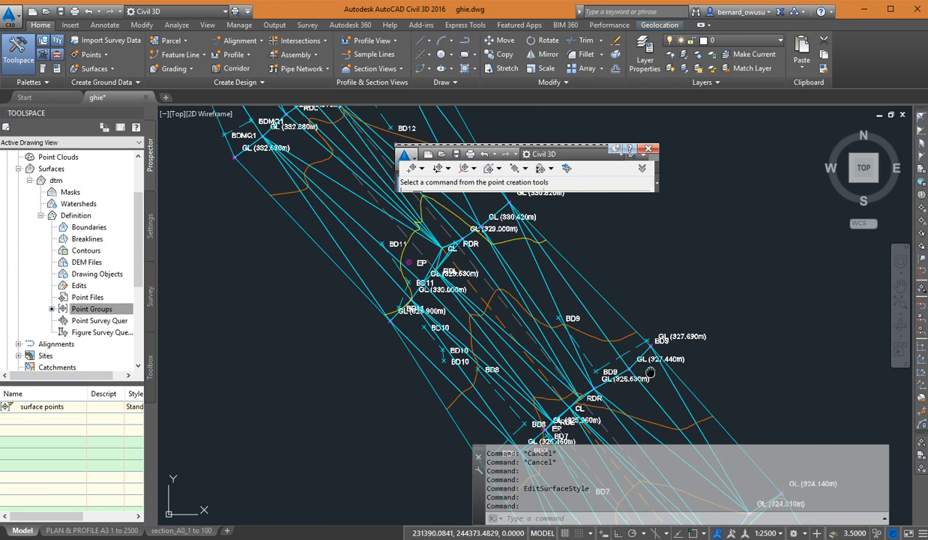
pyautogui.moveTo(651, 372); pyautogui.dragTo(647, 363, button='middle')
pyautogui.moveTo(621, 333); pyautogui.dragTo(682, 353, button='middle')
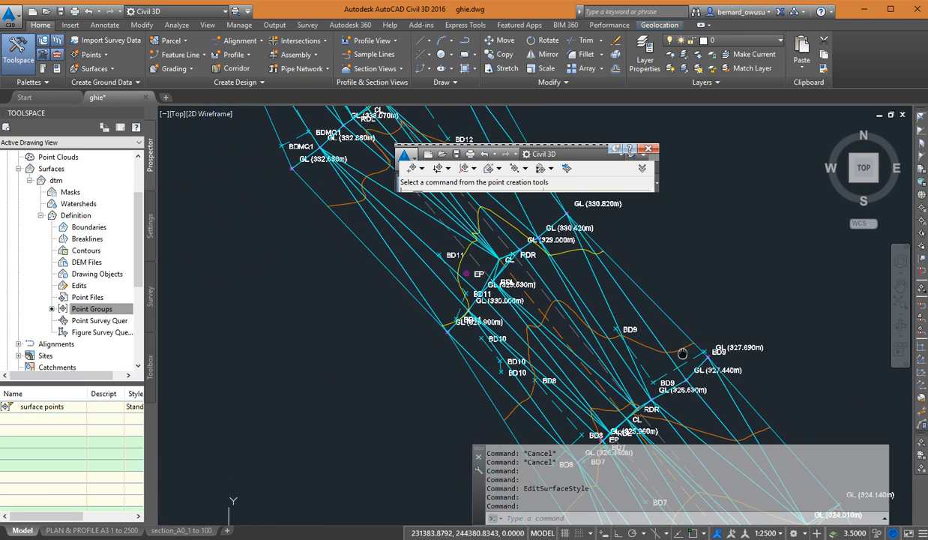
pyautogui.scroll(3, 682, 352)
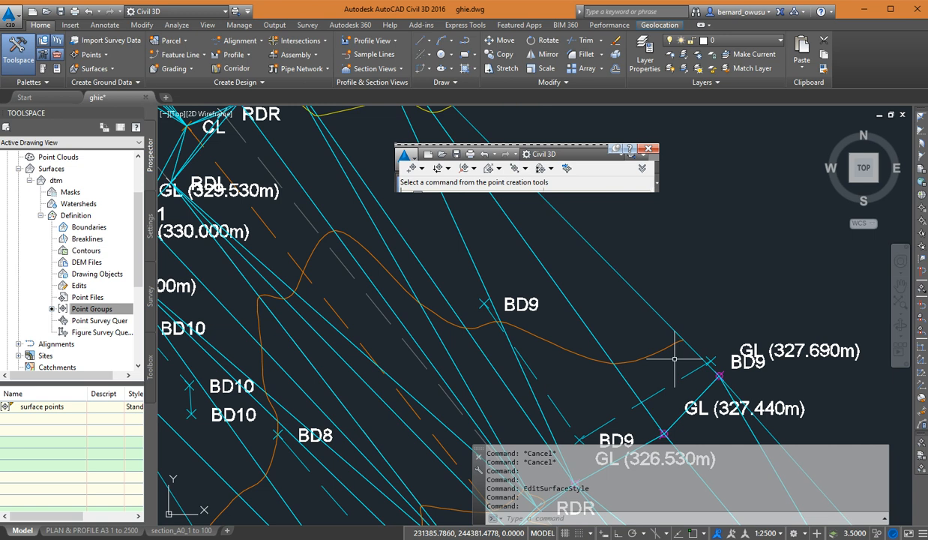
pyautogui.moveTo(386, 277); pyautogui.dragTo(443, 292, button='middle')
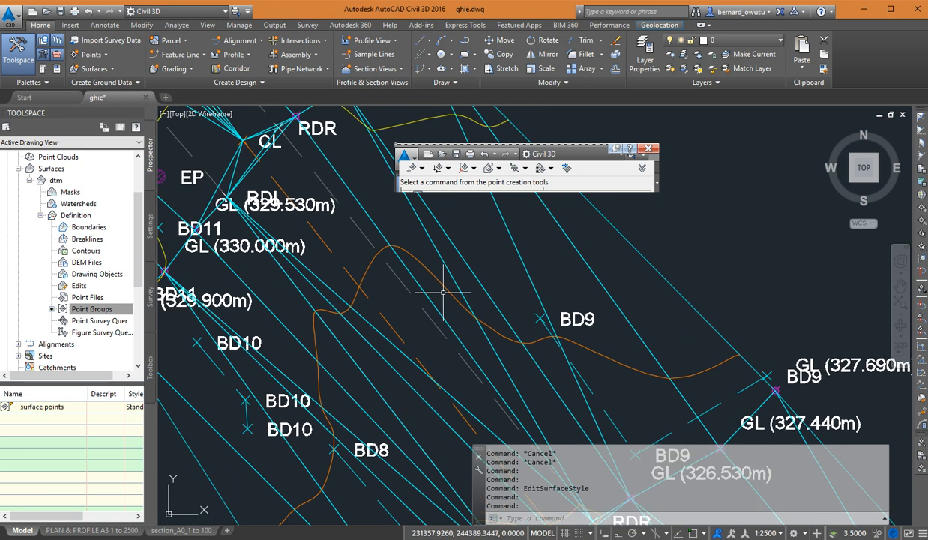
pyautogui.scroll(-2, 442, 292)
pyautogui.moveTo(409, 277)
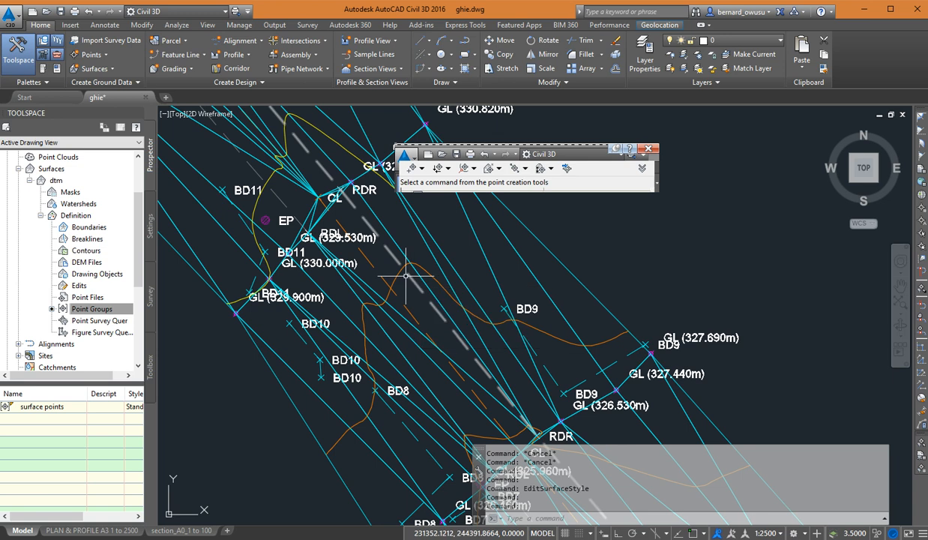
pyautogui.moveTo(434, 289); pyautogui.dragTo(486, 331, button='middle')
pyautogui.moveTo(597, 338); pyautogui.dragTo(490, 191, button='middle')
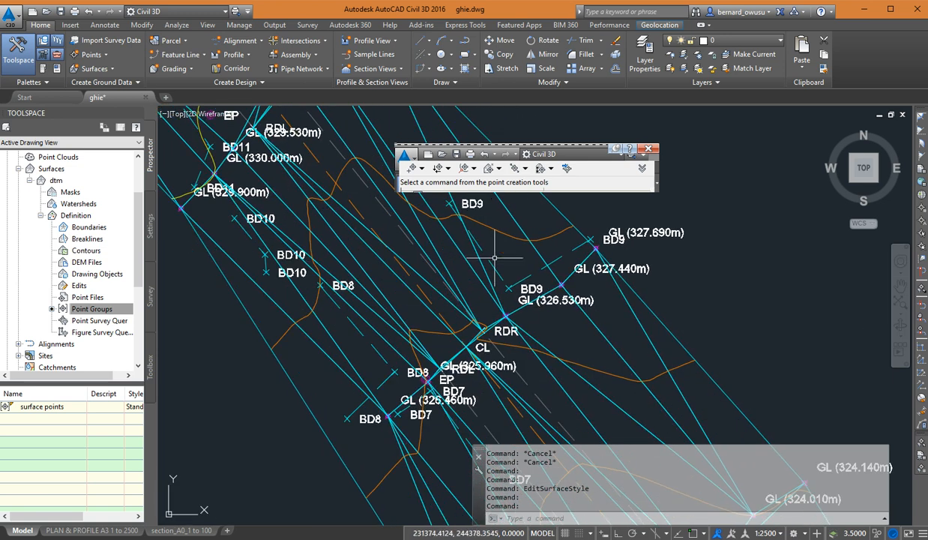
# Compare the dtm contours between the 327.690 m and 324.140 m ground level points with the surrounding triangles.
pyautogui.moveTo(552, 463); pyautogui.dragTo(402, 311, button='middle')
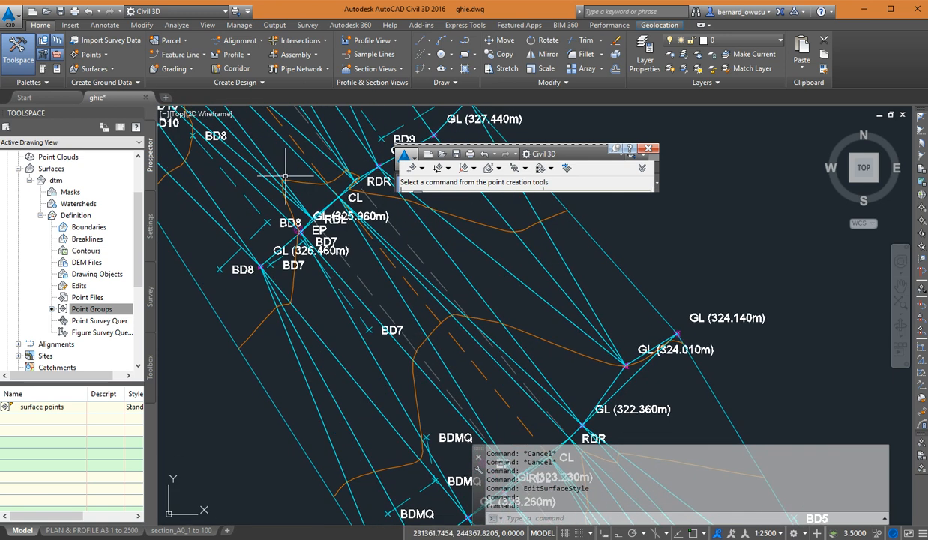
pyautogui.moveTo(556, 336); pyautogui.dragTo(455, 417, button='middle')
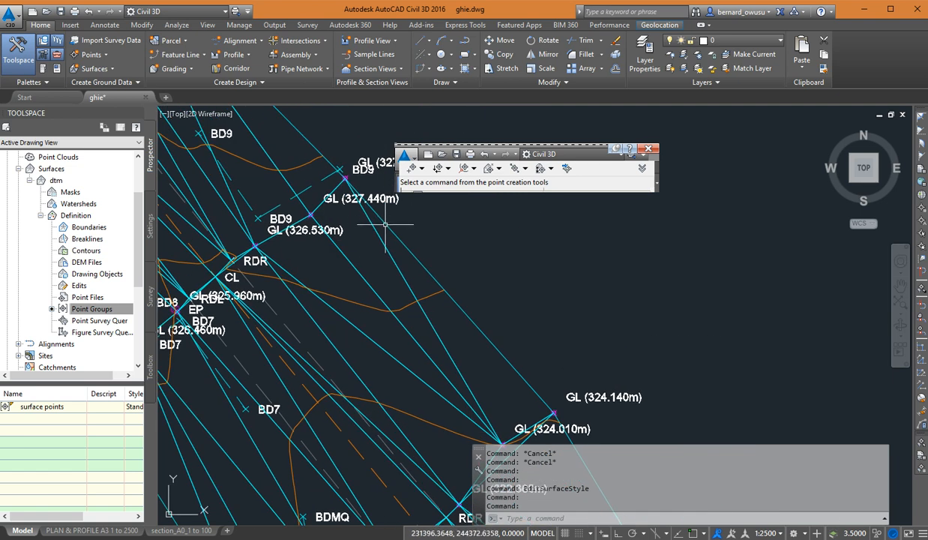
pyautogui.scroll(-2, 387, 223)
pyautogui.scroll(2, 434, 338)
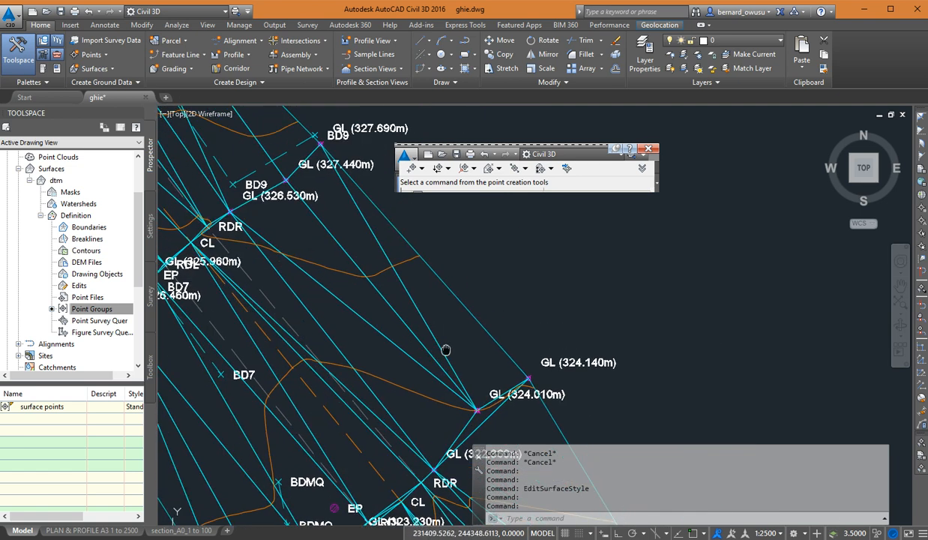
pyautogui.moveTo(426, 304); pyautogui.dragTo(435, 358, button='middle')
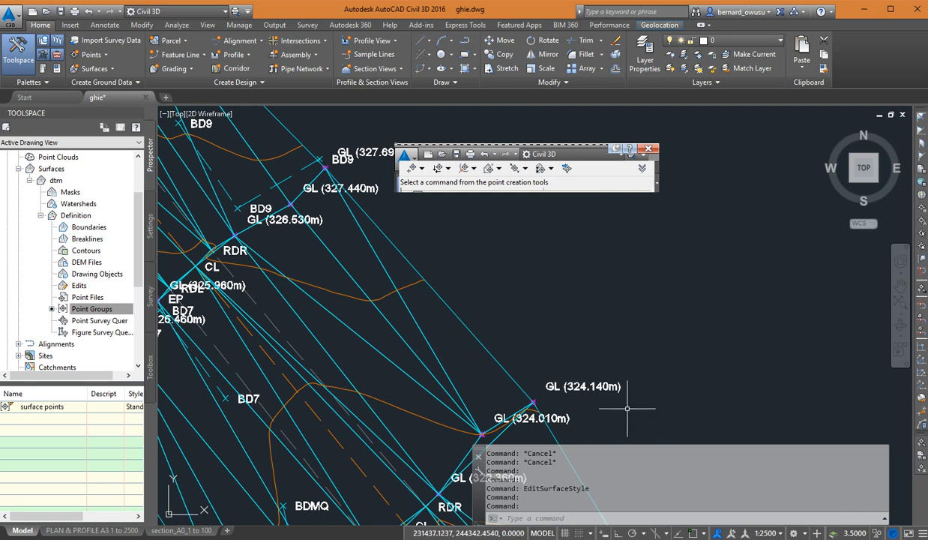
pyautogui.moveTo(372, 188); pyautogui.dragTo(410, 277, button='middle')
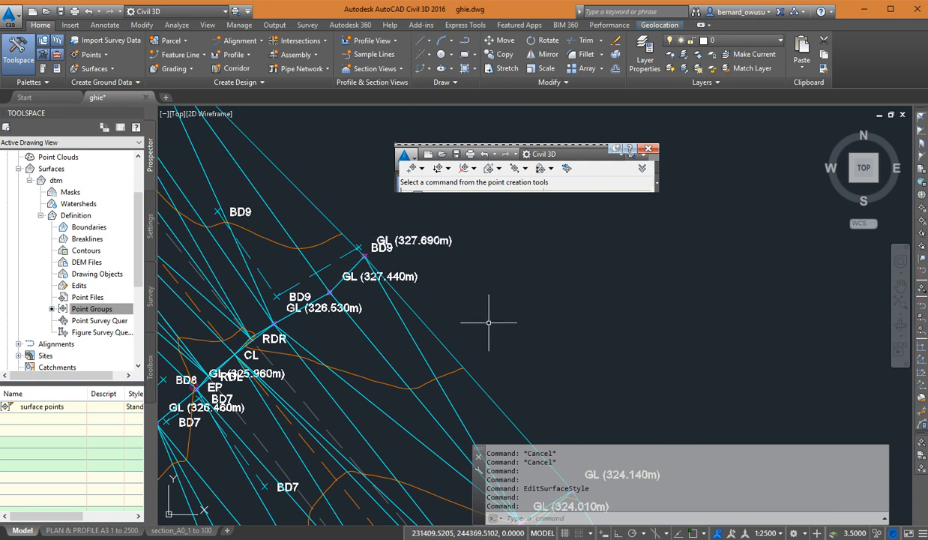
pyautogui.moveTo(489, 316); pyautogui.dragTo(480, 275, button='middle')
pyautogui.moveTo(478, 337); pyautogui.dragTo(490, 309, button='middle')
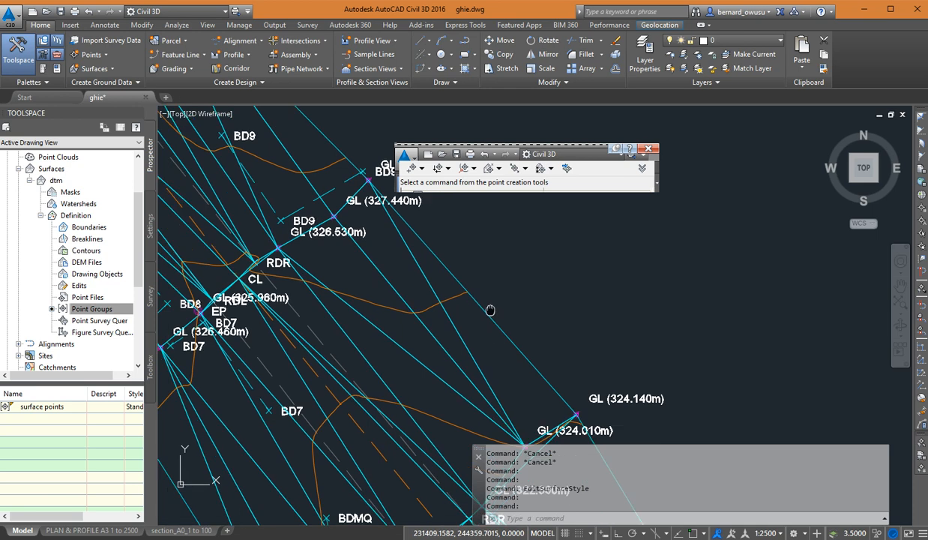
pyautogui.moveTo(459, 296)
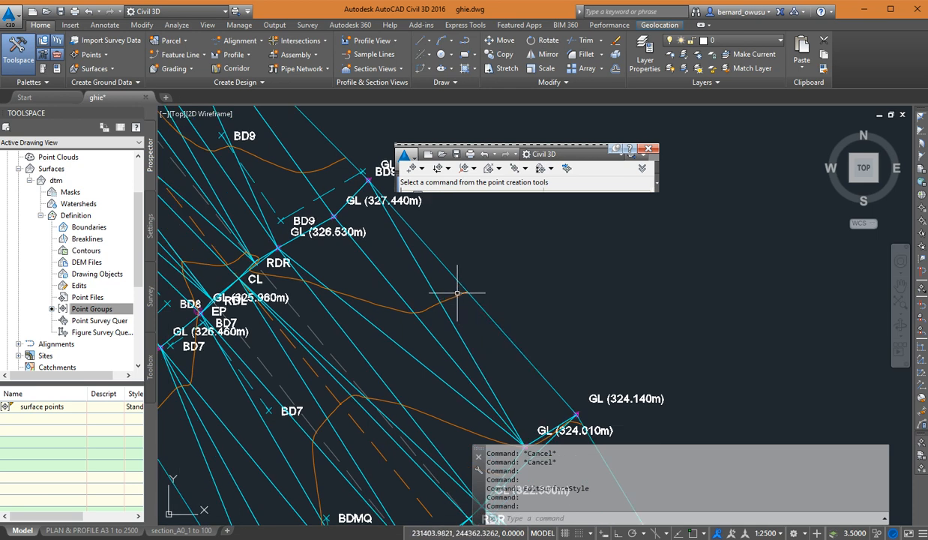
pyautogui.scroll(-2, 570, 276)
pyautogui.scroll(2, 493, 321)
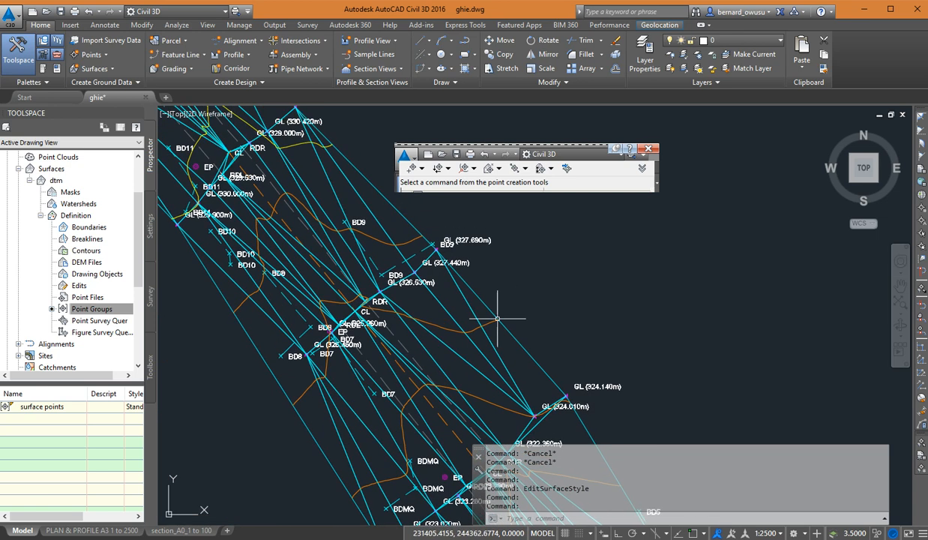
pyautogui.scroll(-2, 483, 313)
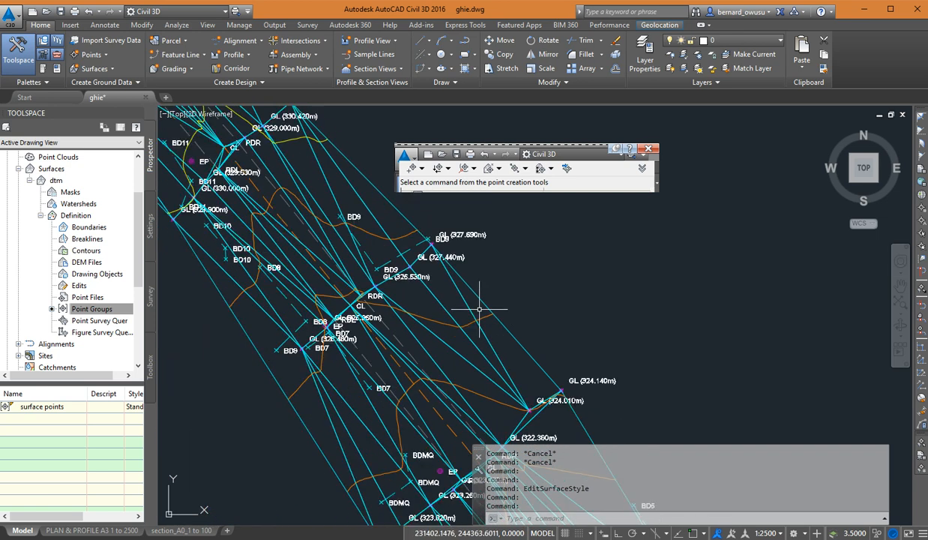
# Inspect the dtm contour crossing the outer triangles between the BD9 and 324.010 m ground level cross sections.
pyautogui.scroll(2, 526, 409)
pyautogui.scroll(-2, 441, 321)
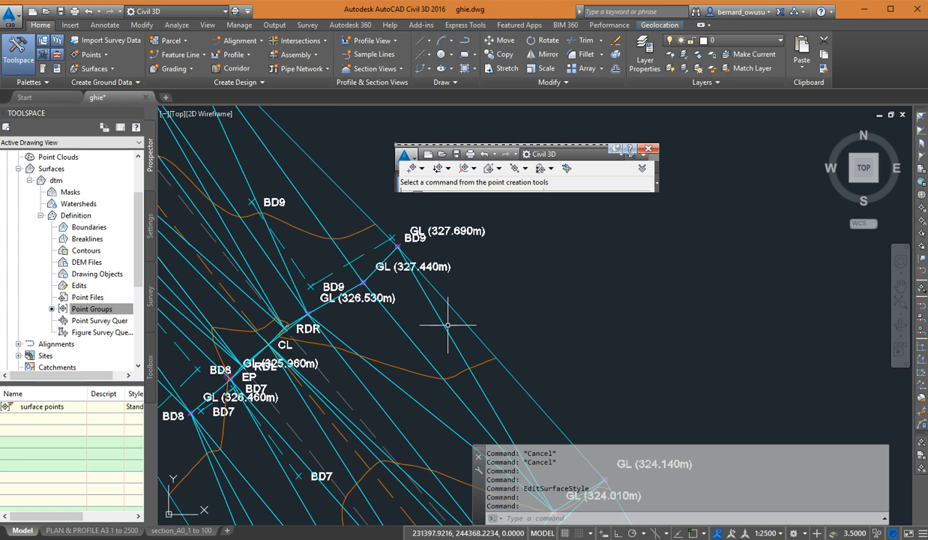
pyautogui.scroll(1, 466, 366)
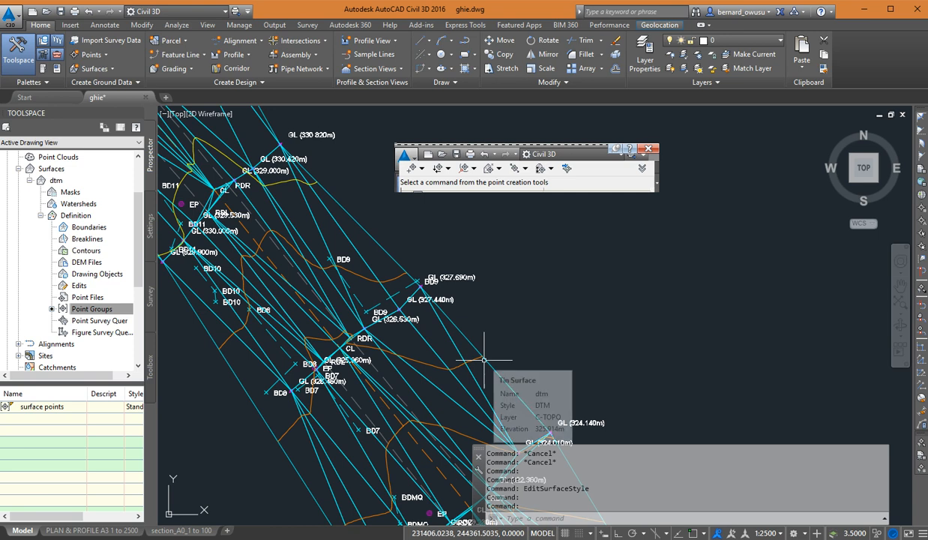
pyautogui.moveTo(482, 352); pyautogui.dragTo(572, 294, button='middle')
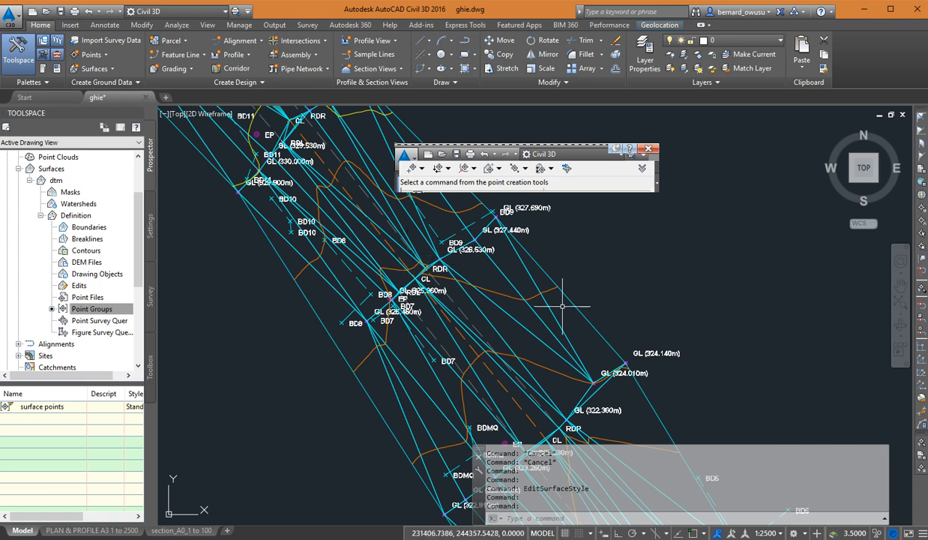
pyautogui.moveTo(545, 293); pyautogui.dragTo(547, 331, button='middle')
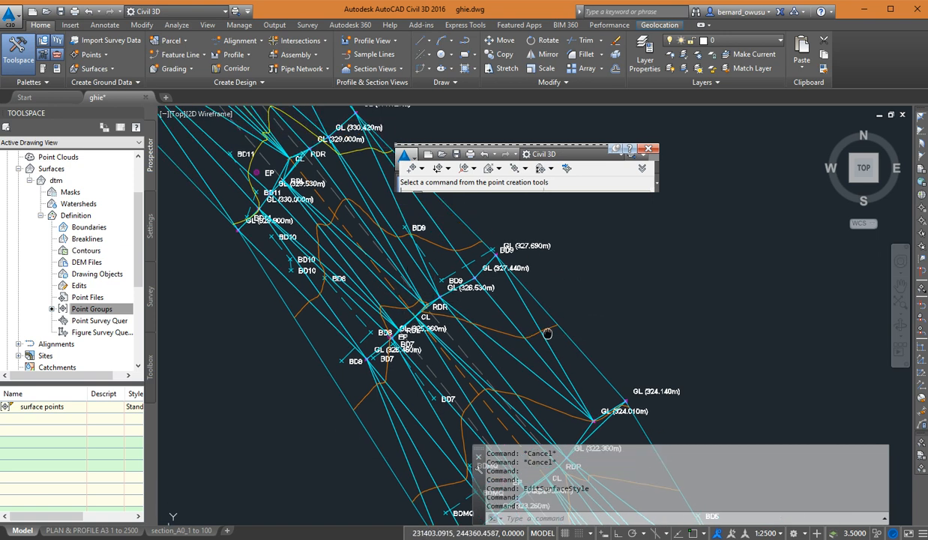
pyautogui.moveTo(601, 392); pyautogui.dragTo(607, 380, button='middle')
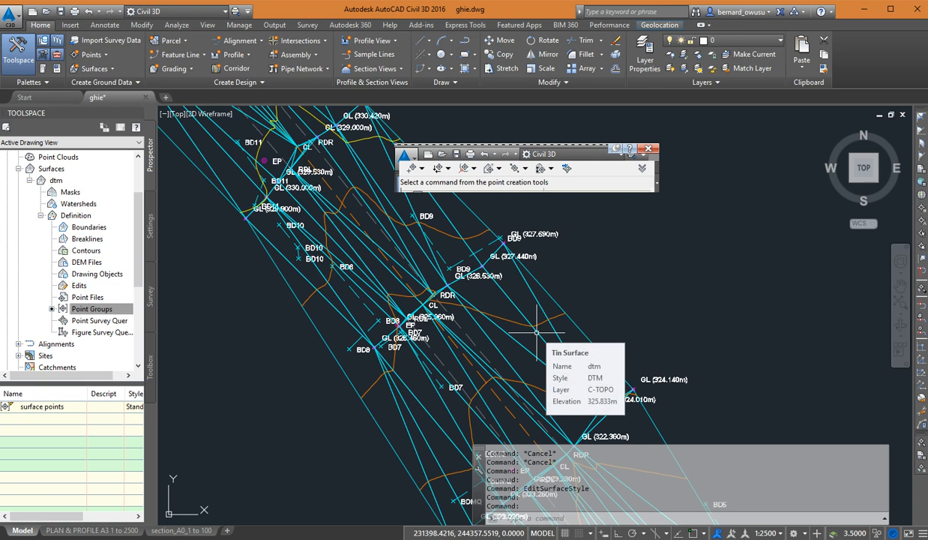
pyautogui.moveTo(542, 331)
pyautogui.mouseDown(button='middle')
pyautogui.moveTo(581, 347)
pyautogui.moveTo(572, 283)
pyautogui.mouseUp(button='middle')
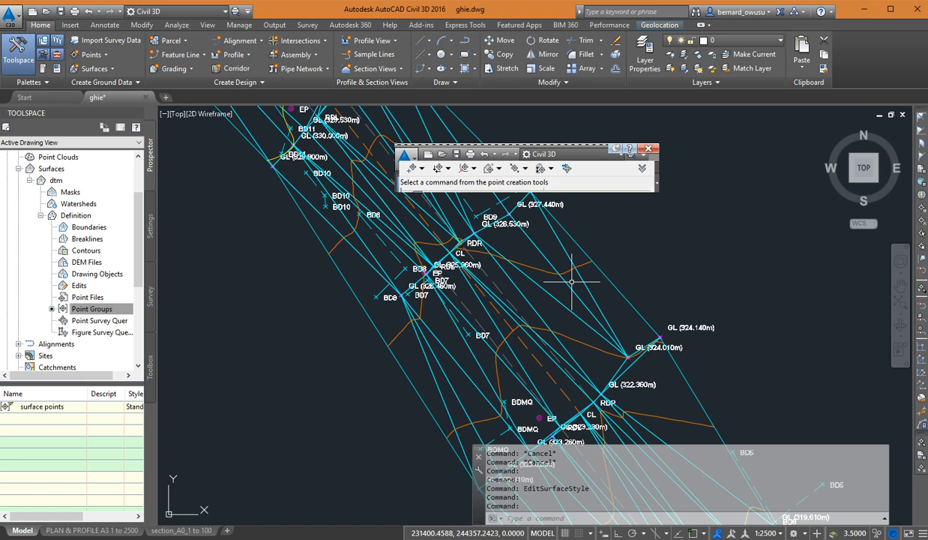
# Examine the dtm triangles and contours at the road's southern end, around the outermost RDR and RD1 points.
pyautogui.scroll(-10, 603, 354)
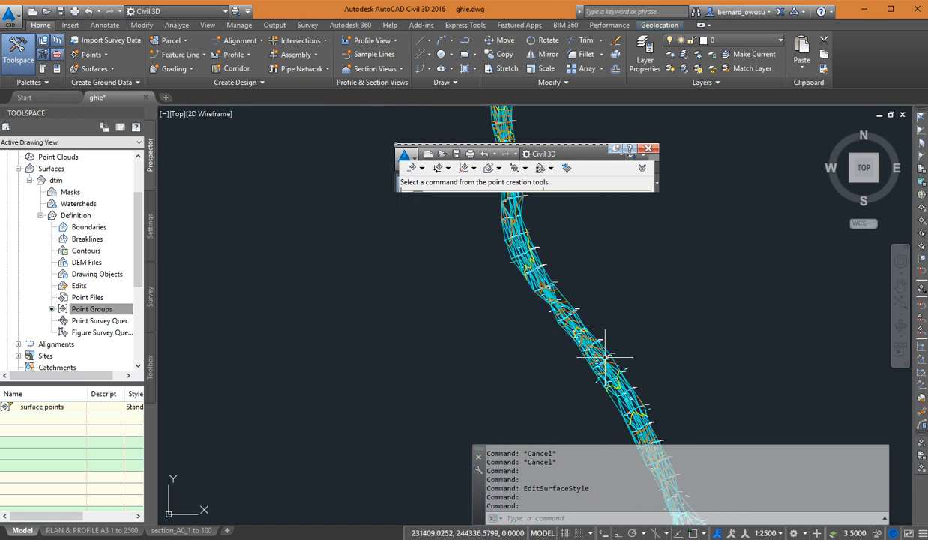
pyautogui.scroll(8, 632, 415)
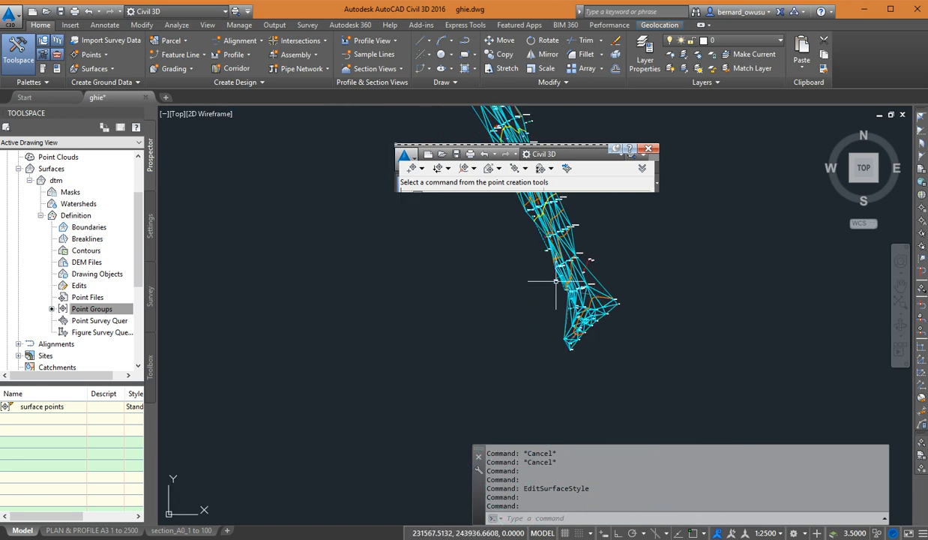
pyautogui.moveTo(630, 357); pyautogui.dragTo(575, 204, button='middle')
pyautogui.scroll(2, 571, 303)
pyautogui.moveTo(647, 221); pyautogui.dragTo(471, 448, button='middle')
pyautogui.moveTo(608, 319); pyautogui.dragTo(556, 414, button='middle')
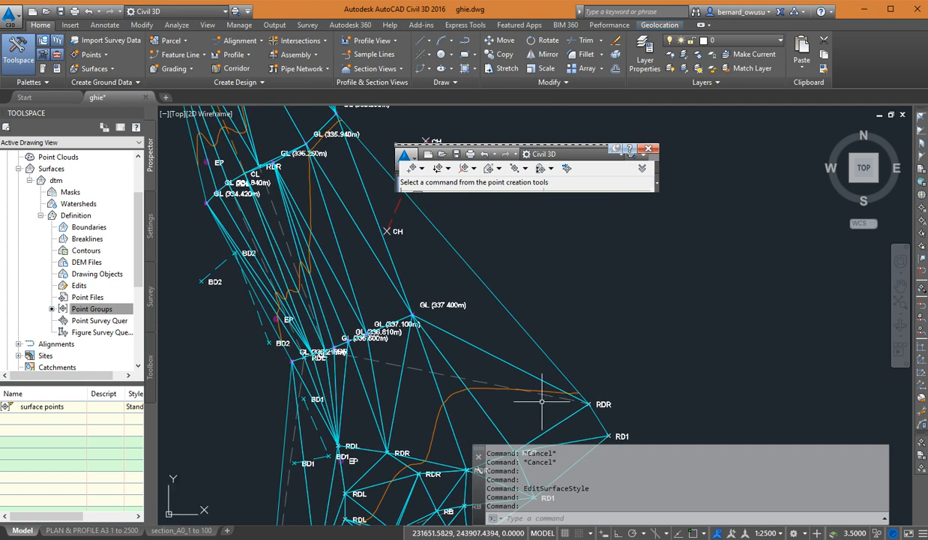
pyautogui.scroll(3, 423, 315)
pyautogui.scroll(-6, 436, 327)
pyautogui.moveTo(439, 330); pyautogui.dragTo(510, 313, button='middle')
pyautogui.scroll(4, 504, 307)
pyautogui.scroll(-4, 516, 316)
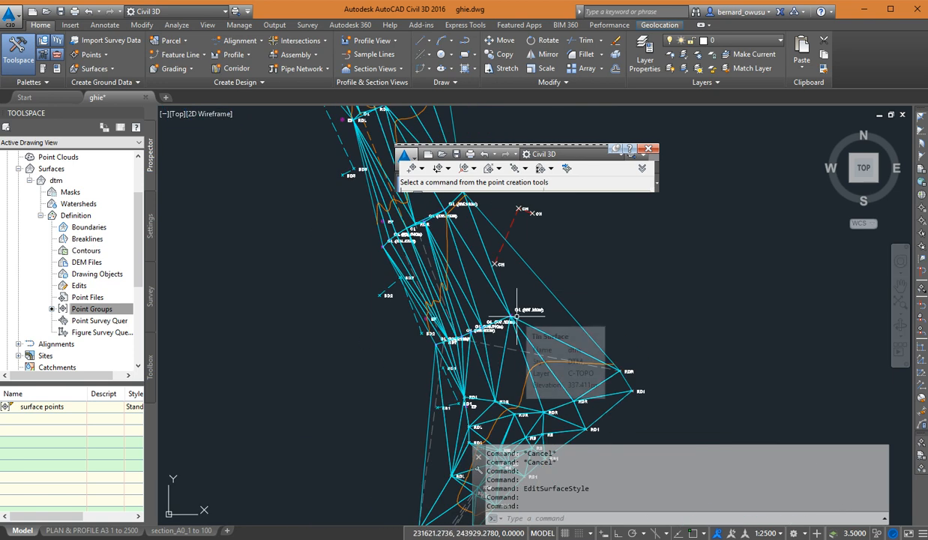
pyautogui.scroll(-3, 525, 316)
pyautogui.scroll(6, 526, 334)
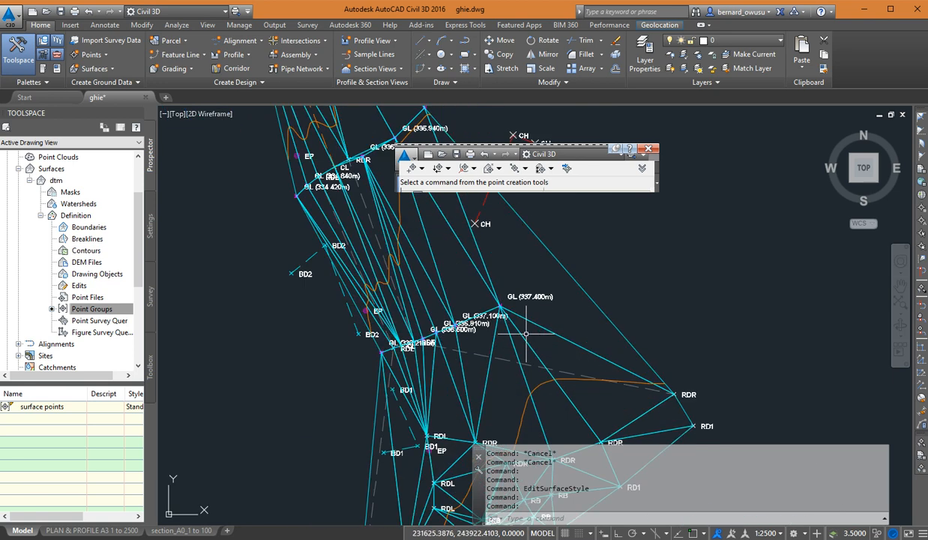
pyautogui.scroll(-3, 491, 292)
pyautogui.scroll(5, 502, 304)
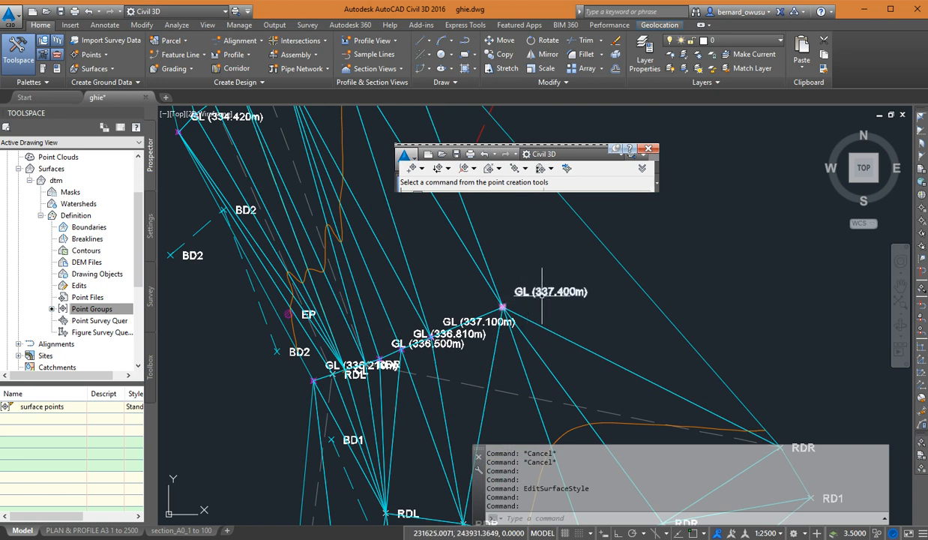
# Inspect the 337.400 m ground level point and the dtm triangles that meet at it.
pyautogui.scroll(-3, 541, 296)
pyautogui.scroll(2, 552, 298)
pyautogui.scroll(1, 506, 296)
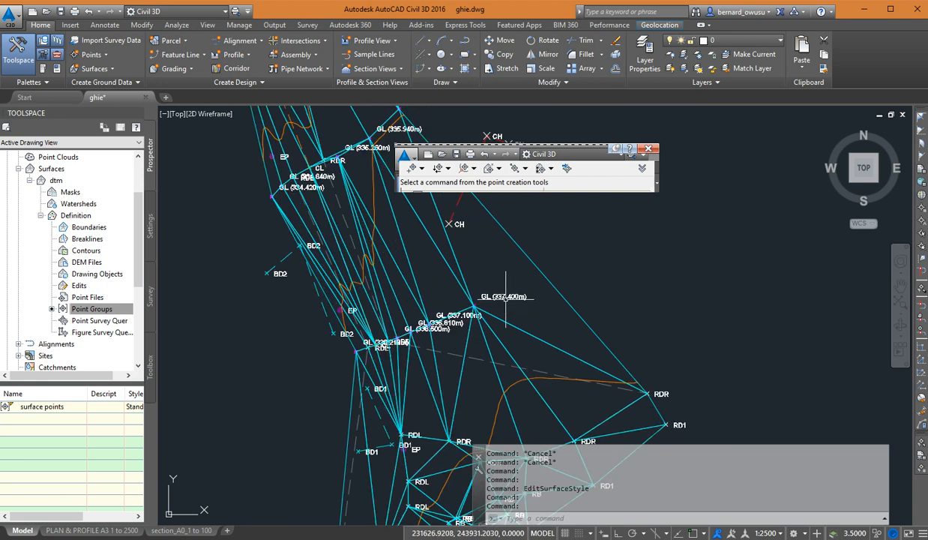
pyautogui.moveTo(498, 302)
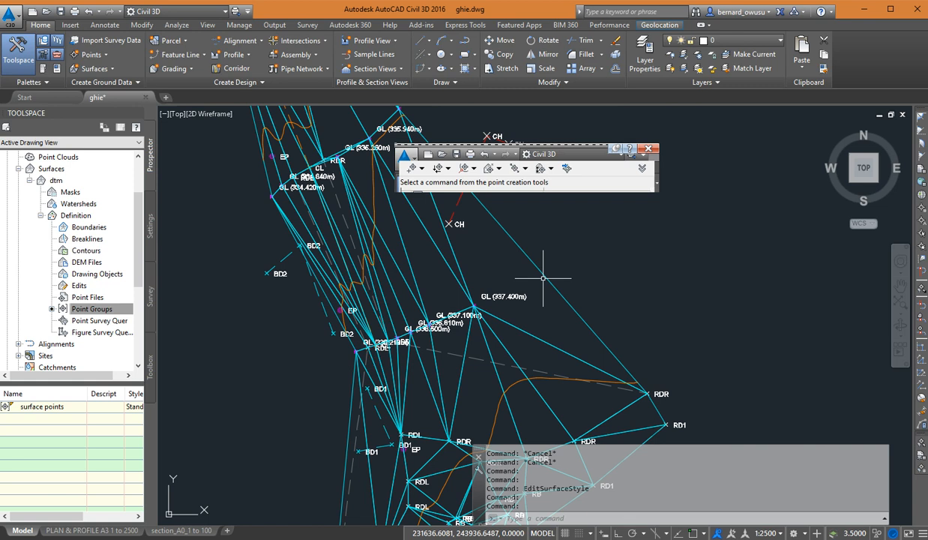
pyautogui.scroll(1, 544, 307)
pyautogui.scroll(1, 480, 283)
pyautogui.scroll(-3, 571, 337)
pyautogui.scroll(2, 560, 343)
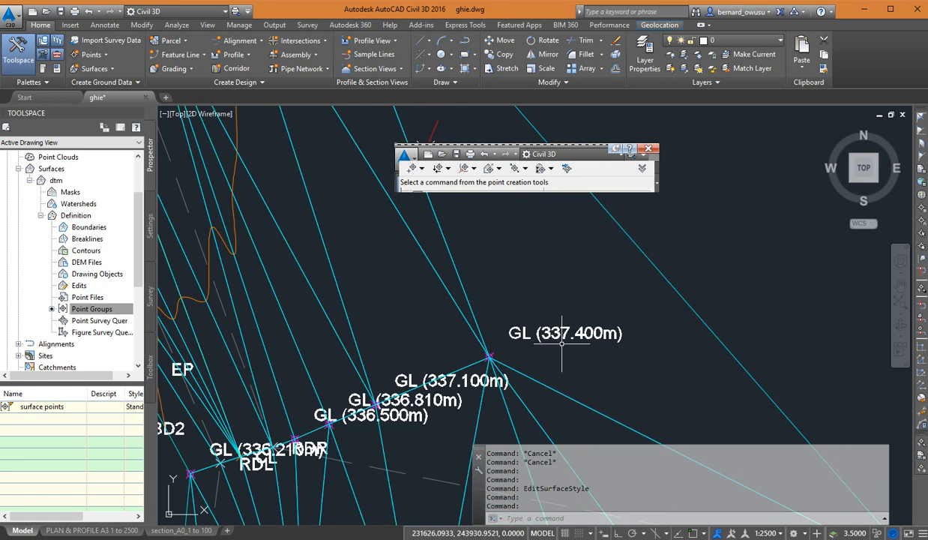
pyautogui.scroll(1, 562, 342)
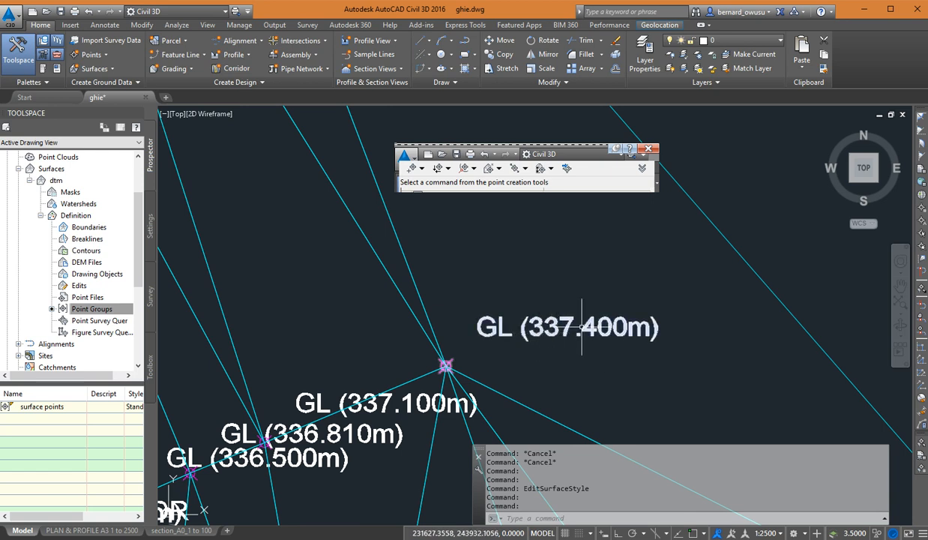
pyautogui.scroll(-3, 584, 338)
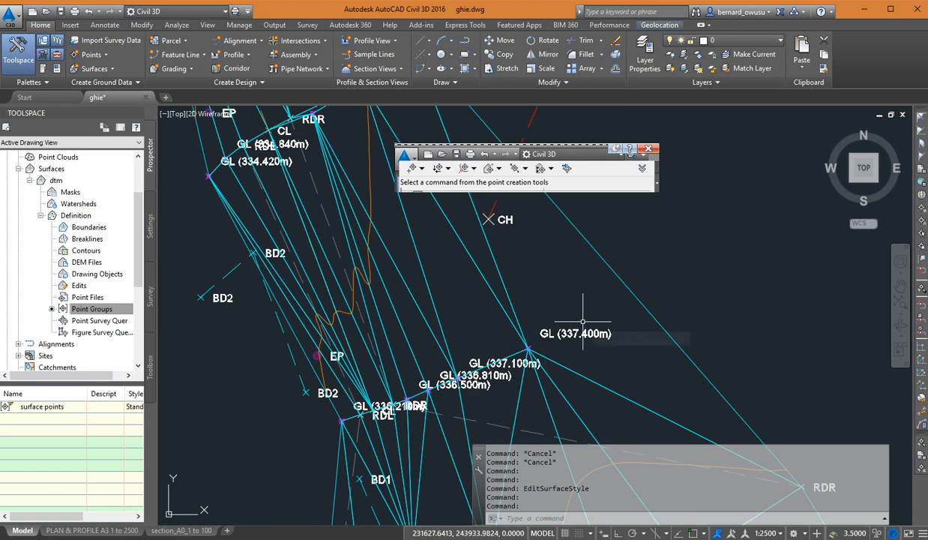
pyautogui.moveTo(587, 323); pyautogui.dragTo(613, 322, button='middle')
pyautogui.scroll(2, 586, 345)
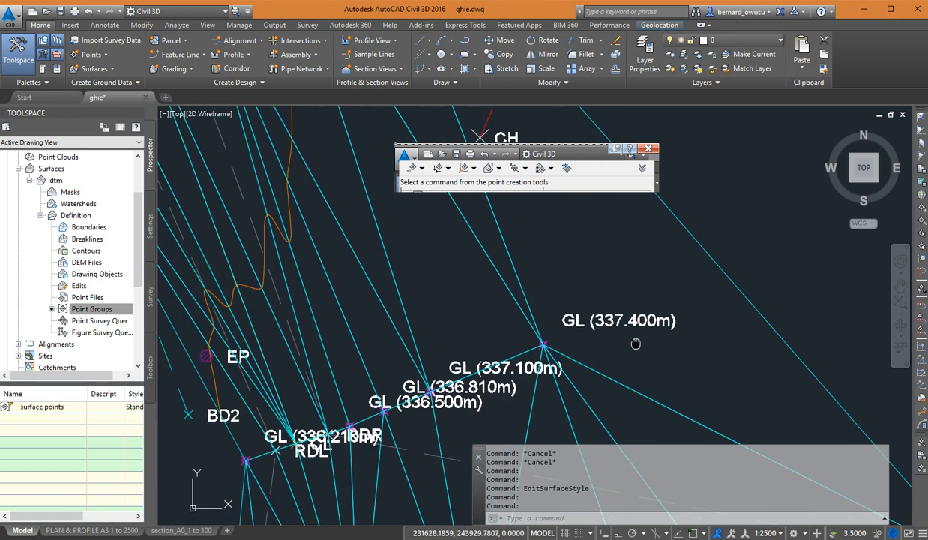
pyautogui.scroll(2, 619, 344)
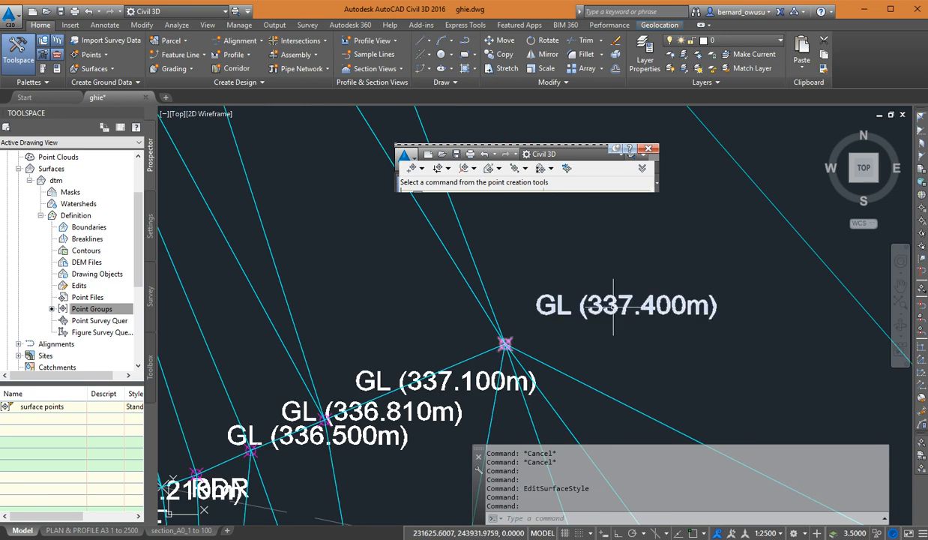
# View the 337.400 m ground level point's record in the Point Editor beside its drawing label, and close the editor.
pyautogui.click(613, 305)
pyautogui.moveTo(609, 305); pyautogui.dragTo(530, 292, button='middle')
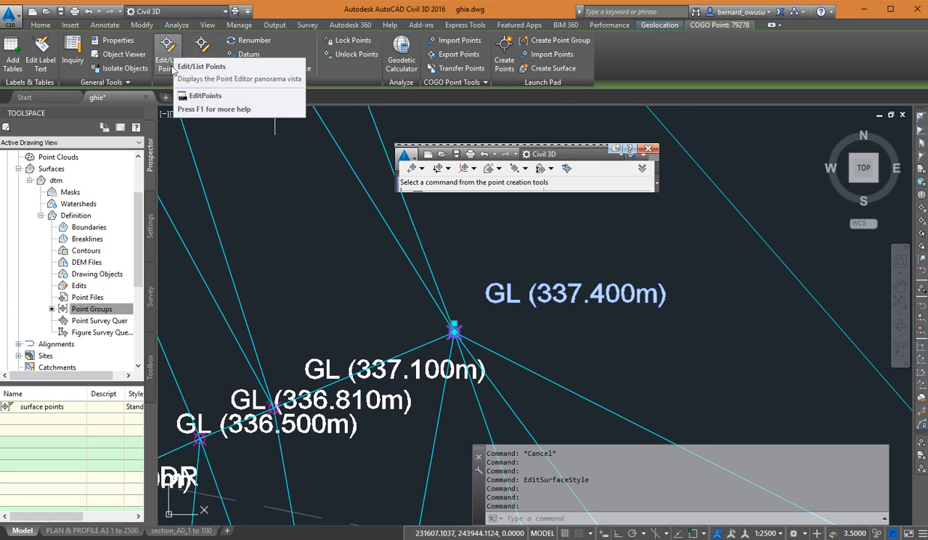
pyautogui.rightClick(462, 283)
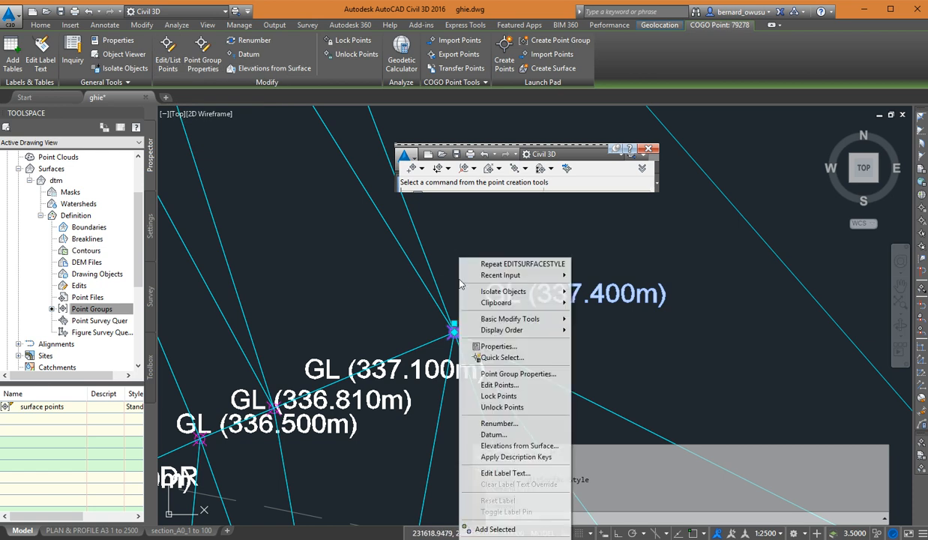
pyautogui.click(538, 388)
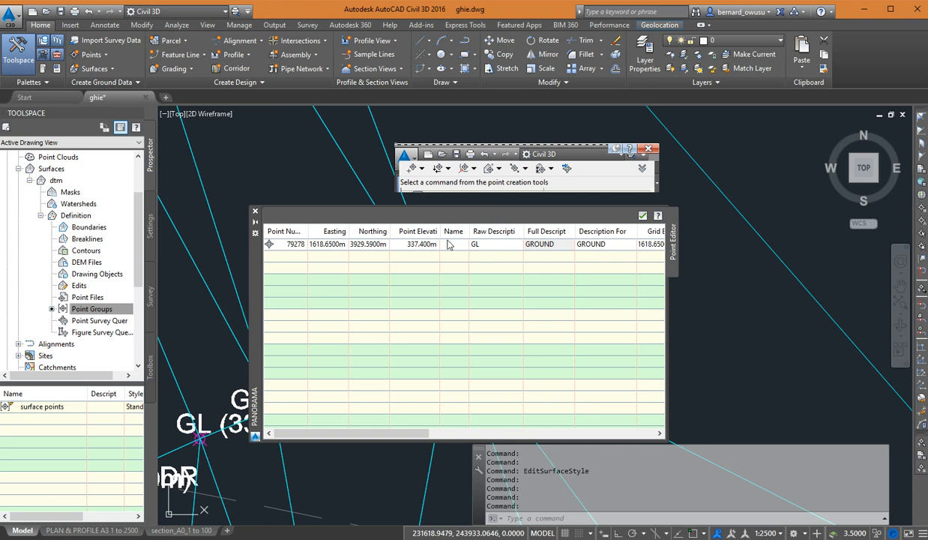
pyautogui.moveTo(259, 281); pyautogui.dragTo(144, 437)
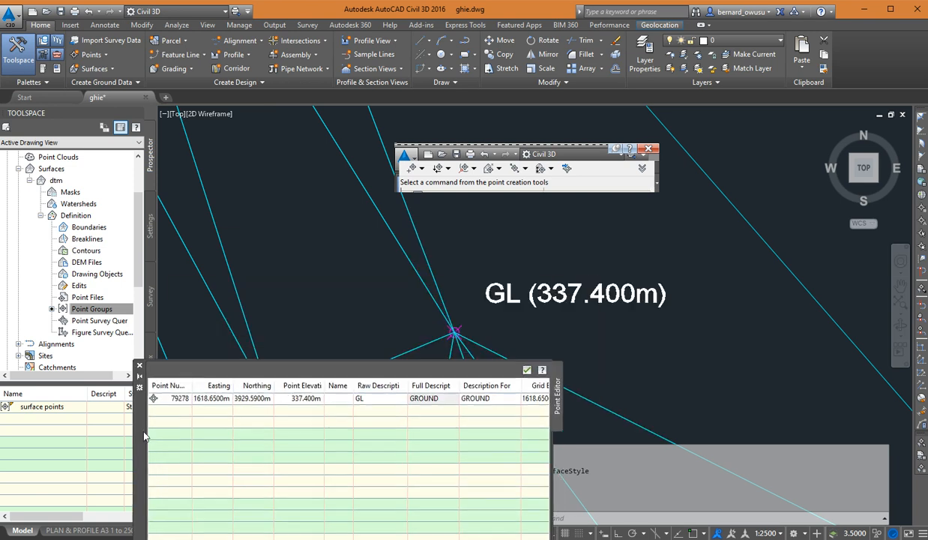
pyautogui.moveTo(532, 300)
pyautogui.moveTo(145, 487); pyautogui.dragTo(195, 348)
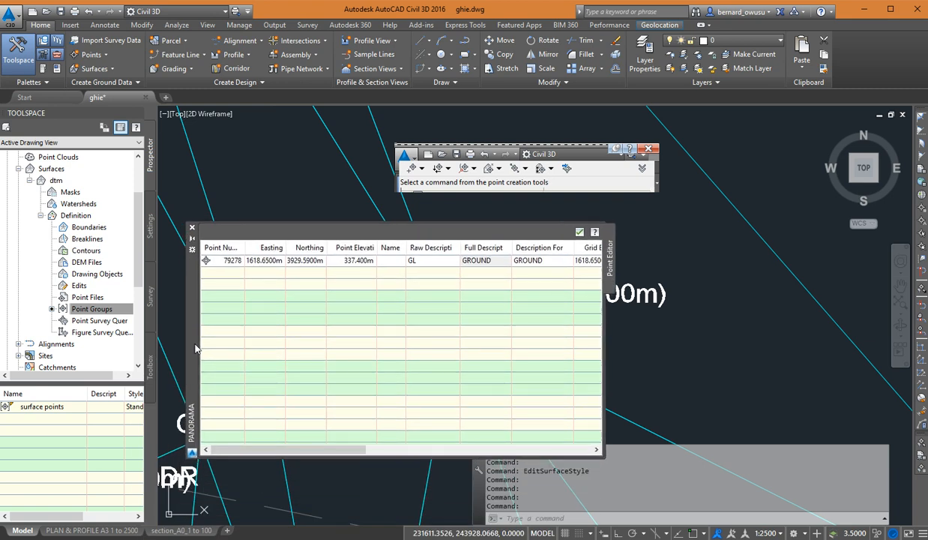
pyautogui.click(193, 228)
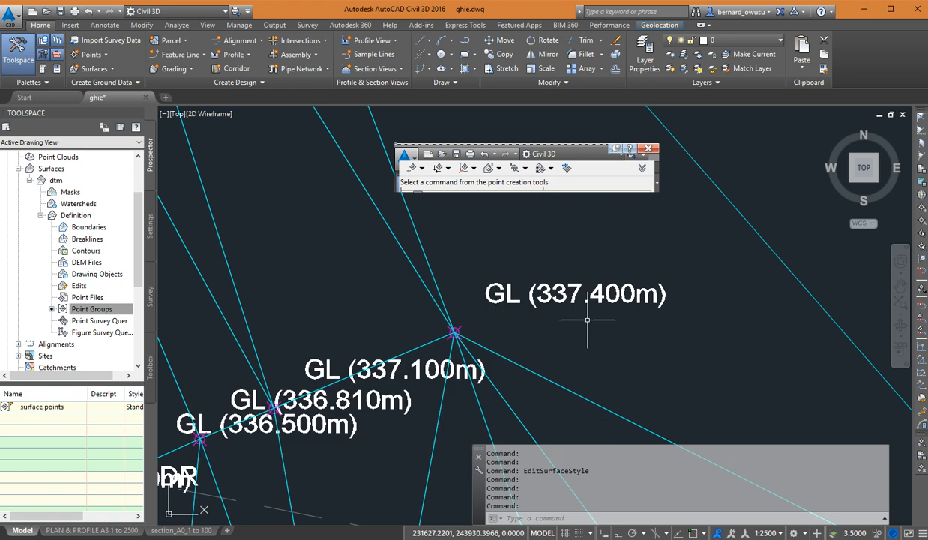
# Reopen the Point Editor for the same ground level point using Edit/List Points, then close it and clear the selection.
pyautogui.click(553, 292)
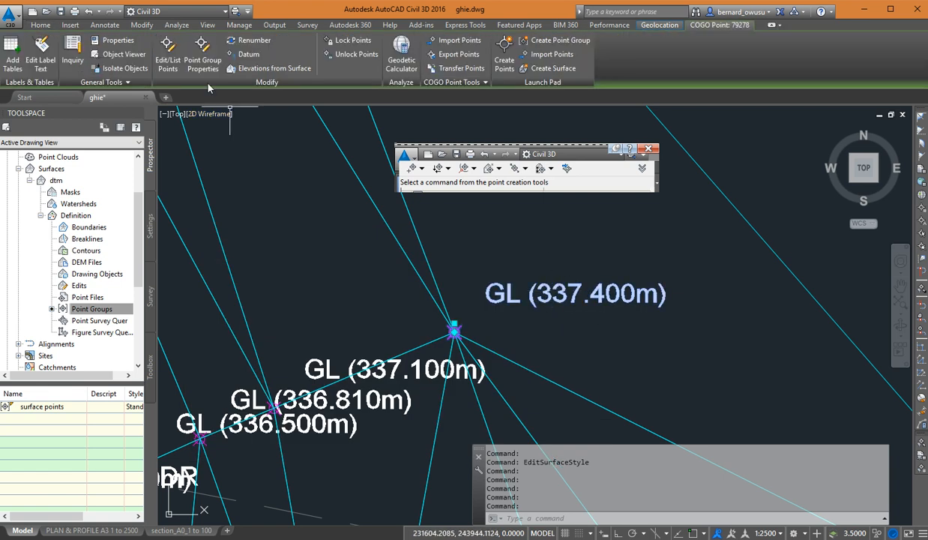
pyautogui.click(168, 56)
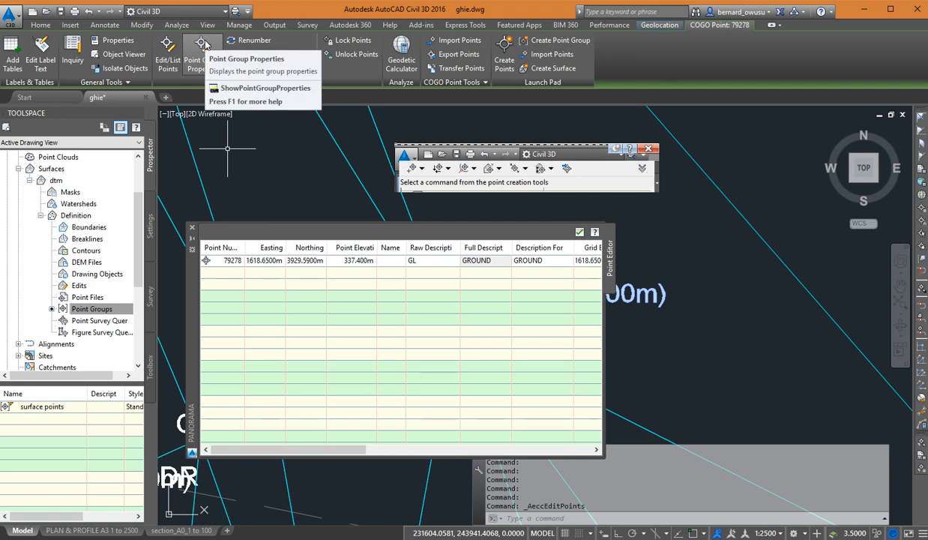
pyautogui.click(193, 230)
pyautogui.press('Escape')
# List the outermost ground level point of the southern cross section with Edit Points and open its elevation for editing.
pyautogui.scroll(-5, 567, 296)
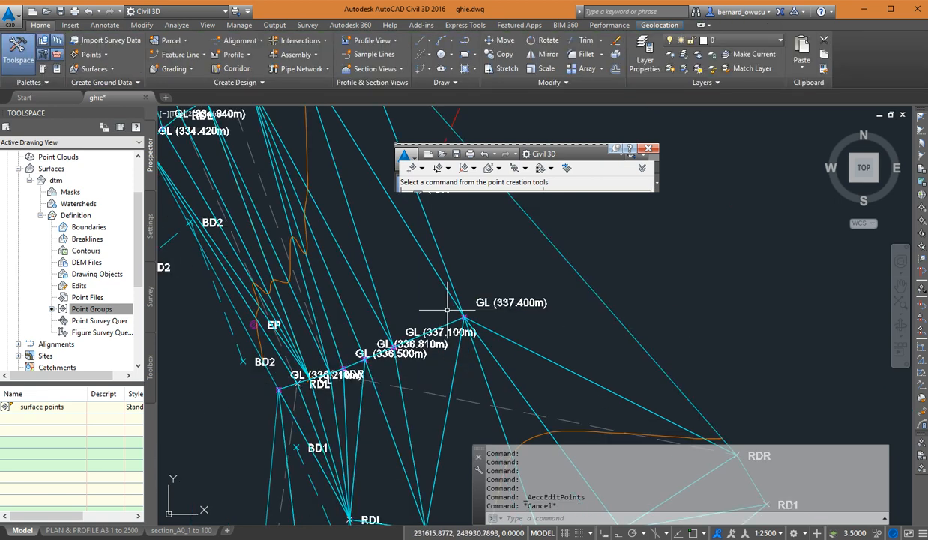
pyautogui.scroll(-1, 461, 315)
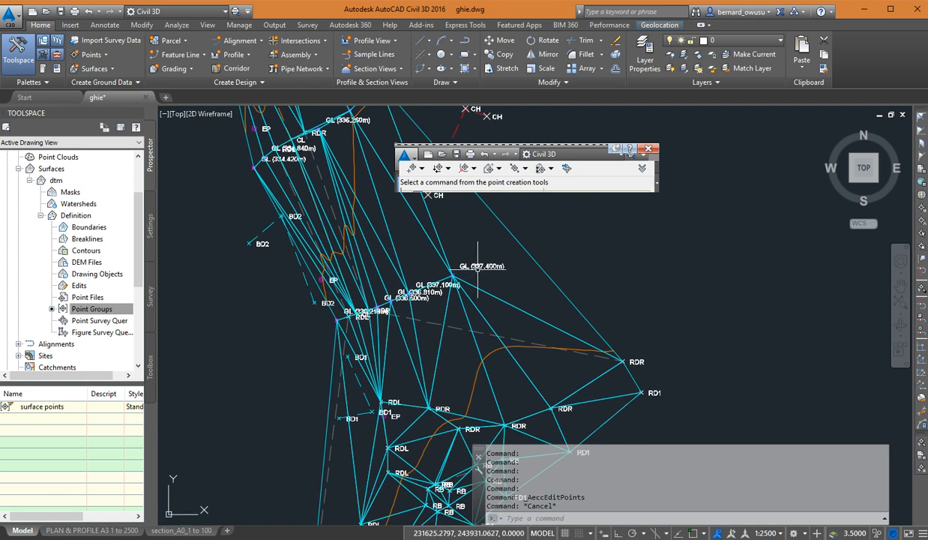
pyautogui.scroll(2, 484, 268)
pyautogui.scroll(2, 483, 268)
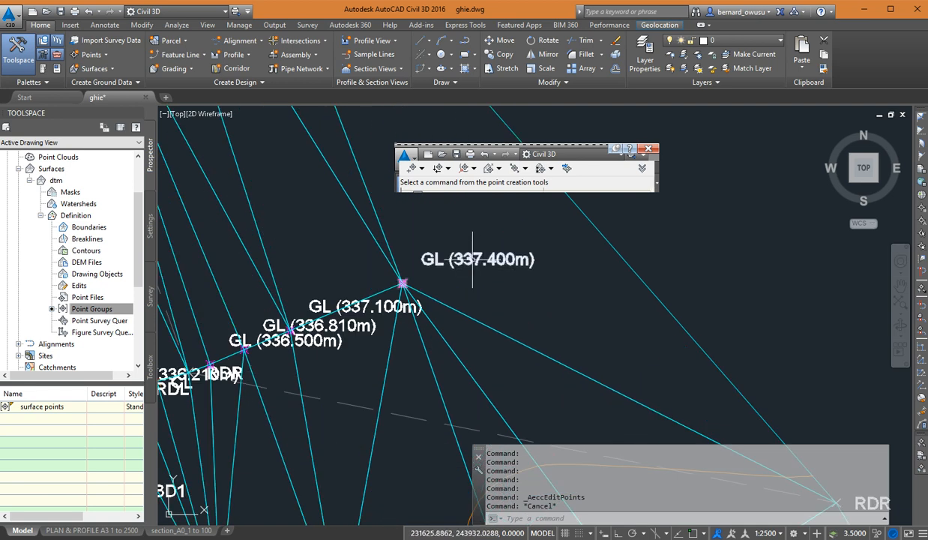
pyautogui.click(470, 258)
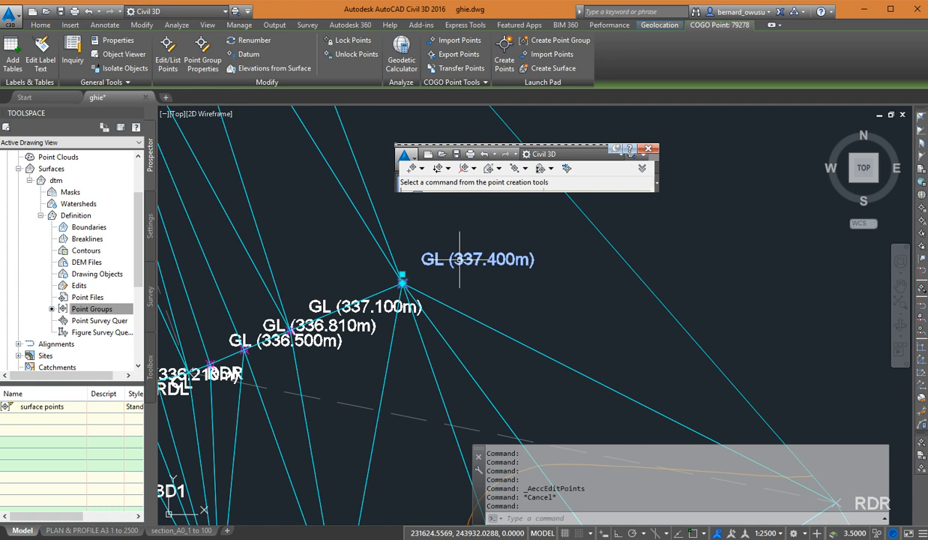
pyautogui.rightClick(446, 257)
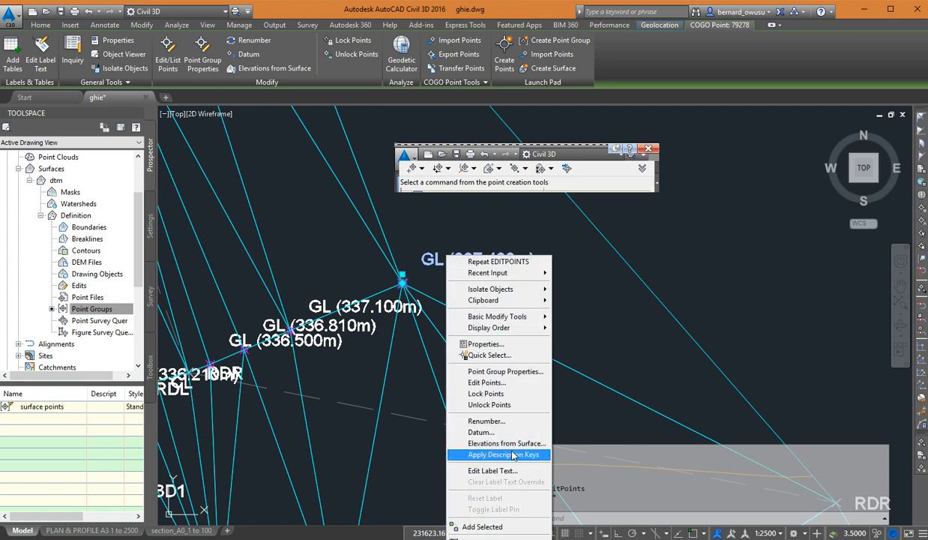
pyautogui.click(487, 382)
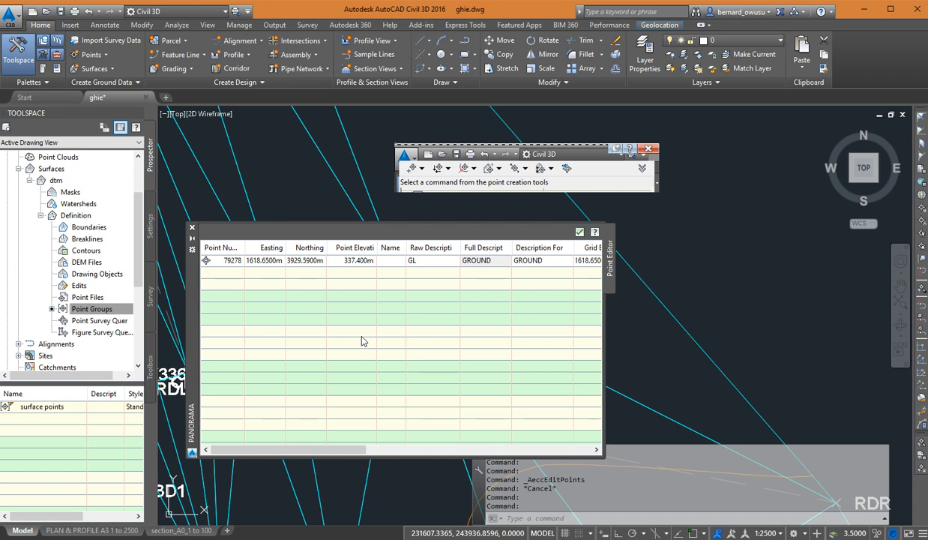
pyautogui.click(365, 263)
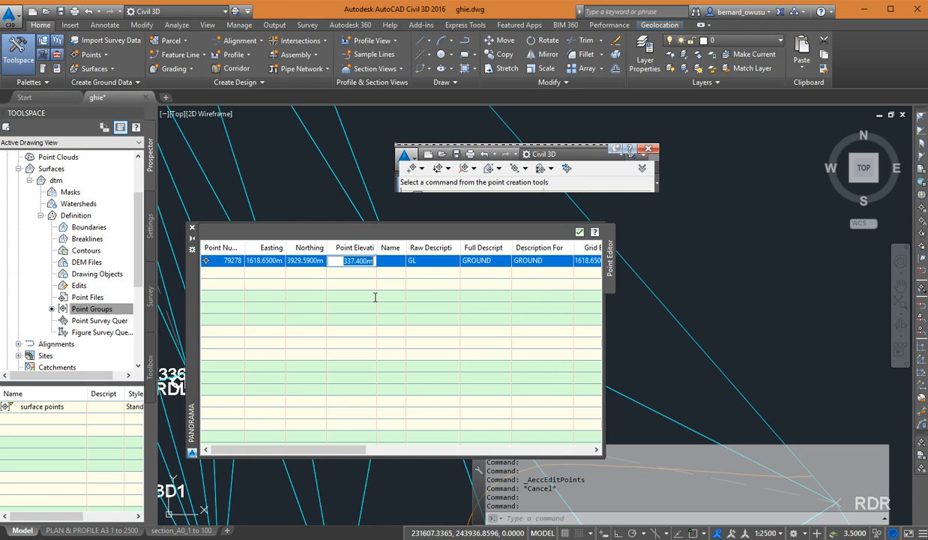
pyautogui.click(373, 308)
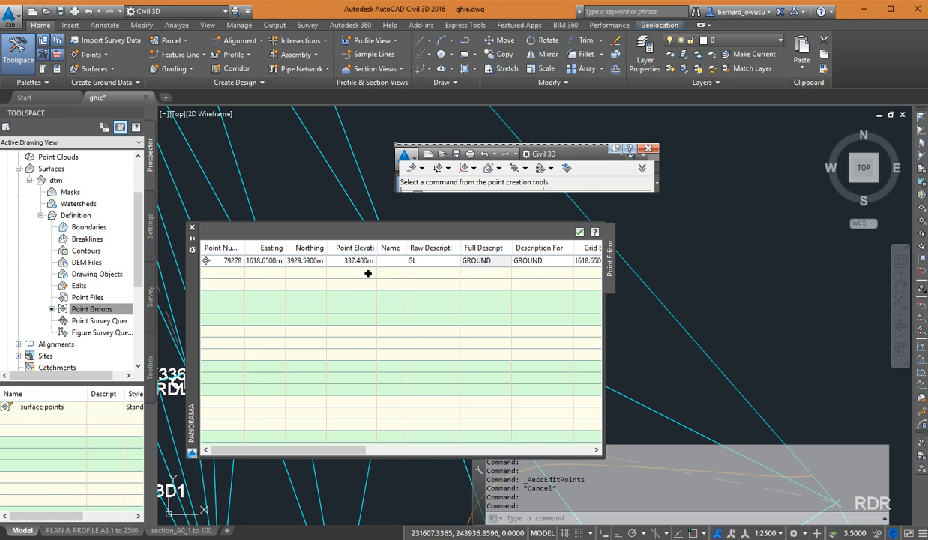
# Set the outermost ground level point's elevation to 33.740 m in the Point Editor and close the editor.
pyautogui.click(367, 261)
pyautogui.click(359, 261)
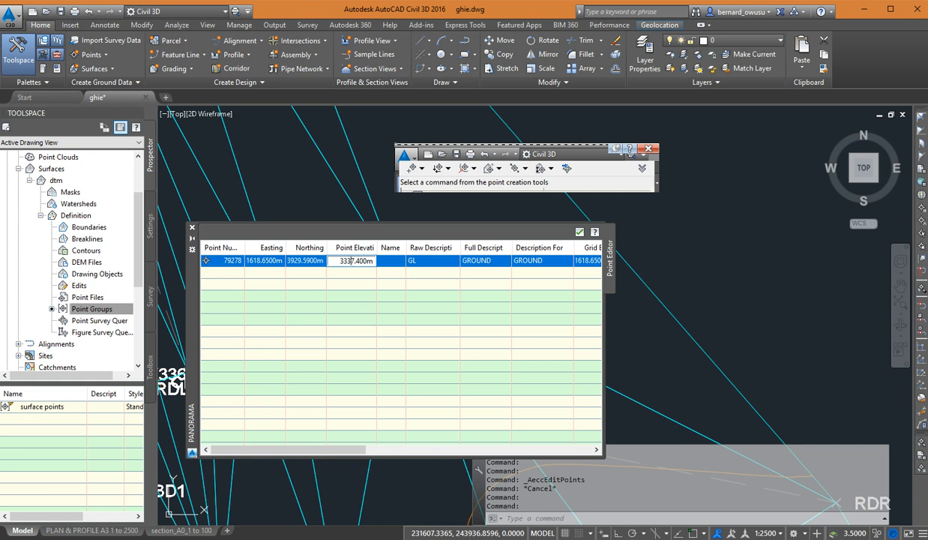
pyautogui.press('BackSpace')
pyautogui.write('.')
pyautogui.press('Return')
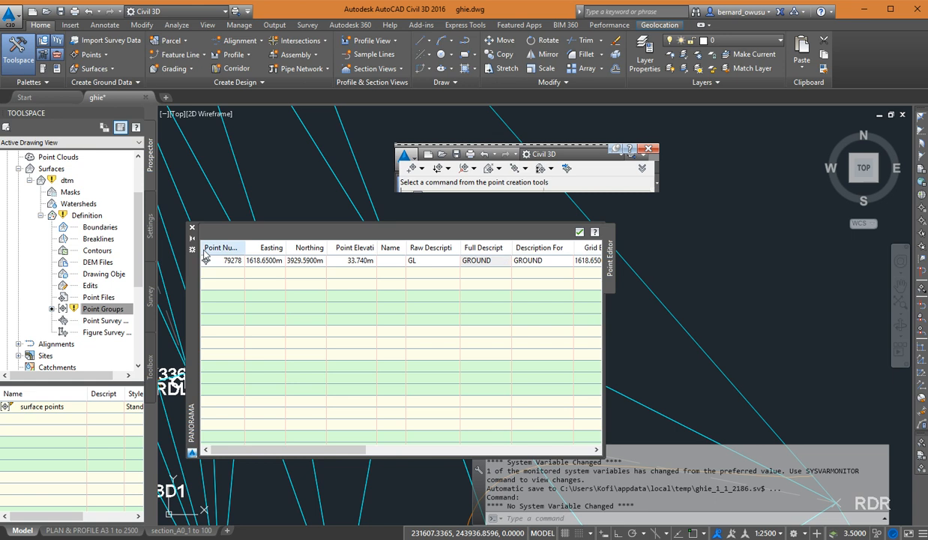
pyautogui.click(579, 233)
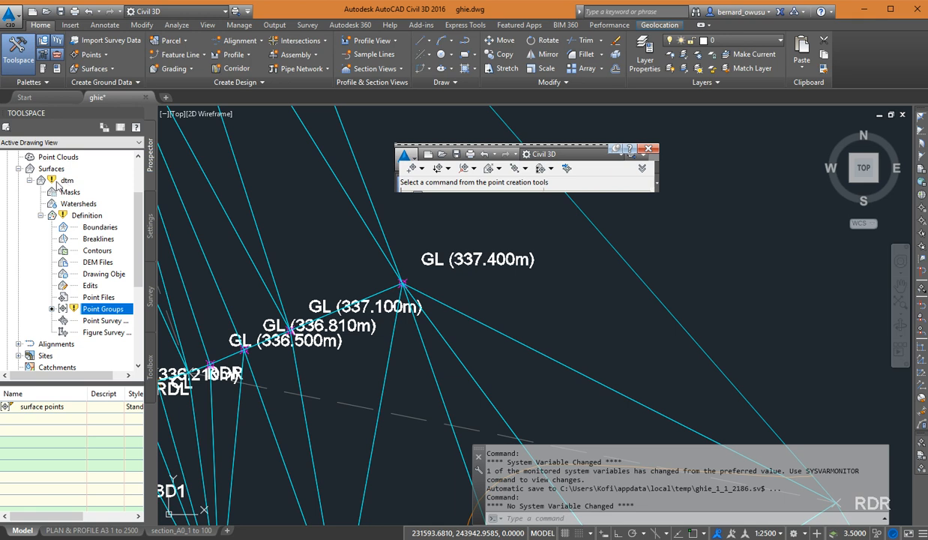
# Undo the recent commands back through the last point edit to reverse the ground level point's elevation change.
pyautogui.moveTo(51, 185)
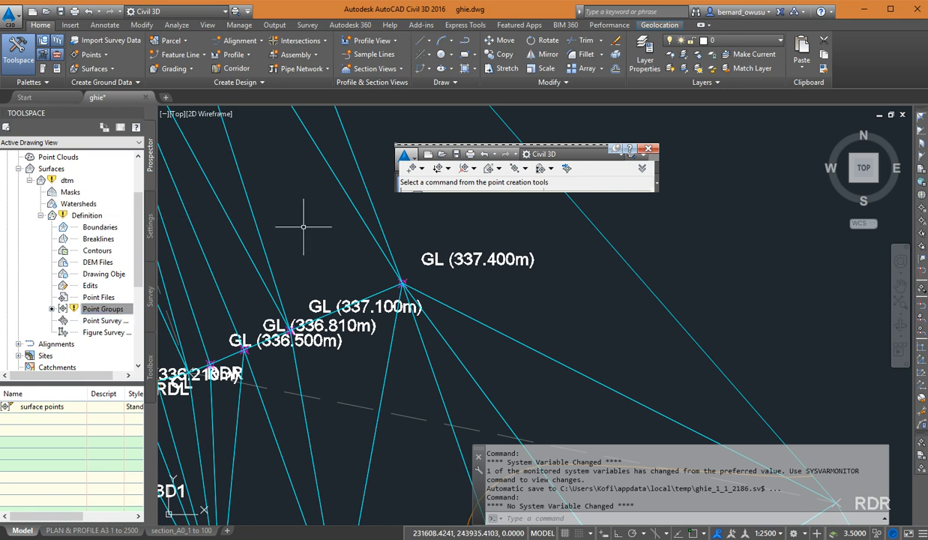
pyautogui.moveTo(444, 314)
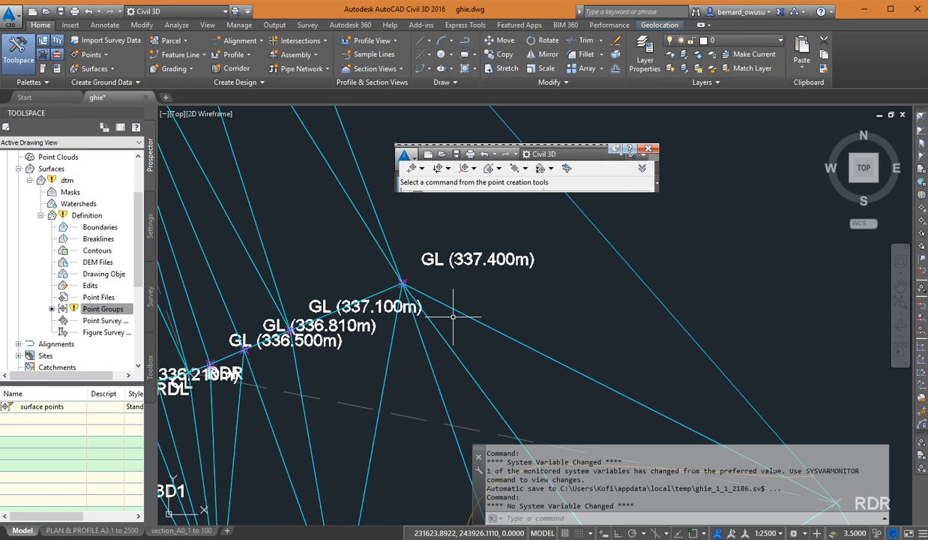
pyautogui.moveTo(461, 296); pyautogui.dragTo(470, 306, button='middle')
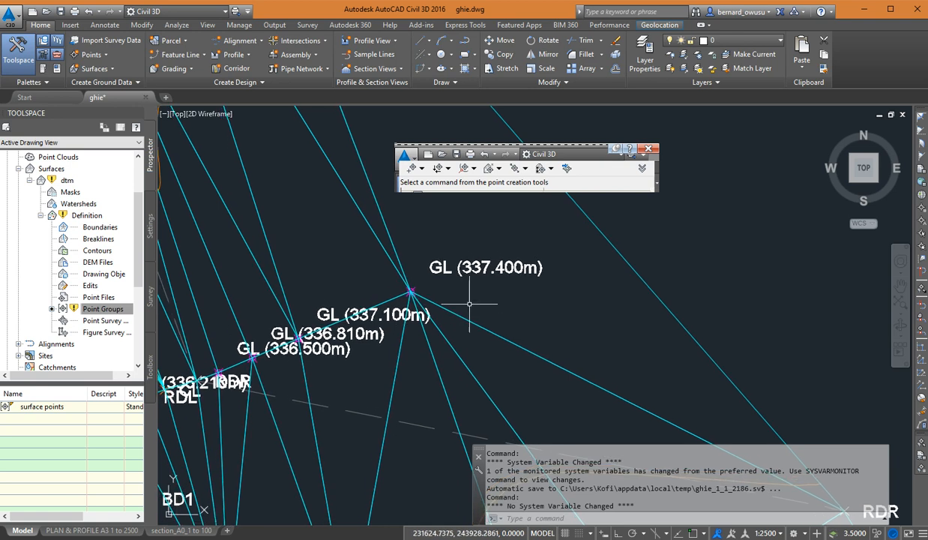
pyautogui.moveTo(481, 266); pyautogui.dragTo(460, 267, button='middle')
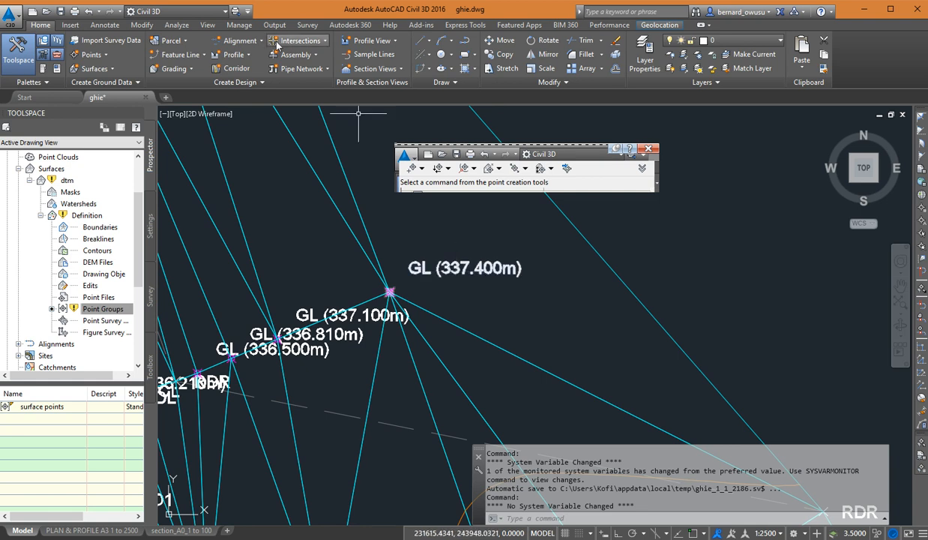
pyautogui.click(100, 11)
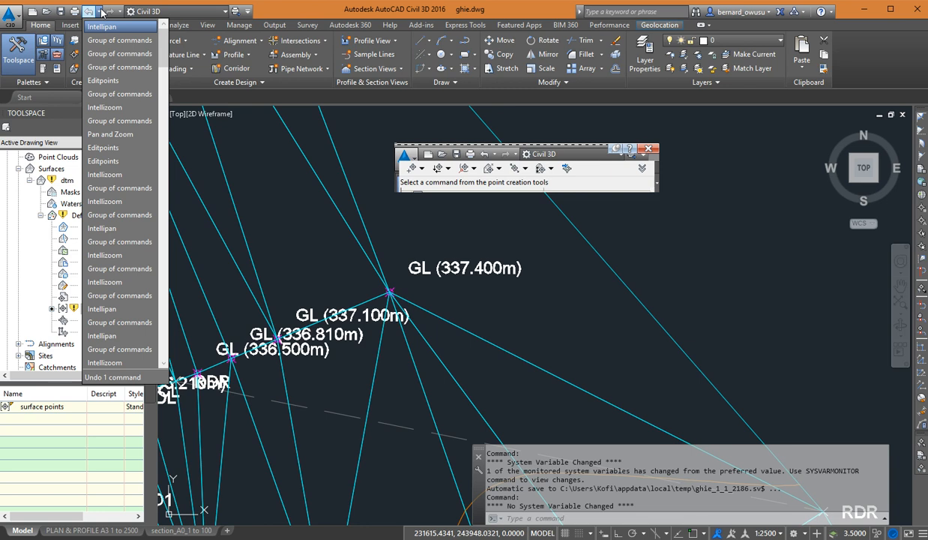
pyautogui.click(116, 86)
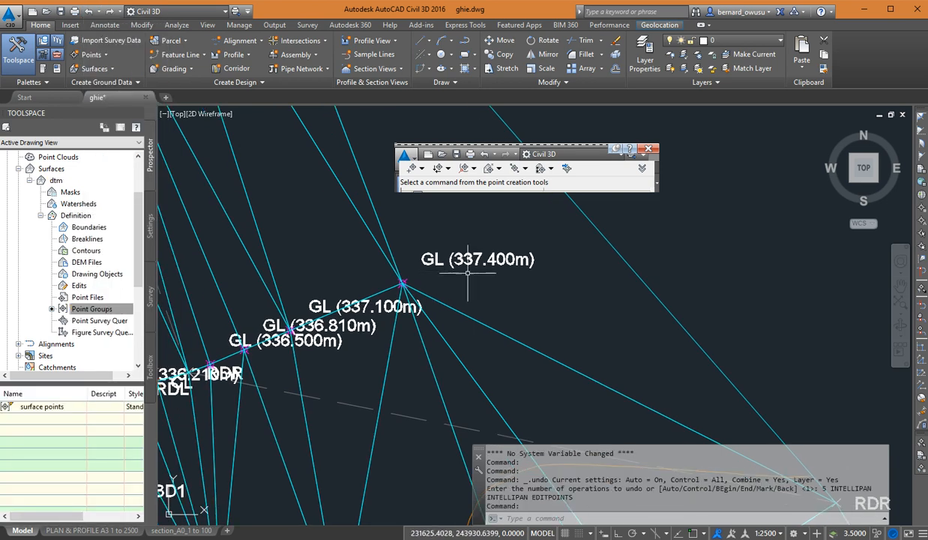
# Examine the 337.400 m ground level point, its neighbouring cross-section points and the dtm elevation beside it.
pyautogui.scroll(-3, 461, 334)
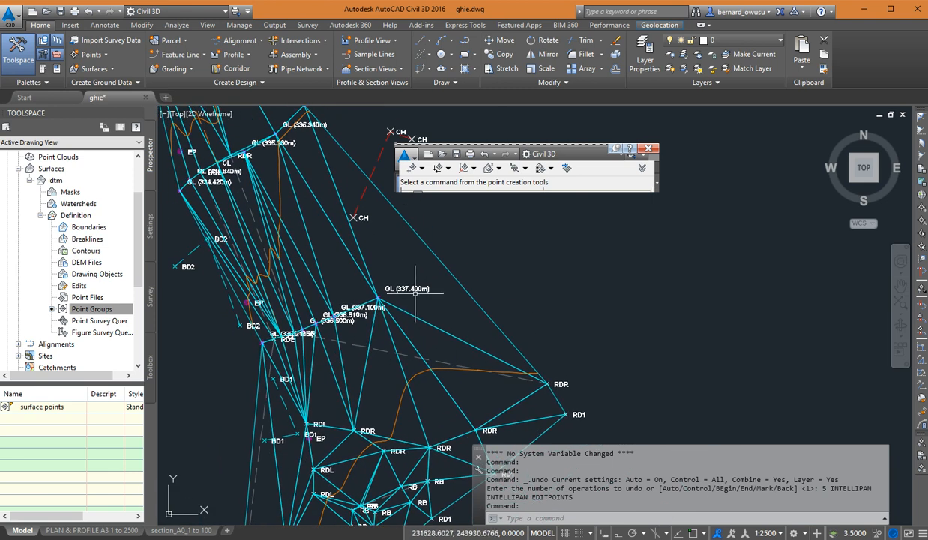
pyautogui.scroll(4, 400, 291)
pyautogui.scroll(2, 400, 291)
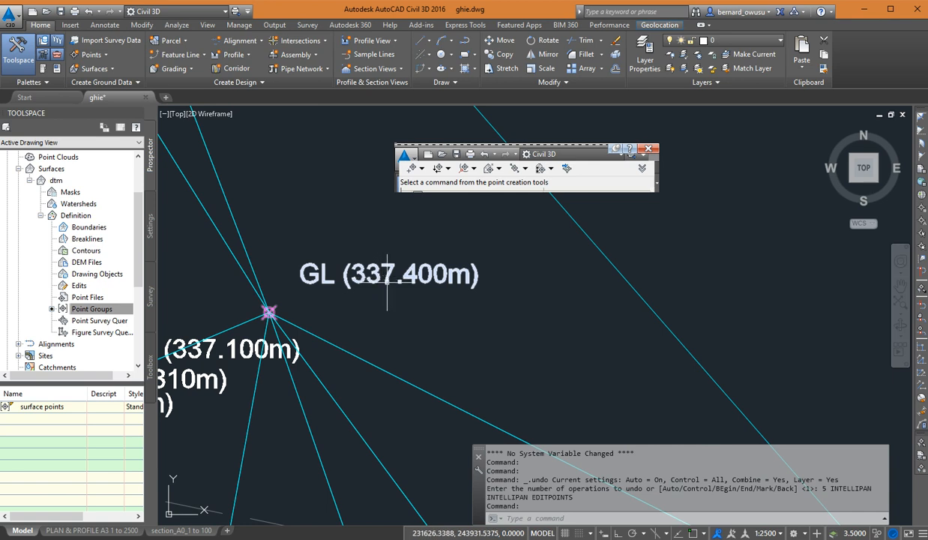
pyautogui.scroll(-6, 448, 245)
pyautogui.scroll(5, 458, 323)
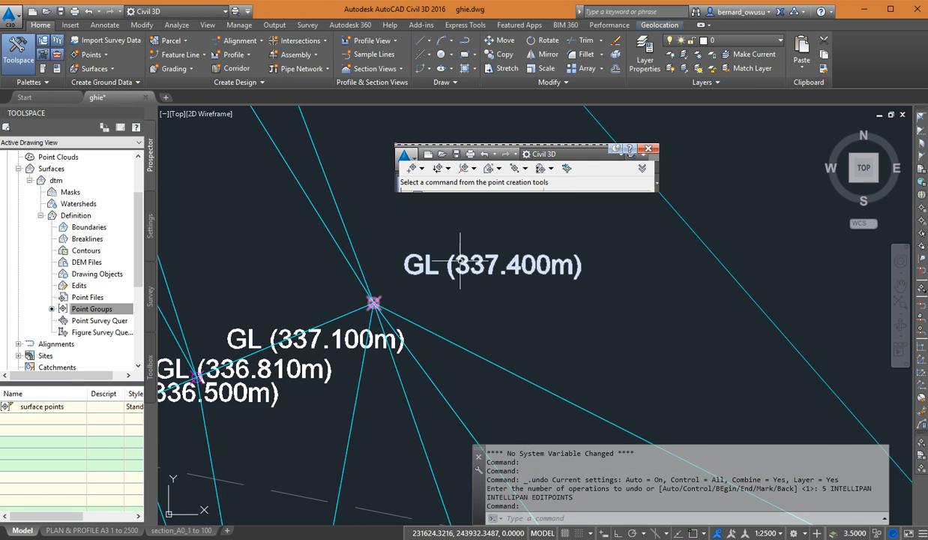
pyautogui.scroll(-6, 472, 344)
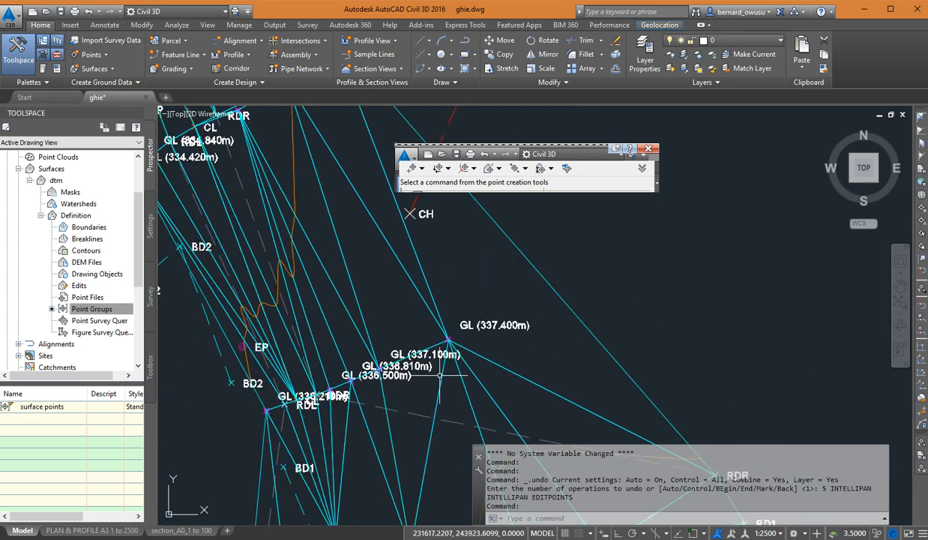
pyautogui.scroll(-5, 471, 358)
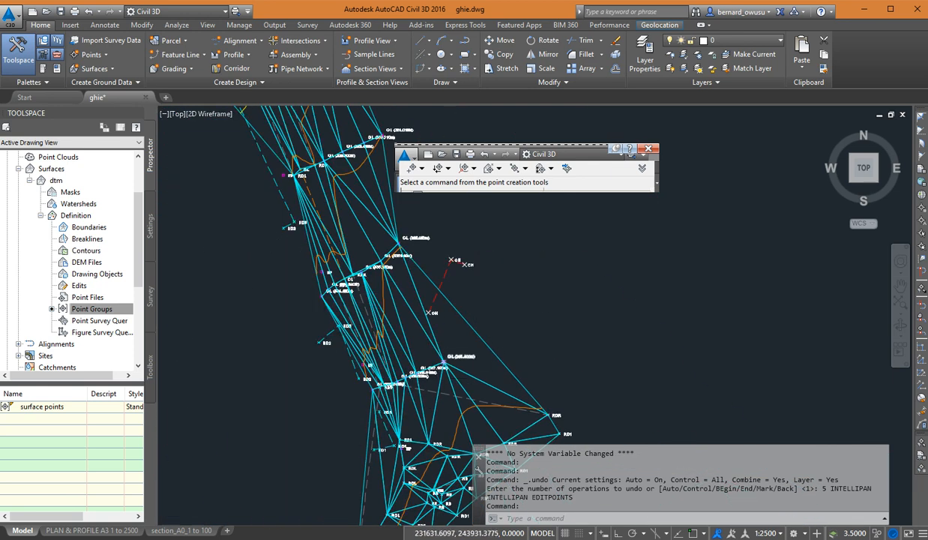
pyautogui.scroll(4, 475, 348)
pyautogui.scroll(-3, 471, 329)
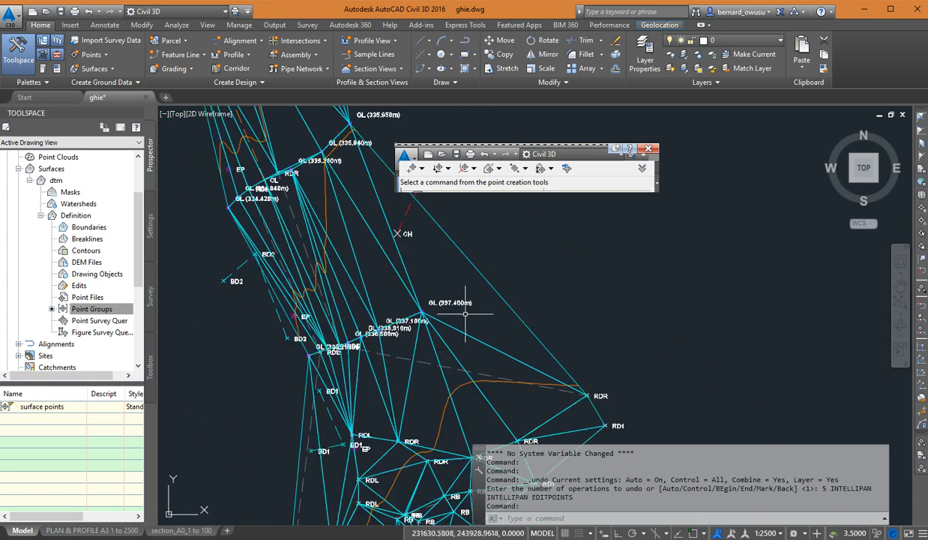
pyautogui.scroll(5, 453, 320)
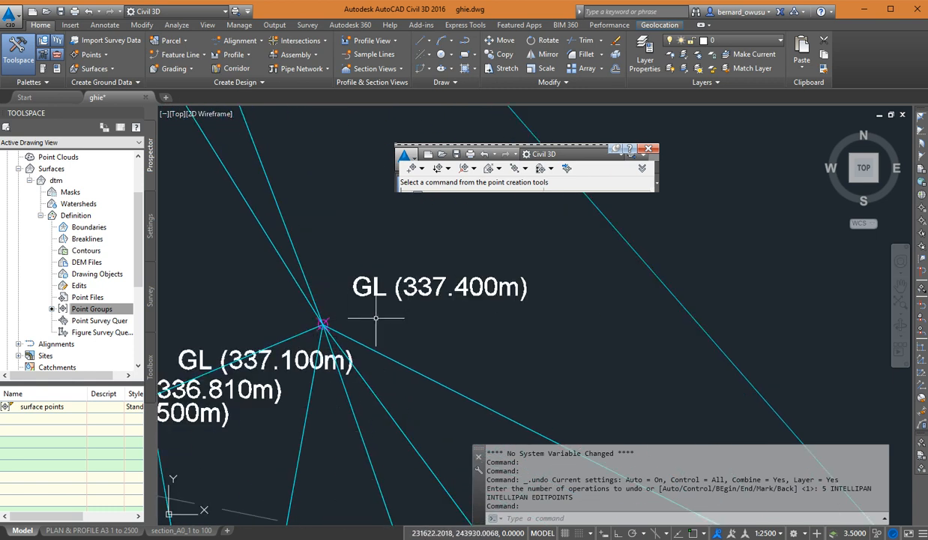
pyautogui.moveTo(377, 317); pyautogui.dragTo(374, 281, button='middle')
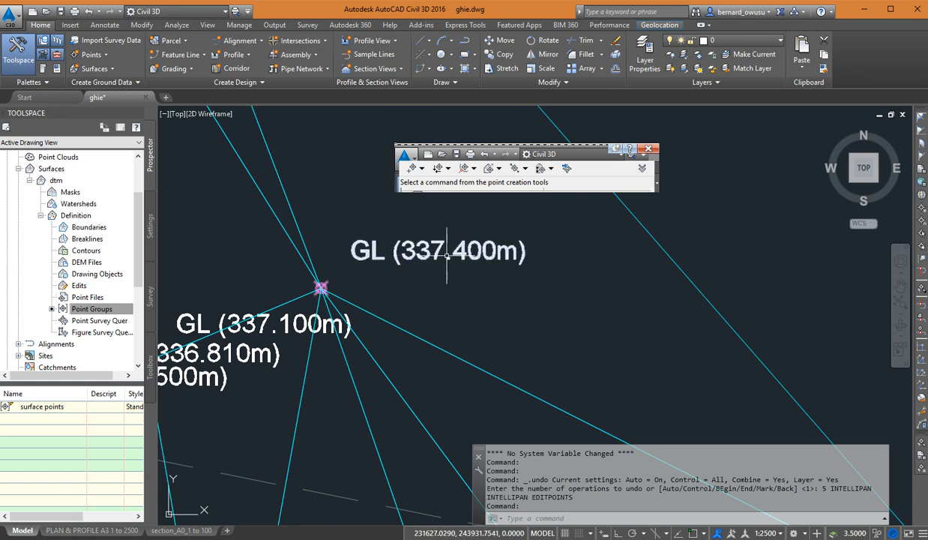
pyautogui.moveTo(447, 256)
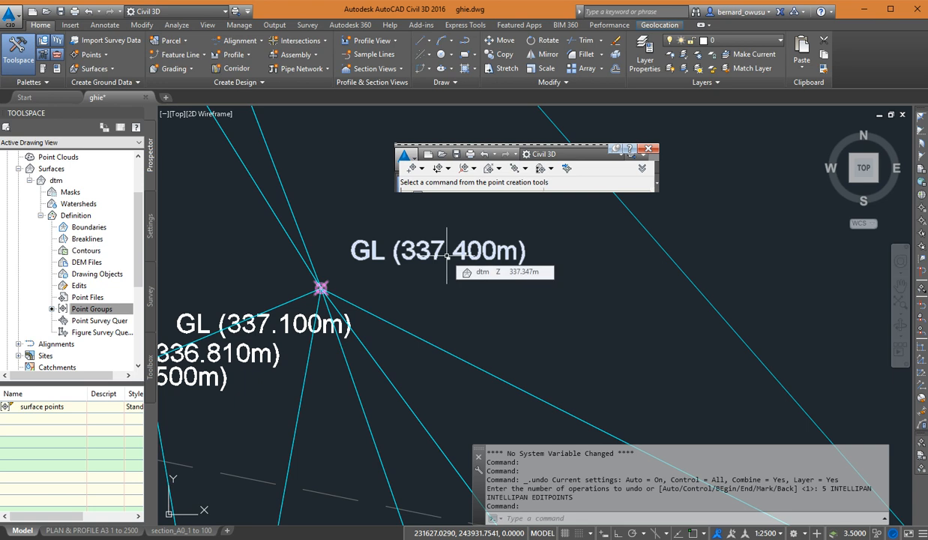
pyautogui.moveTo(458, 295); pyautogui.dragTo(474, 312, button='middle')
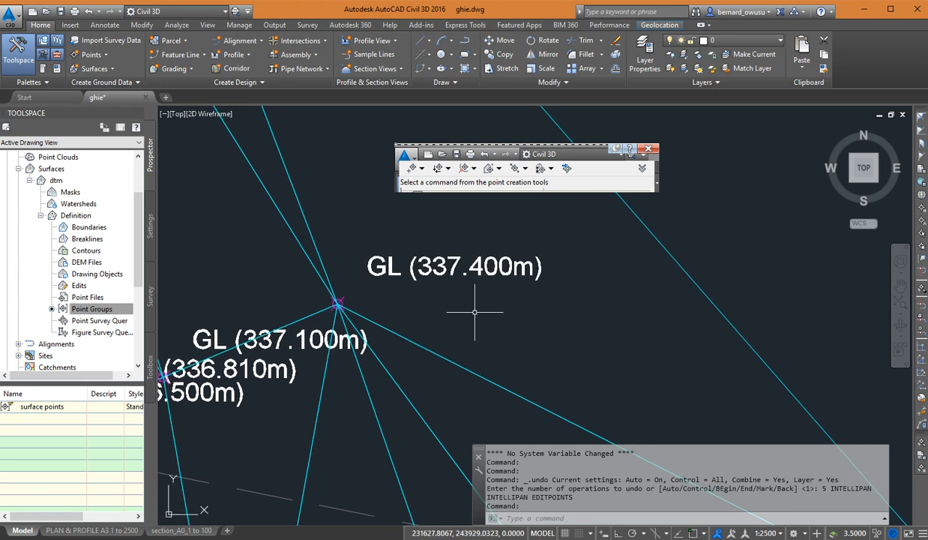
pyautogui.moveTo(433, 270); pyautogui.dragTo(445, 280, button='middle')
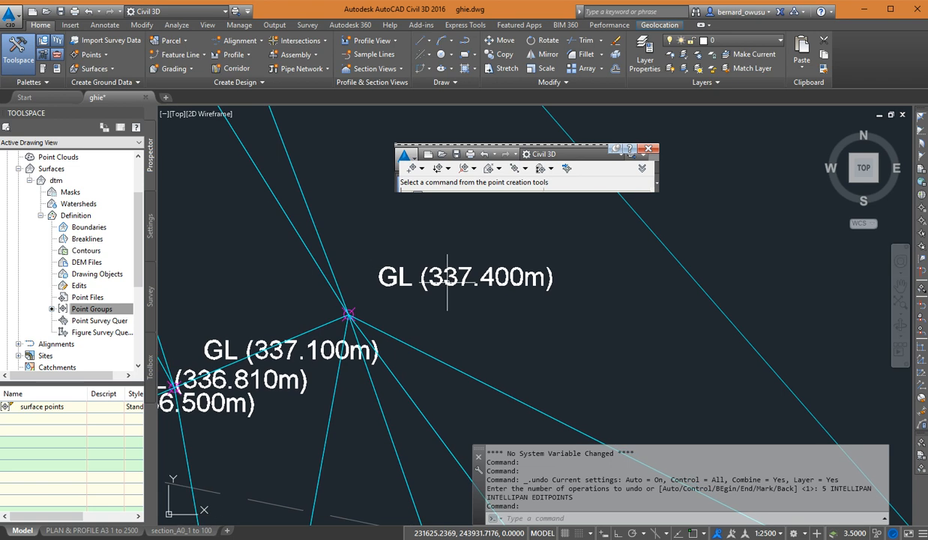
pyautogui.moveTo(440, 279)
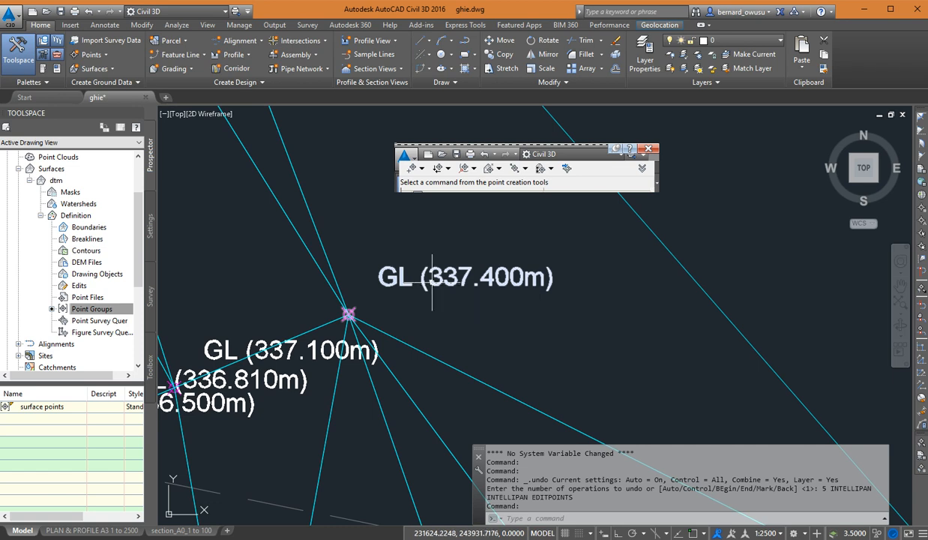
# List the 337.400 m ground level point in the Point Editor using Edit Points.
pyautogui.click(438, 298)
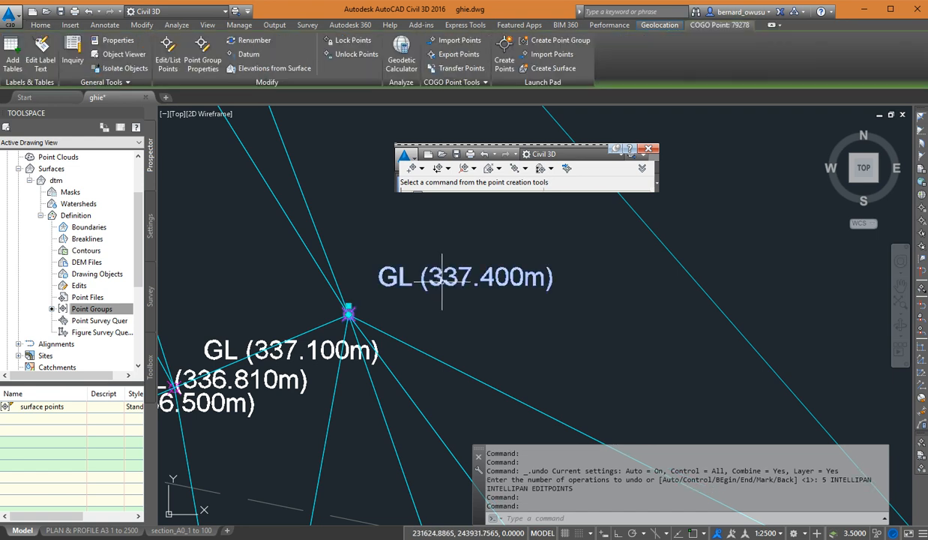
pyautogui.rightClick(442, 278)
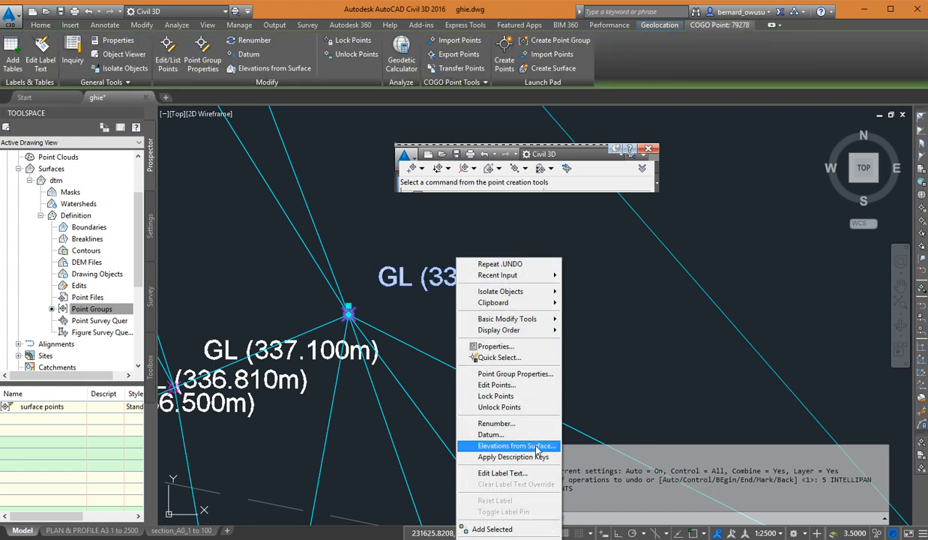
pyautogui.click(528, 385)
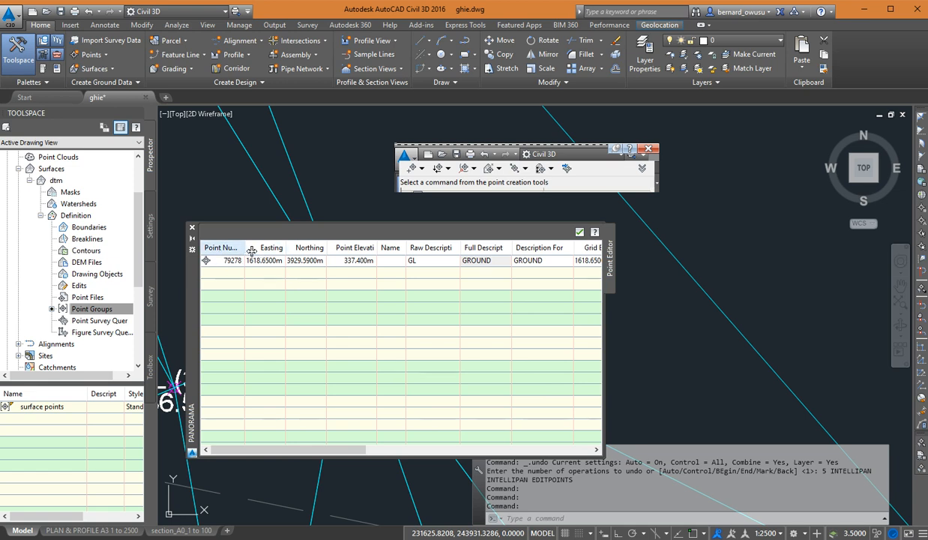
# Set the listed ground level point's elevation to 33.740 m and close the Point Editor.
pyautogui.click(356, 263)
pyautogui.click(358, 261)
pyautogui.click(354, 261)
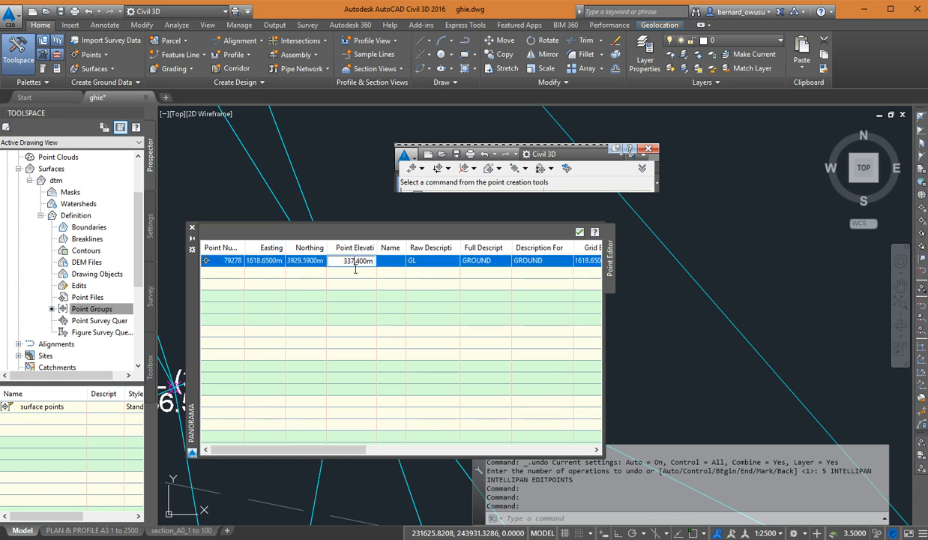
pyautogui.click(353, 263)
pyautogui.write('.')
pyautogui.press('Right')
pyautogui.press('Delete')
pyautogui.click(404, 335)
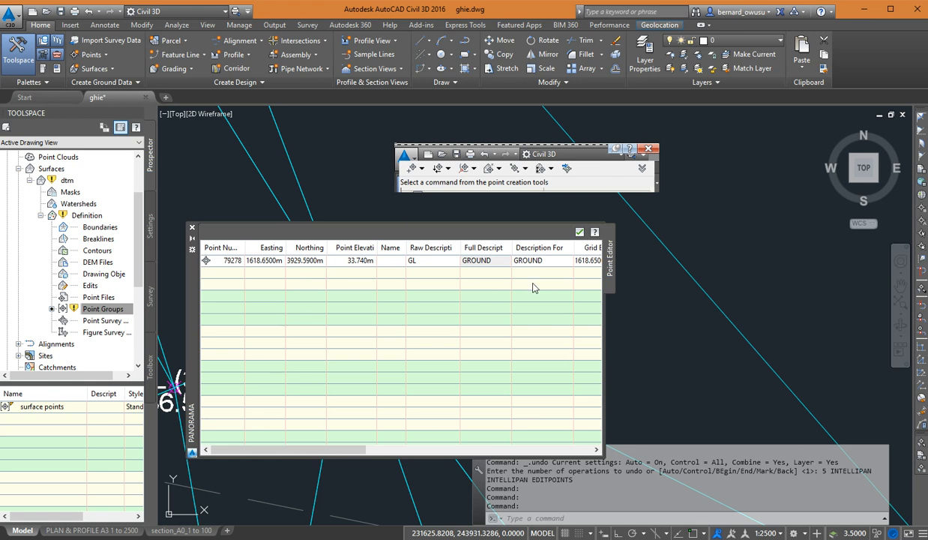
pyautogui.click(580, 231)
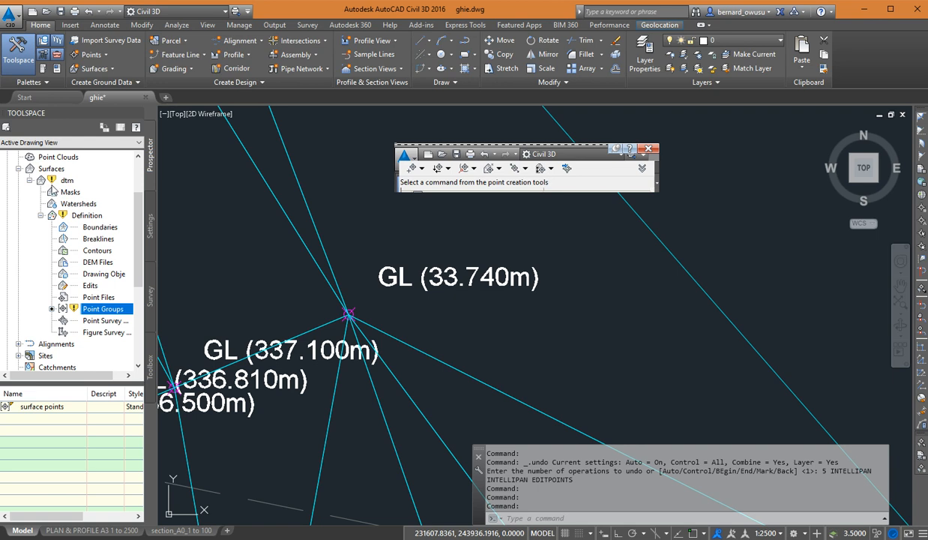
# Rebuild the dtm surface from the edited point and inspect the contours around the 33.740 m ground level point.
pyautogui.moveTo(52, 183)
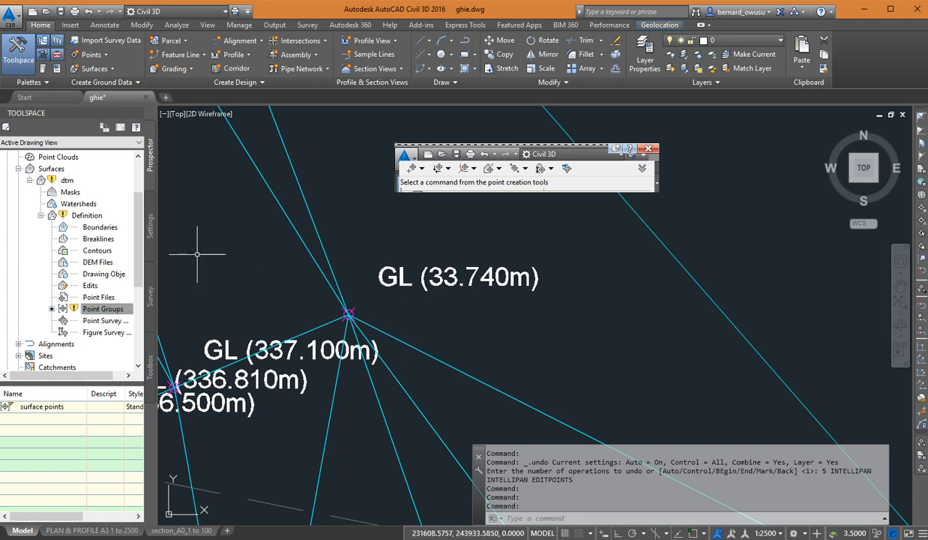
pyautogui.rightClick(71, 181)
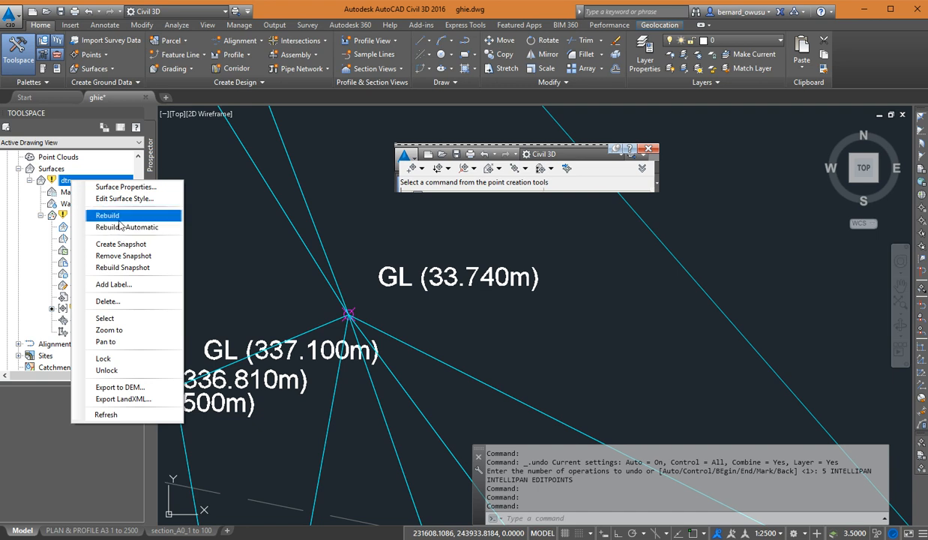
pyautogui.click(113, 215)
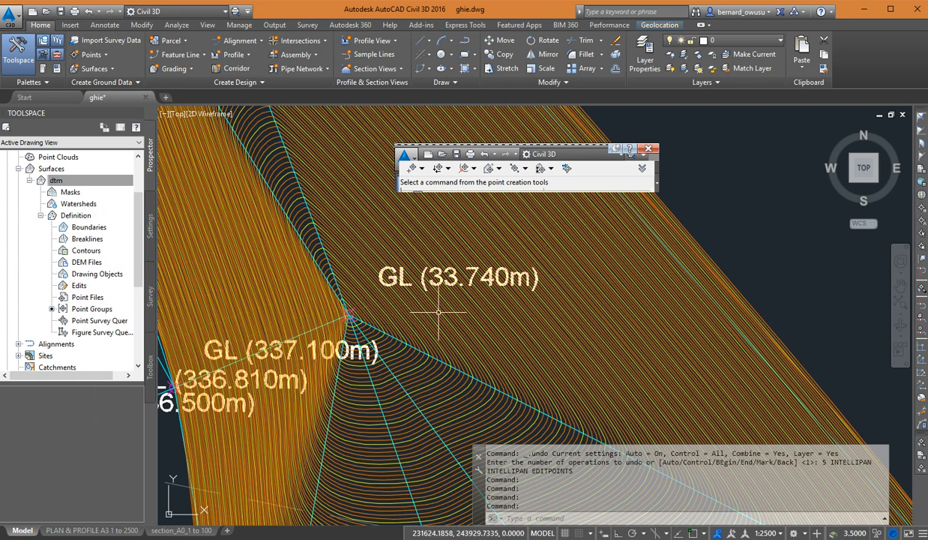
pyautogui.scroll(-2, 652, 371)
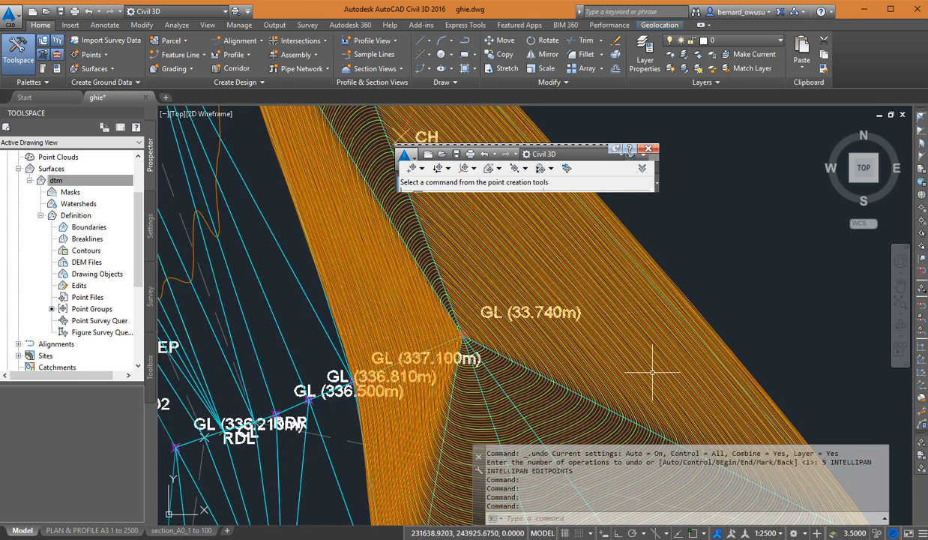
pyautogui.scroll(-4, 652, 371)
pyautogui.scroll(3, 629, 374)
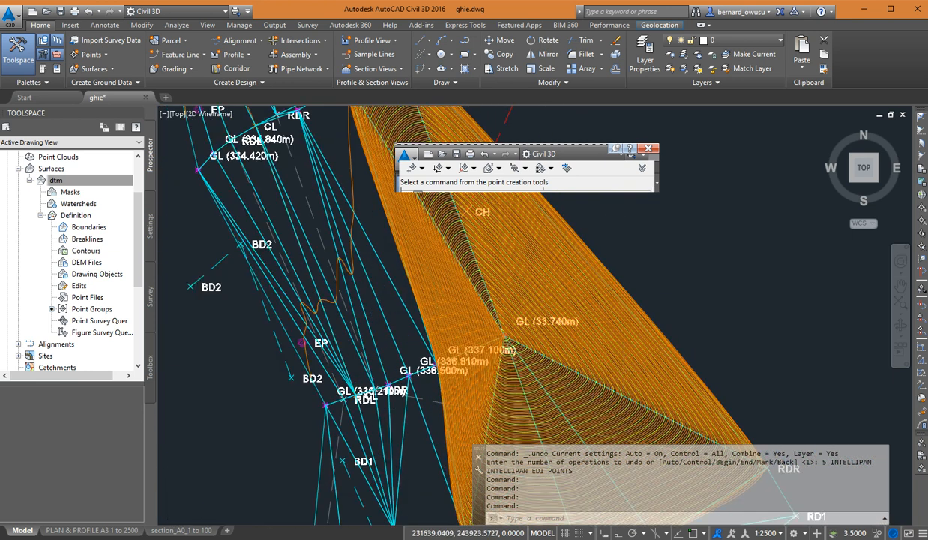
pyautogui.scroll(2, 621, 373)
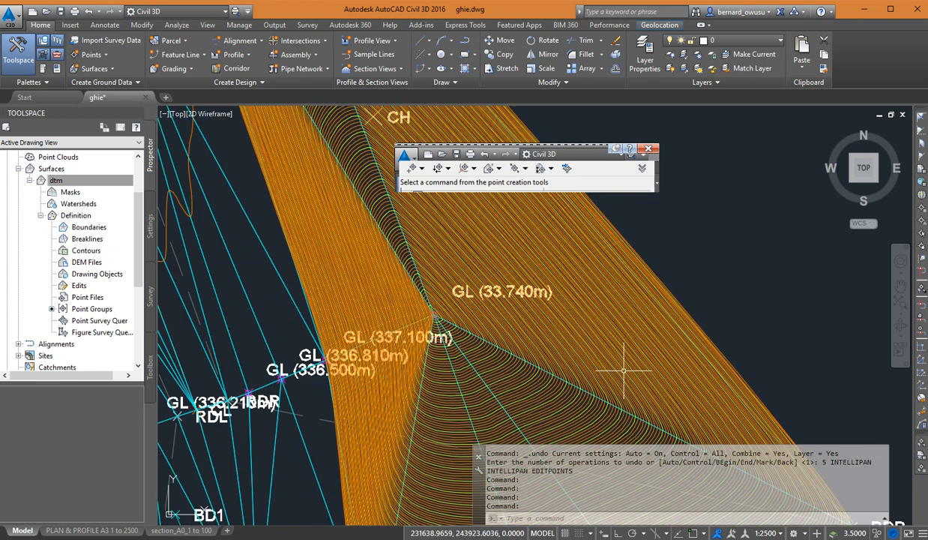
pyautogui.rightClick(60, 181)
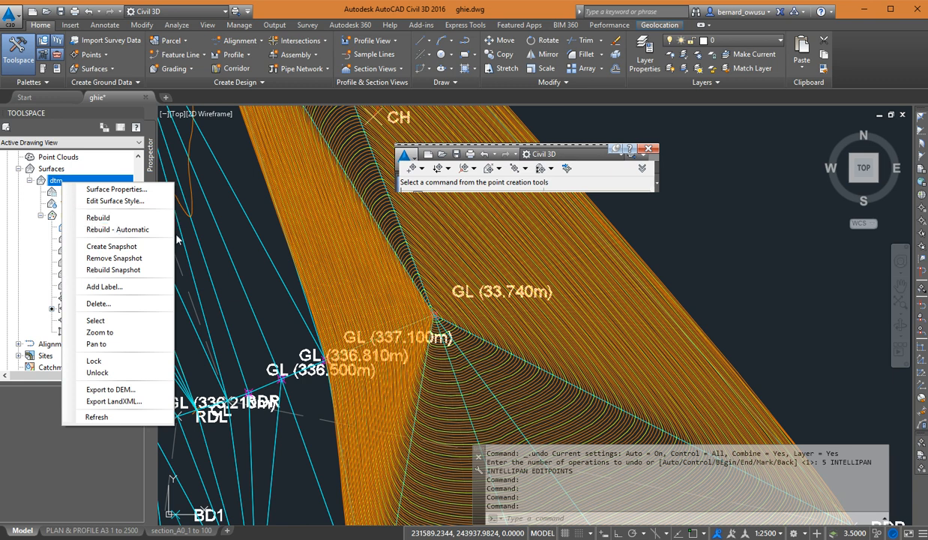
pyautogui.click(633, 235)
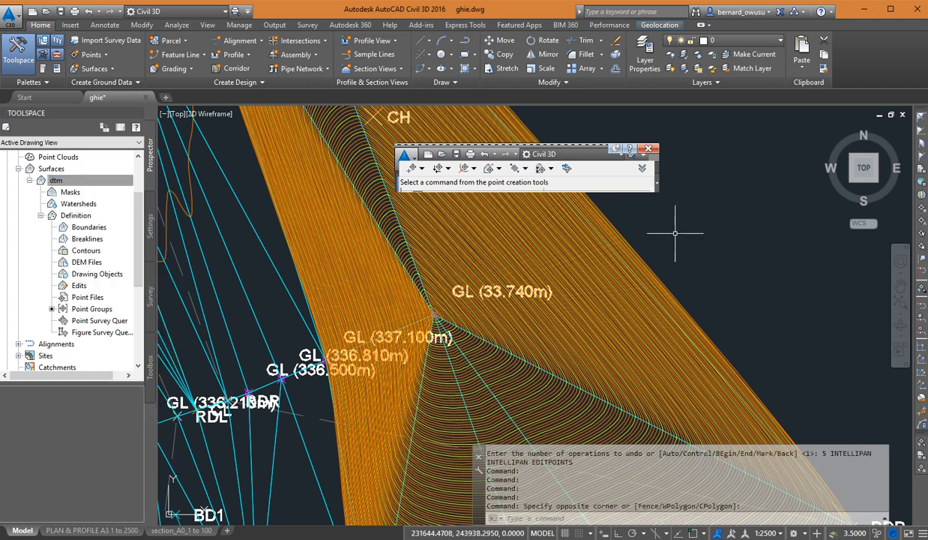
# Examine the dense dtm contours around the 33.740 m ground level point and check the surface elevation at and beside it.
pyautogui.scroll(-5, 555, 346)
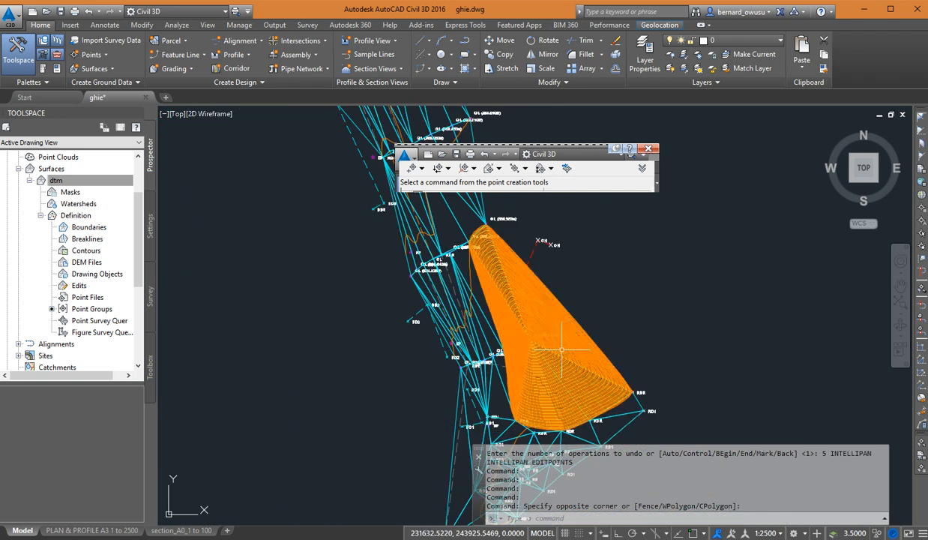
pyautogui.moveTo(559, 351); pyautogui.dragTo(515, 344, button='middle')
pyautogui.moveTo(512, 347)
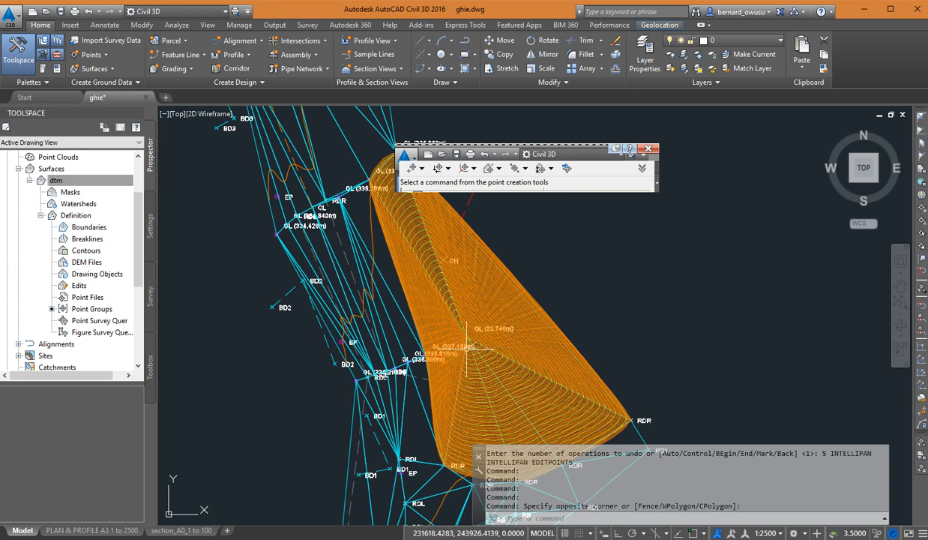
pyautogui.scroll(3, 416, 341)
pyautogui.scroll(2, 416, 341)
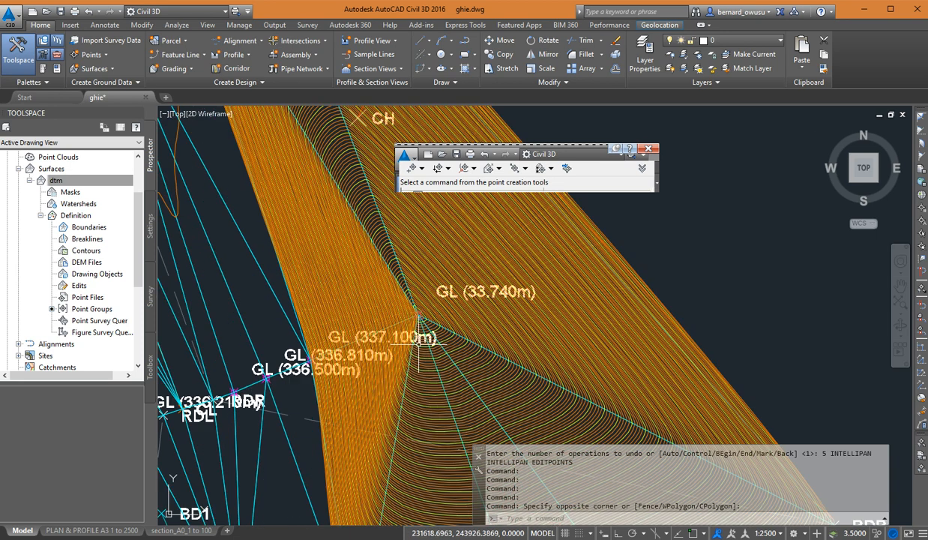
pyautogui.moveTo(419, 342)
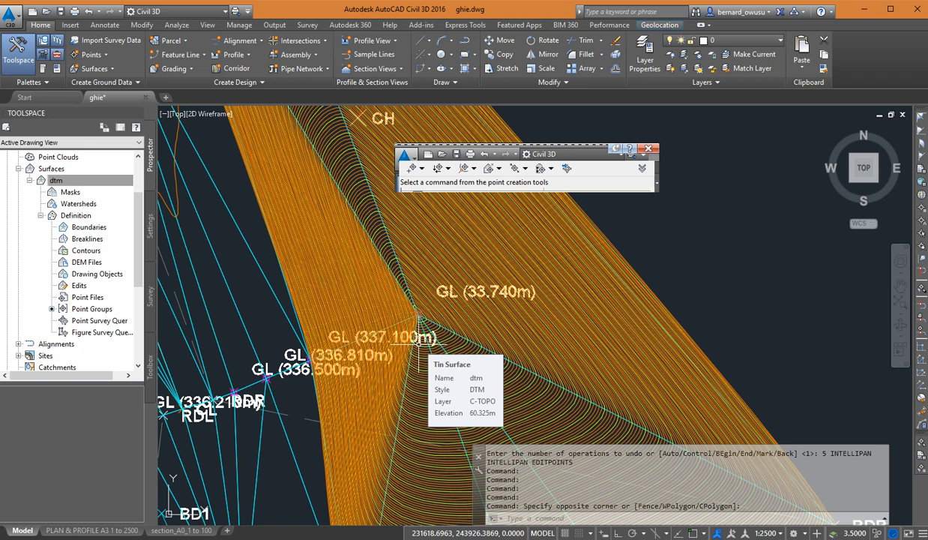
pyautogui.scroll(-5, 418, 338)
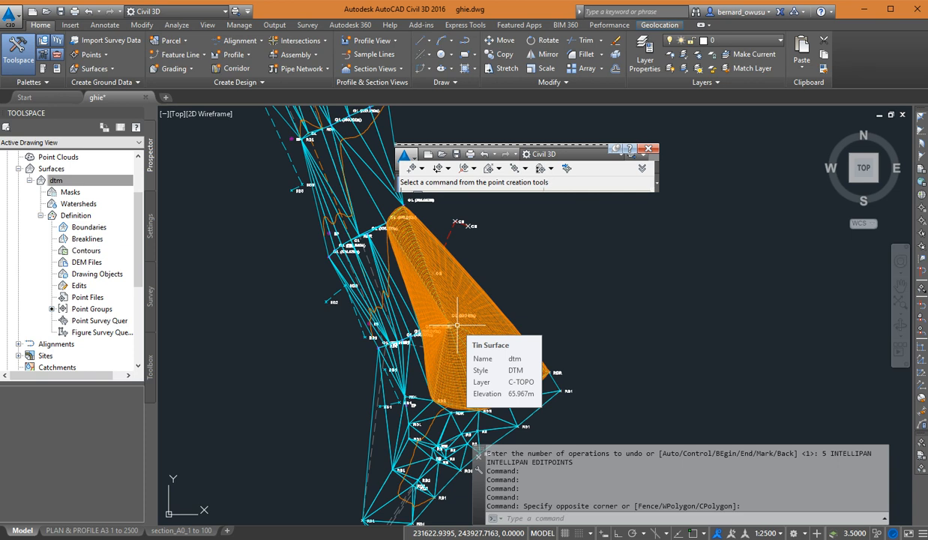
pyautogui.scroll(10, 456, 326)
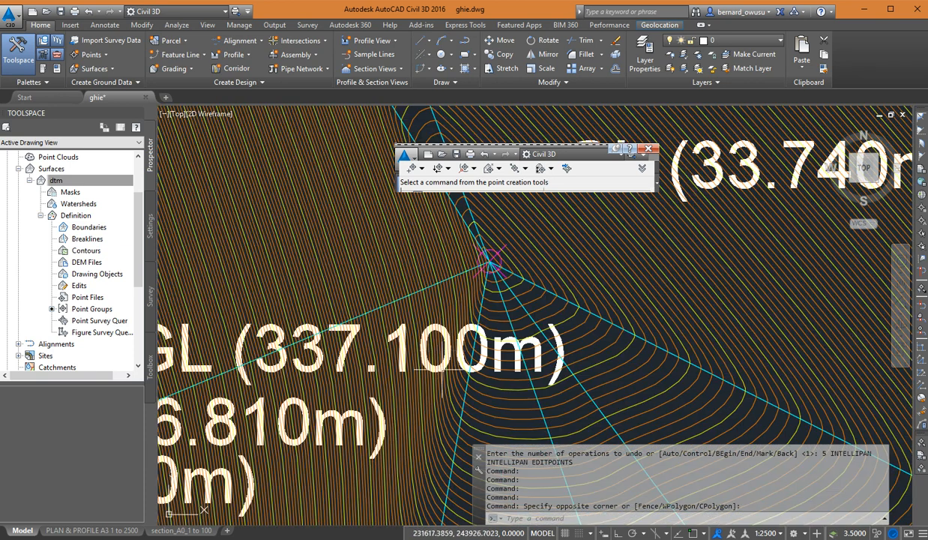
pyautogui.scroll(-10, 441, 367)
pyautogui.scroll(8, 441, 367)
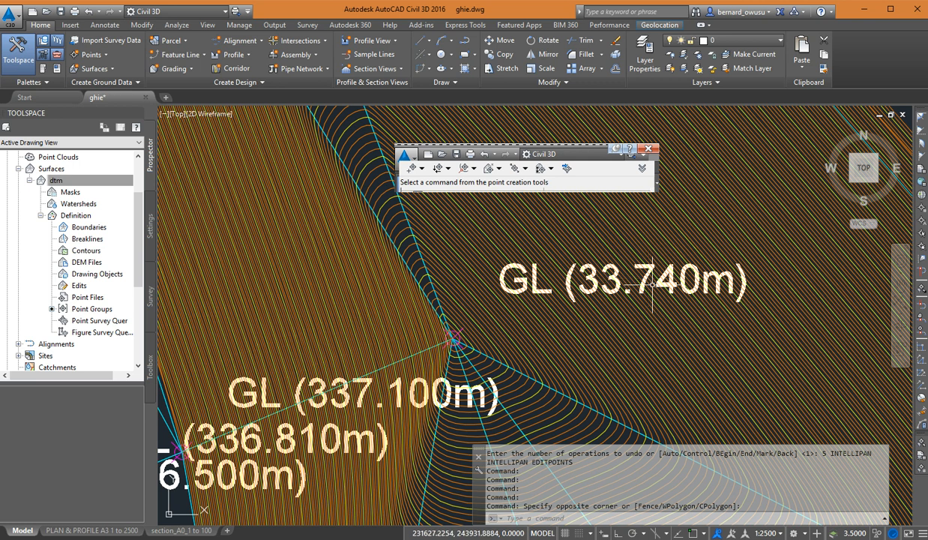
pyautogui.moveTo(654, 287)
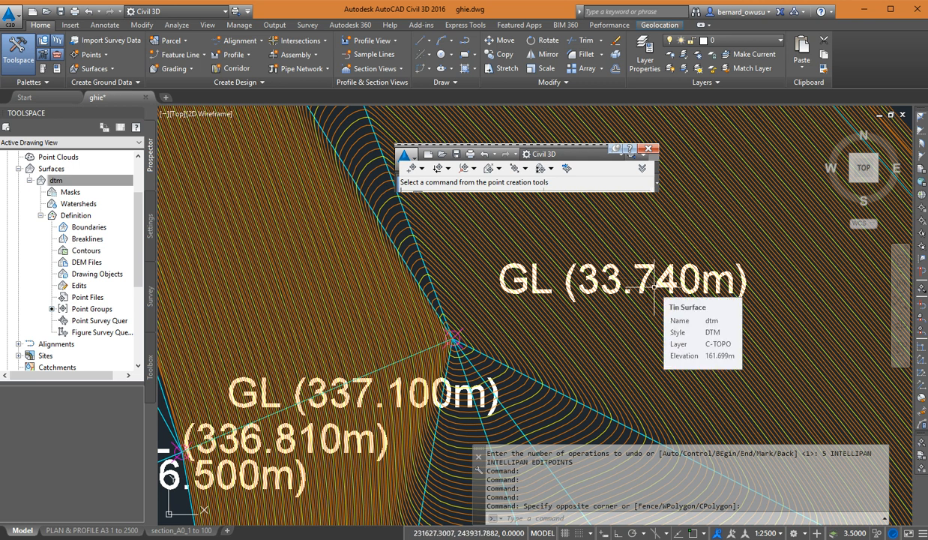
pyautogui.scroll(-3, 650, 296)
pyautogui.scroll(2, 646, 307)
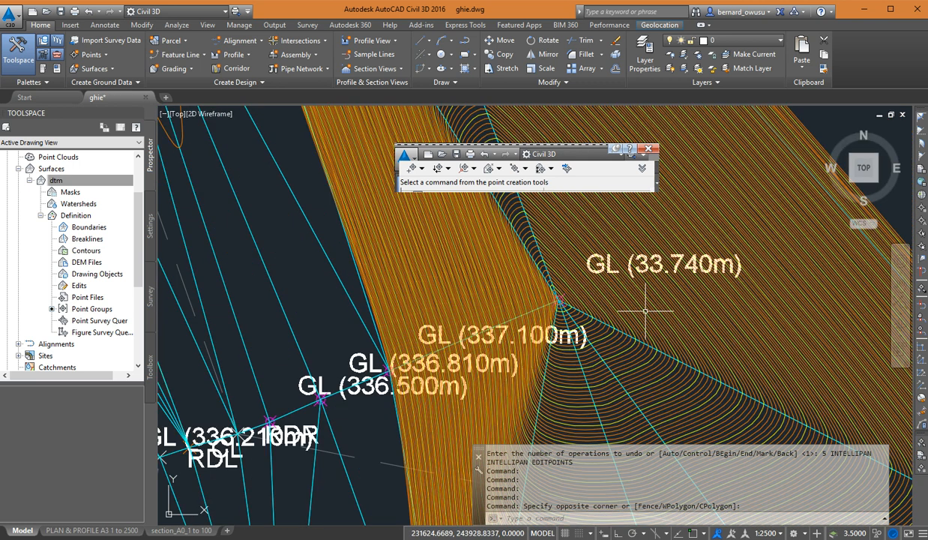
pyautogui.scroll(5, 645, 309)
pyautogui.scroll(-2, 616, 285)
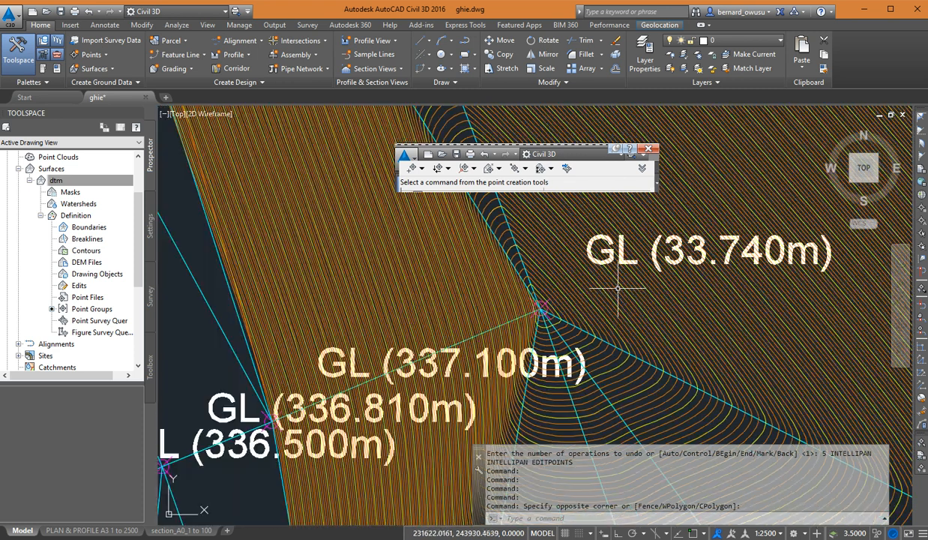
pyautogui.moveTo(618, 290)
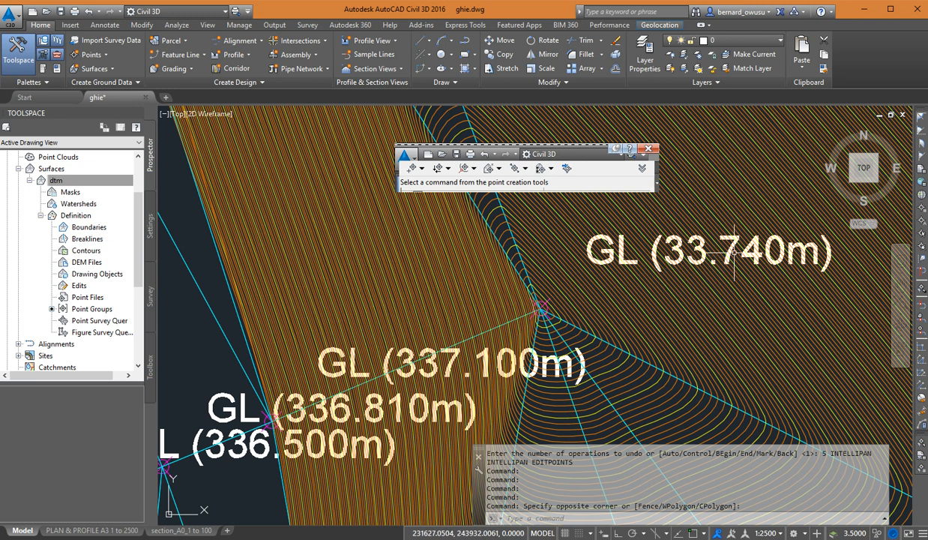
# List the 33.740 m ground level point in the Point Editor using Edit Points.
pyautogui.scroll(4, 536, 309)
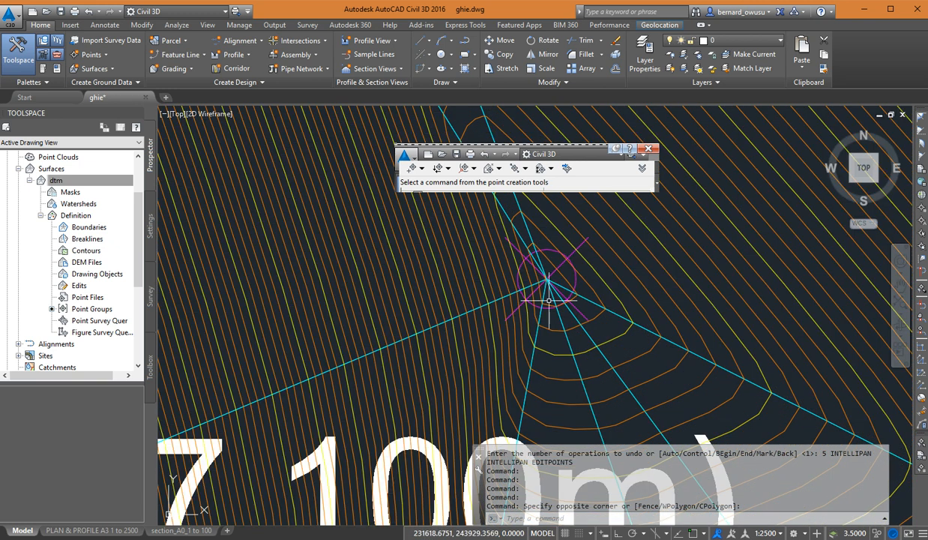
pyautogui.click(571, 252)
pyautogui.press('Escape')
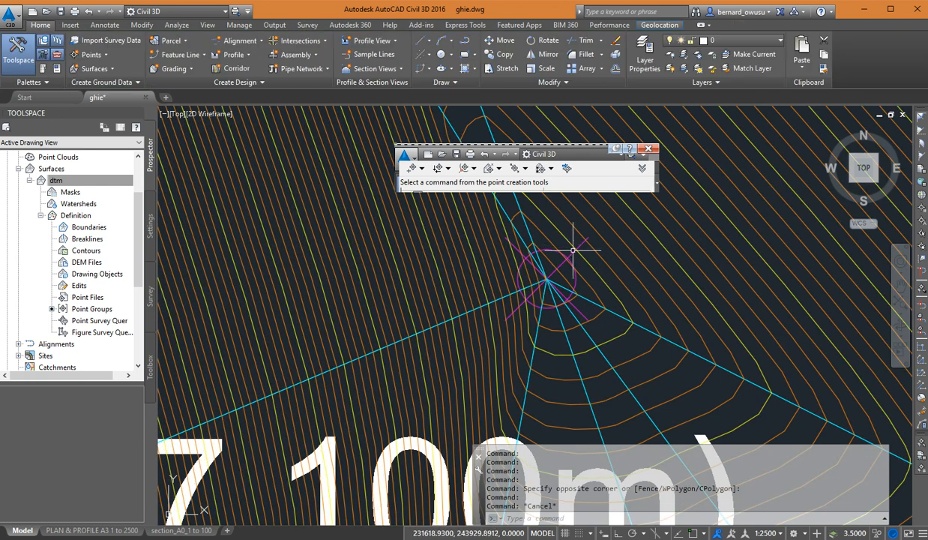
pyautogui.click(550, 270)
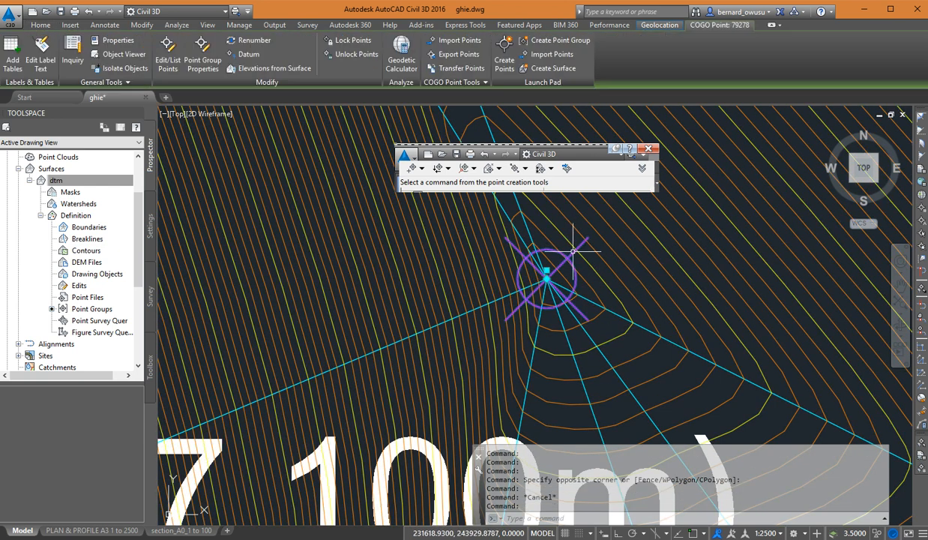
pyautogui.rightClick(610, 261)
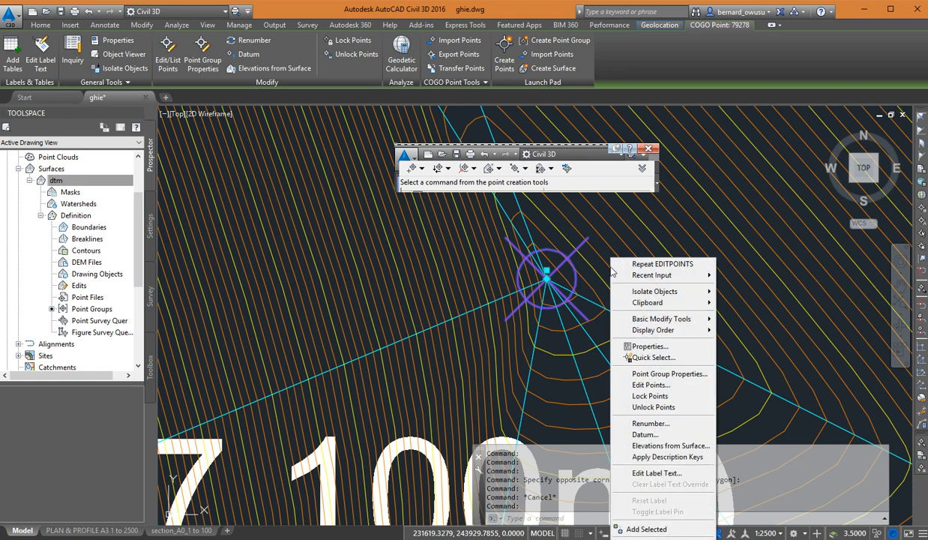
pyautogui.click(643, 378)
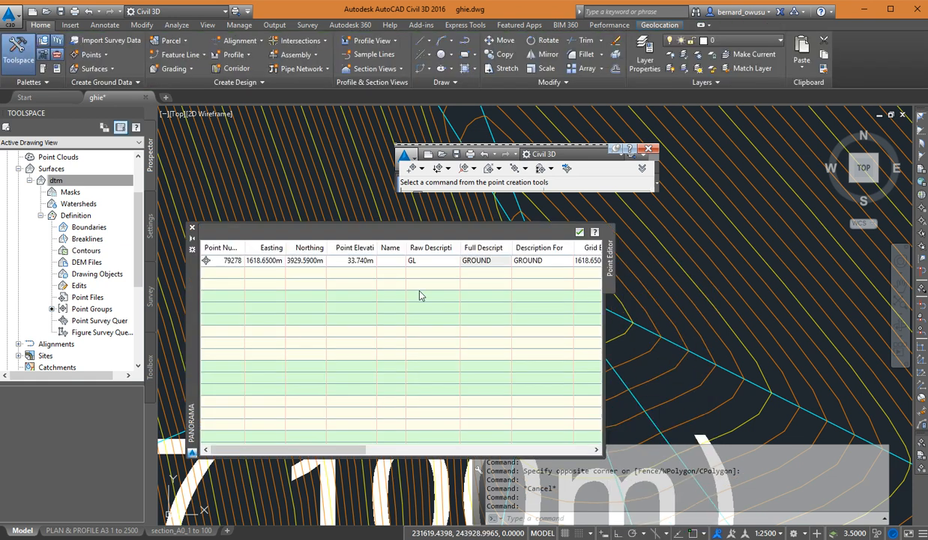
# Set the listed ground level point's elevation to 337.400 m and close the Point Editor.
pyautogui.click(360, 261)
pyautogui.click(361, 262)
pyautogui.click(360, 261)
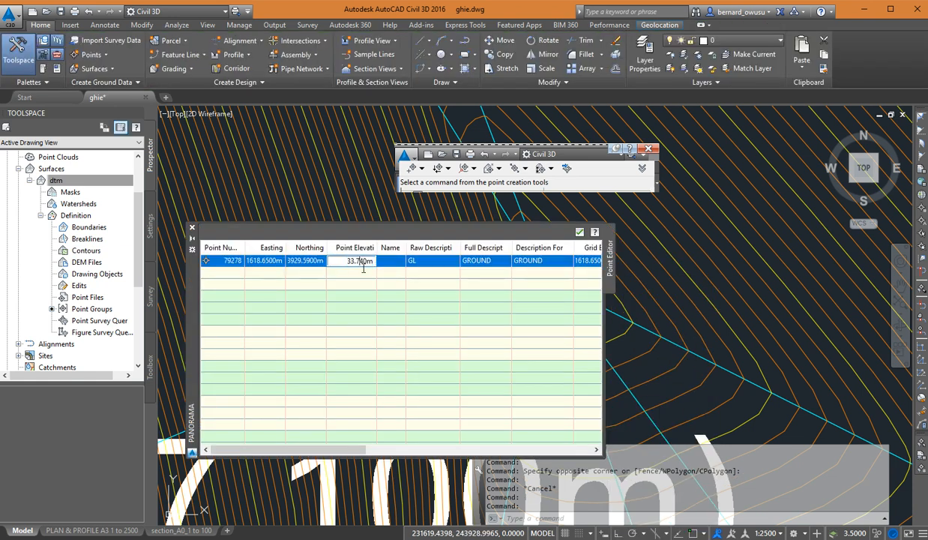
pyautogui.press('Left')
pyautogui.press('BackSpace')
pyautogui.write('.')
pyautogui.press('Return')
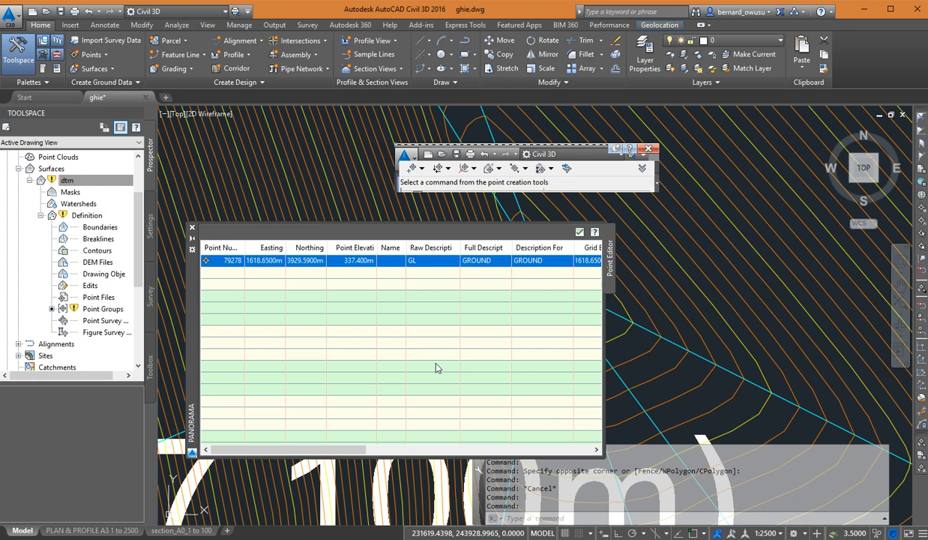
pyautogui.click(580, 232)
# Rebuild the dtm surface from the corrected 337.400 m point and check the surface elevation beside it.
pyautogui.click(58, 180)
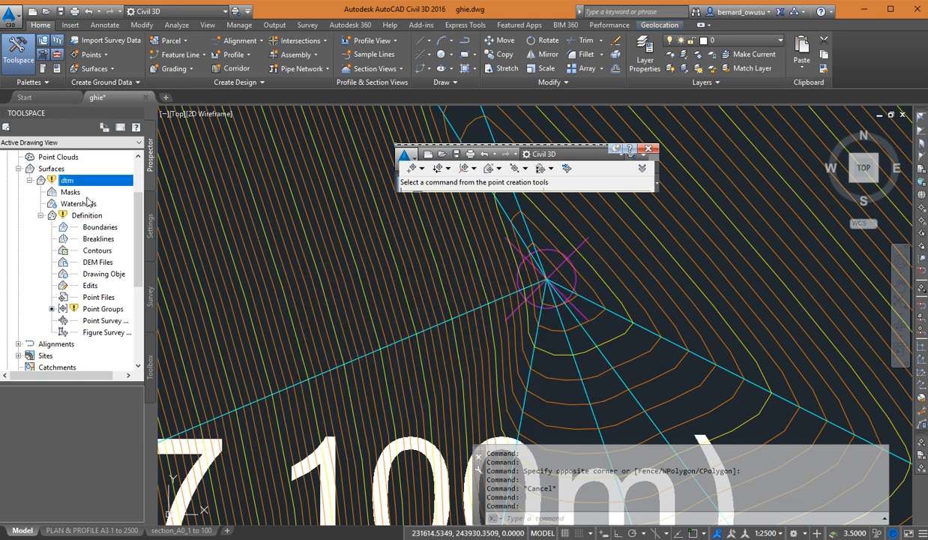
pyautogui.rightClick(89, 186)
pyautogui.click(112, 211)
pyautogui.moveTo(614, 335)
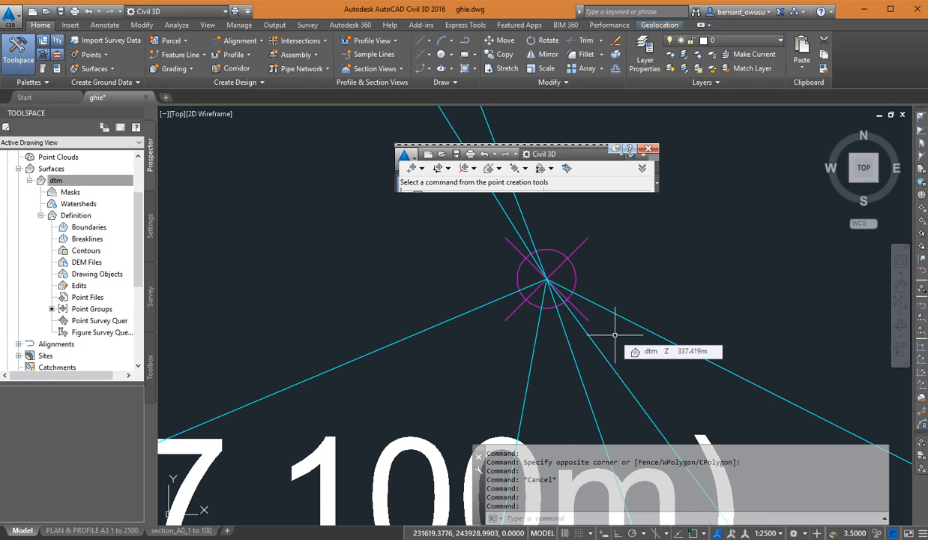
# List the 337.400 m ground level point at the end of the cross-section in the Point Editor again.
pyautogui.scroll(-5, 615, 335)
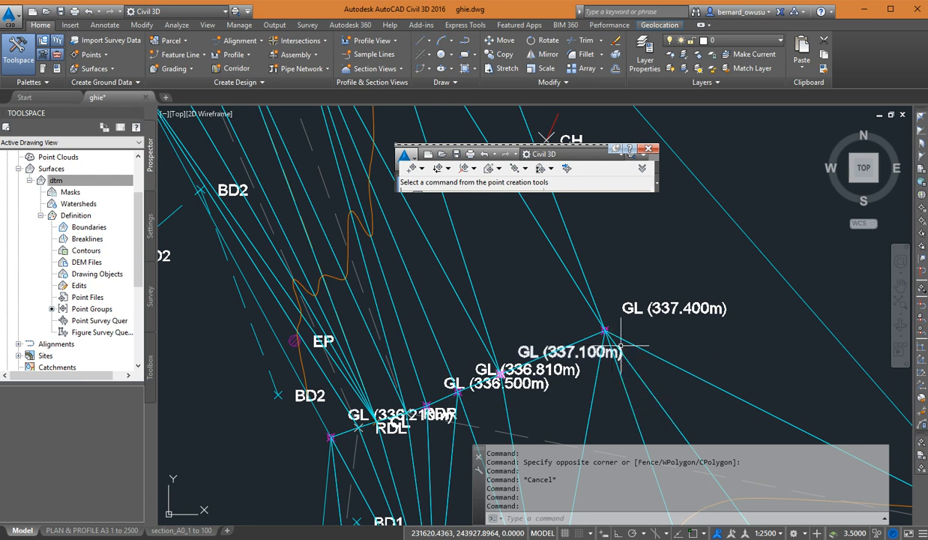
pyautogui.click(648, 308)
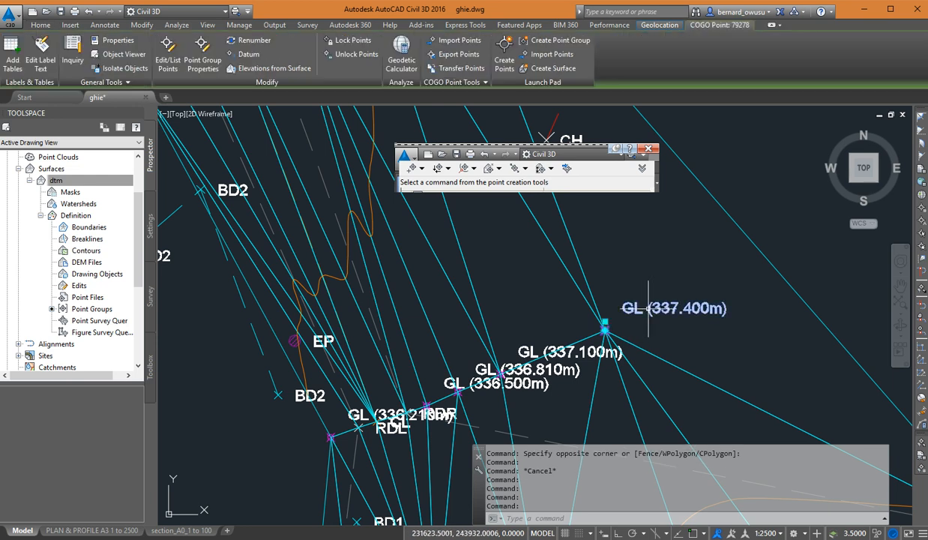
pyautogui.rightClick(651, 308)
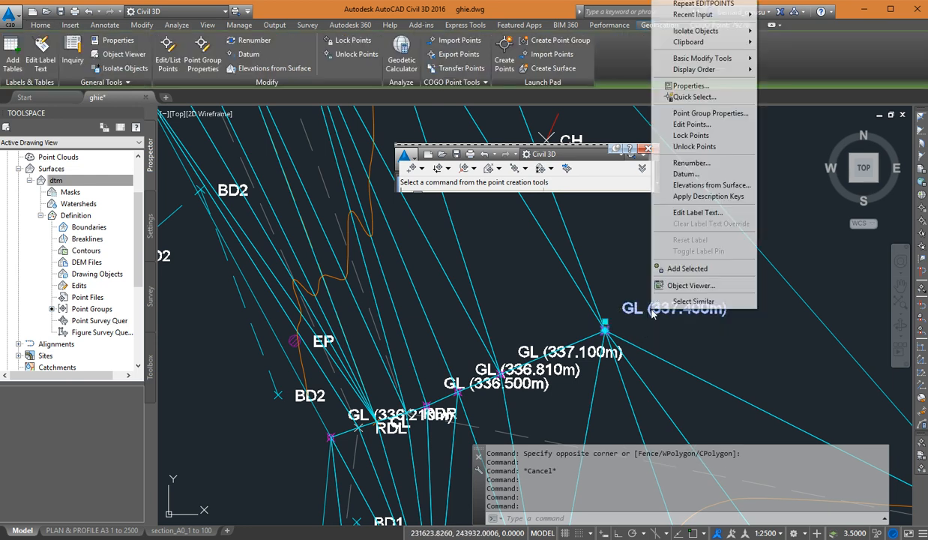
pyautogui.click(690, 124)
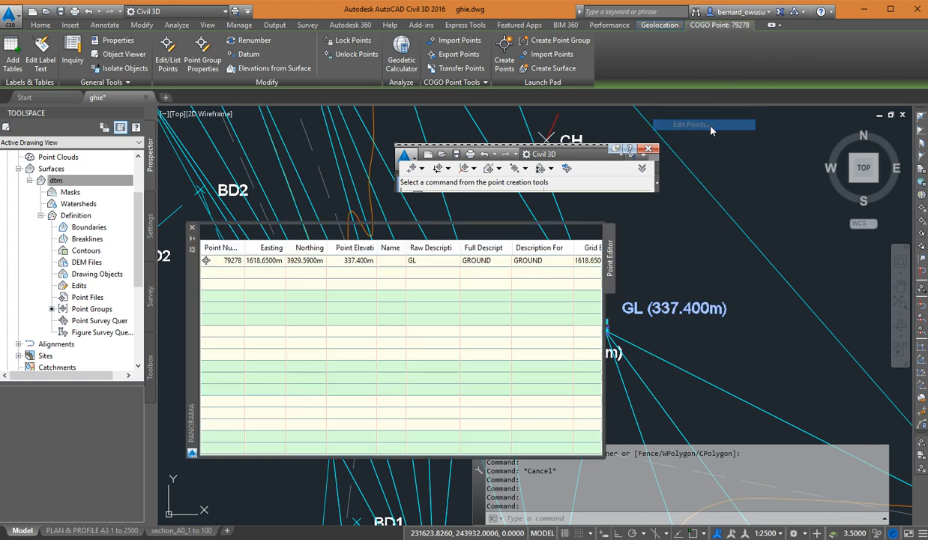
# Change the listed ground level point's elevation back to 33.740 m and close the Point Editor.
pyautogui.click(363, 260)
pyautogui.click(364, 260)
pyautogui.click(353, 263)
pyautogui.write('.')
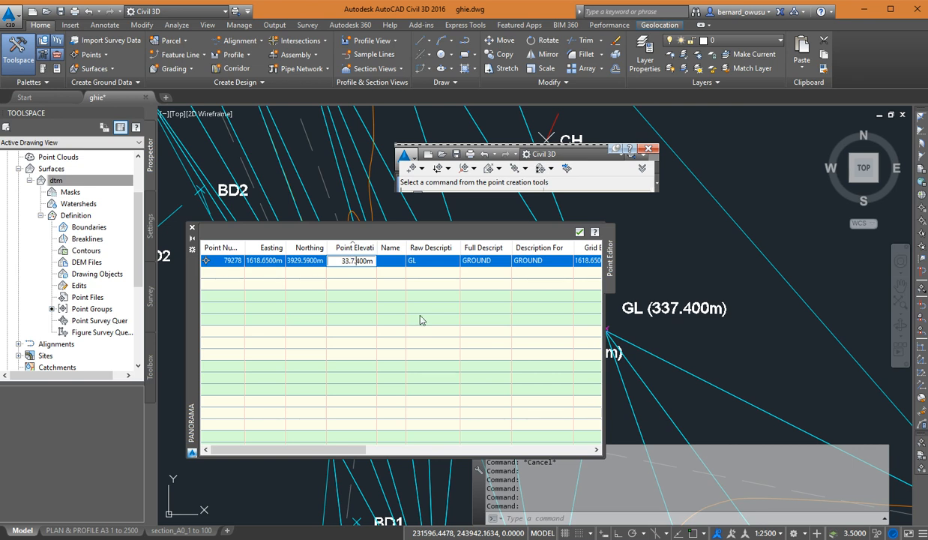
pyautogui.click(356, 306)
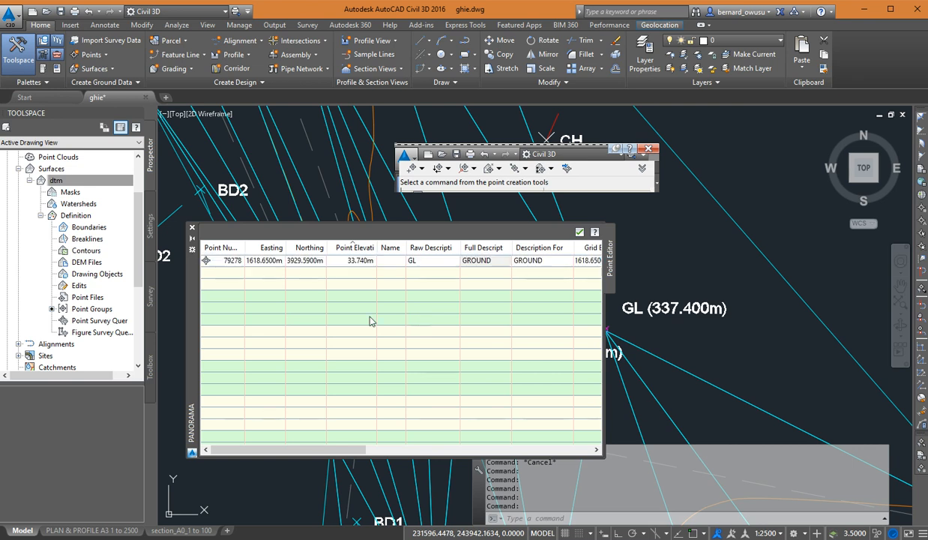
pyautogui.click(578, 232)
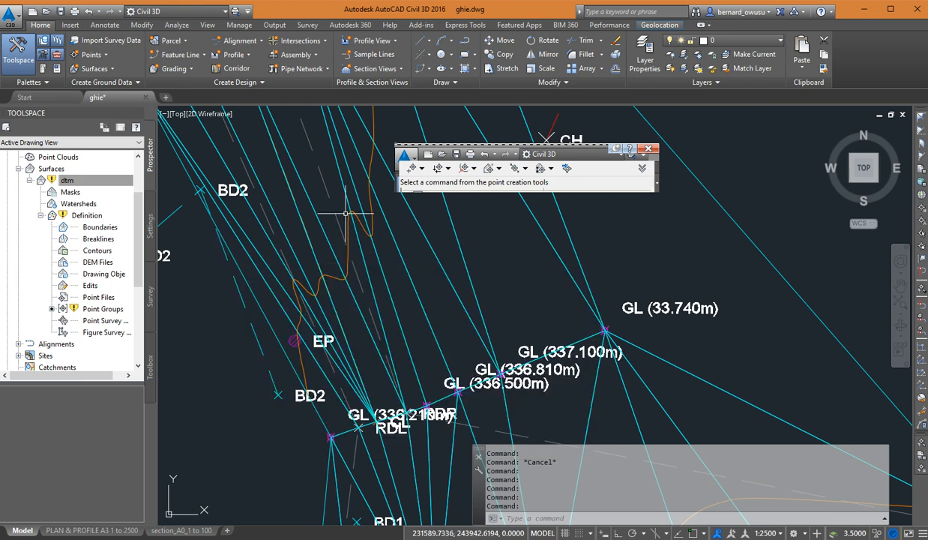
# Rebuild the dtm surface with the 33.740 m point and inspect the contours around that point.
pyautogui.rightClick(90, 182)
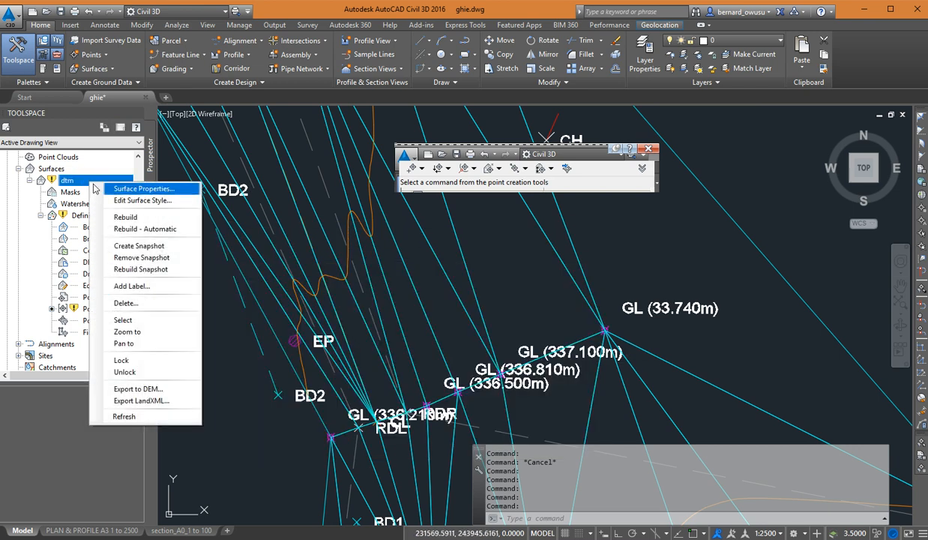
pyautogui.click(125, 217)
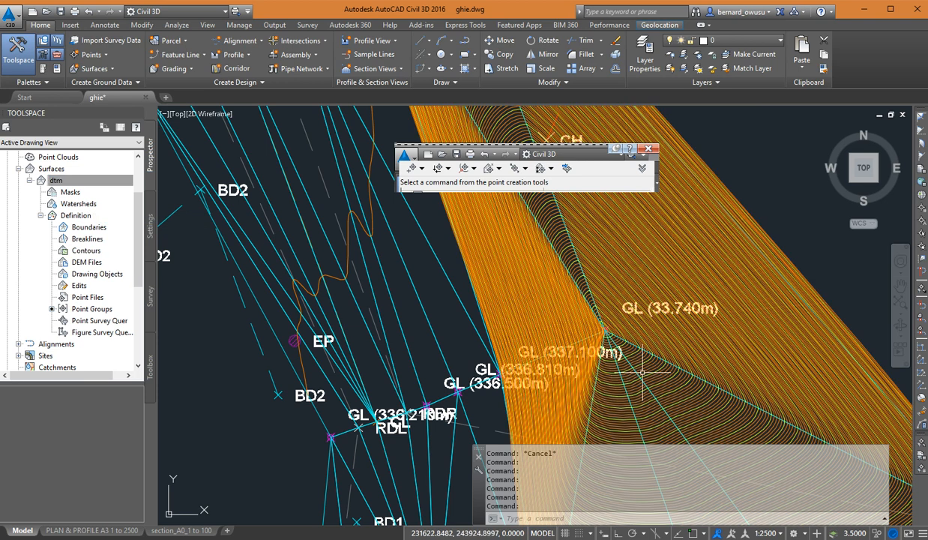
pyautogui.scroll(3, 622, 337)
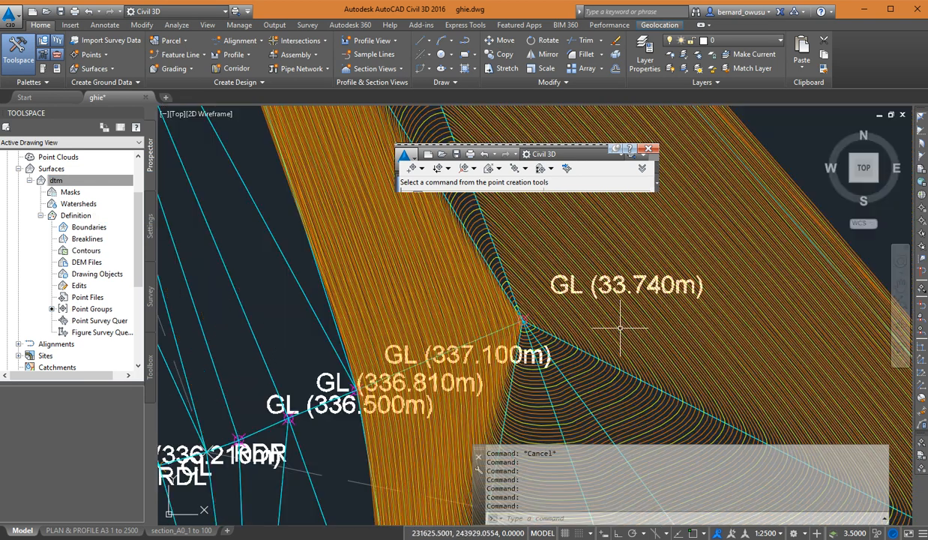
pyautogui.moveTo(620, 328)
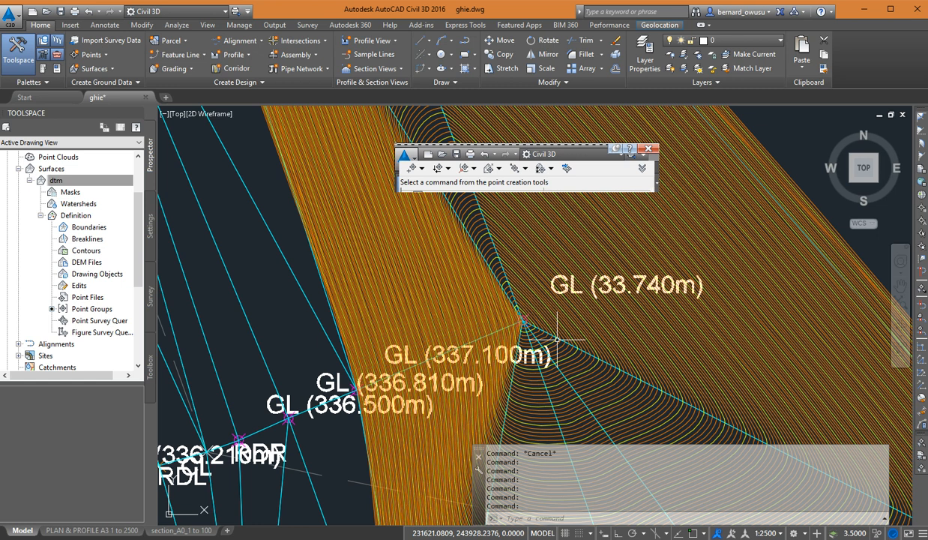
# Open the dtm surface's properties and review its general information and definition options.
pyautogui.click(65, 181)
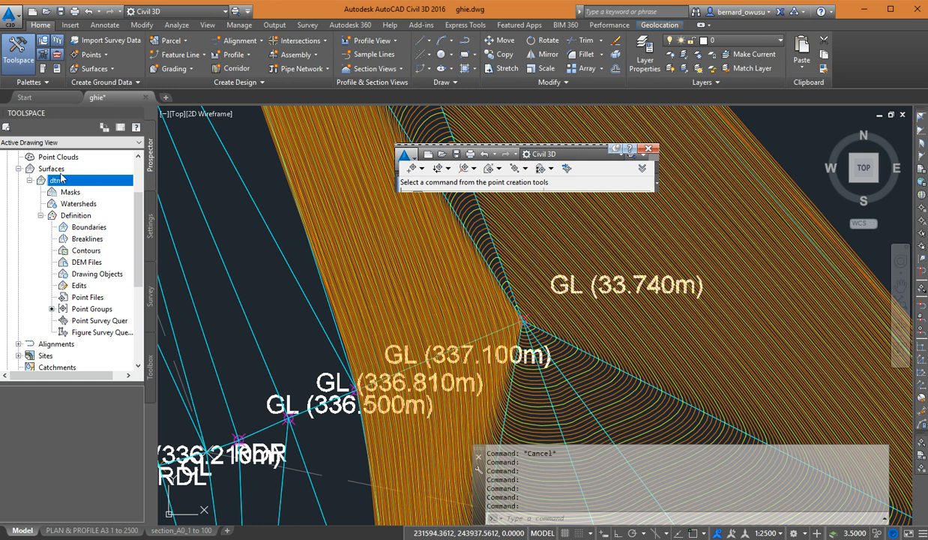
pyautogui.rightClick(67, 182)
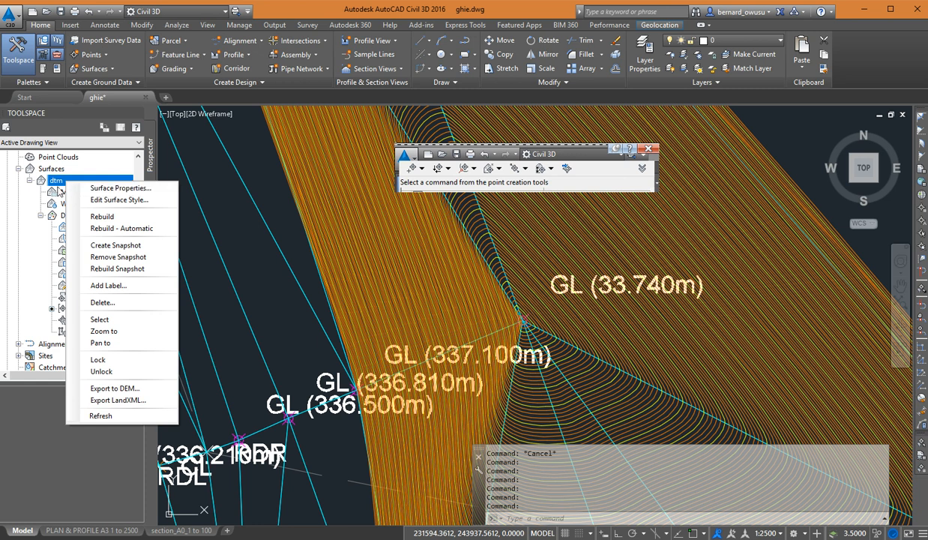
pyautogui.rightClick(57, 180)
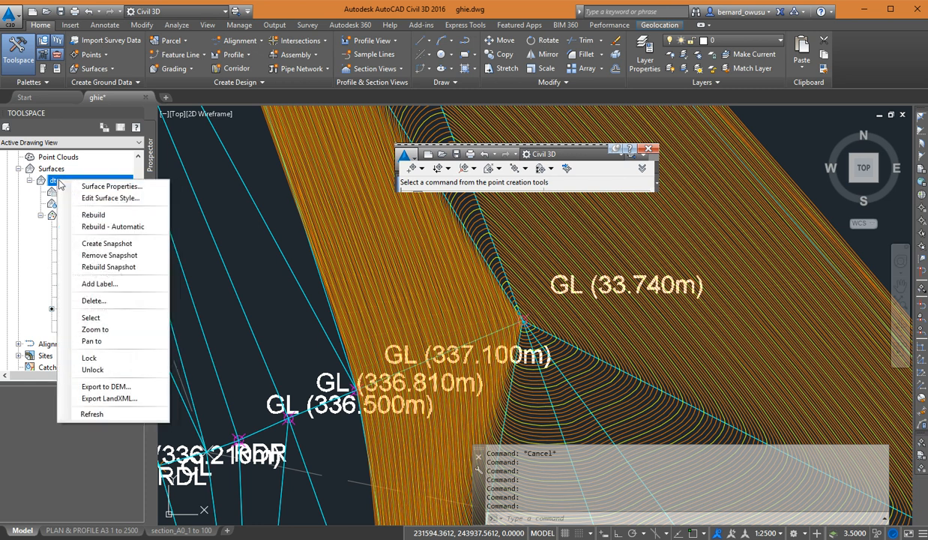
pyautogui.click(105, 186)
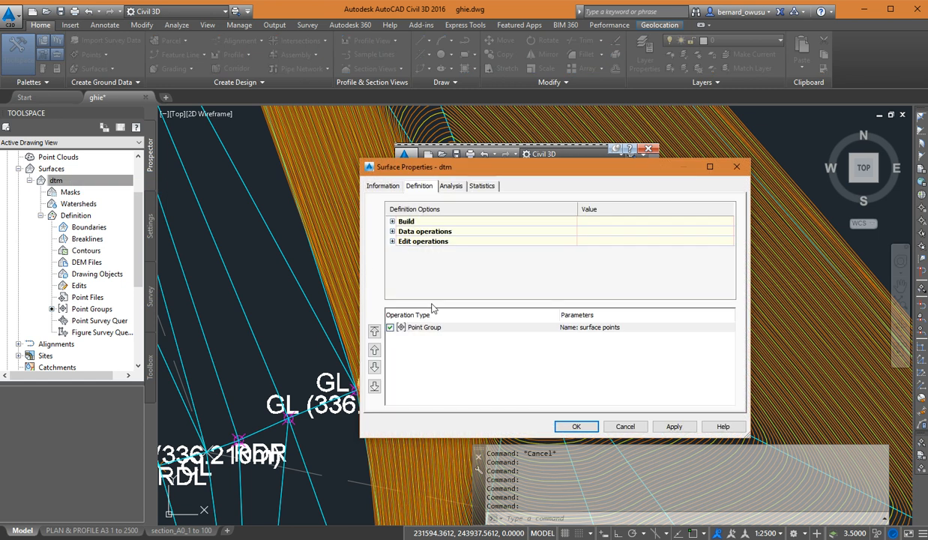
pyautogui.moveTo(537, 165); pyautogui.dragTo(522, 183)
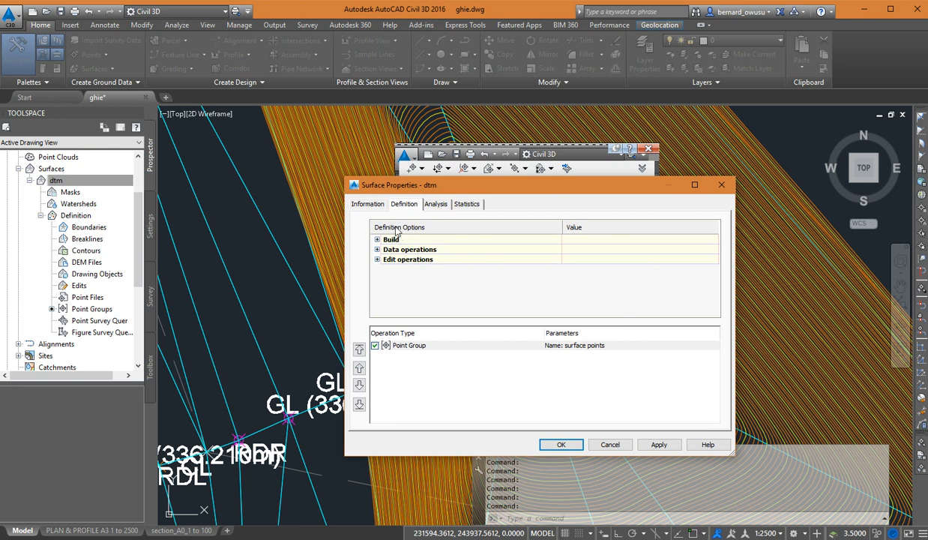
pyautogui.click(367, 207)
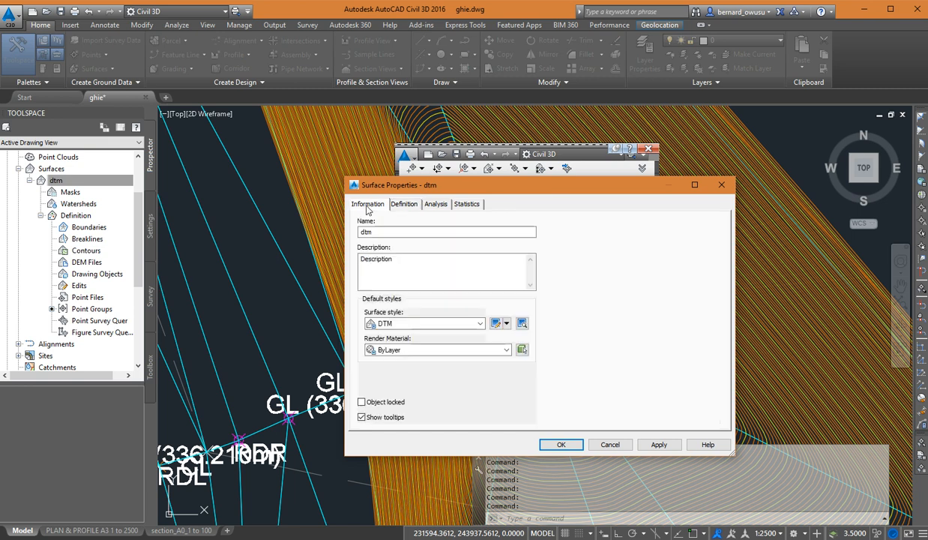
pyautogui.click(405, 206)
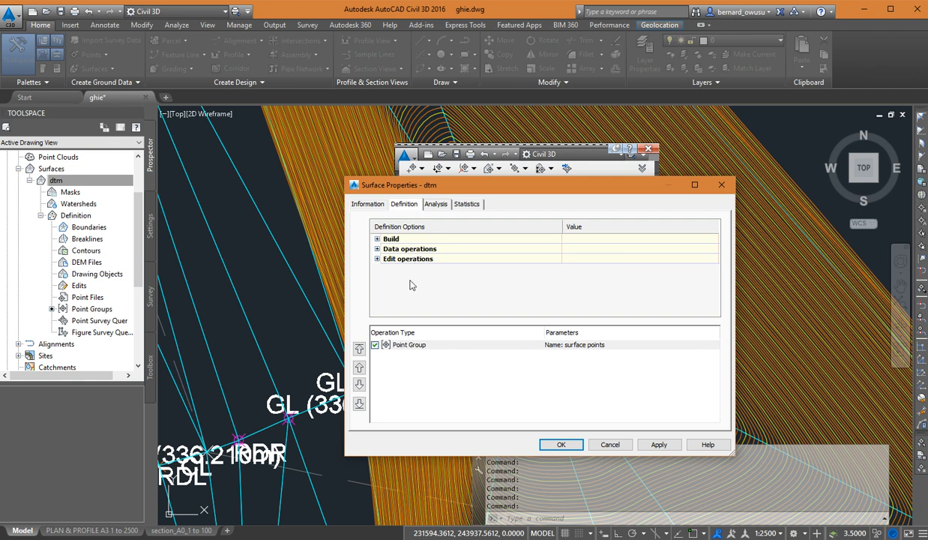
# Try to exclude elevations less than 200 m in the Build options of the dtm surface definition.
pyautogui.click(377, 239)
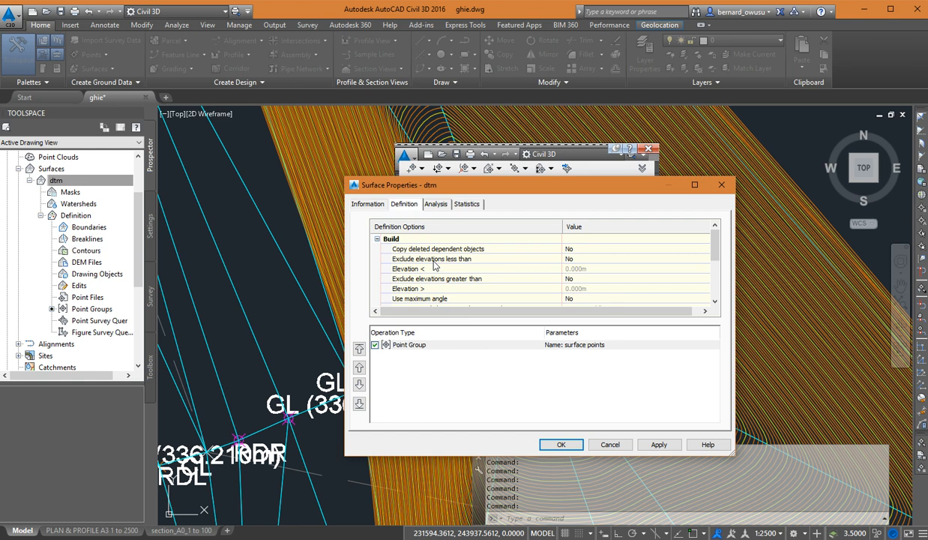
pyautogui.click(607, 259)
pyautogui.click(602, 270)
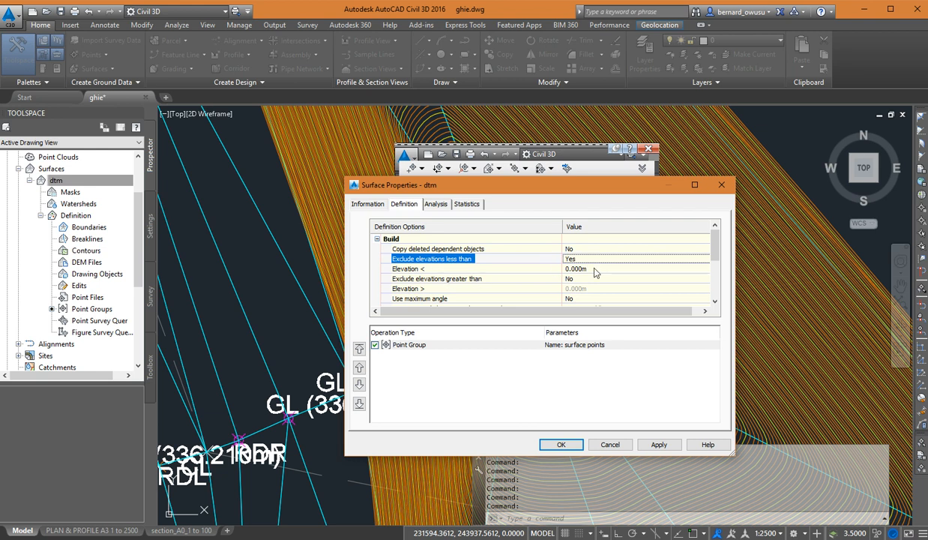
pyautogui.click(598, 270)
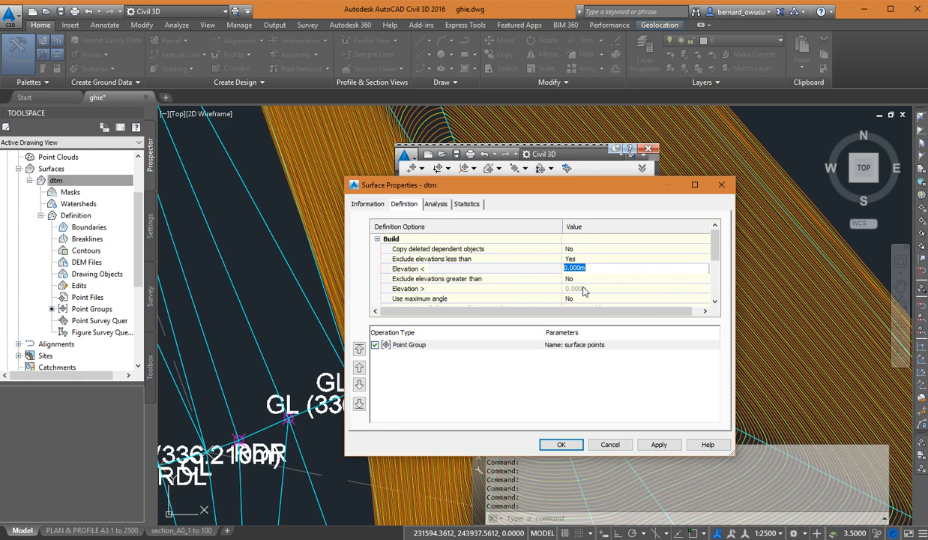
pyautogui.write('200')
pyautogui.click(566, 441)
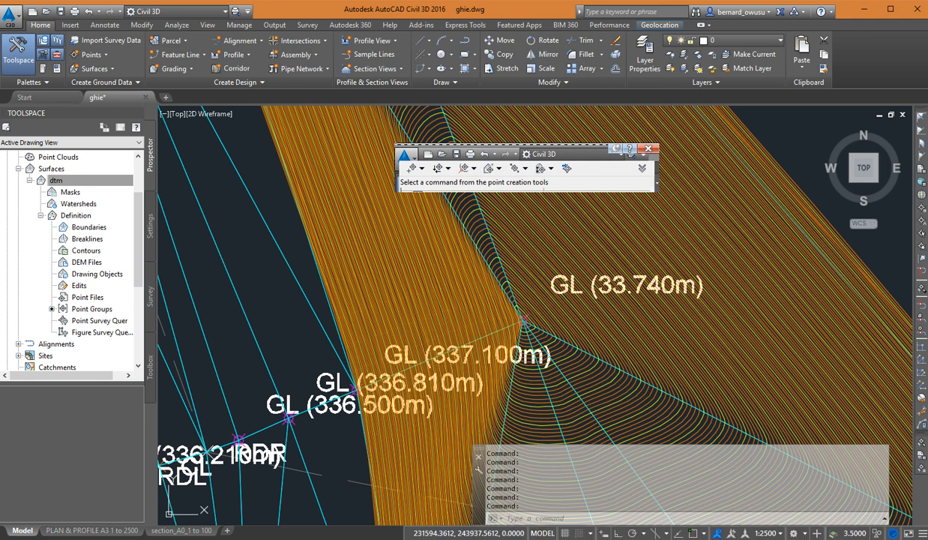
# Reopen the dtm surface's properties and expand the Build definition options, keeping Copy deleted dependent objects at No.
pyautogui.click(109, 181)
pyautogui.rightClick(110, 187)
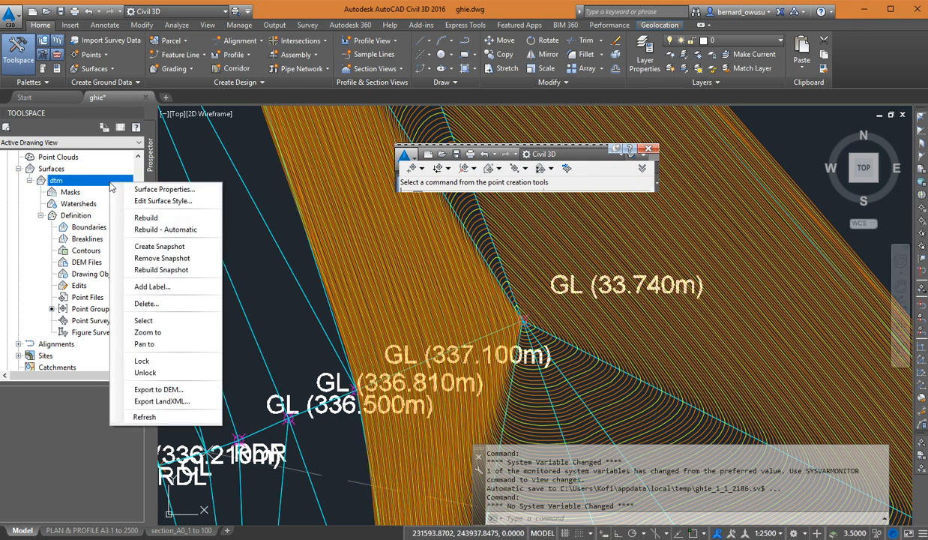
pyautogui.click(129, 184)
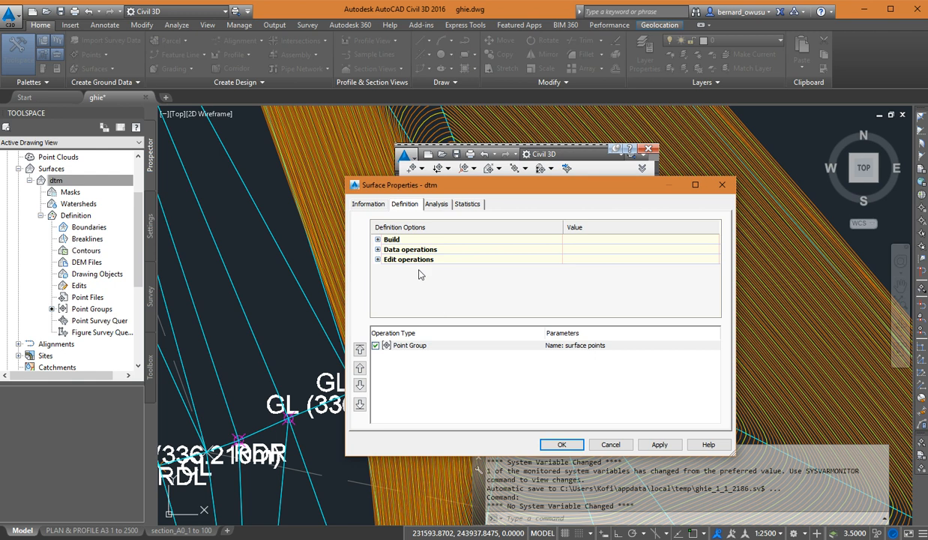
pyautogui.click(379, 239)
pyautogui.click(567, 248)
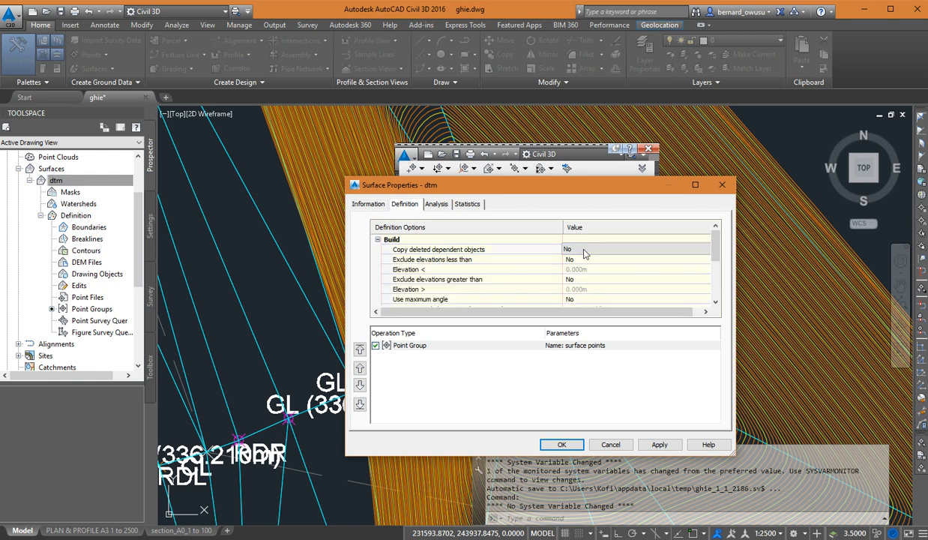
pyautogui.click(586, 251)
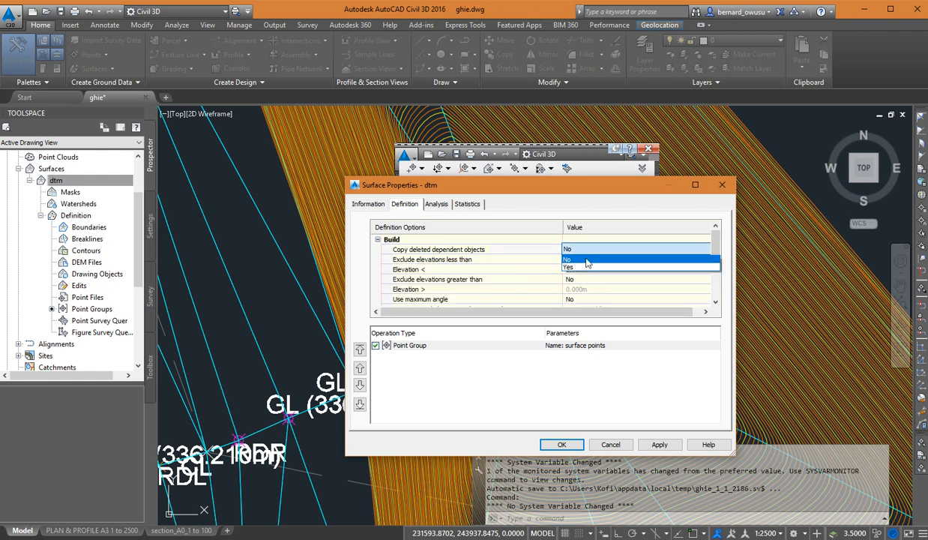
pyautogui.click(479, 251)
# Set Exclude elevations less than to Yes with a 200 m limit for the dtm surface.
pyautogui.click(584, 259)
pyautogui.click(585, 259)
pyautogui.click(581, 270)
pyautogui.click(599, 269)
pyautogui.write('200')
pyautogui.click(484, 404)
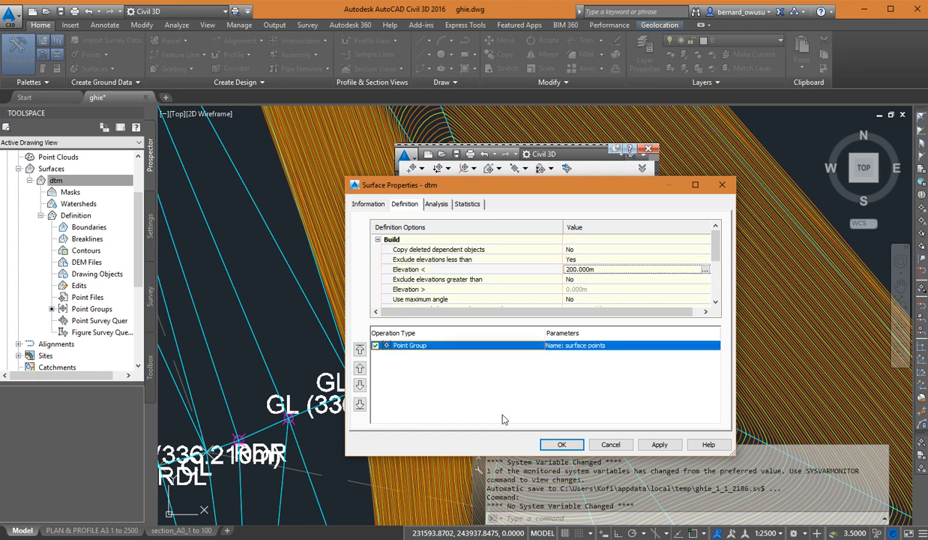
# Apply the new definition, rebuild the dtm surface, dismiss the event list and inspect the surface around the 33.740 m point.
pyautogui.click(562, 444)
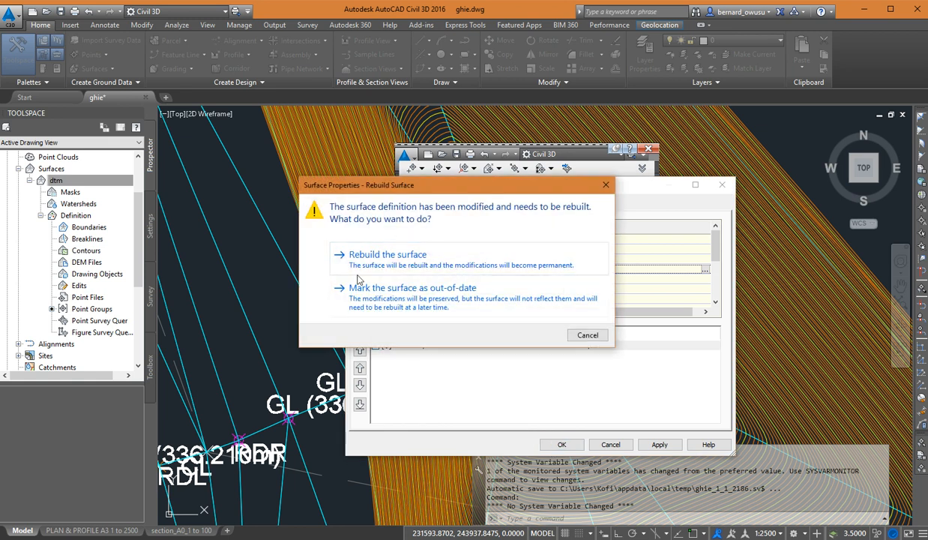
pyautogui.click(405, 247)
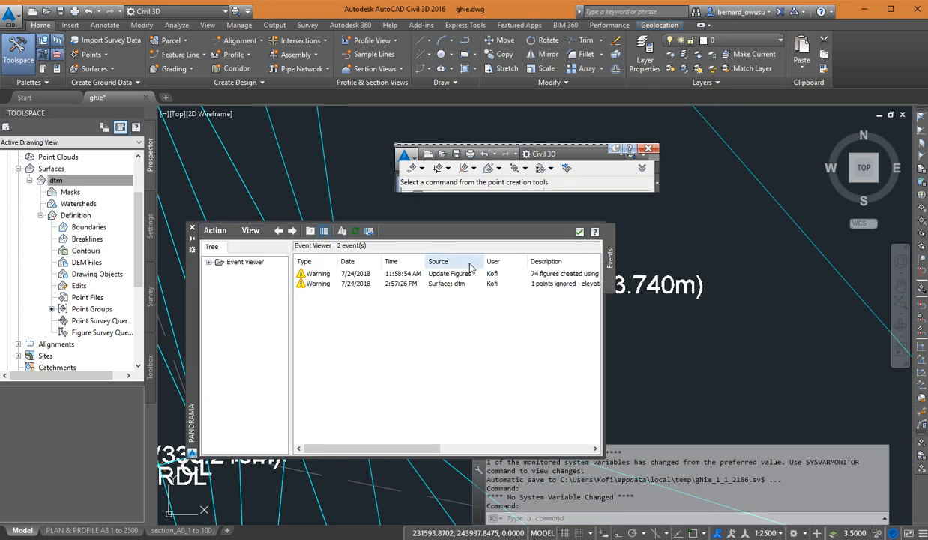
pyautogui.click(579, 234)
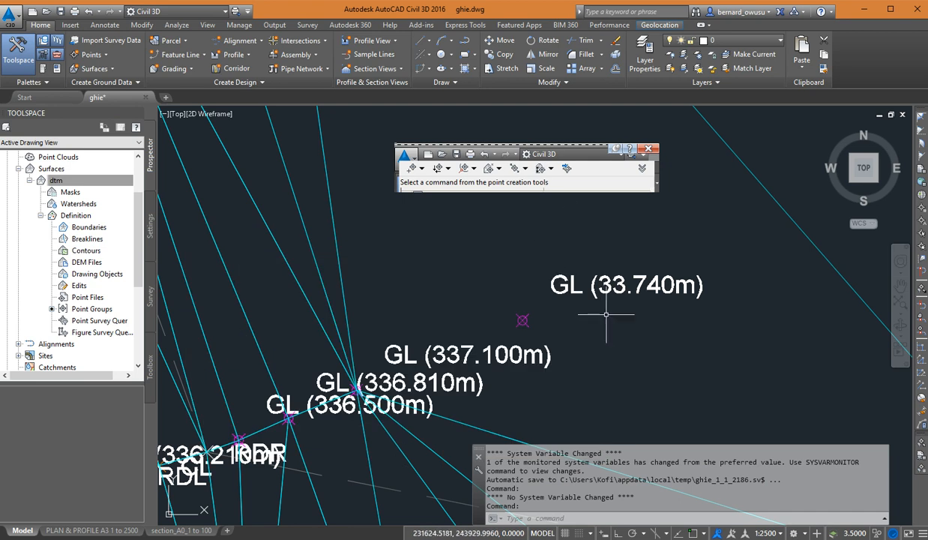
pyautogui.moveTo(607, 315)
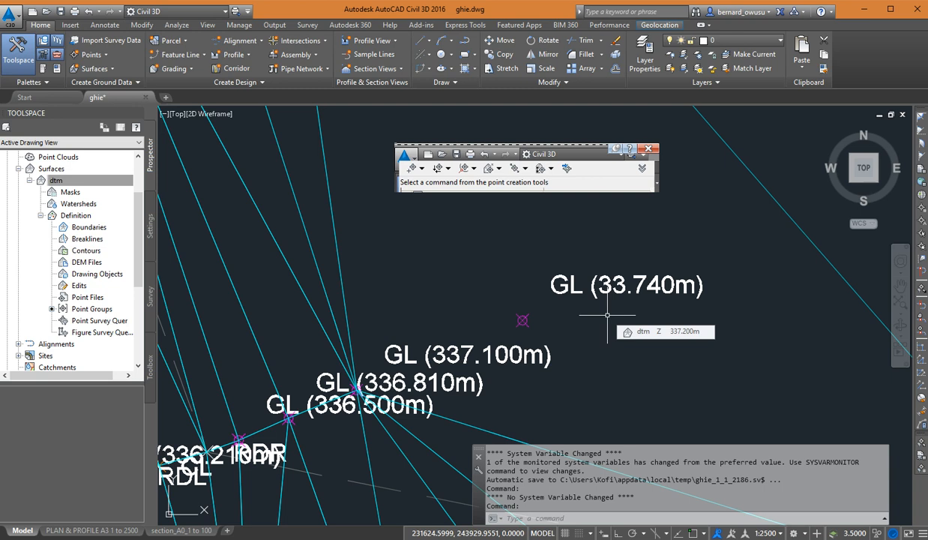
pyautogui.scroll(-2, 607, 314)
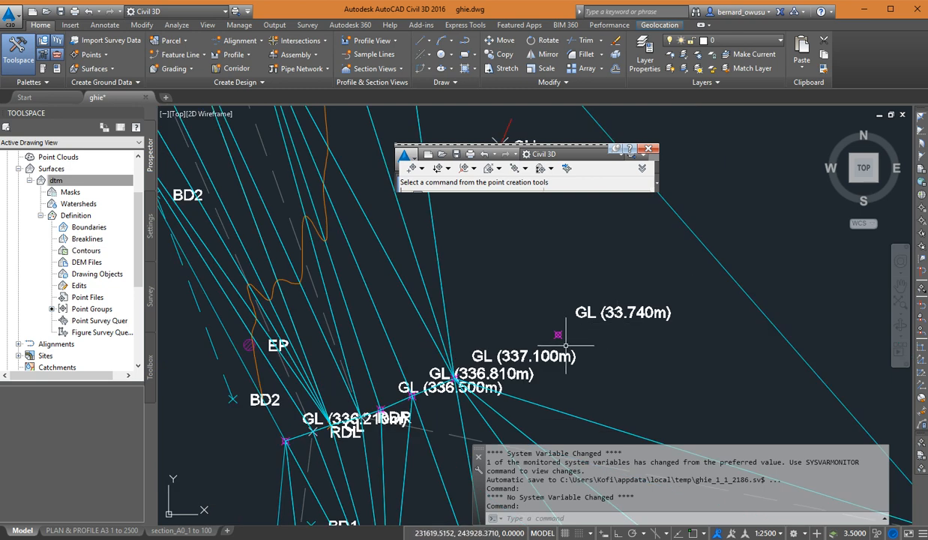
pyautogui.scroll(-3, 570, 348)
pyautogui.scroll(4, 562, 345)
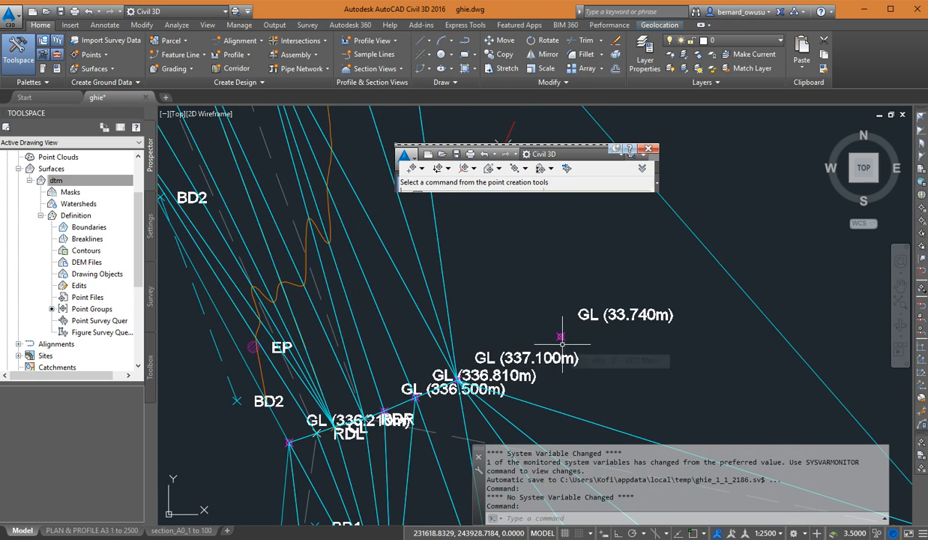
pyautogui.moveTo(562, 345)
pyautogui.mouseDown(button='middle')
pyautogui.moveTo(412, 320)
pyautogui.moveTo(446, 314)
pyautogui.mouseUp(button='middle')
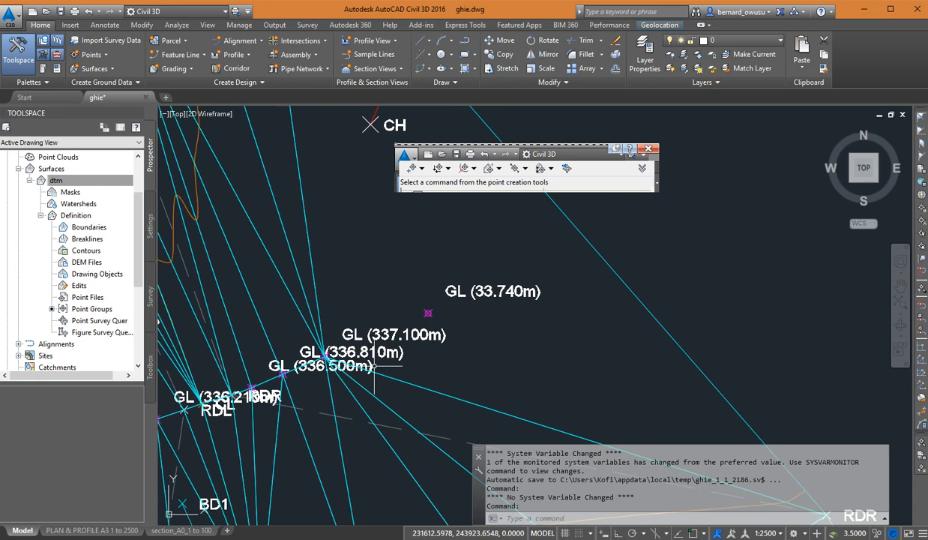
# Examine the isolated GL (33.740m) point and its position relative to the neighbouring GL points and the dtm surface triangles.
pyautogui.scroll(-2, 556, 425)
pyautogui.moveTo(572, 399); pyautogui.dragTo(596, 399, button='middle')
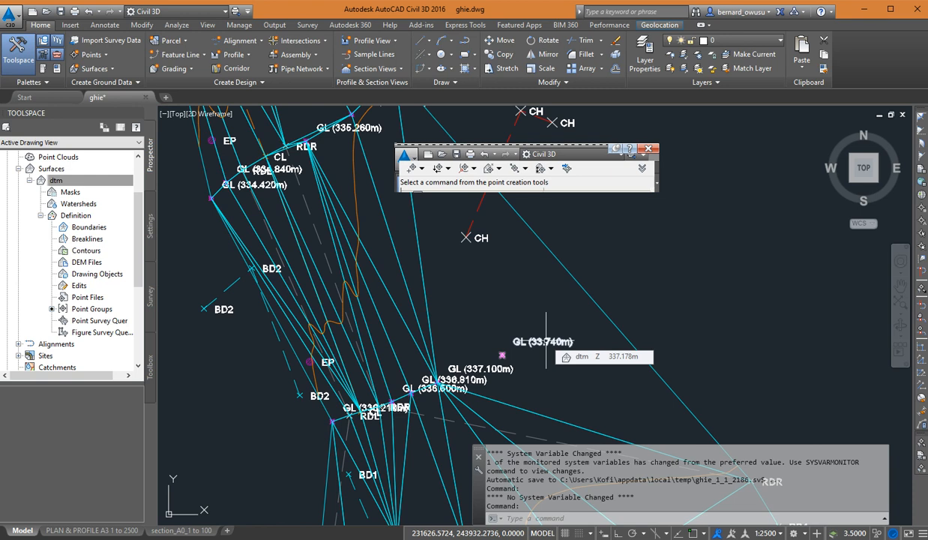
pyautogui.scroll(4, 555, 337)
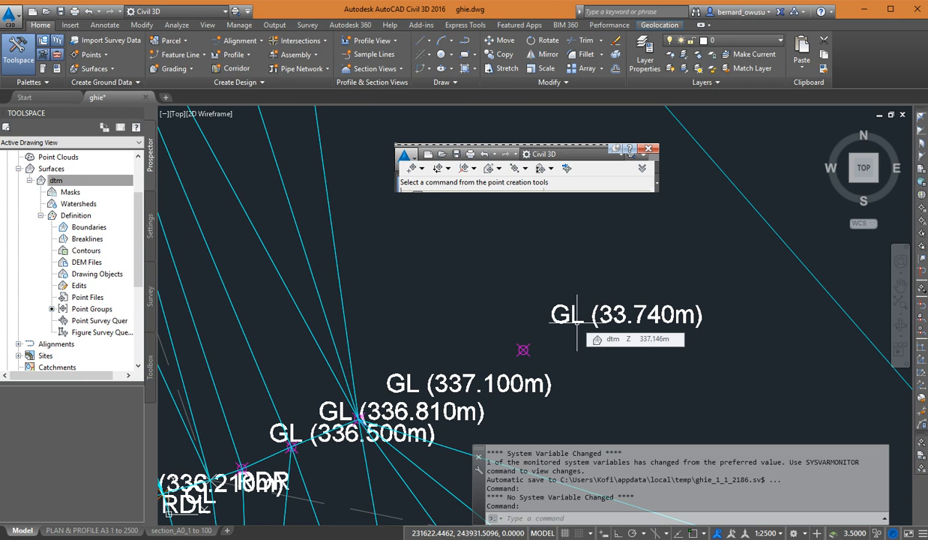
pyautogui.moveTo(577, 323)
pyautogui.mouseDown(button='middle')
pyautogui.moveTo(579, 278)
pyautogui.moveTo(555, 312)
pyautogui.mouseUp(button='middle')
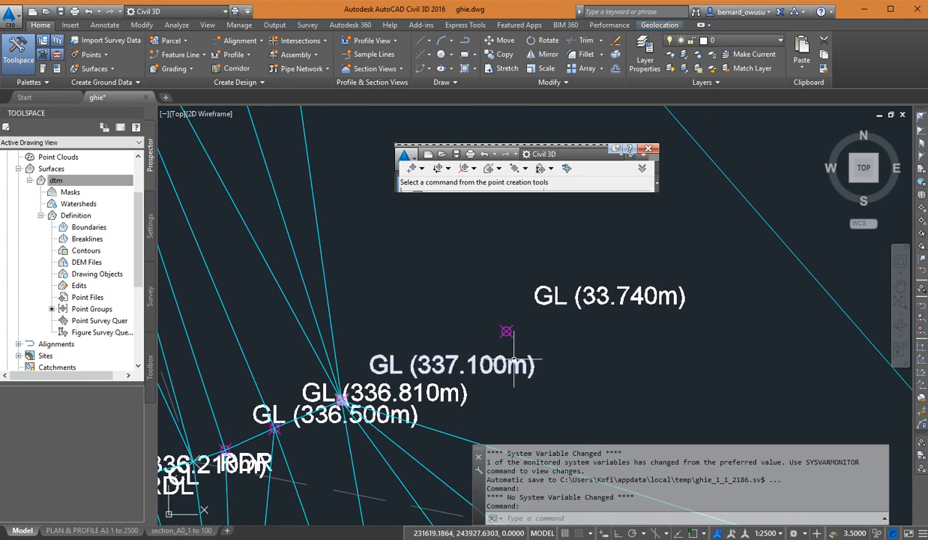
pyautogui.scroll(-3, 548, 352)
pyautogui.moveTo(573, 303); pyautogui.dragTo(591, 322, button='middle')
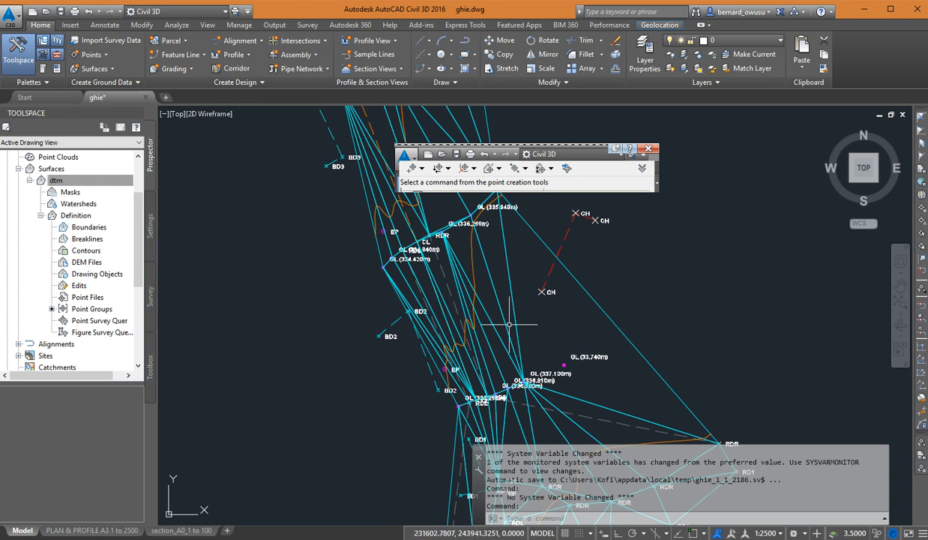
pyautogui.scroll(-1, 558, 368)
pyautogui.scroll(-1, 555, 371)
pyautogui.scroll(2, 461, 345)
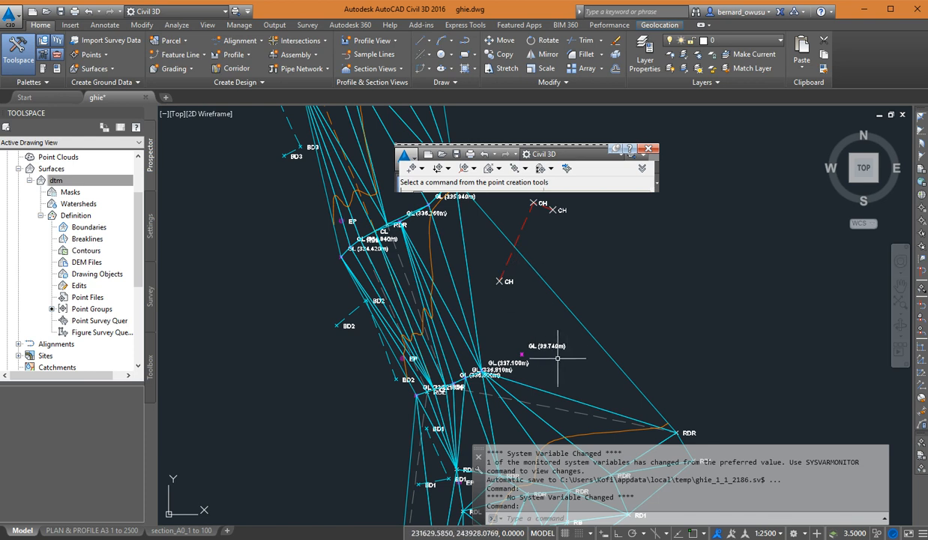
pyautogui.scroll(2, 553, 349)
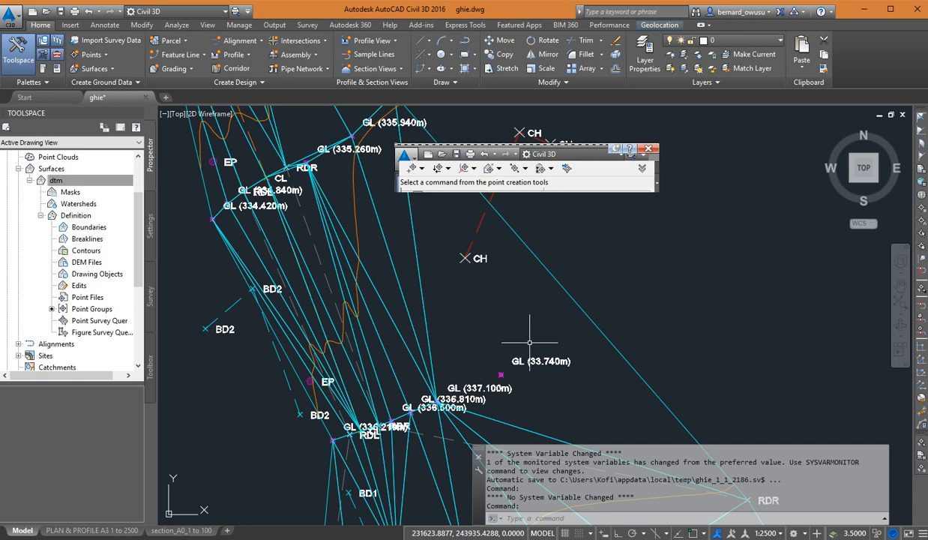
pyautogui.moveTo(547, 345); pyautogui.dragTo(586, 339, button='middle')
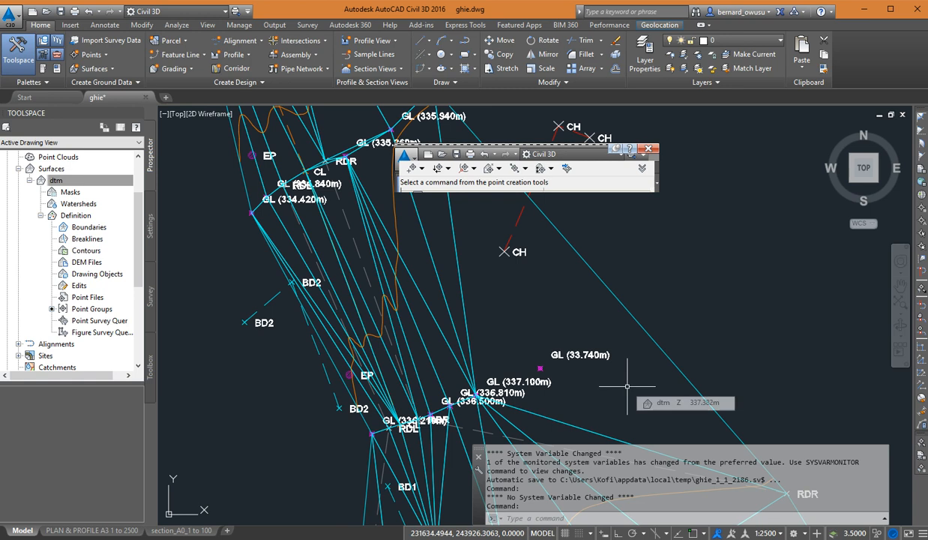
pyautogui.moveTo(565, 392); pyautogui.dragTo(604, 378, button='middle')
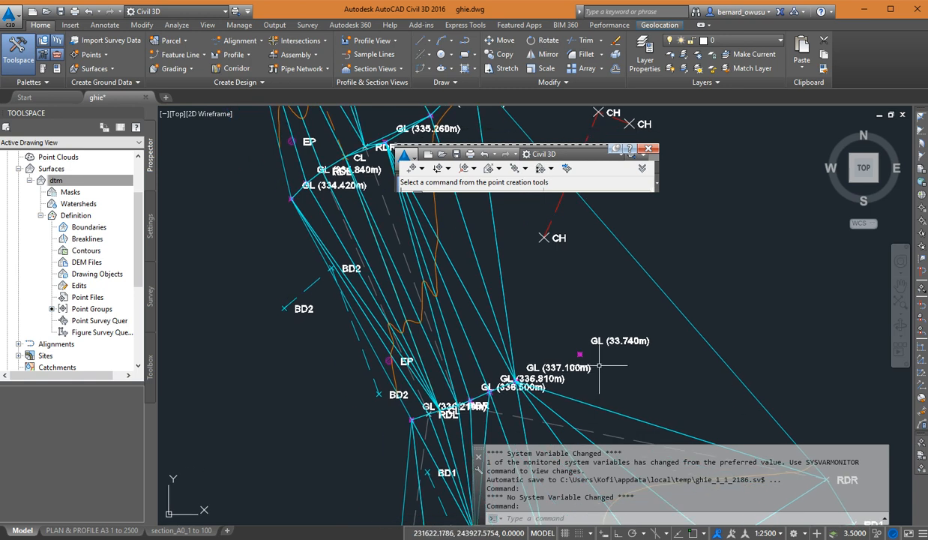
pyautogui.moveTo(608, 359)
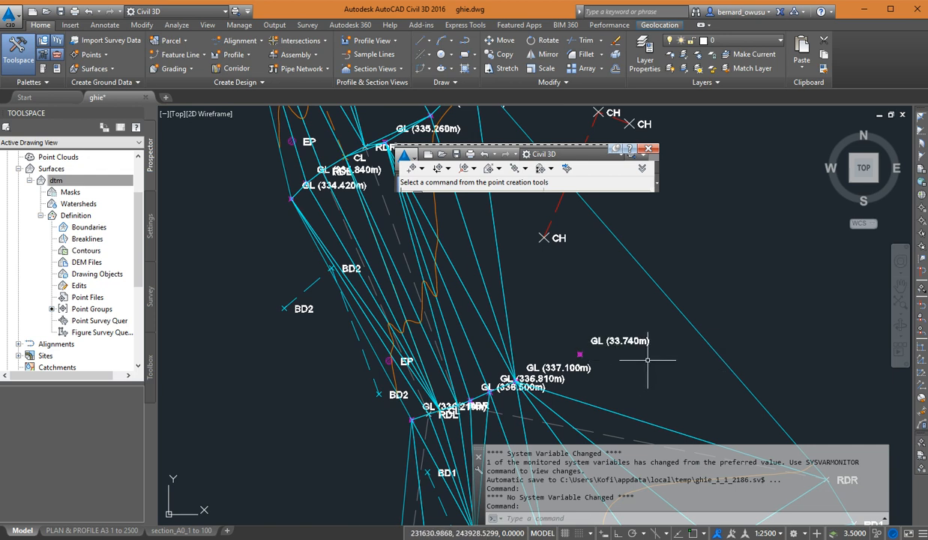
pyautogui.moveTo(629, 375); pyautogui.dragTo(650, 407, button='middle')
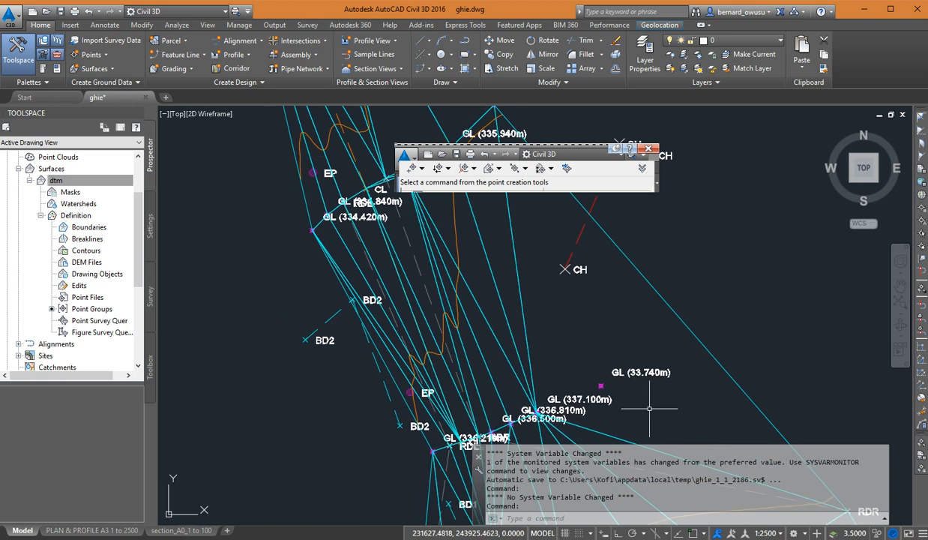
# Inspect the dtm surface triangulation along the road strip between the isolated GL point and the adjacent cross sections.
pyautogui.moveTo(463, 200)
pyautogui.mouseDown(button='middle')
pyautogui.moveTo(527, 346)
pyautogui.moveTo(584, 427)
pyautogui.mouseUp(button='middle')
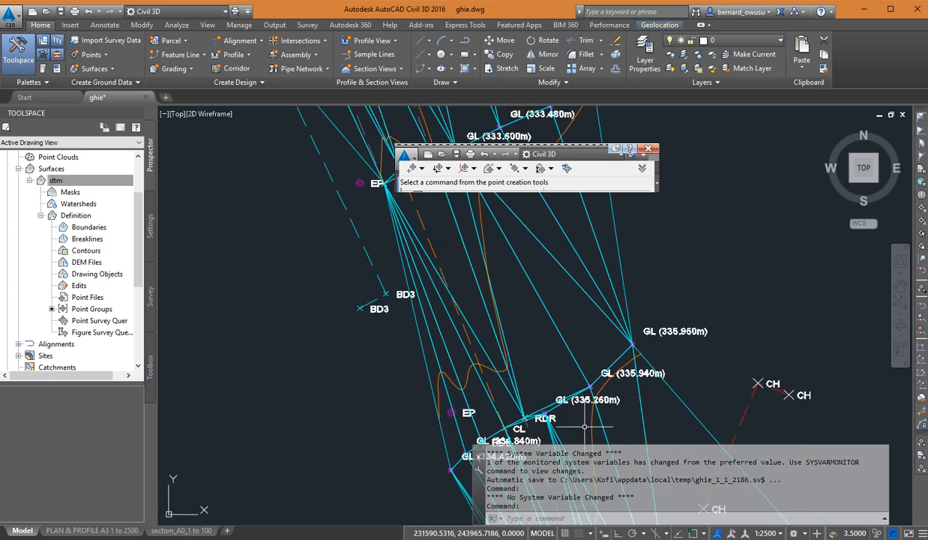
pyautogui.moveTo(528, 217); pyautogui.dragTo(626, 450, button='middle')
pyautogui.scroll(-3, 506, 358)
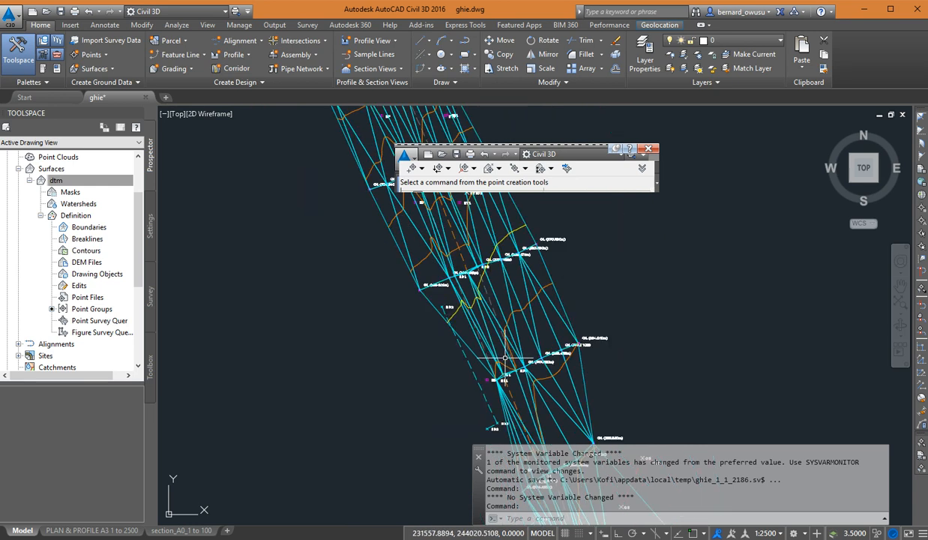
pyautogui.scroll(5, 454, 231)
pyautogui.moveTo(534, 430); pyautogui.dragTo(448, 266, button='middle')
pyautogui.scroll(-5, 449, 269)
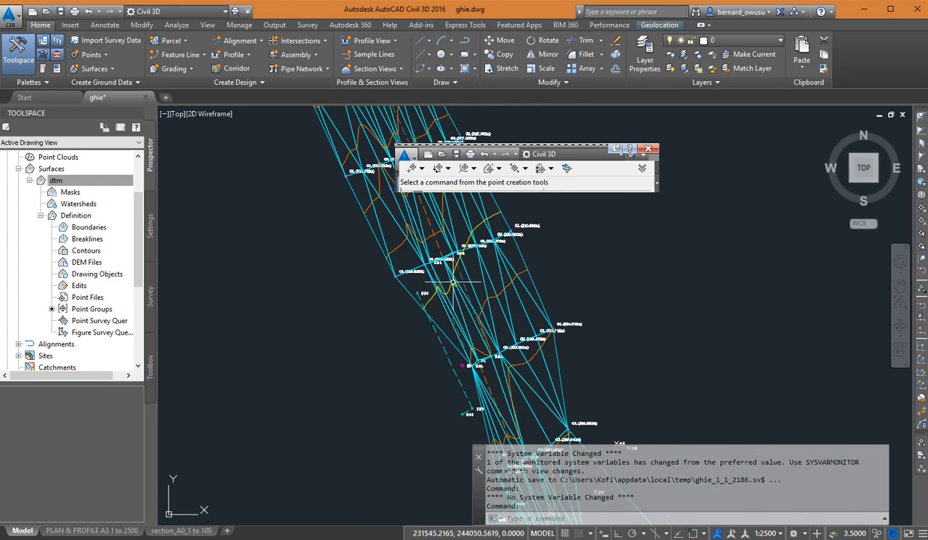
pyautogui.scroll(5, 424, 363)
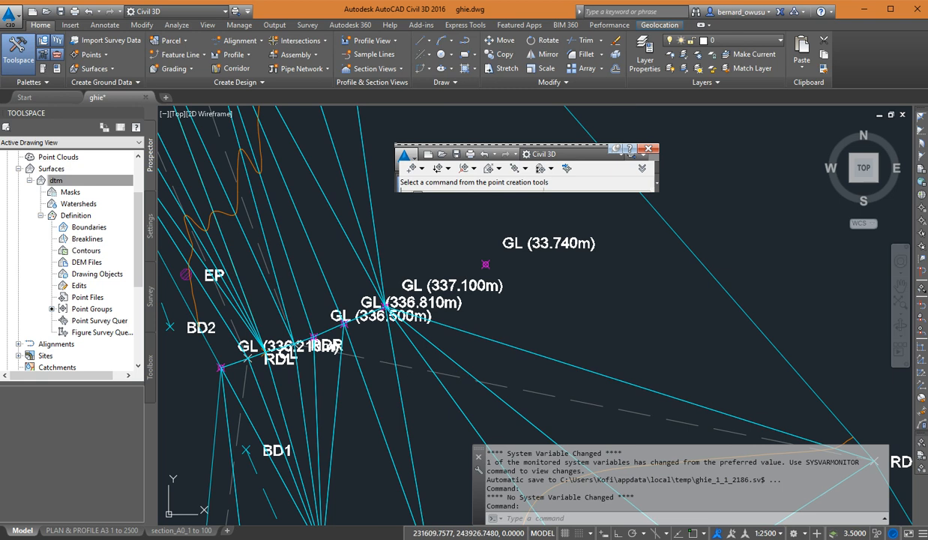
pyautogui.moveTo(345, 239); pyautogui.dragTo(561, 470, button='middle')
pyautogui.scroll(-2, 478, 387)
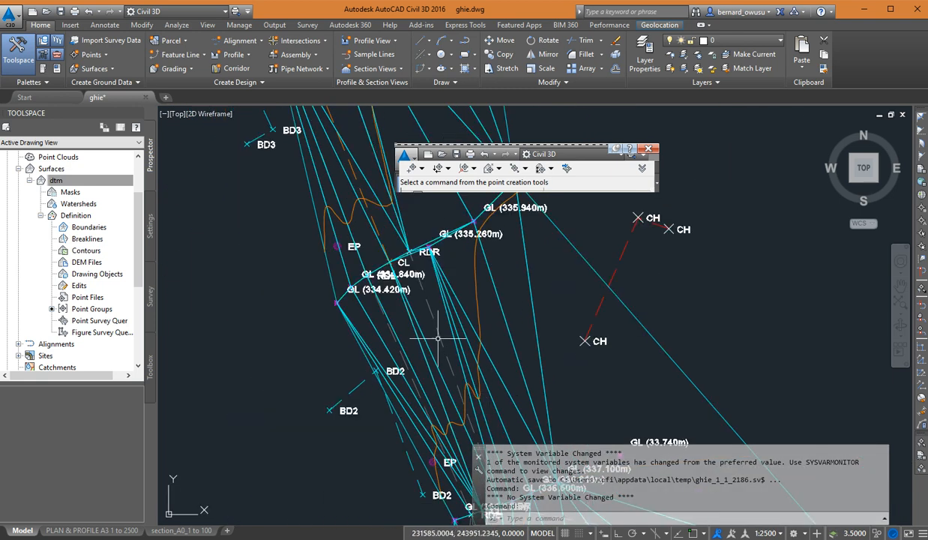
# Examine how the triangle edges meet the RDR, CL and RDL points at the cross section with GL (335.260m).
pyautogui.scroll(2, 414, 249)
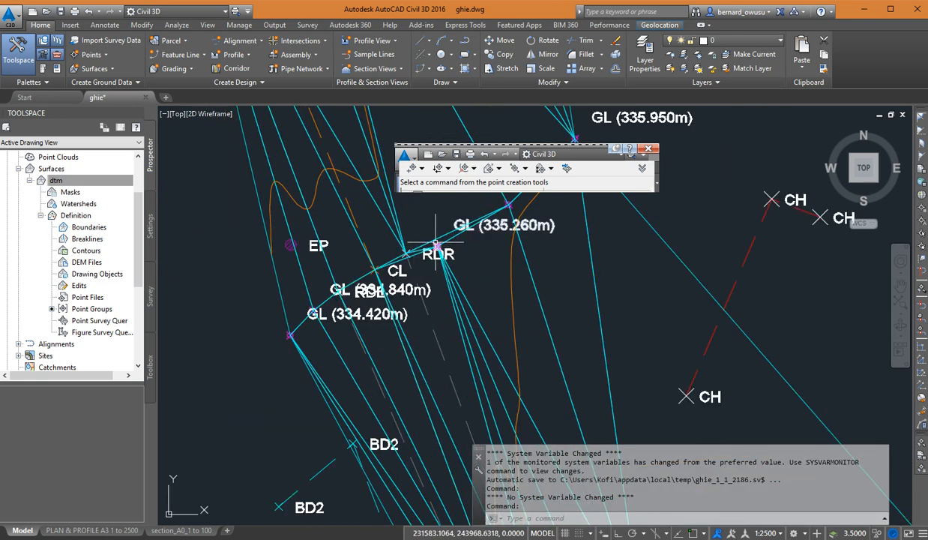
pyautogui.scroll(-2, 435, 243)
pyautogui.moveTo(437, 251)
pyautogui.mouseDown(button='middle')
pyautogui.moveTo(508, 476)
pyautogui.moveTo(492, 400)
pyautogui.mouseUp(button='middle')
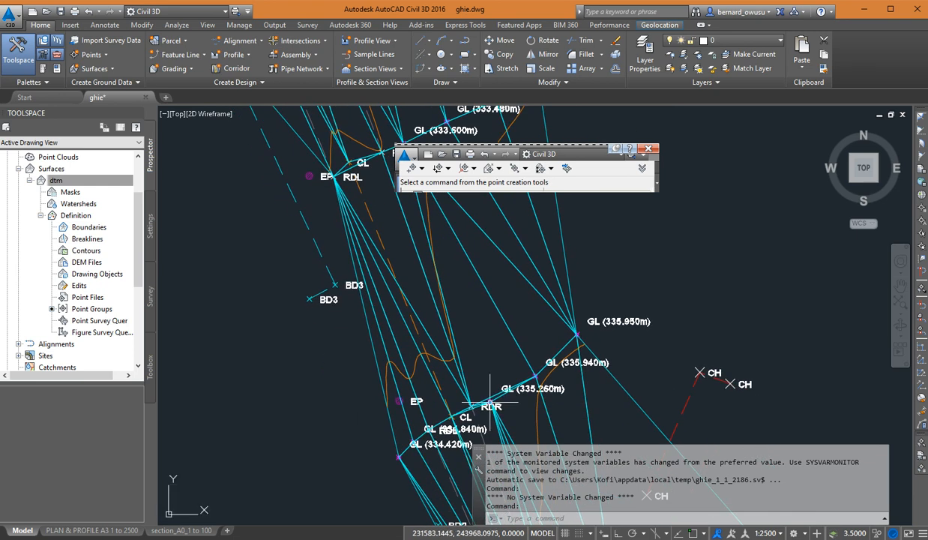
pyautogui.scroll(2, 492, 399)
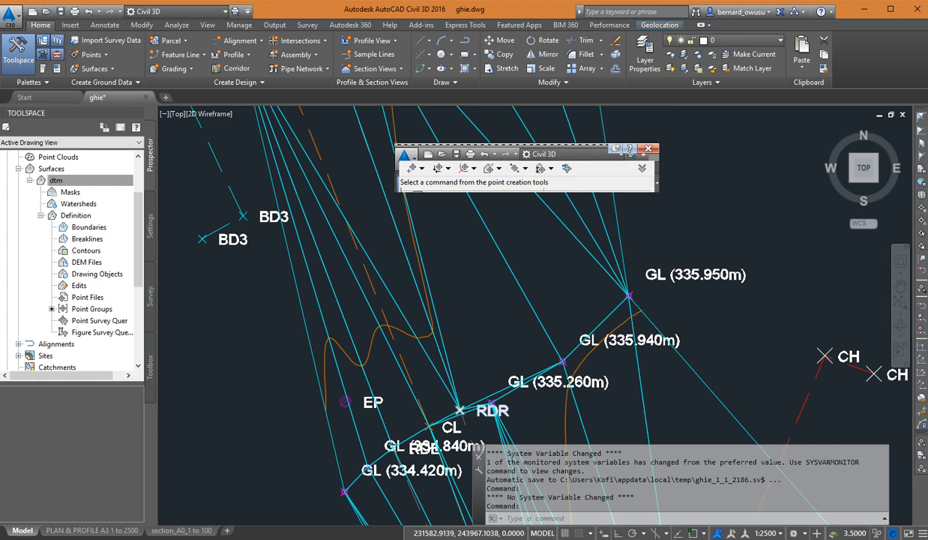
pyautogui.scroll(6, 494, 383)
pyautogui.scroll(2, 497, 379)
pyautogui.scroll(-5, 499, 381)
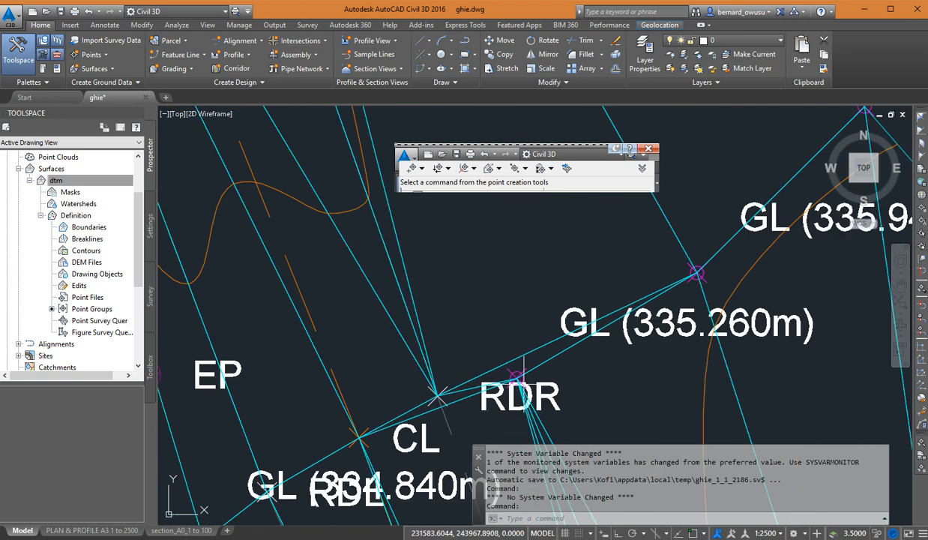
pyautogui.scroll(-1, 528, 393)
pyautogui.moveTo(528, 393); pyautogui.dragTo(532, 268, button='middle')
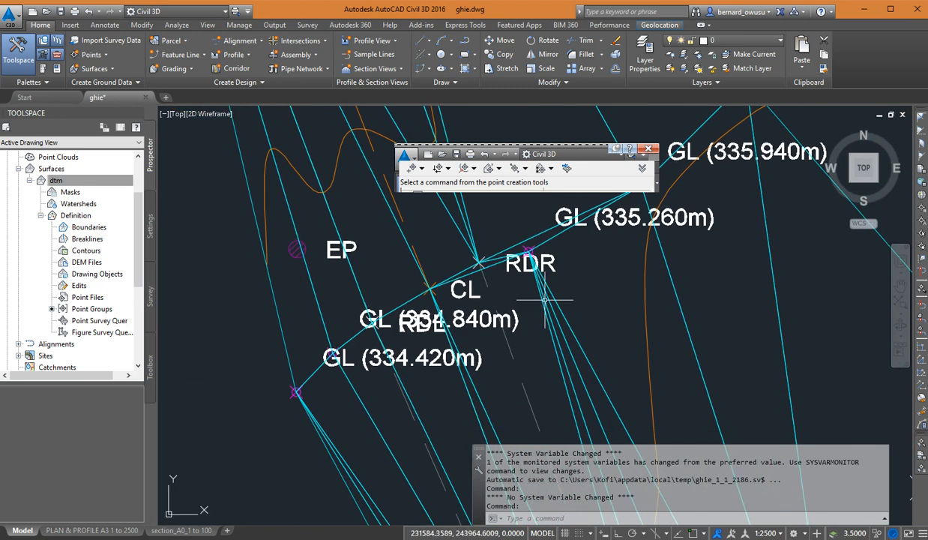
pyautogui.scroll(3, 567, 351)
pyautogui.scroll(-3, 567, 351)
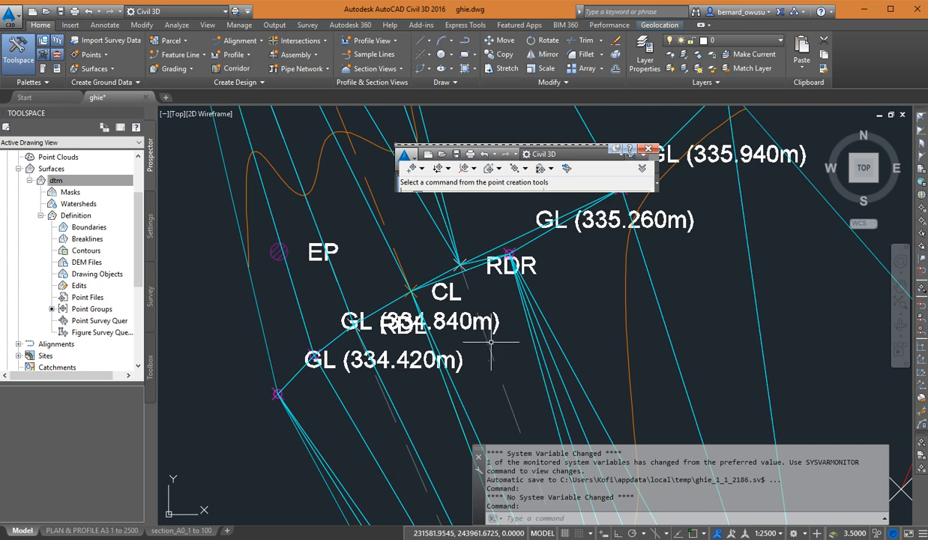
# Select the RDR and RDL survey figures that mark the two road edges.
pyautogui.click(497, 273)
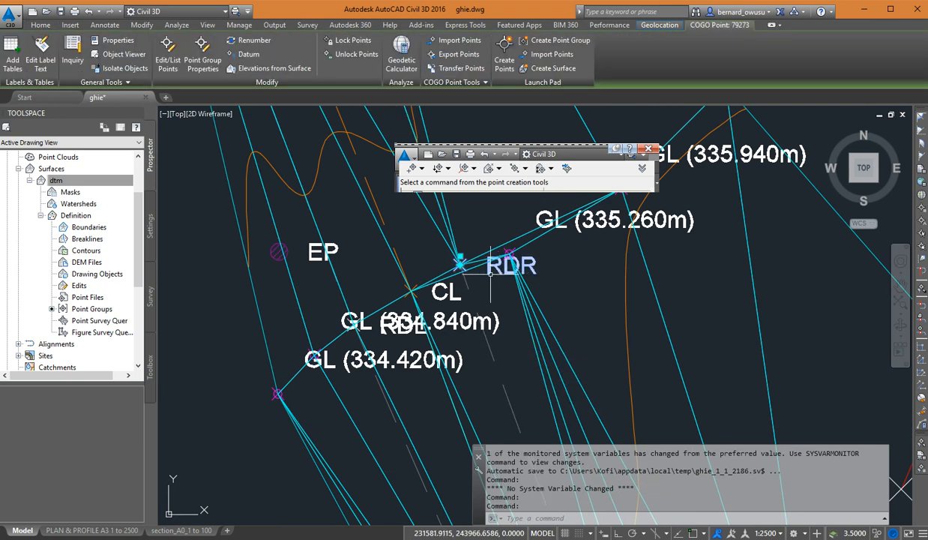
pyautogui.press('Escape')
pyautogui.click(450, 268)
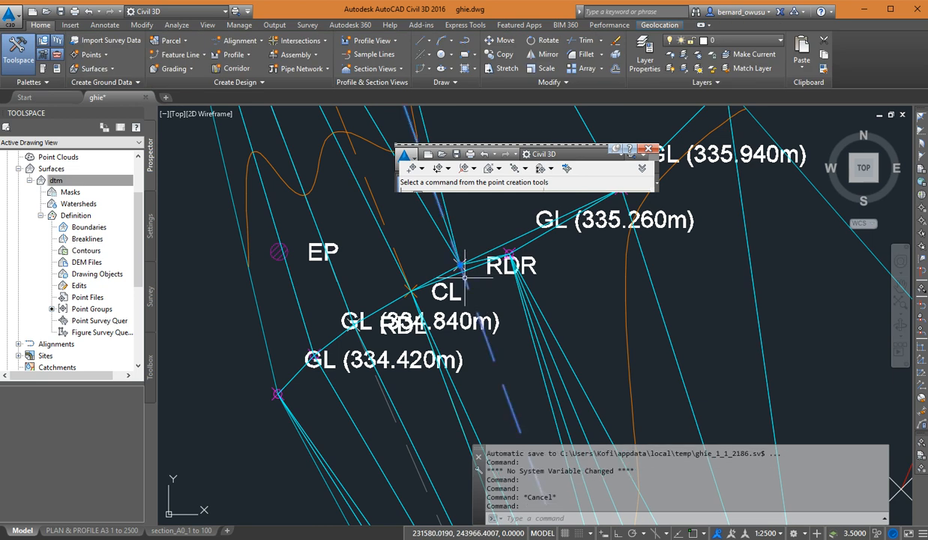
pyautogui.scroll(-2, 507, 320)
pyautogui.scroll(-4, 507, 320)
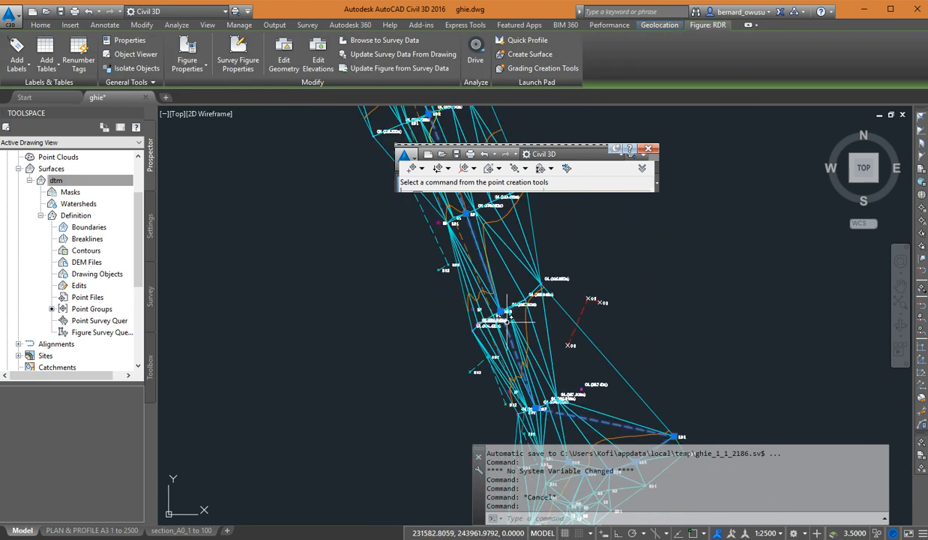
pyautogui.moveTo(481, 250); pyautogui.dragTo(525, 424, button='middle')
pyautogui.scroll(4, 512, 351)
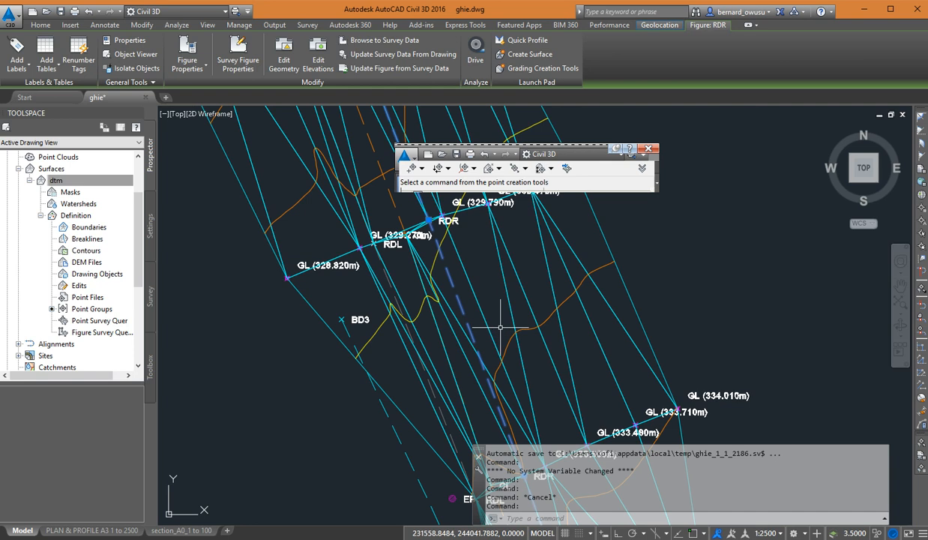
pyautogui.moveTo(495, 364)
pyautogui.mouseDown(button='middle')
pyautogui.moveTo(507, 325)
pyautogui.moveTo(529, 304)
pyautogui.mouseUp(button='middle')
pyautogui.scroll(8, 493, 410)
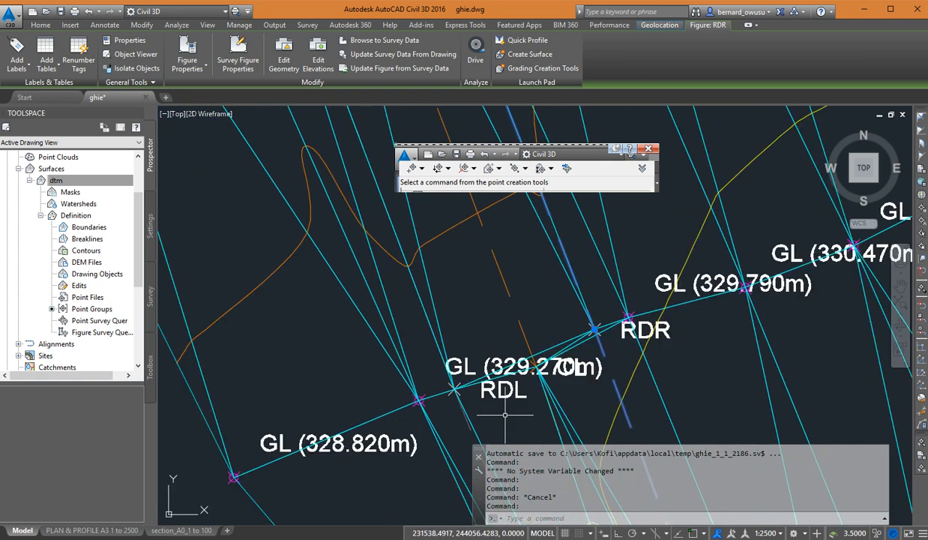
pyautogui.moveTo(449, 419); pyautogui.dragTo(423, 319, button='middle')
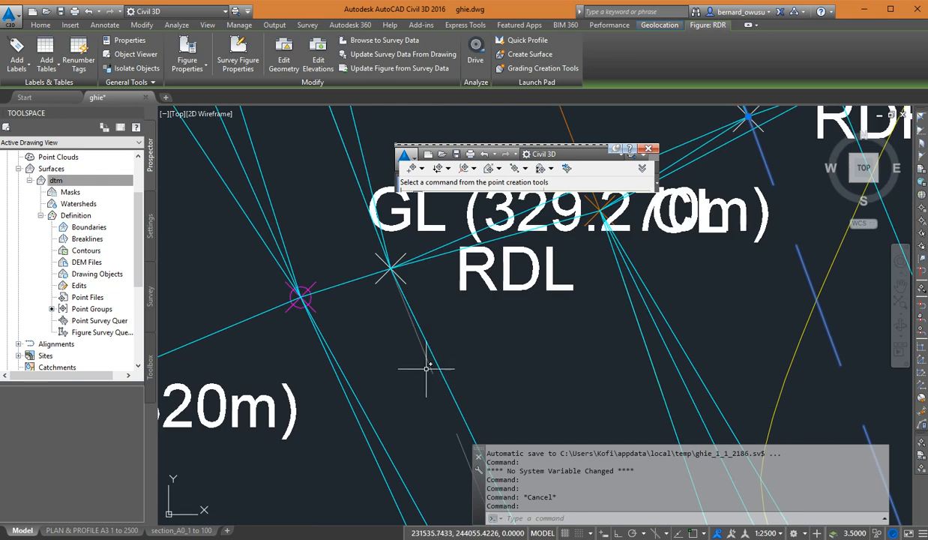
pyautogui.click(415, 328)
# Follow the selected RDR and RDL figures along the road strip and check them against the surface triangles.
pyautogui.scroll(-3, 456, 334)
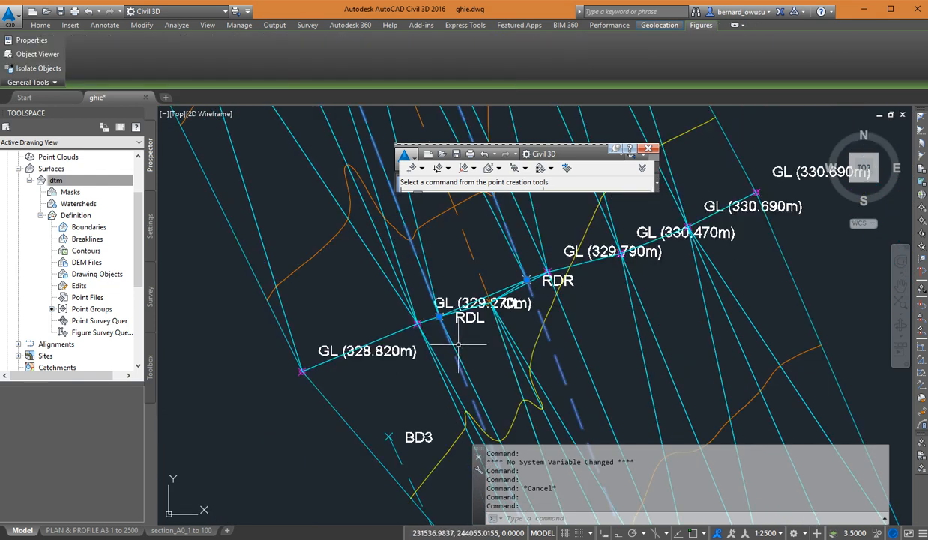
pyautogui.scroll(-3, 459, 345)
pyautogui.moveTo(495, 343)
pyautogui.mouseDown(button='middle')
pyautogui.moveTo(481, 284)
pyautogui.moveTo(476, 345)
pyautogui.mouseUp(button='middle')
pyautogui.scroll(5, 480, 349)
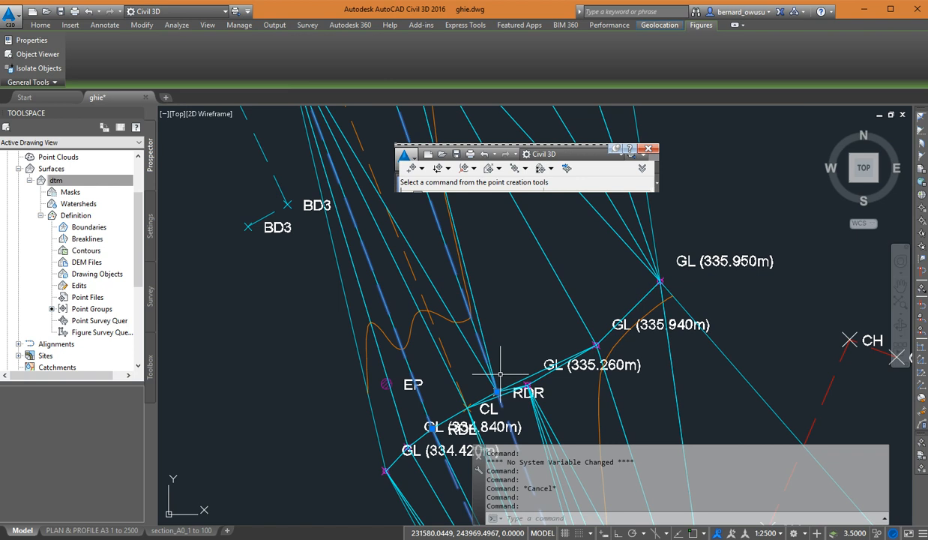
pyautogui.scroll(-6, 512, 374)
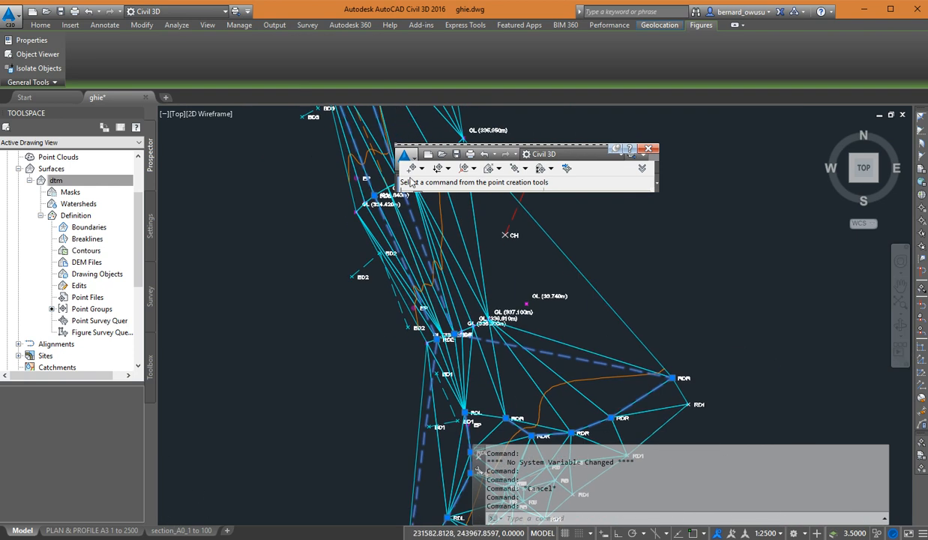
pyautogui.scroll(6, 517, 323)
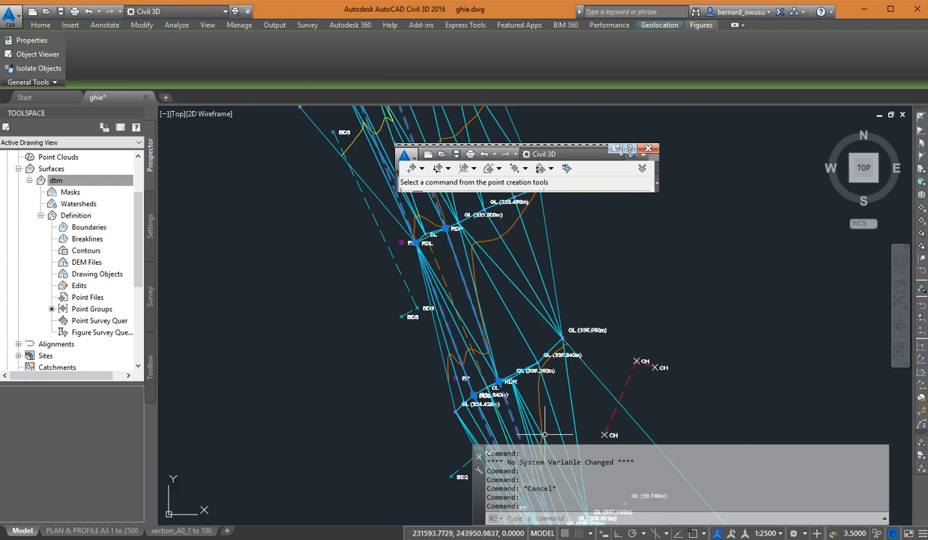
pyautogui.moveTo(343, 123); pyautogui.dragTo(551, 535, button='middle')
pyautogui.moveTo(467, 288); pyautogui.dragTo(525, 529, button='middle')
pyautogui.moveTo(449, 351); pyautogui.dragTo(537, 531, button='middle')
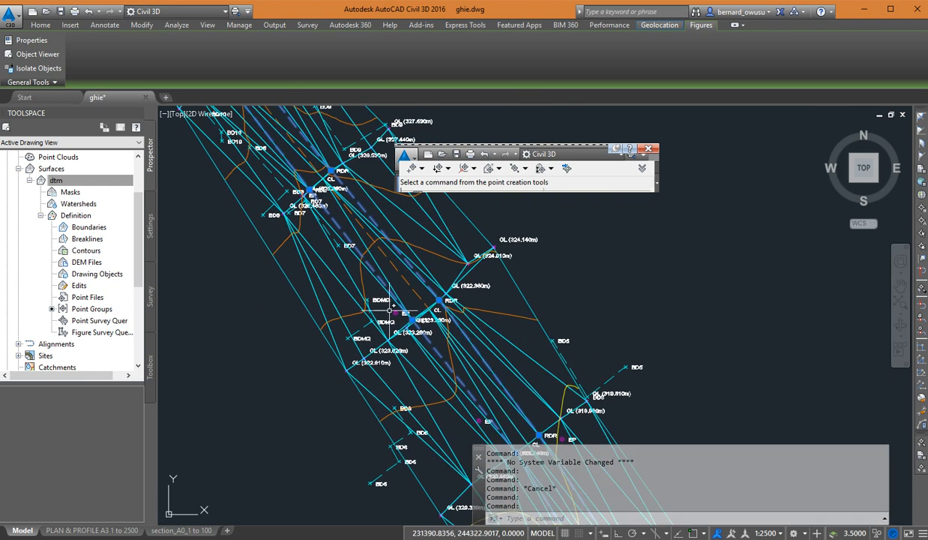
pyautogui.moveTo(376, 288); pyautogui.dragTo(431, 327, button='middle')
pyautogui.scroll(5, 419, 305)
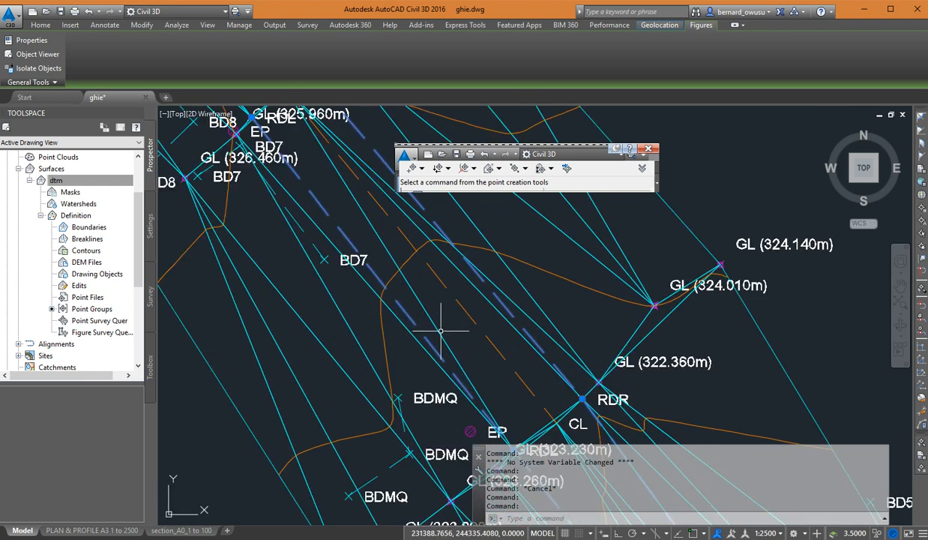
pyautogui.scroll(-5, 458, 360)
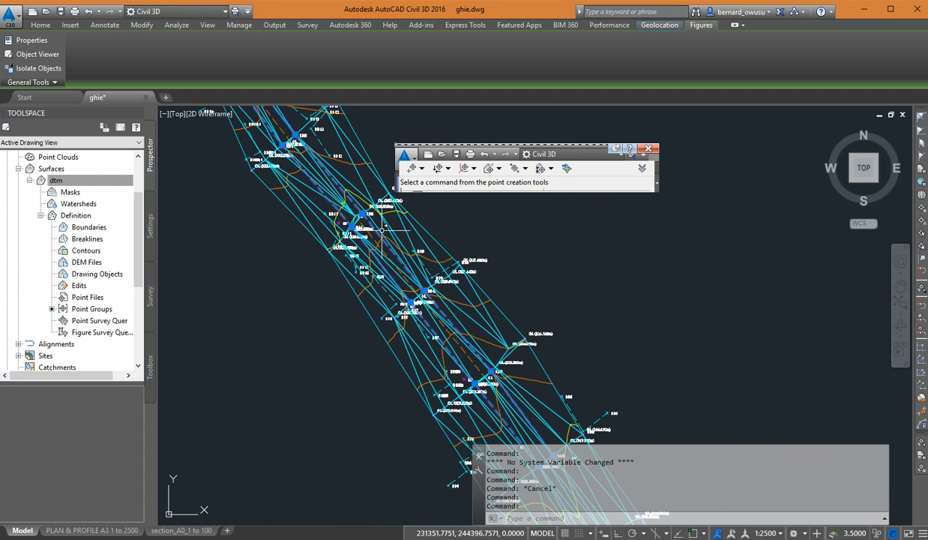
pyautogui.scroll(-3, 303, 247)
pyautogui.scroll(5, 393, 311)
pyautogui.scroll(5, 411, 350)
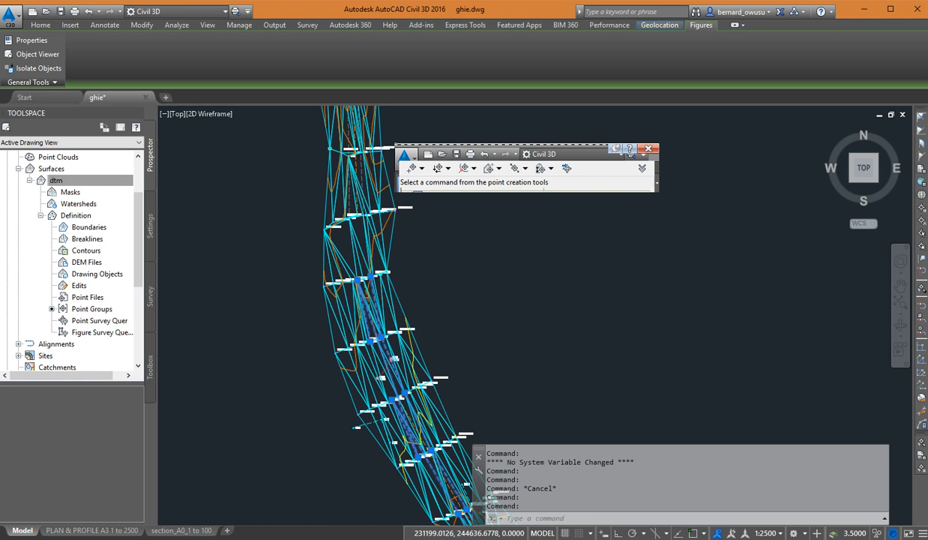
# Follow the selected RDR and RDL figures past the CUL3 culvert to the cross section beside points BD17 and BD18.
pyautogui.moveTo(396, 375); pyautogui.dragTo(412, 309, button='middle')
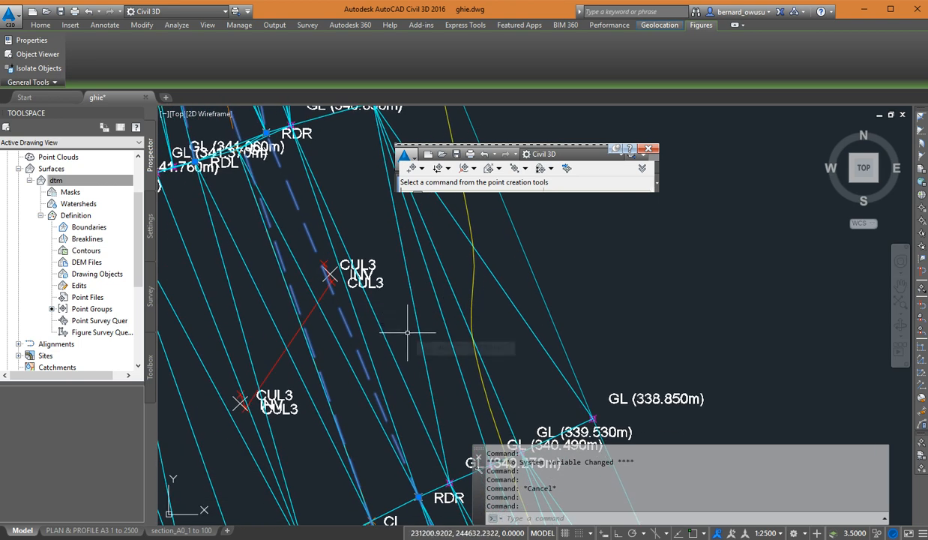
pyautogui.scroll(-2, 403, 342)
pyautogui.moveTo(393, 413); pyautogui.dragTo(353, 285, button='middle')
pyautogui.moveTo(380, 427); pyautogui.dragTo(331, 178, button='middle')
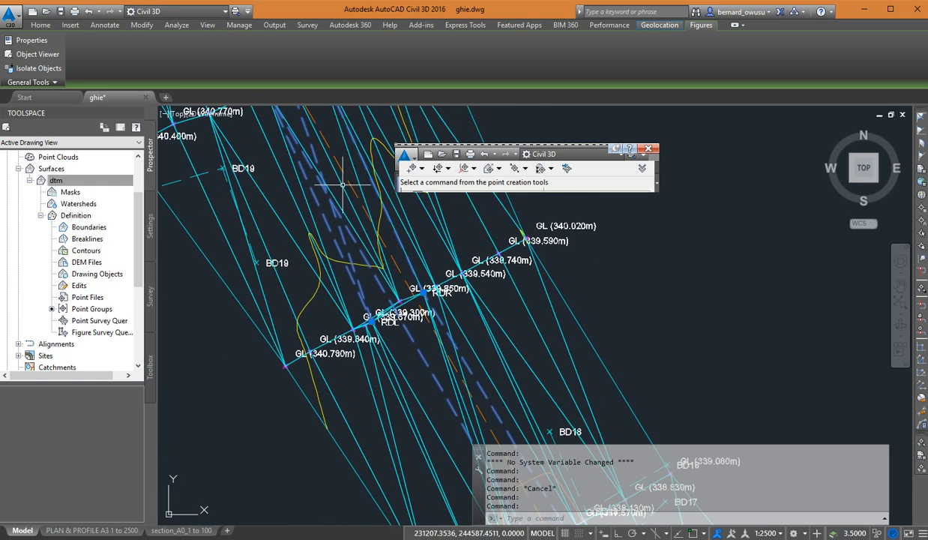
pyautogui.moveTo(436, 416); pyautogui.dragTo(406, 309, button='middle')
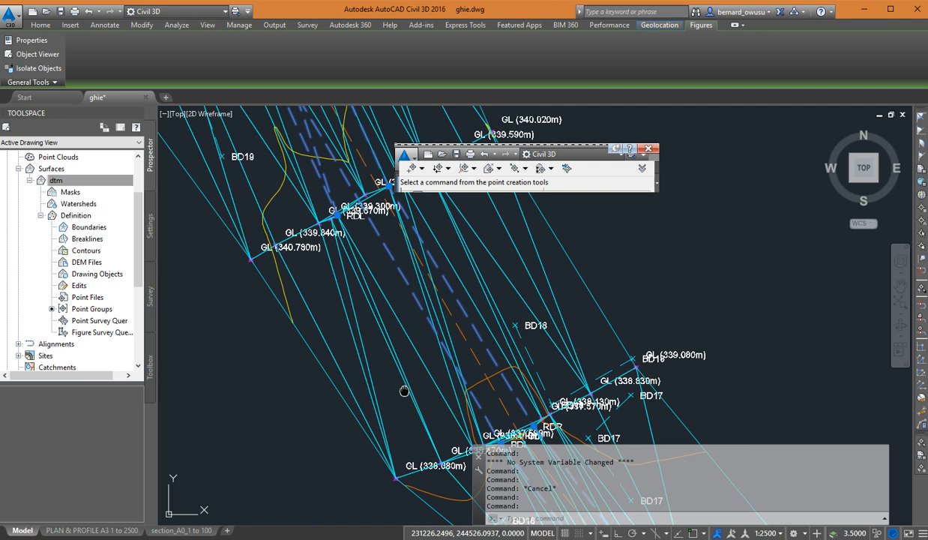
pyautogui.moveTo(407, 385); pyautogui.dragTo(369, 376, button='middle')
# Compare the surface triangle edges with the RDL and RDR figures between the GL (339.850m) and GL (338.080m) cross sections.
pyautogui.scroll(2, 403, 410)
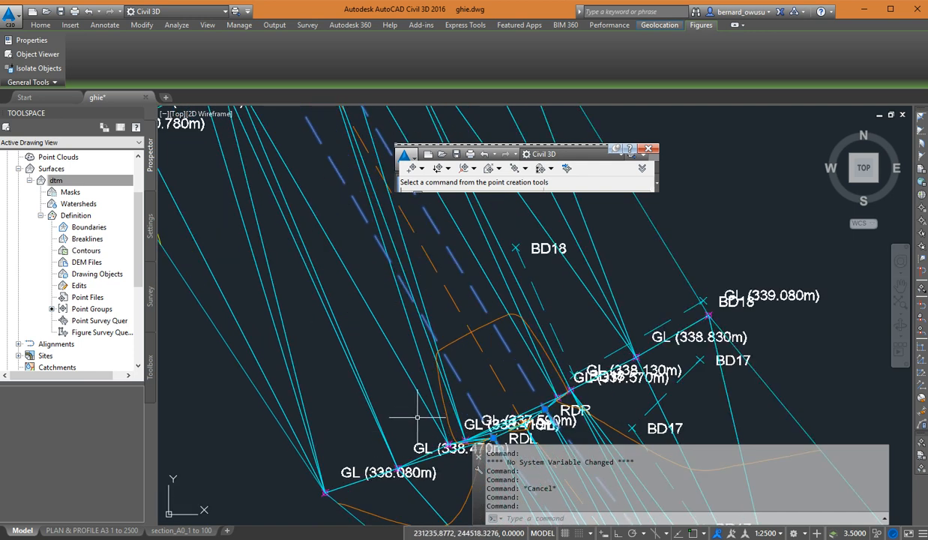
pyautogui.scroll(-2, 424, 431)
pyautogui.moveTo(462, 413); pyautogui.dragTo(496, 409, button='middle')
pyautogui.moveTo(332, 352)
pyautogui.mouseDown(button='middle')
pyautogui.moveTo(254, 375)
pyautogui.moveTo(274, 363)
pyautogui.moveTo(274, 323)
pyautogui.mouseUp(button='middle')
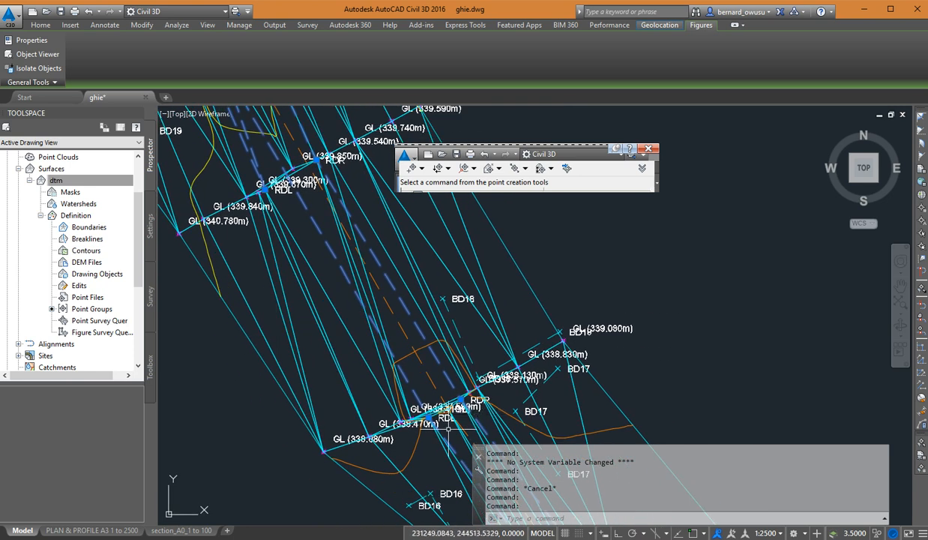
pyautogui.scroll(2, 447, 390)
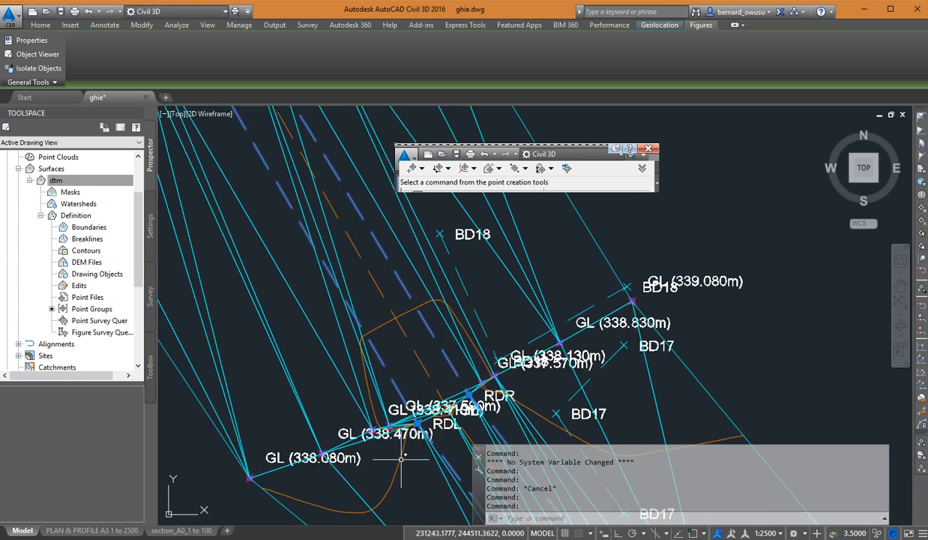
pyautogui.scroll(-2, 405, 419)
pyautogui.scroll(2, 402, 425)
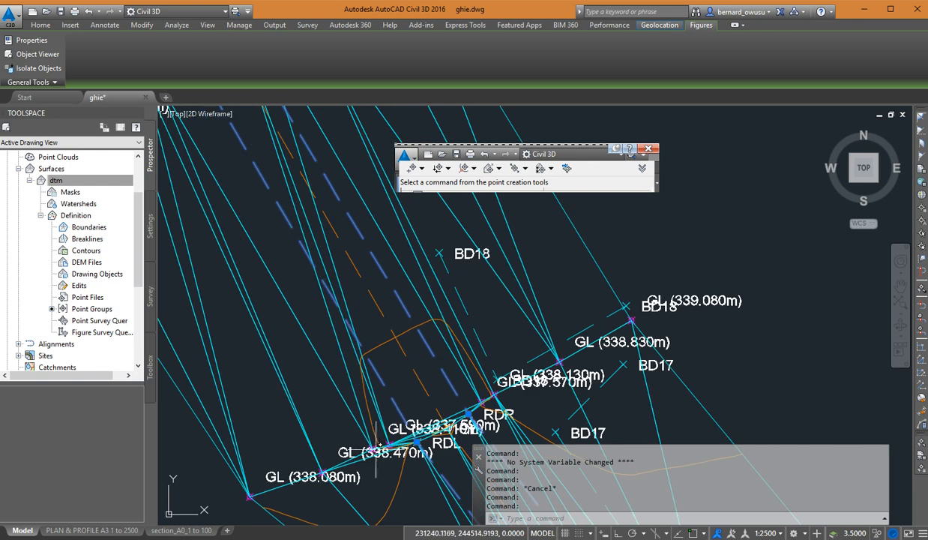
pyautogui.scroll(-1, 374, 449)
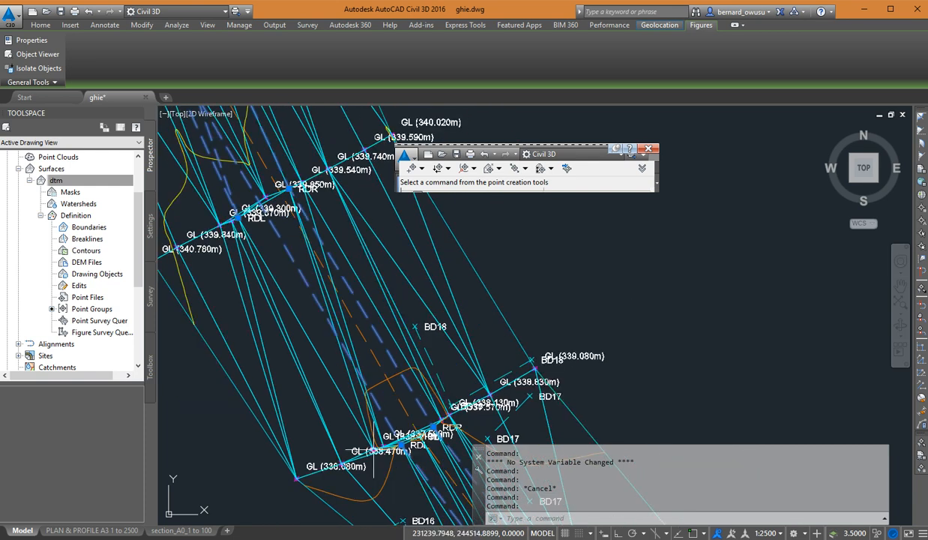
pyautogui.scroll(1, 279, 184)
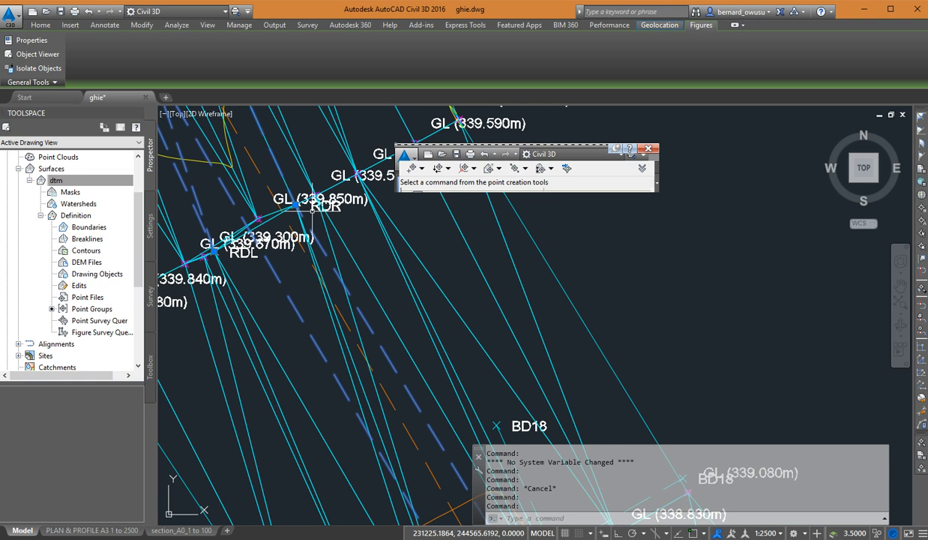
pyautogui.scroll(-1, 302, 203)
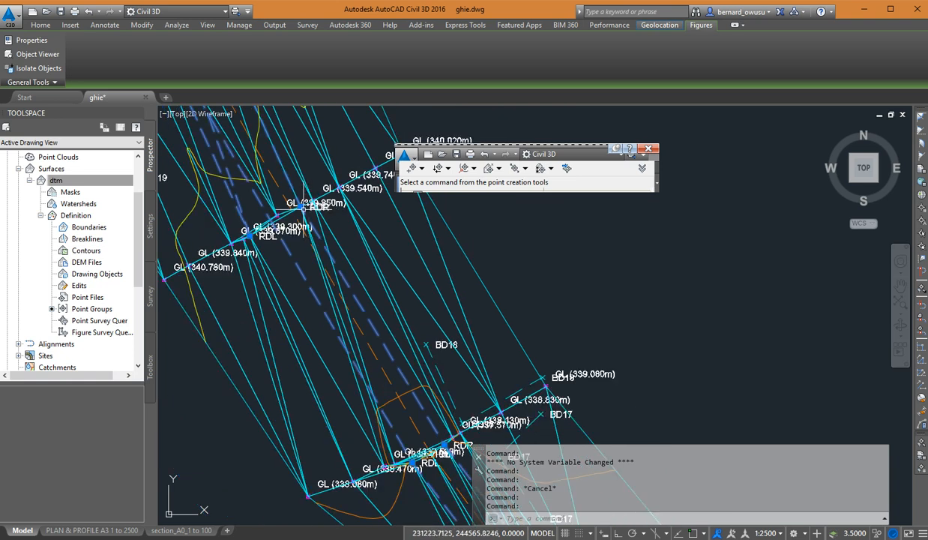
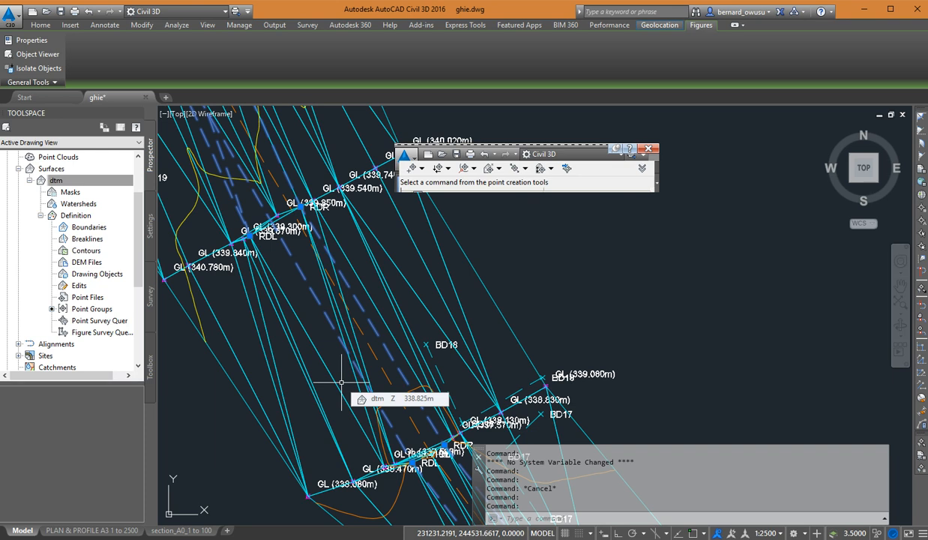
# Clear the road-edge figure selection and review the surface triangles crossing the road edges near BD18.
pyautogui.press('Escape')
pyautogui.scroll(-5, 408, 356)
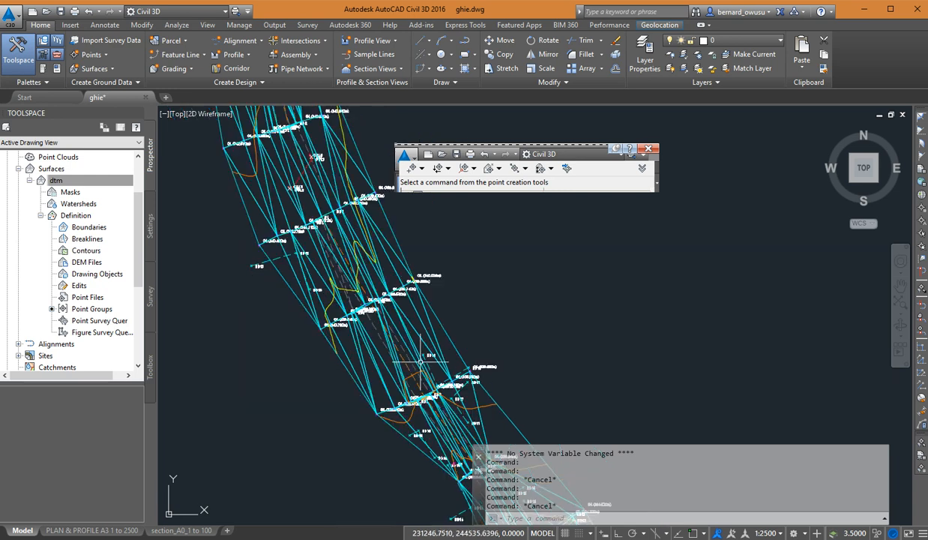
pyautogui.scroll(-4, 407, 362)
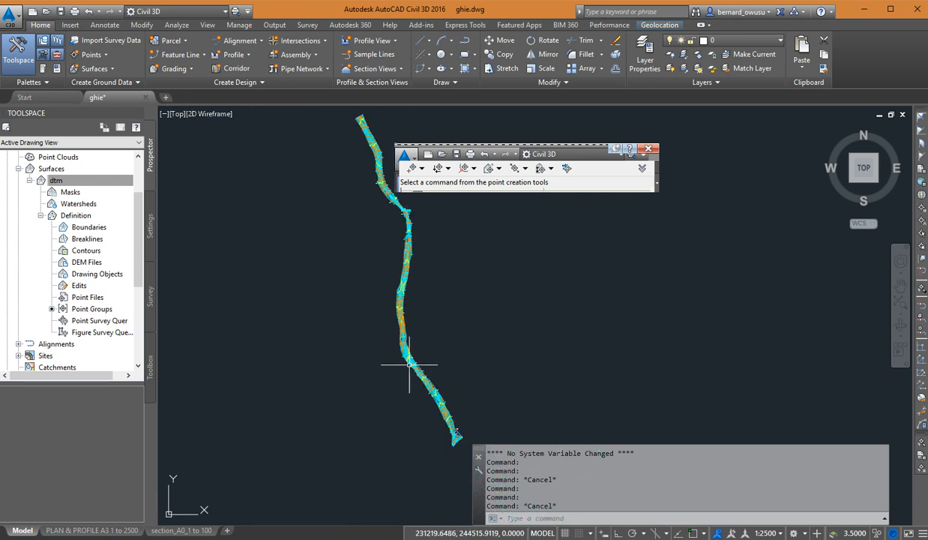
pyautogui.scroll(8, 411, 365)
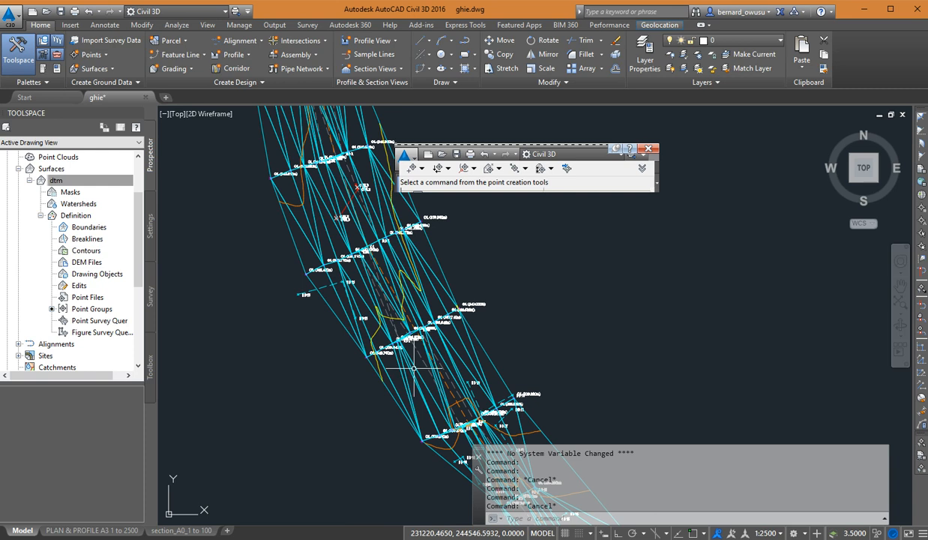
pyautogui.scroll(3, 413, 368)
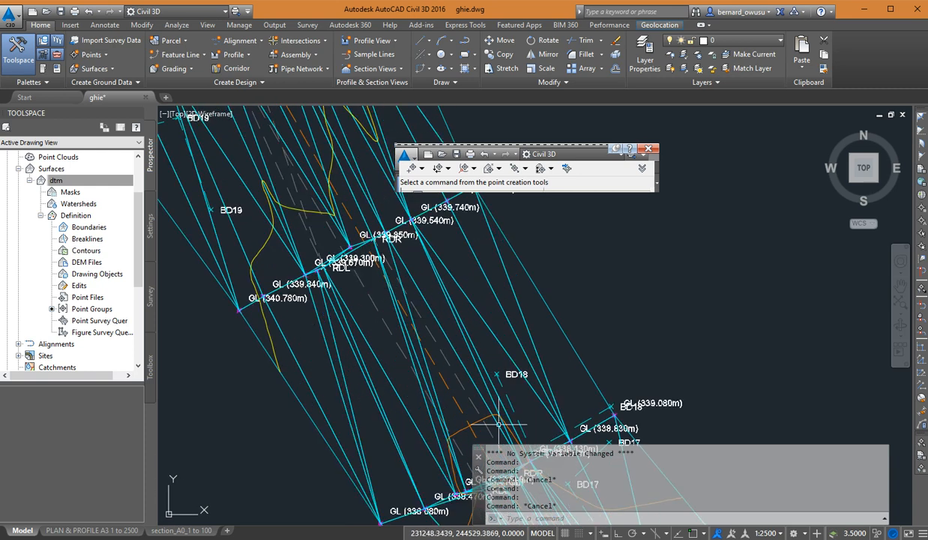
pyautogui.scroll(-2, 478, 389)
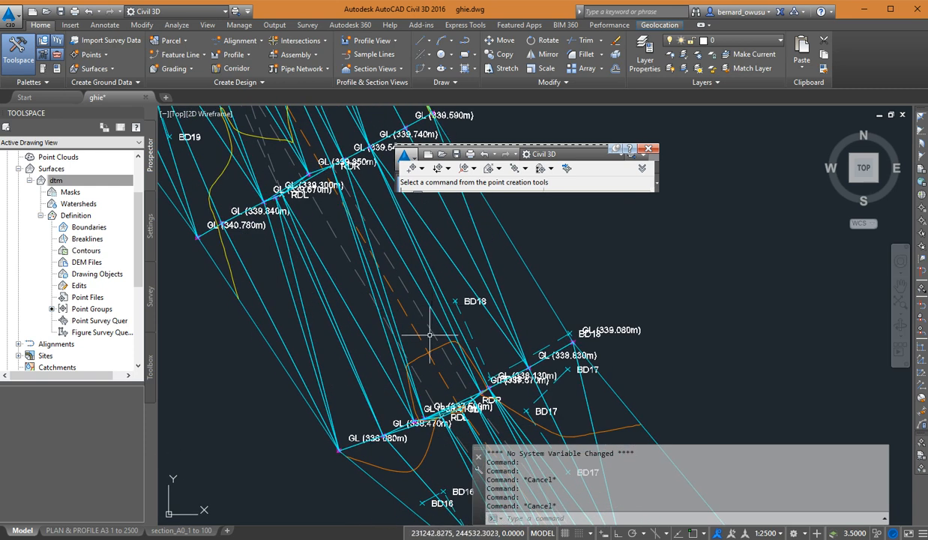
# Examine the dtm triangulation around the CUL1 and CUL2 culverts and along the cross section with GL (344.400m).
pyautogui.scroll(-5, 429, 330)
pyautogui.scroll(-2, 431, 360)
pyautogui.scroll(5, 468, 316)
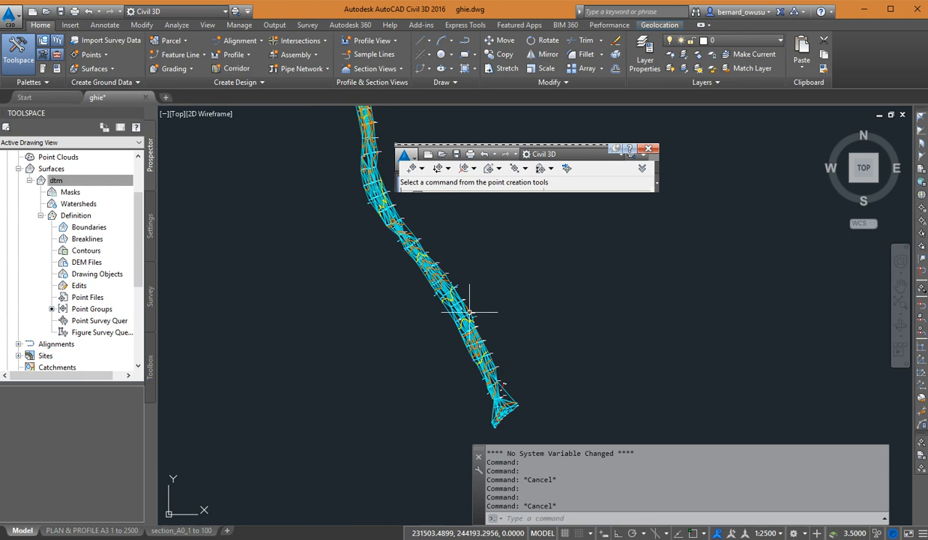
pyautogui.scroll(3, 461, 333)
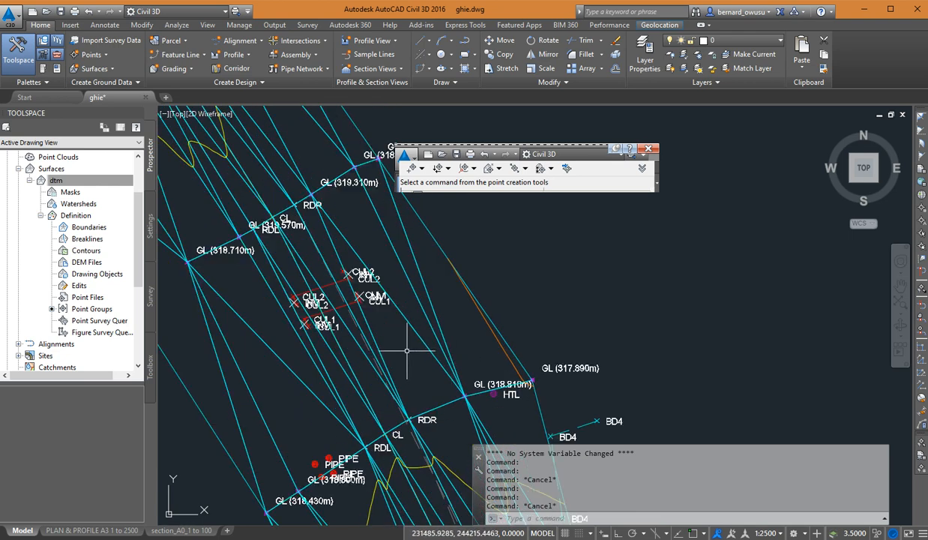
pyautogui.scroll(-5, 391, 348)
pyautogui.scroll(2, 347, 266)
pyautogui.scroll(4, 262, 268)
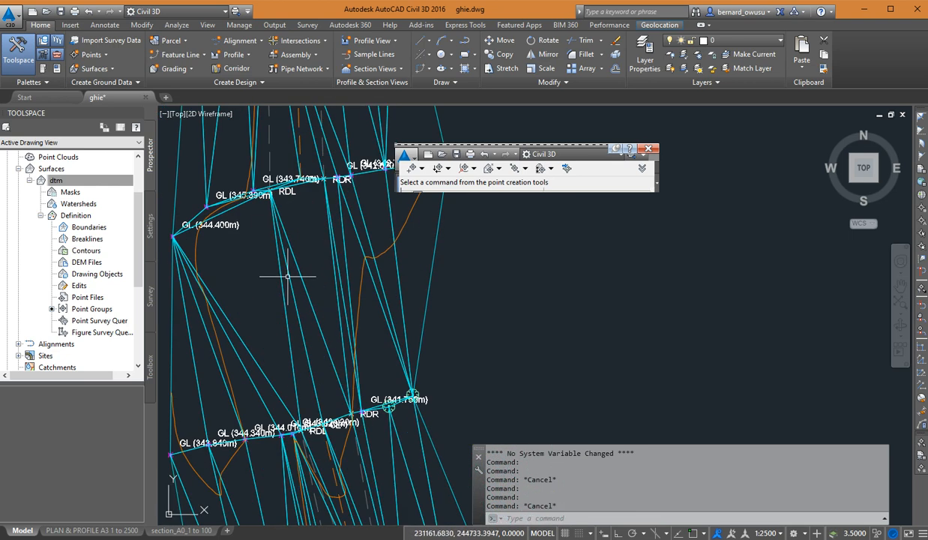
# Inspect the dtm triangulation and the spacing of the cross sections along the northern stretch of the road corridor.
pyautogui.scroll(-6, 345, 329)
pyautogui.moveTo(365, 338)
pyautogui.mouseDown(button='middle')
pyautogui.moveTo(359, 294)
pyautogui.moveTo(361, 335)
pyautogui.mouseUp(button='middle')
pyautogui.scroll(4, 364, 299)
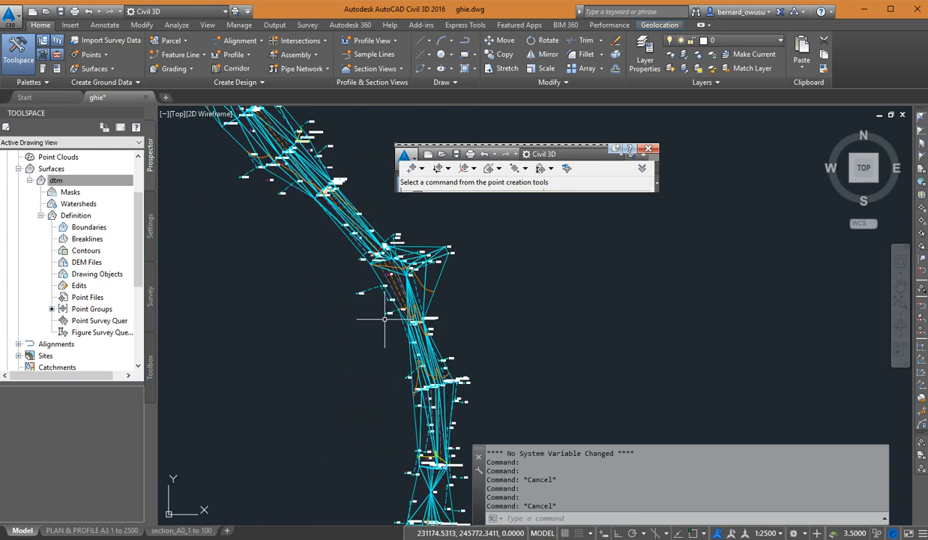
pyautogui.scroll(5, 332, 196)
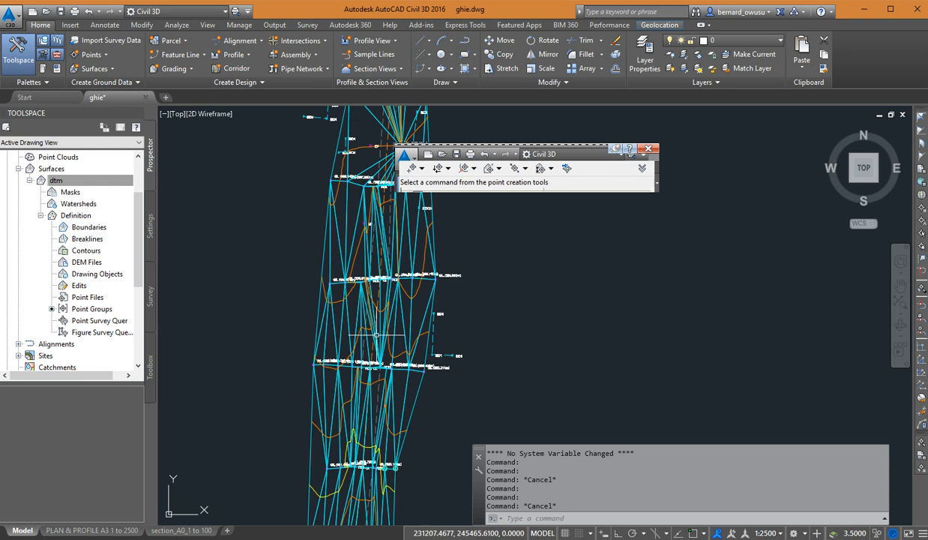
pyautogui.scroll(-3, 332, 196)
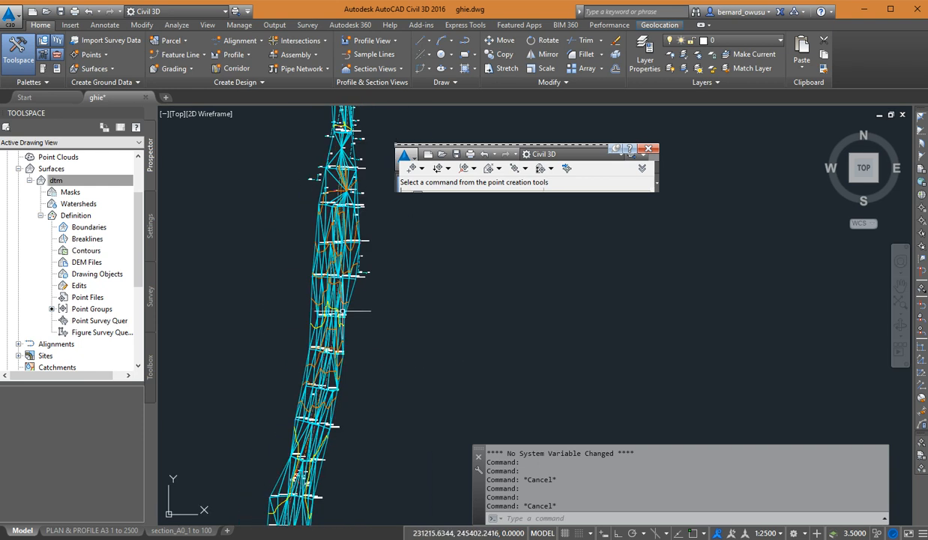
pyautogui.moveTo(341, 310)
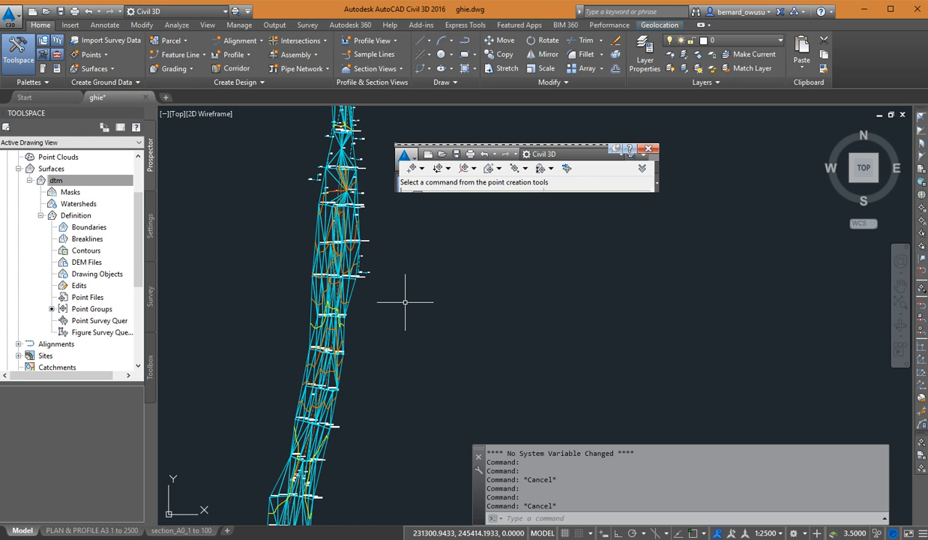
# Draw a single nearly horizontal line across the full width of the road corridor, midway between two surveyed cross sections.
pyautogui.moveTo(488, 311); pyautogui.dragTo(450, 309, button='middle')
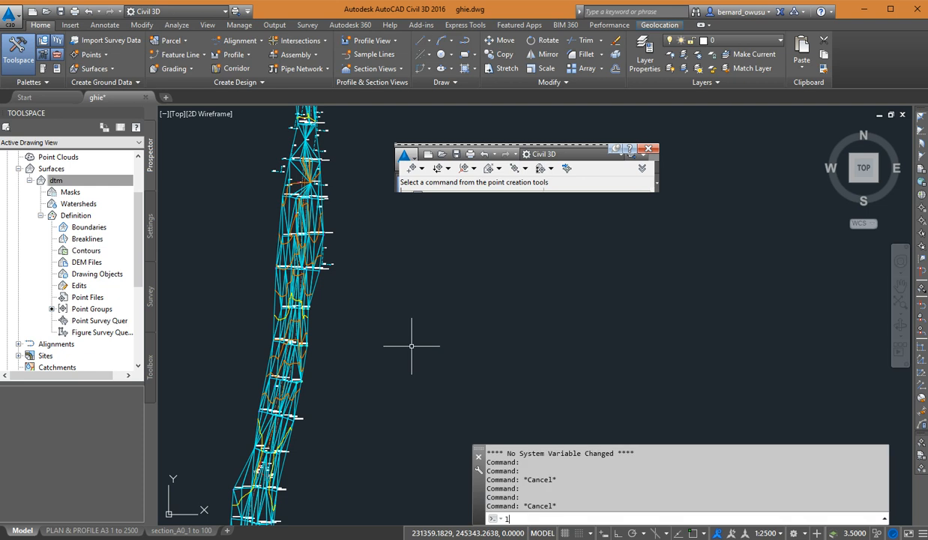
pyautogui.write('l')
pyautogui.press('Return')
pyautogui.moveTo(278, 241); pyautogui.dragTo(315, 275, button='middle')
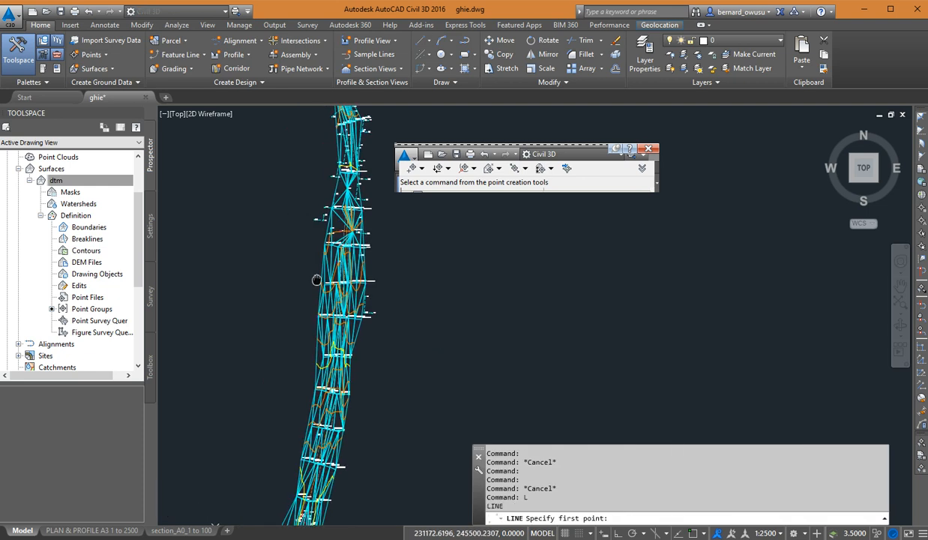
pyautogui.click(278, 268)
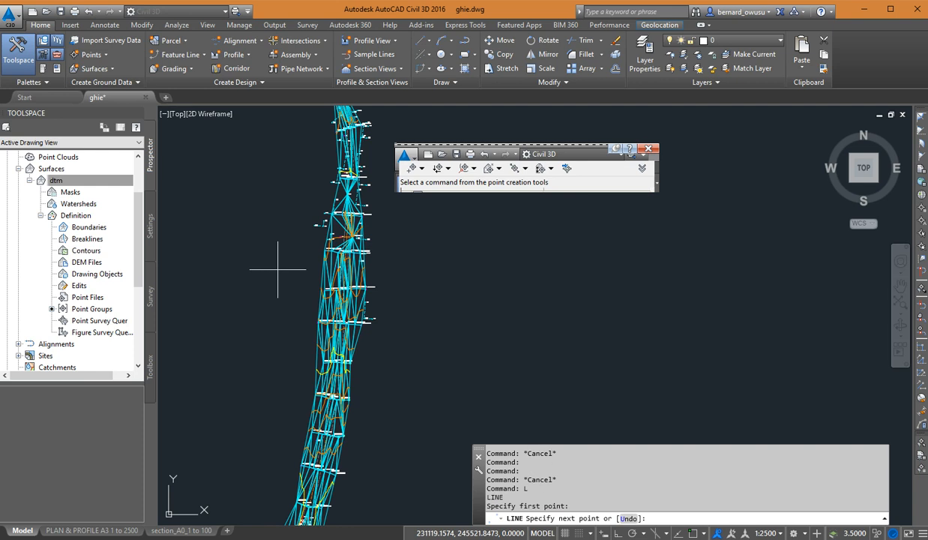
pyautogui.click(420, 271)
pyautogui.rightClick(421, 284)
pyautogui.click(432, 293)
pyautogui.moveTo(454, 284); pyautogui.dragTo(526, 317, button='middle')
pyautogui.scroll(2, 526, 316)
pyautogui.scroll(-2, 525, 315)
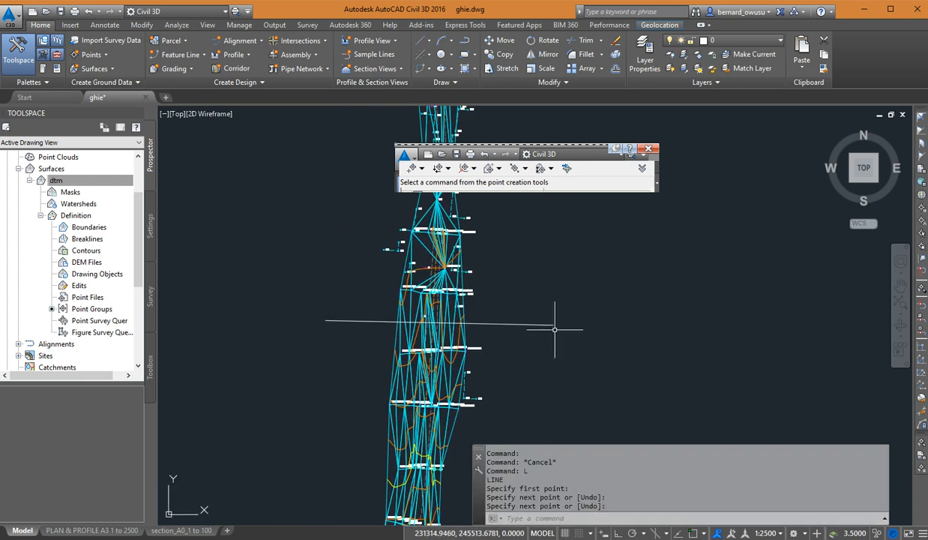
# Check where the drawn line crosses the surface triangles and move the point creation toolbar clear of the drawing area.
pyautogui.scroll(3, 537, 318)
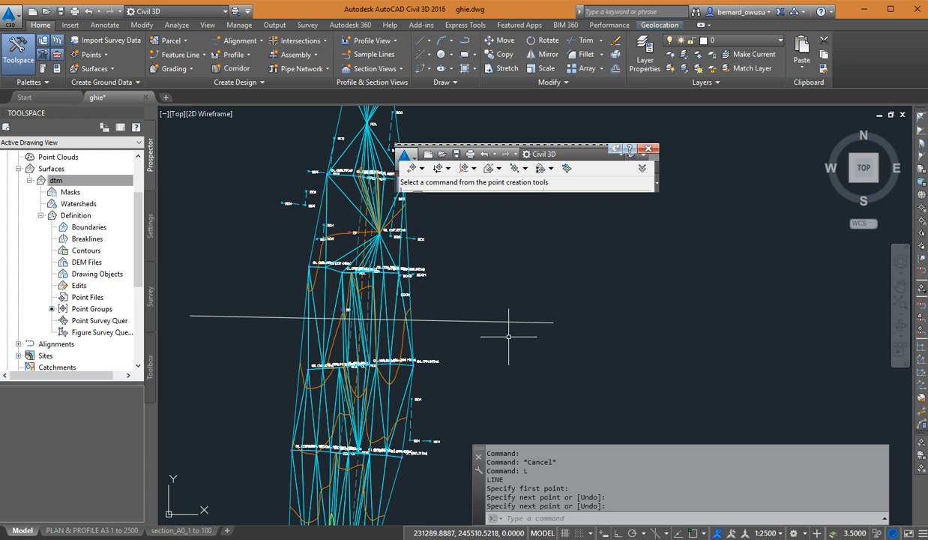
pyautogui.scroll(-1, 534, 321)
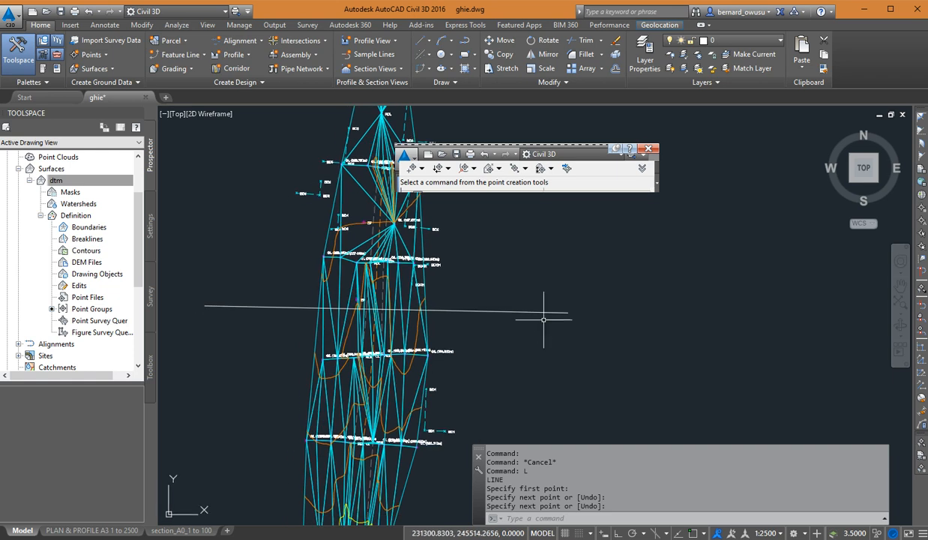
pyautogui.scroll(-1, 513, 315)
pyautogui.moveTo(507, 307); pyautogui.dragTo(468, 303, button='middle')
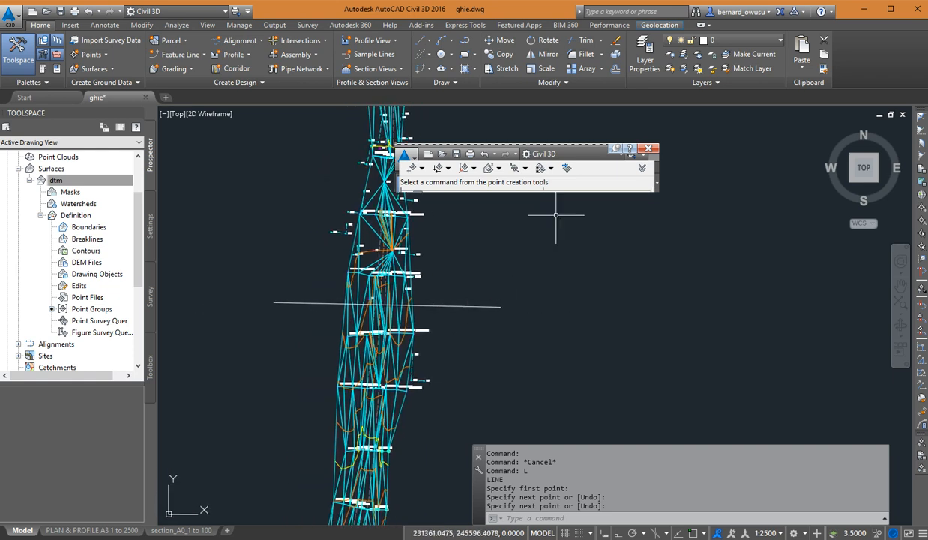
pyautogui.moveTo(583, 152)
pyautogui.mouseDown()
pyautogui.moveTo(590, 187)
pyautogui.moveTo(526, 80)
pyautogui.moveTo(486, 41)
pyautogui.mouseUp()
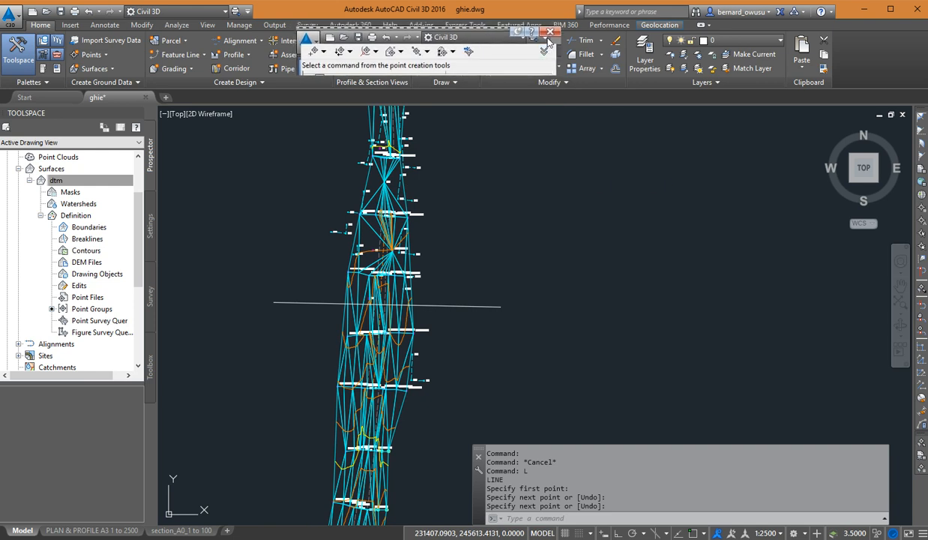
pyautogui.moveTo(475, 31); pyautogui.dragTo(456, 12)
pyautogui.moveTo(471, 272)
pyautogui.mouseDown(button='middle')
pyautogui.moveTo(435, 257)
pyautogui.moveTo(450, 265)
pyautogui.moveTo(425, 266)
pyautogui.mouseUp(button='middle')
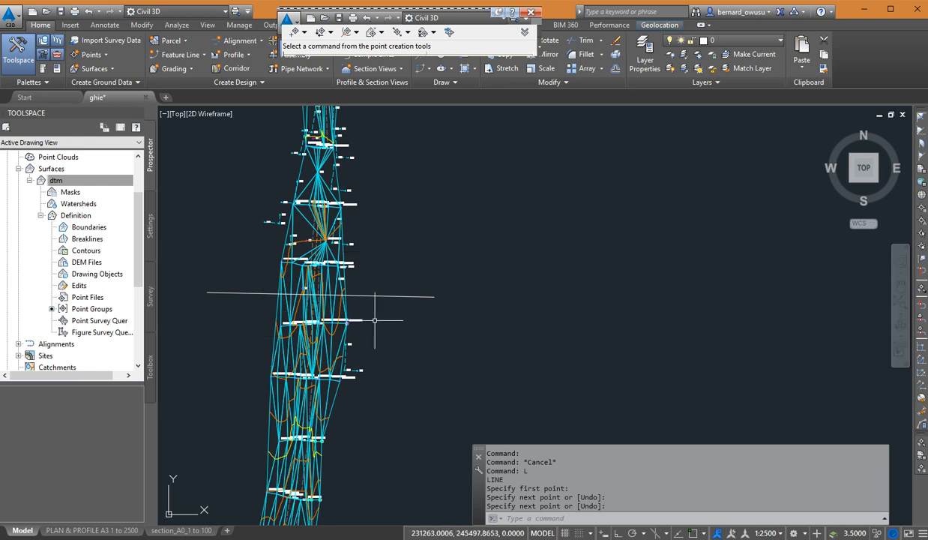
pyautogui.moveTo(426, 255); pyautogui.dragTo(434, 261, button='middle')
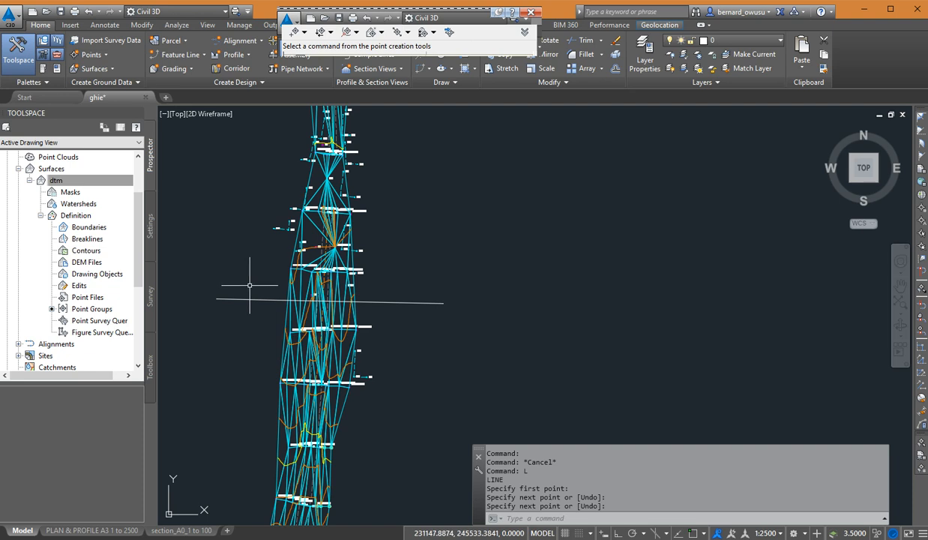
pyautogui.moveTo(626, 303); pyautogui.dragTo(638, 290, button='middle')
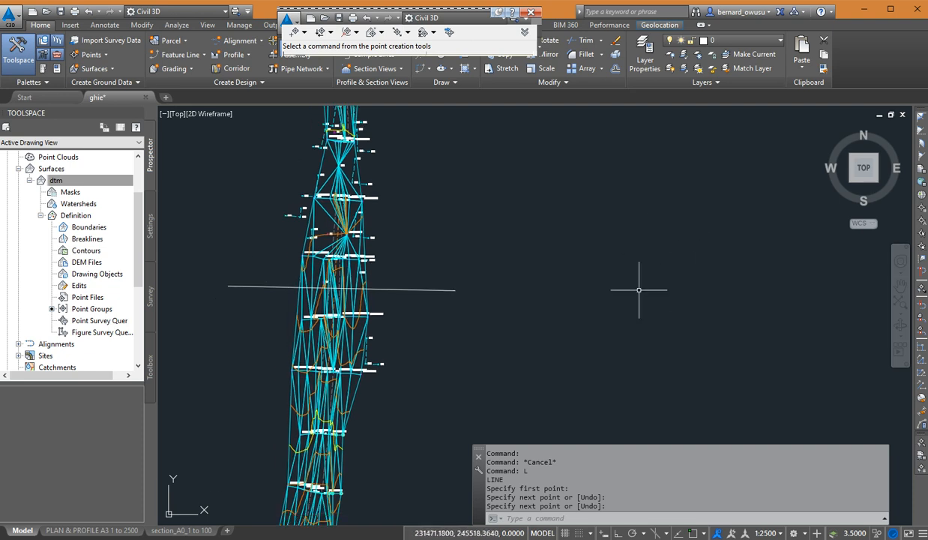
pyautogui.moveTo(290, 290); pyautogui.dragTo(256, 317, button='middle')
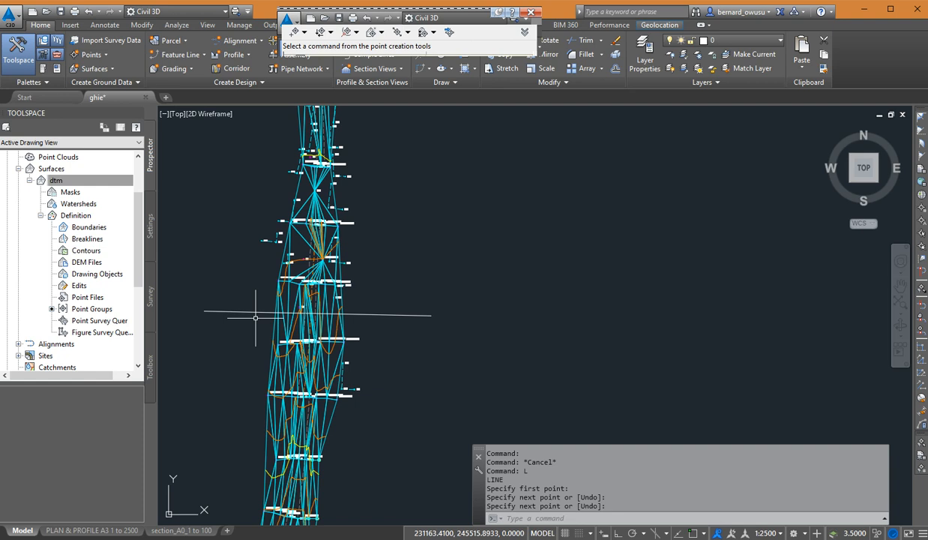
pyautogui.press('Return')
pyautogui.click(255, 313)
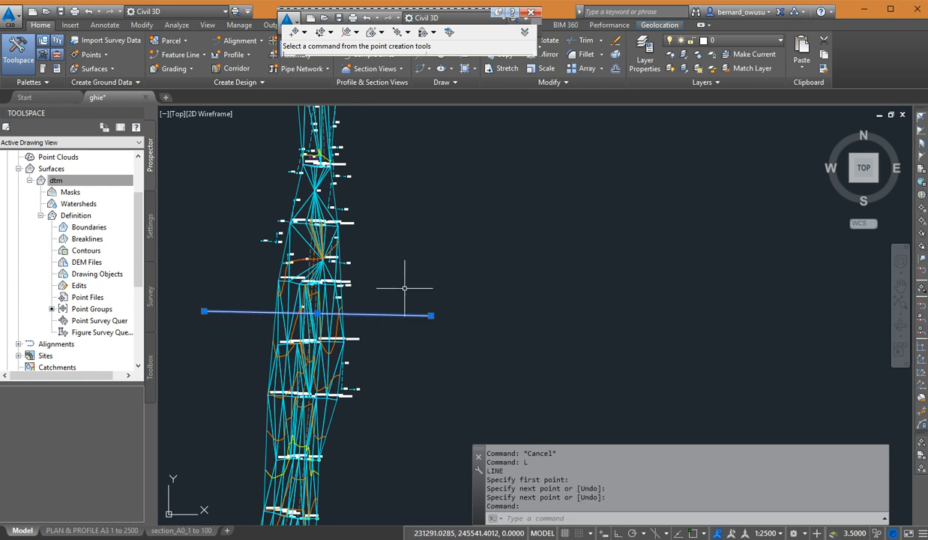
pyautogui.moveTo(425, 265); pyautogui.dragTo(437, 253, button='middle')
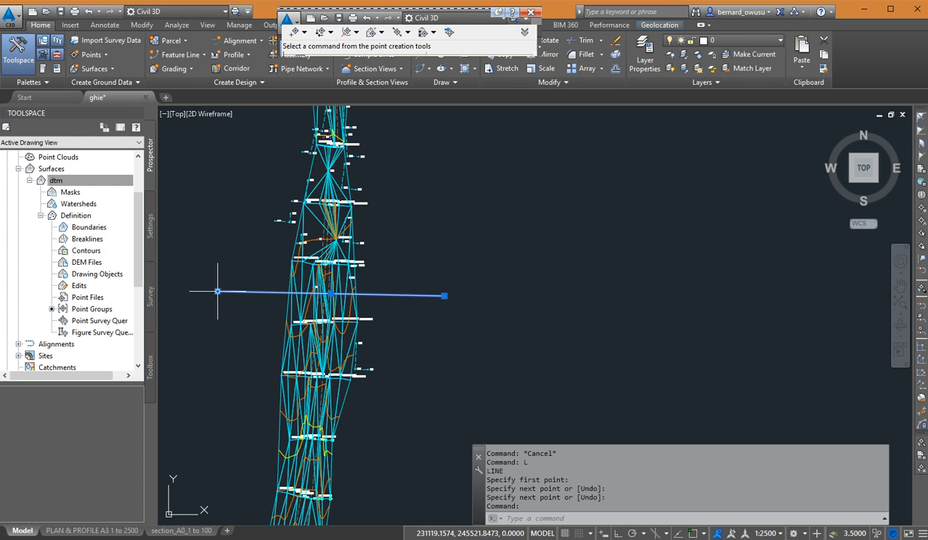
pyautogui.rightClick(420, 277)
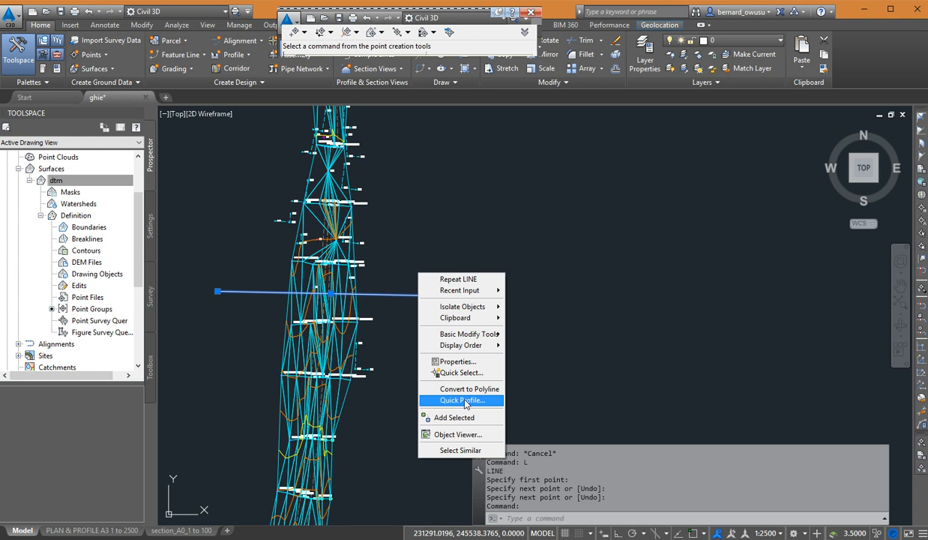
pyautogui.click(613, 363)
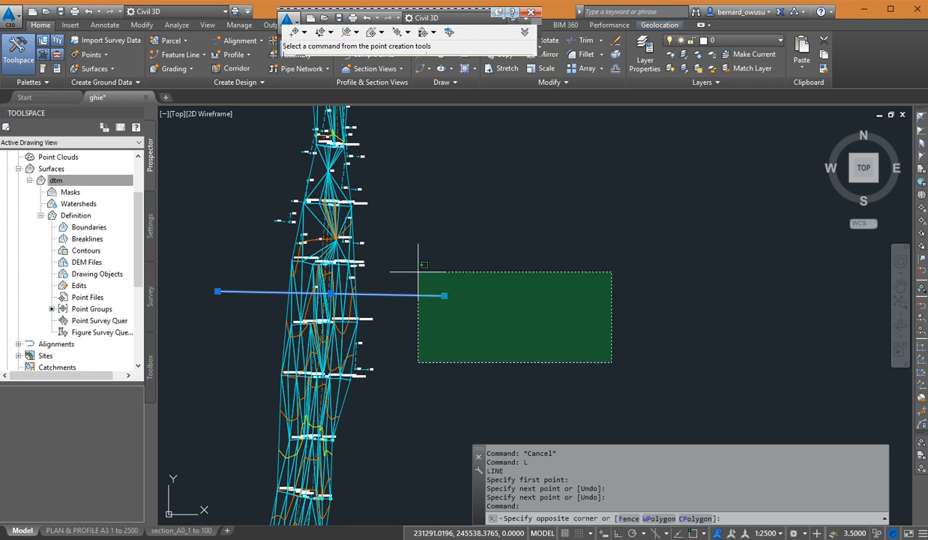
pyautogui.click(615, 323)
pyautogui.press('Escape')
pyautogui.press('Escape')
pyautogui.press('Escape')
pyautogui.press('Escape')
pyautogui.moveTo(562, 285); pyautogui.dragTo(528, 267, button='middle')
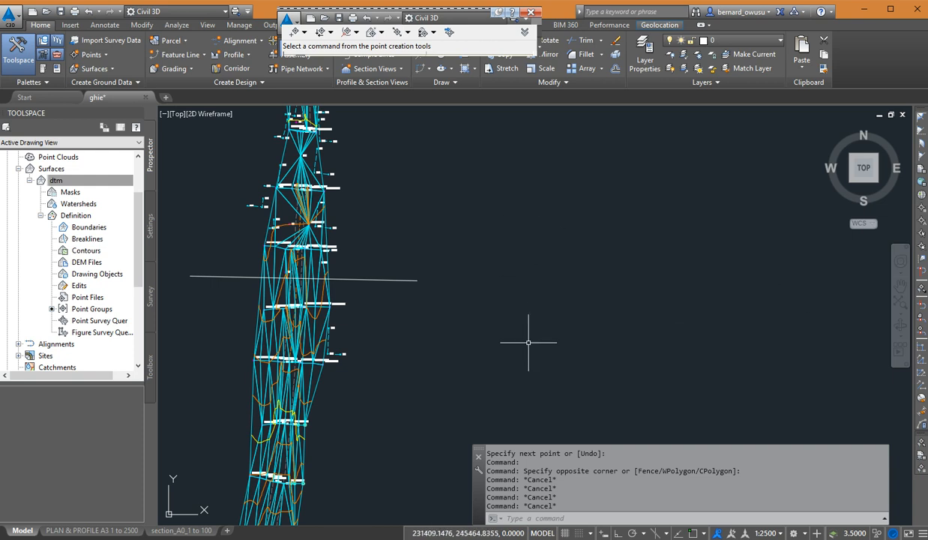
pyautogui.moveTo(263, 323); pyautogui.dragTo(270, 224, button='middle')
pyautogui.moveTo(604, 251); pyautogui.dragTo(540, 525, button='middle')
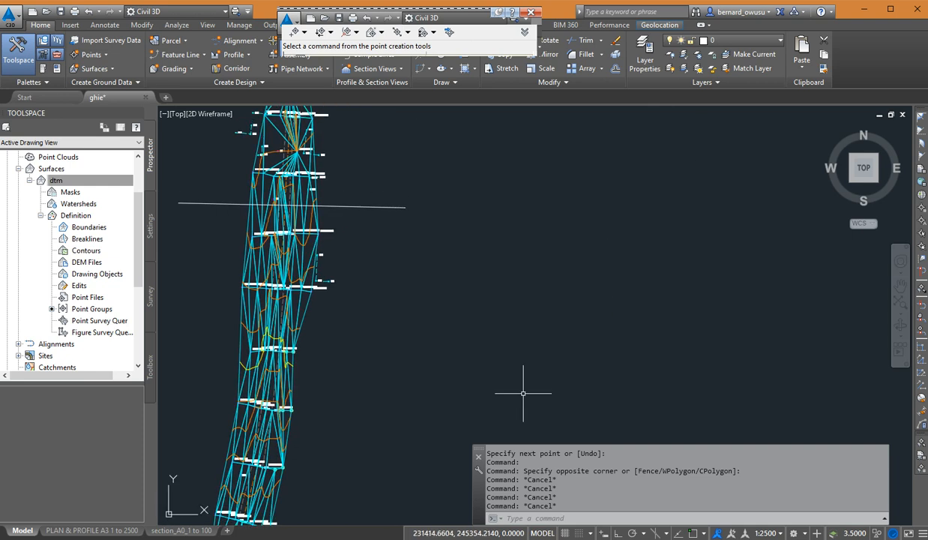
pyautogui.moveTo(519, 333); pyautogui.dragTo(520, 459, button='middle')
pyautogui.moveTo(504, 350); pyautogui.dragTo(624, 337, button='middle')
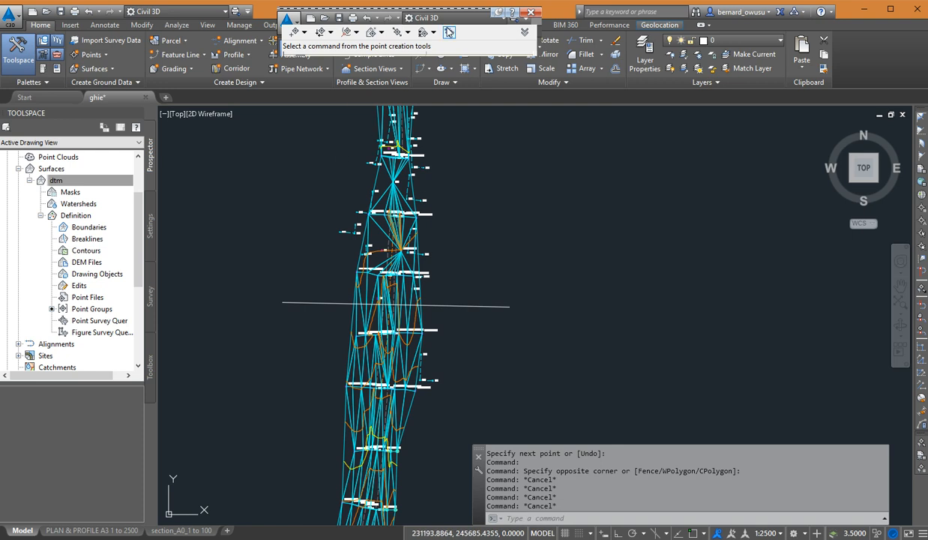
# Move the point creation toolbar out of the way and split the drawing area into two vertical viewports.
pyautogui.moveTo(466, 15); pyautogui.dragTo(180, 442)
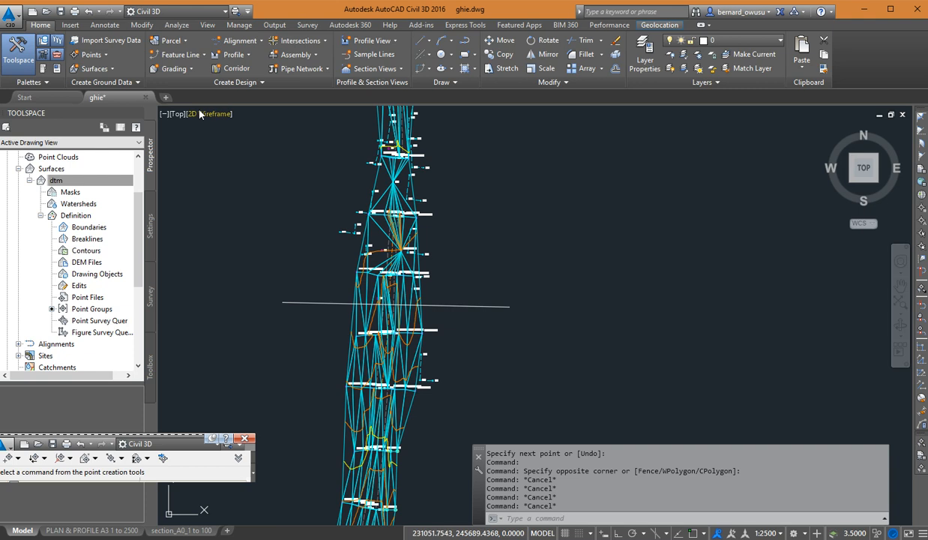
pyautogui.click(207, 24)
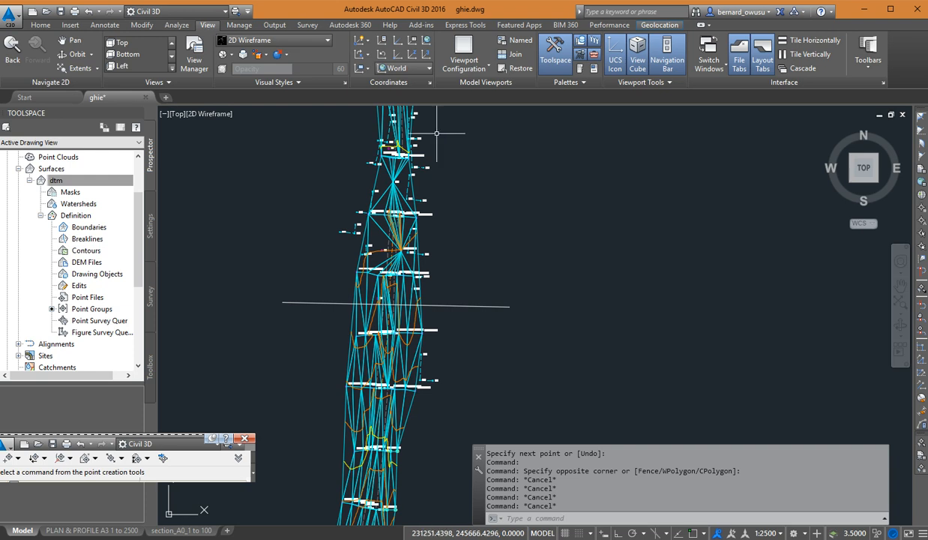
pyautogui.click(487, 70)
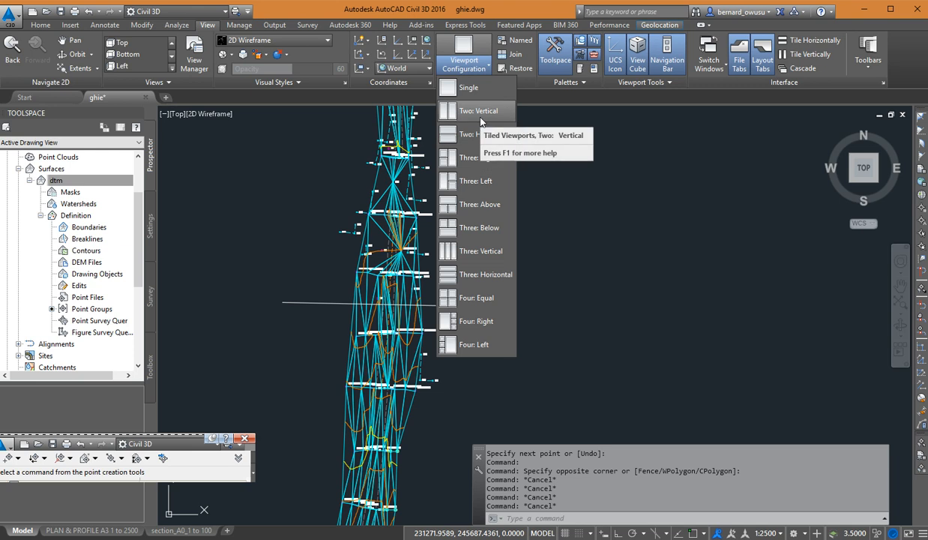
pyautogui.click(479, 66)
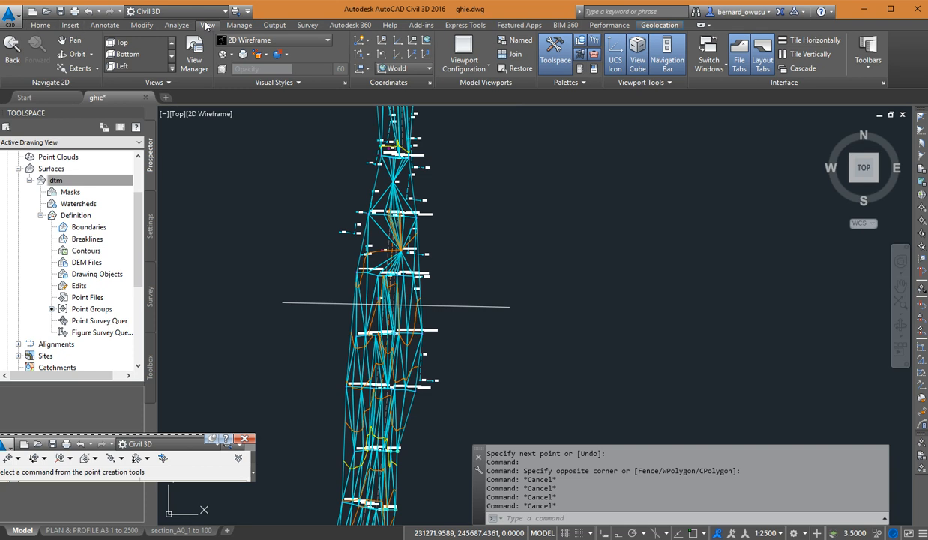
pyautogui.click(469, 66)
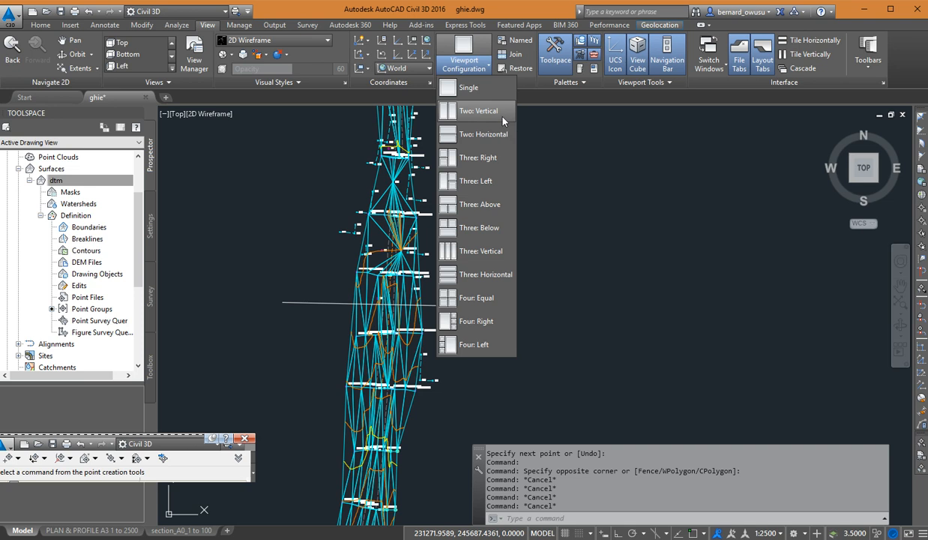
pyautogui.click(489, 117)
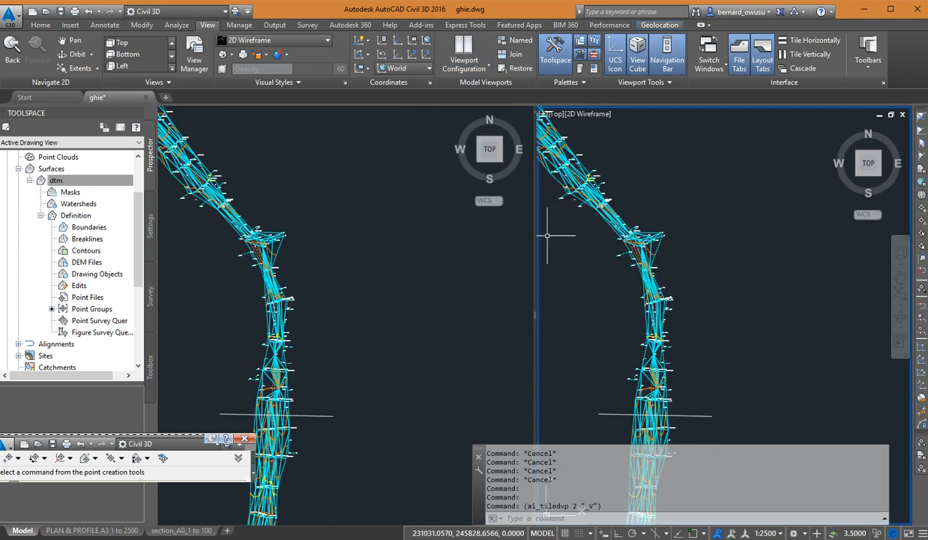
# Close the point creation toolbar and frame the corridor around the drawn line closely in the first viewport.
pyautogui.click(413, 274)
pyautogui.moveTo(347, 272)
pyautogui.mouseDown(button='middle')
pyautogui.moveTo(366, 267)
pyautogui.moveTo(389, 192)
pyautogui.mouseUp(button='middle')
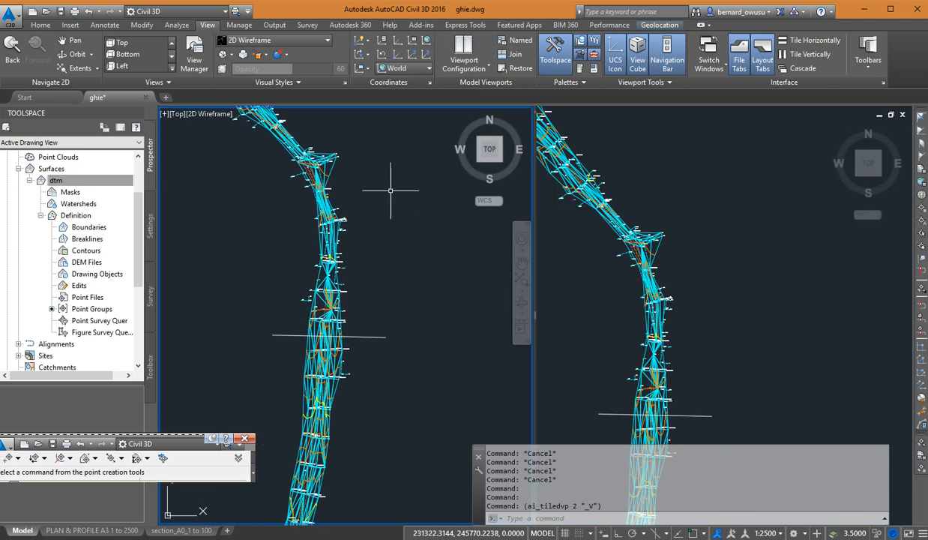
pyautogui.moveTo(372, 310); pyautogui.dragTo(356, 265, button='middle')
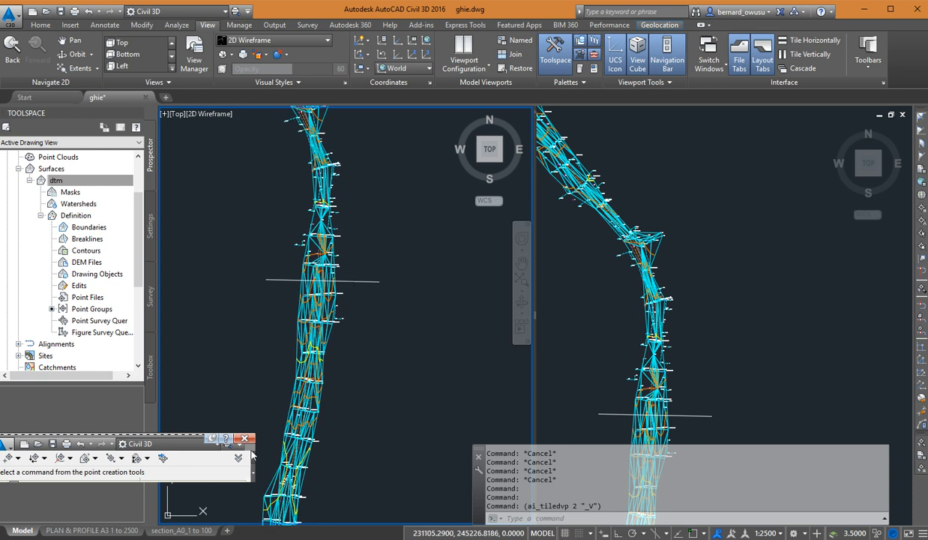
pyautogui.click(250, 442)
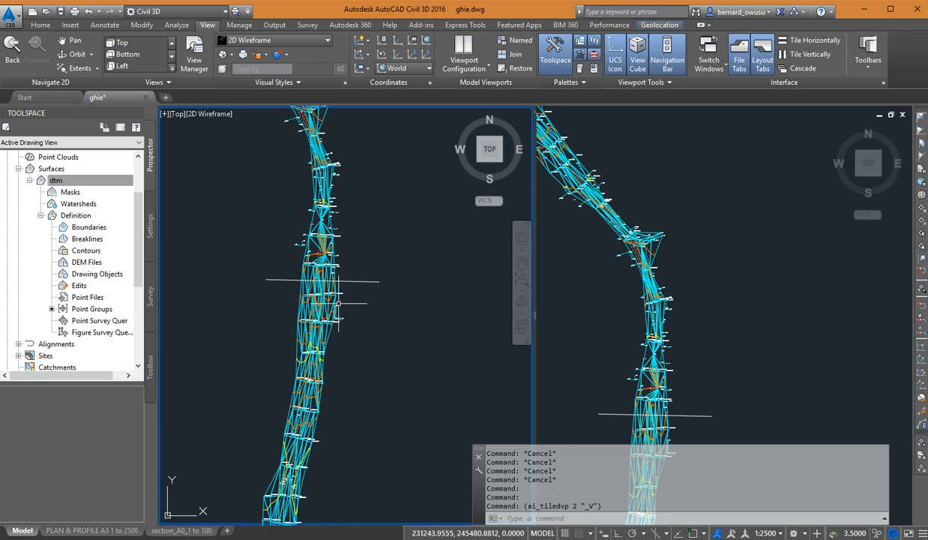
pyautogui.scroll(3, 334, 334)
pyautogui.scroll(2, 329, 314)
pyautogui.moveTo(329, 315); pyautogui.dragTo(346, 318, button='middle')
pyautogui.moveTo(421, 309)
pyautogui.mouseDown(button='middle')
pyautogui.moveTo(427, 297)
pyautogui.moveTo(387, 274)
pyautogui.mouseUp(button='middle')
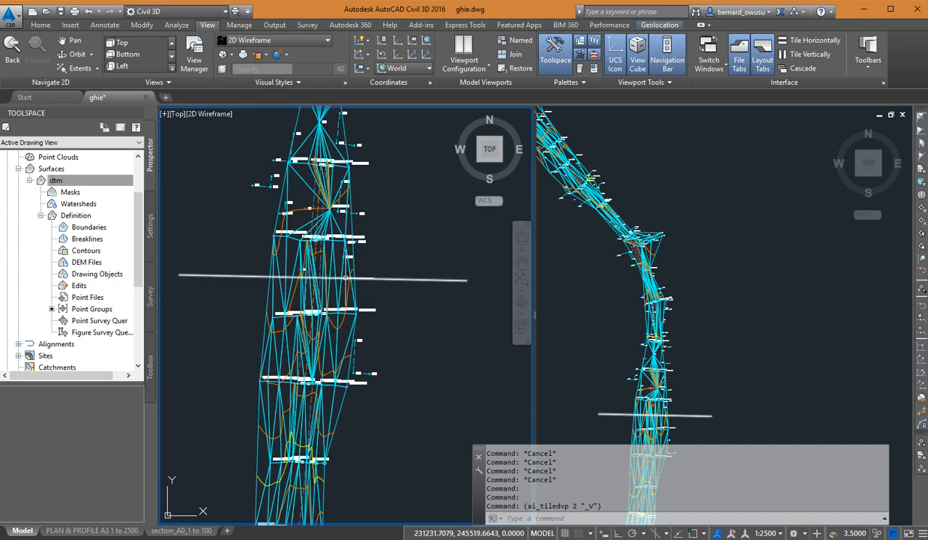
# Zoom the second viewport out to view the full length of the road corridor.
pyautogui.click(735, 237)
pyautogui.scroll(-2, 677, 273)
pyautogui.moveTo(704, 323); pyautogui.dragTo(575, 219, button='middle')
pyautogui.moveTo(710, 294); pyautogui.dragTo(583, 274, button='middle')
pyautogui.scroll(-3, 723, 344)
pyautogui.moveTo(721, 347); pyautogui.dragTo(676, 326, button='middle')
pyautogui.moveTo(745, 335); pyautogui.dragTo(680, 293, button='middle')
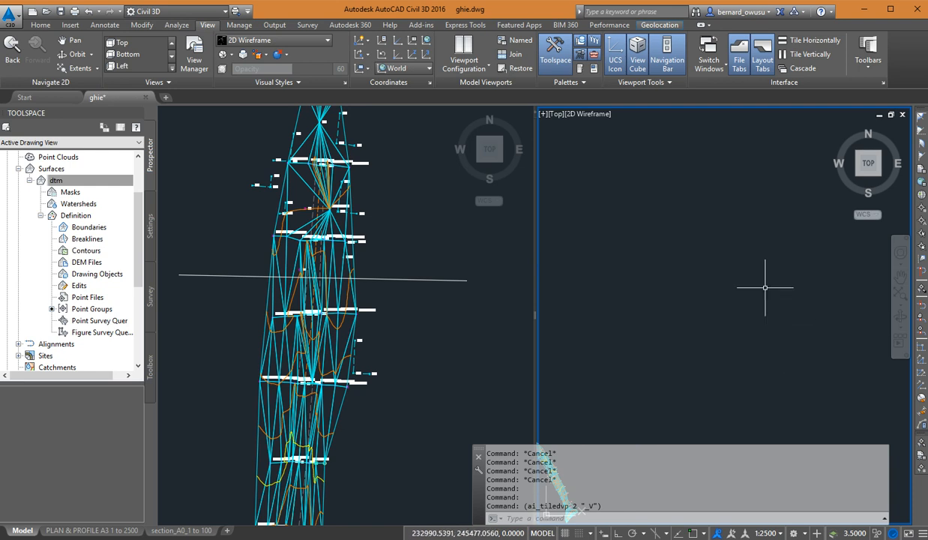
pyautogui.click(530, 351)
pyautogui.click(624, 349)
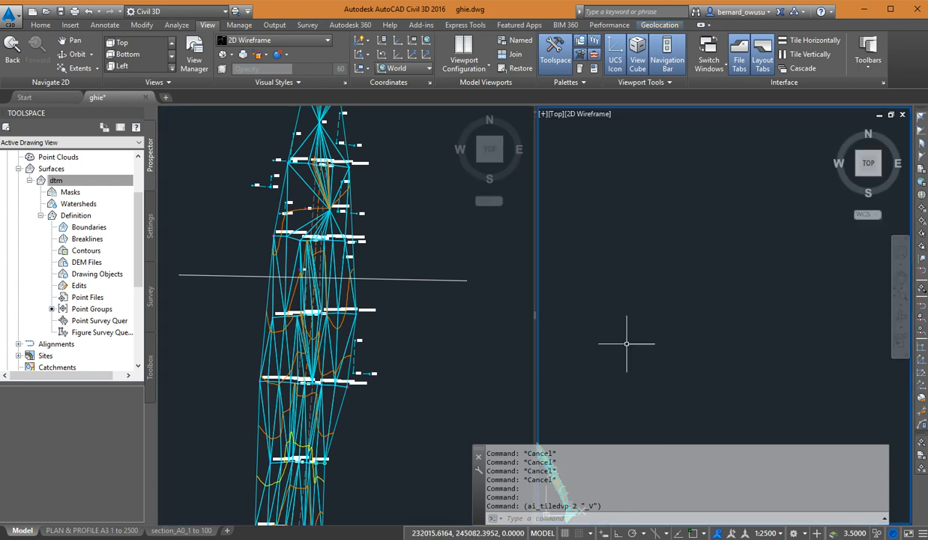
pyautogui.moveTo(676, 304); pyautogui.dragTo(796, 276, button='middle')
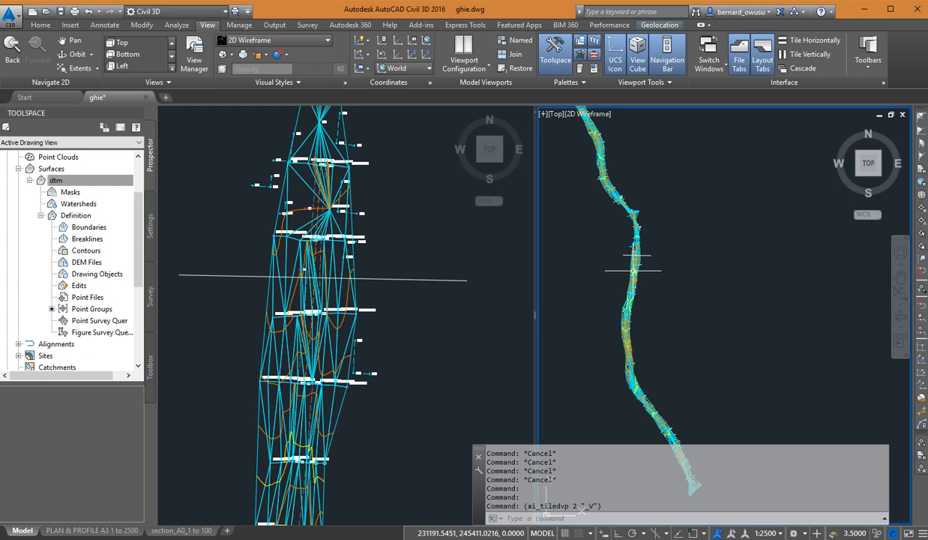
pyautogui.click(697, 290)
pyautogui.click(719, 252)
pyautogui.moveTo(727, 264); pyautogui.dragTo(779, 364, button='middle')
pyautogui.moveTo(726, 333); pyautogui.dragTo(722, 253, button='middle')
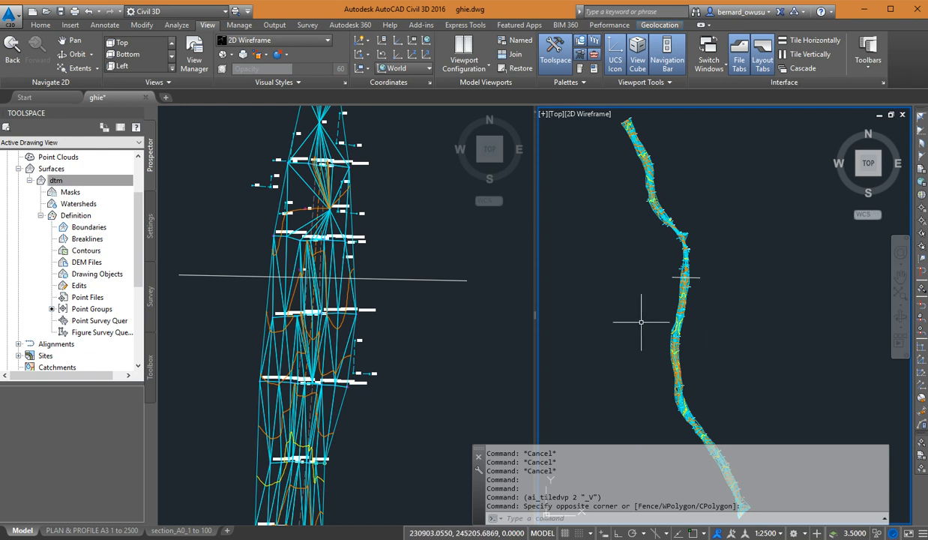
# Zoom the second viewport in and shift it to the empty space just east of the drawn line.
pyautogui.click(416, 311)
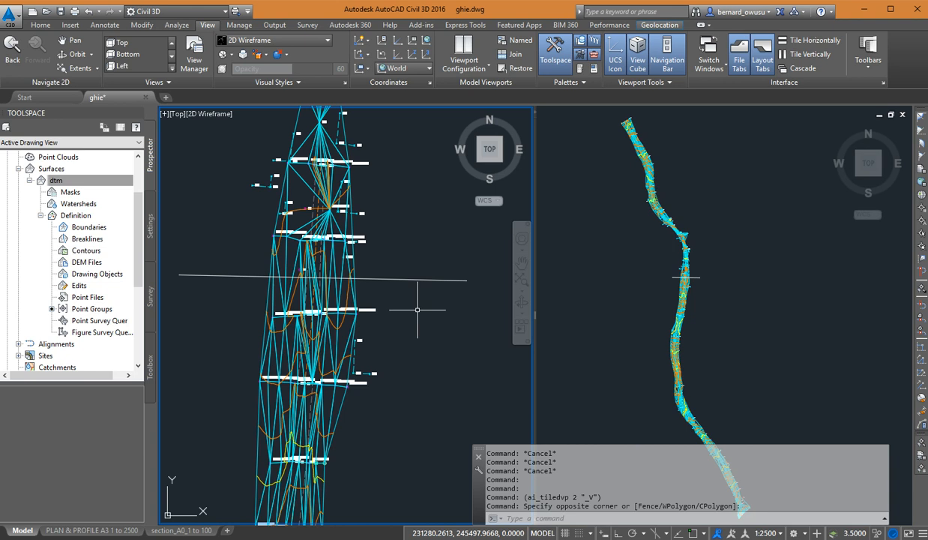
pyautogui.click(755, 248)
pyautogui.scroll(4, 757, 260)
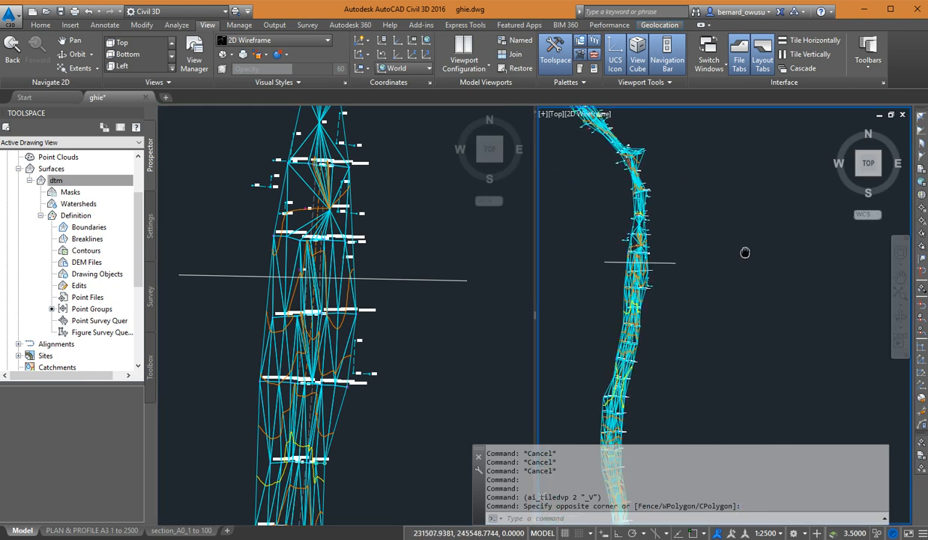
pyautogui.moveTo(767, 305); pyautogui.dragTo(725, 217, button='middle')
pyautogui.moveTo(750, 254)
pyautogui.mouseDown(button='middle')
pyautogui.moveTo(692, 296)
pyautogui.moveTo(667, 359)
pyautogui.mouseUp(button='middle')
pyautogui.click(465, 286)
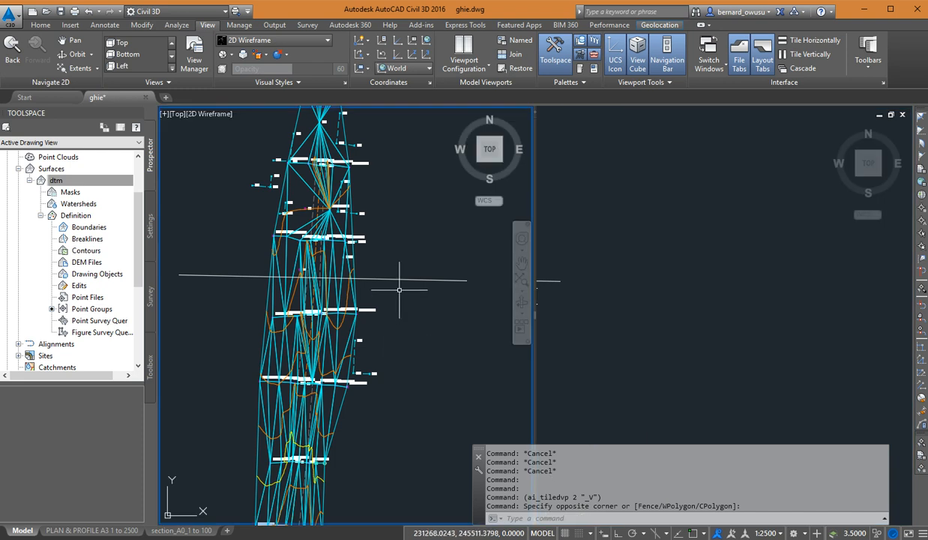
# Start a quick profile from the drawn line across the corridor, keeping only empty space in the second viewport.
pyautogui.click(412, 279)
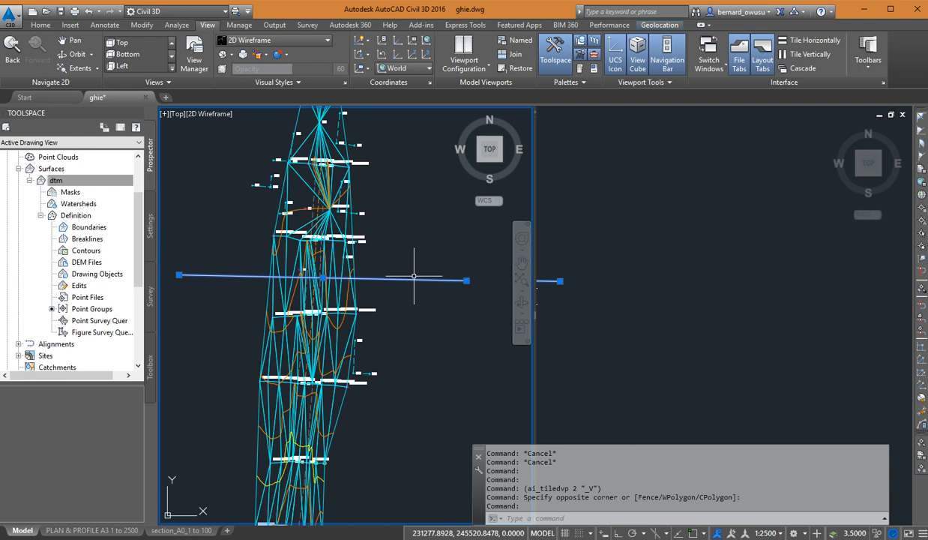
pyautogui.click(617, 254)
pyautogui.moveTo(644, 248); pyautogui.dragTo(605, 242, button='middle')
pyautogui.click(448, 276)
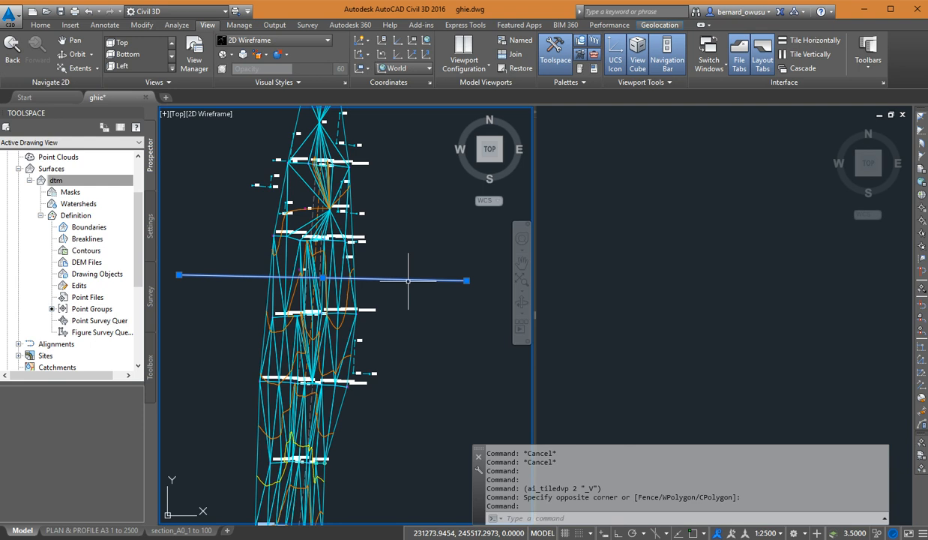
pyautogui.click(666, 283)
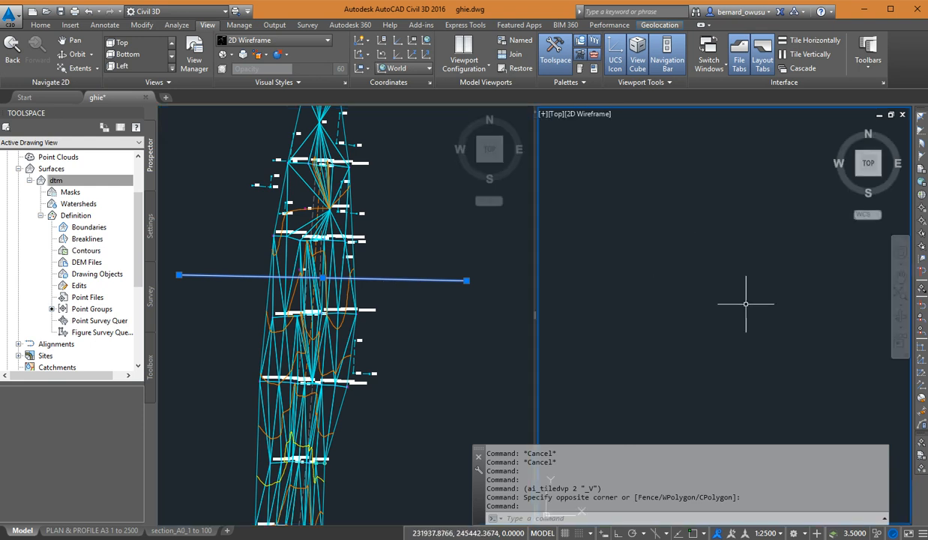
pyautogui.click(411, 272)
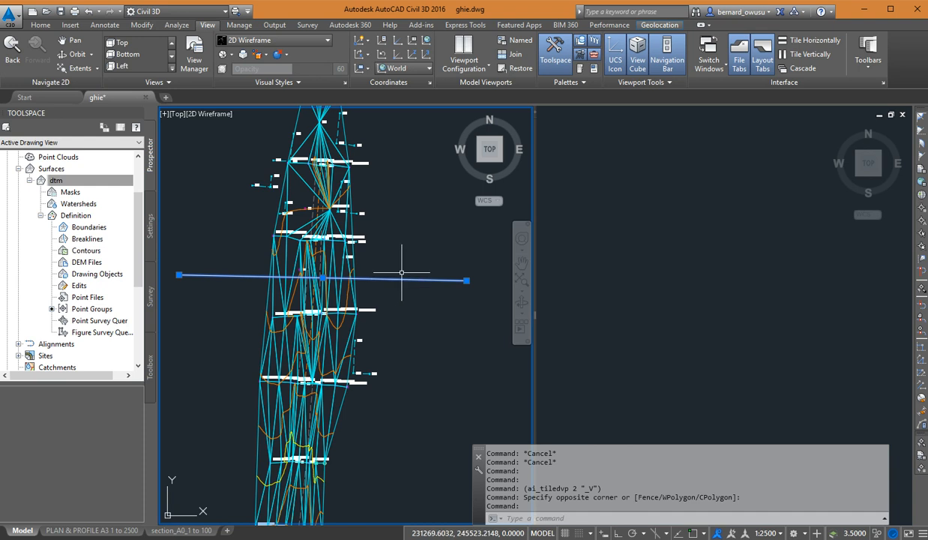
pyautogui.rightClick(402, 273)
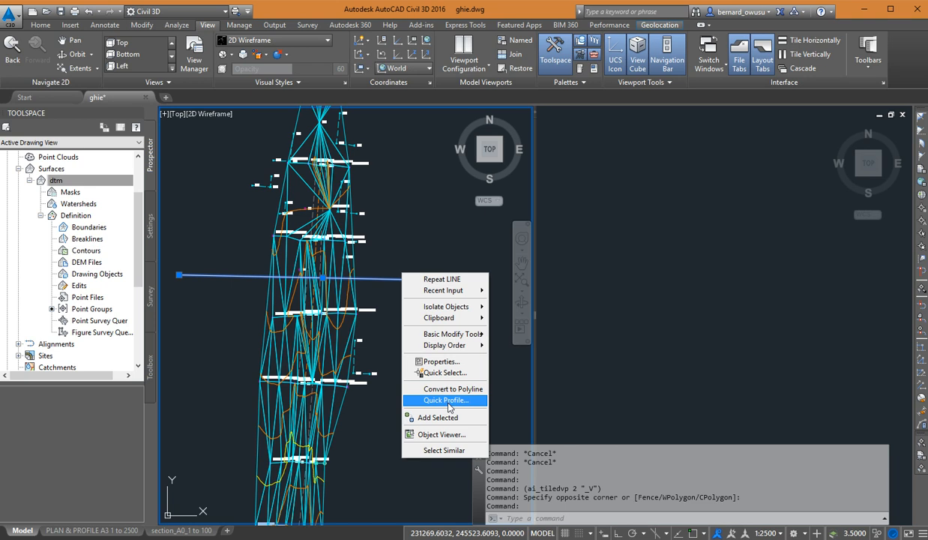
pyautogui.click(448, 400)
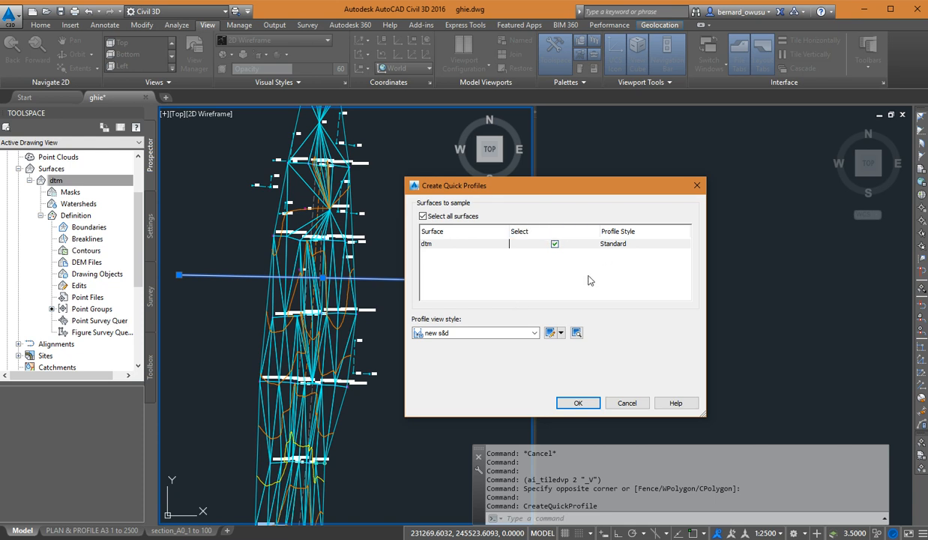
# Set the dtm surface's profile style to ALIGNMENT PROFILE and accept the quick profile settings.
pyautogui.click(640, 246)
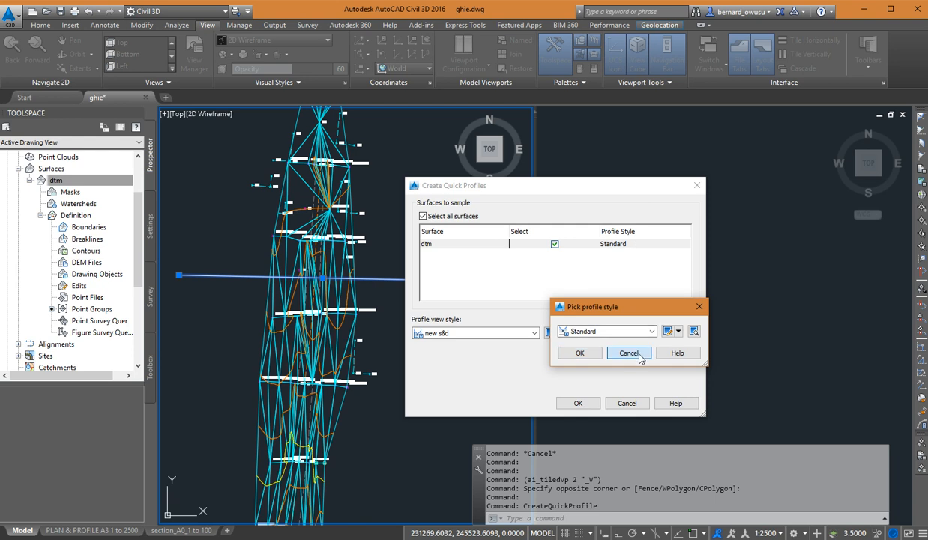
pyautogui.click(627, 352)
pyautogui.click(643, 241)
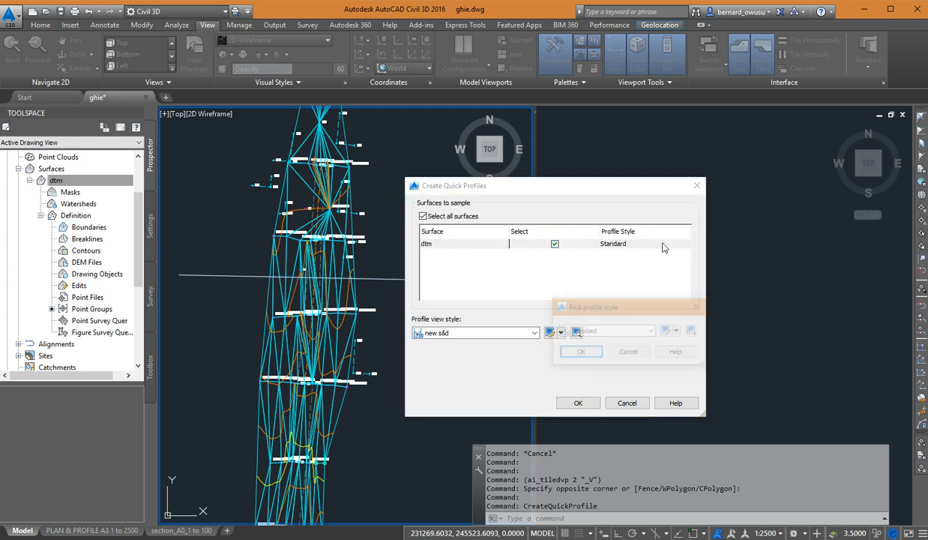
pyautogui.click(595, 331)
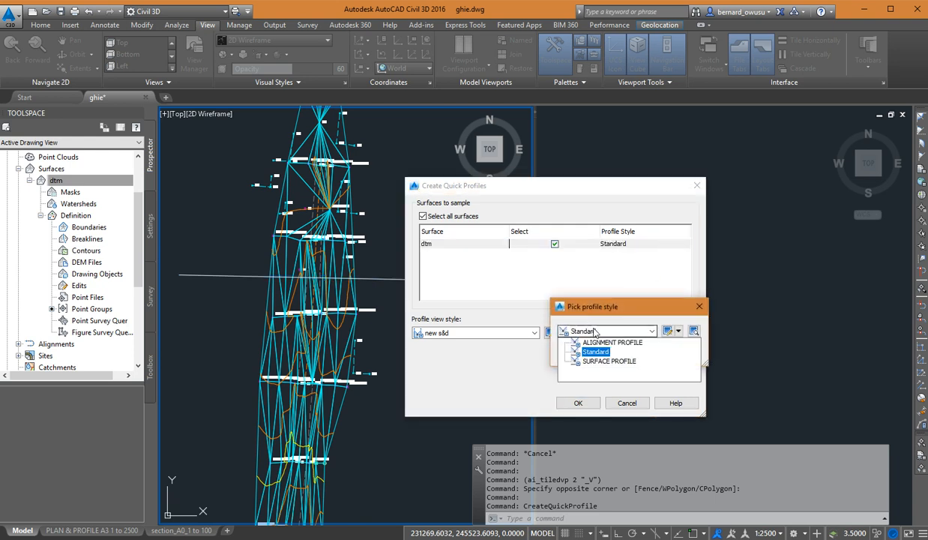
pyautogui.click(610, 342)
pyautogui.click(581, 352)
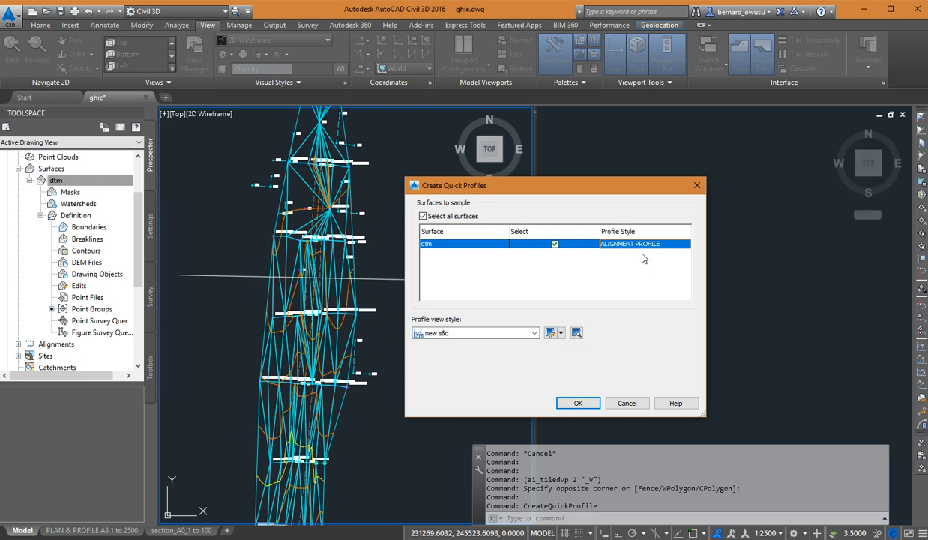
pyautogui.click(572, 401)
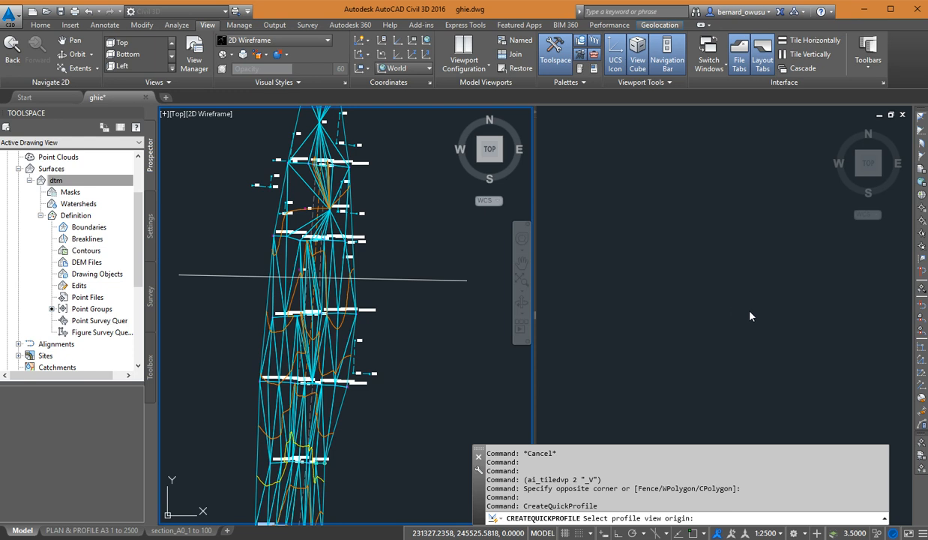
# Place the quick profile view in the empty space east of the corridor in the second viewport and dismiss the event viewer.
pyautogui.click(694, 292)
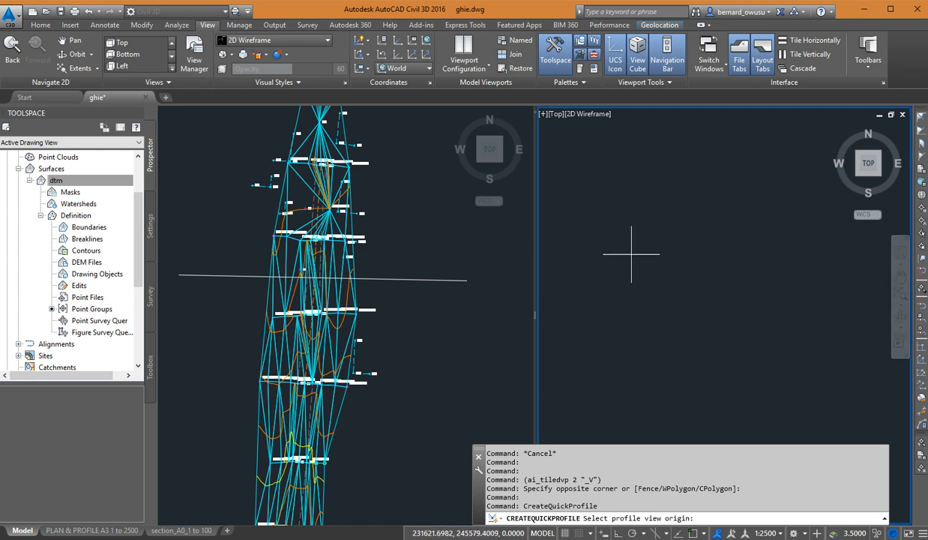
pyautogui.click(424, 249)
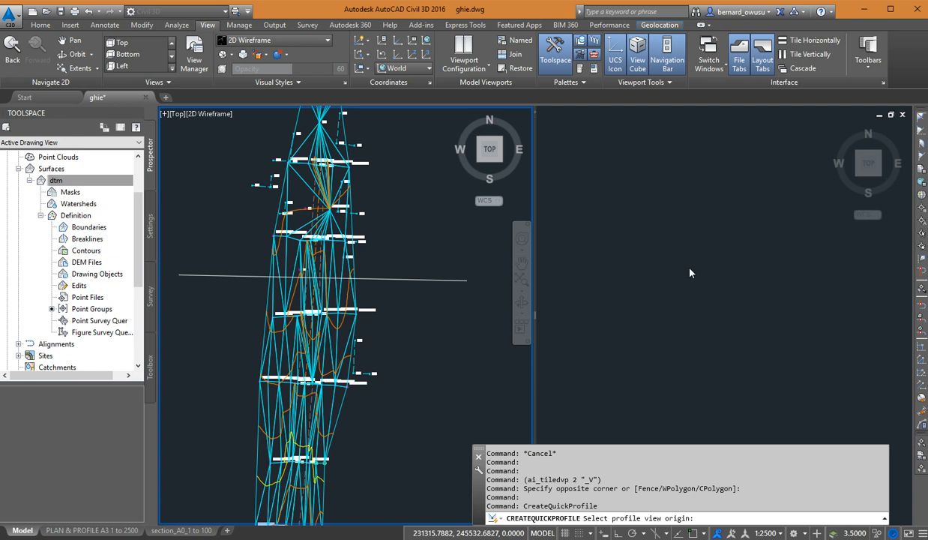
pyautogui.click(693, 290)
pyautogui.scroll(-5, 726, 313)
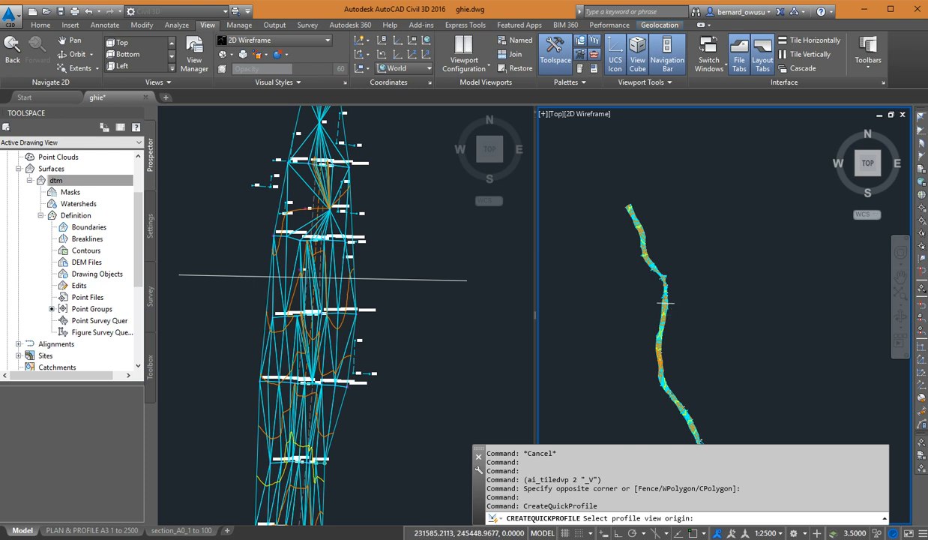
pyautogui.scroll(5, 697, 311)
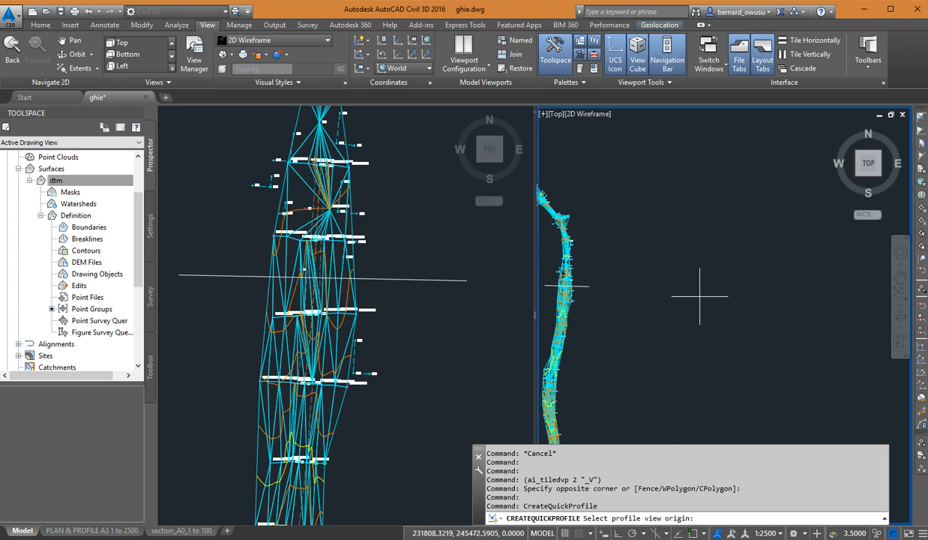
pyautogui.click(702, 296)
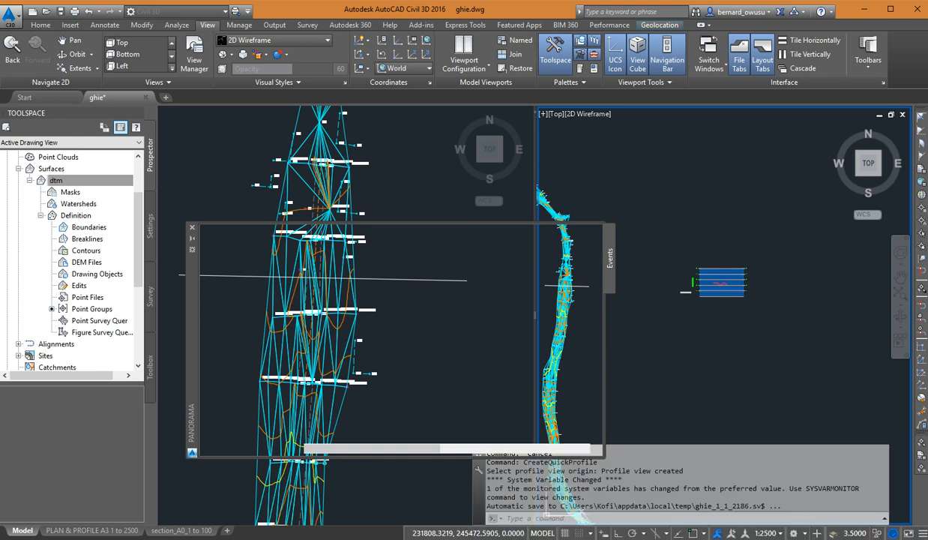
pyautogui.click(578, 233)
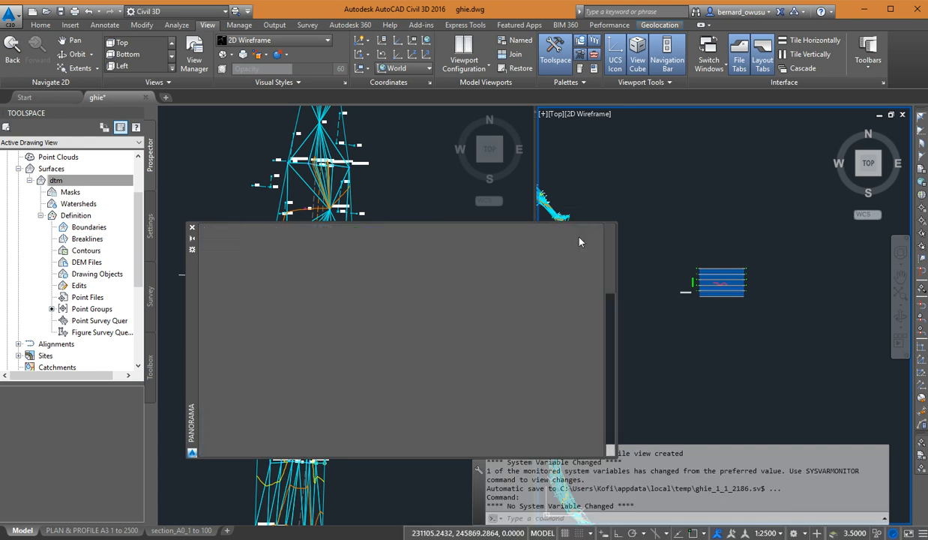
# Inspect the surface line in the quick profile view, and delete that profile view from the second viewport.
pyautogui.scroll(5, 724, 284)
pyautogui.scroll(3, 725, 284)
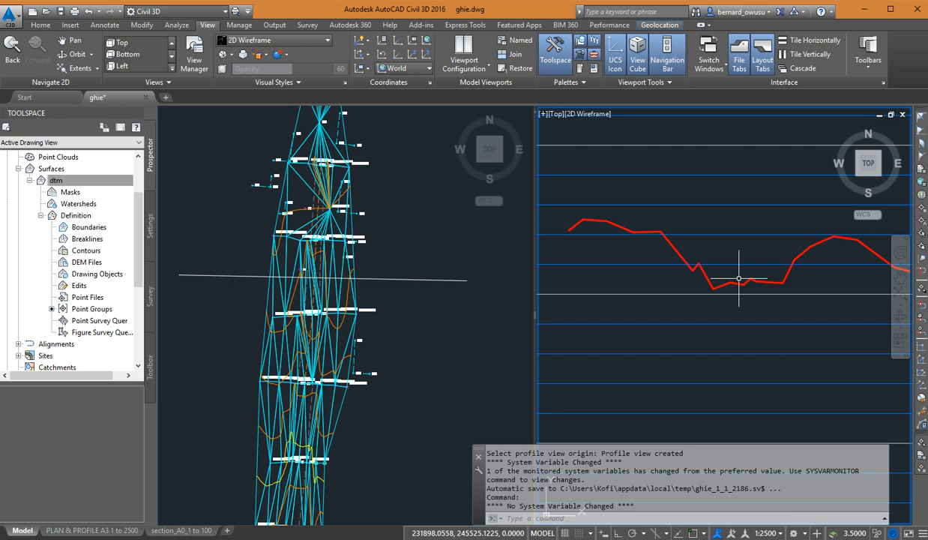
pyautogui.scroll(-1, 726, 288)
pyautogui.scroll(3, 724, 287)
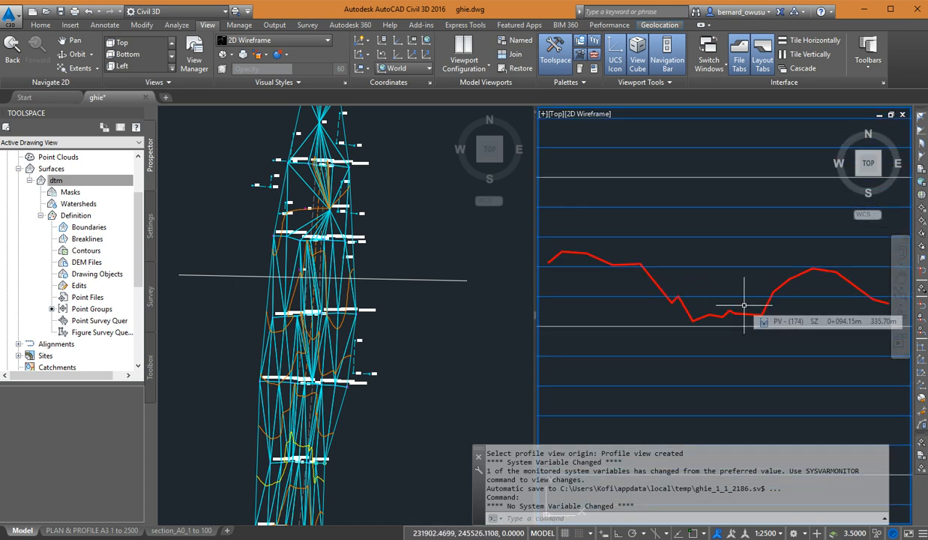
pyautogui.scroll(-2, 738, 307)
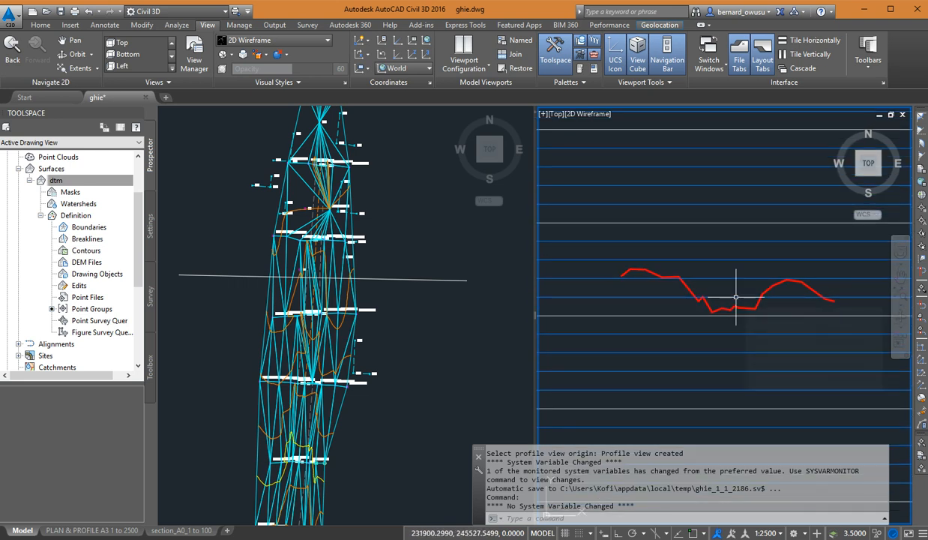
pyautogui.scroll(-3, 720, 277)
pyautogui.scroll(3, 633, 337)
pyautogui.click(671, 390)
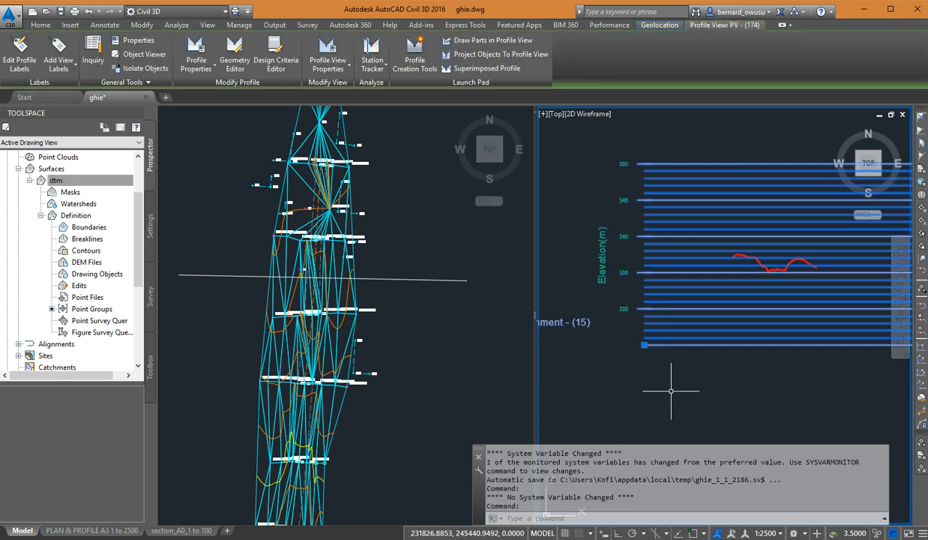
pyautogui.press('Delete')
# Start another quick profile from the drawn line across the corridor, using the ALIGNMENT PROFILE style for the dtm surface.
pyautogui.click(468, 315)
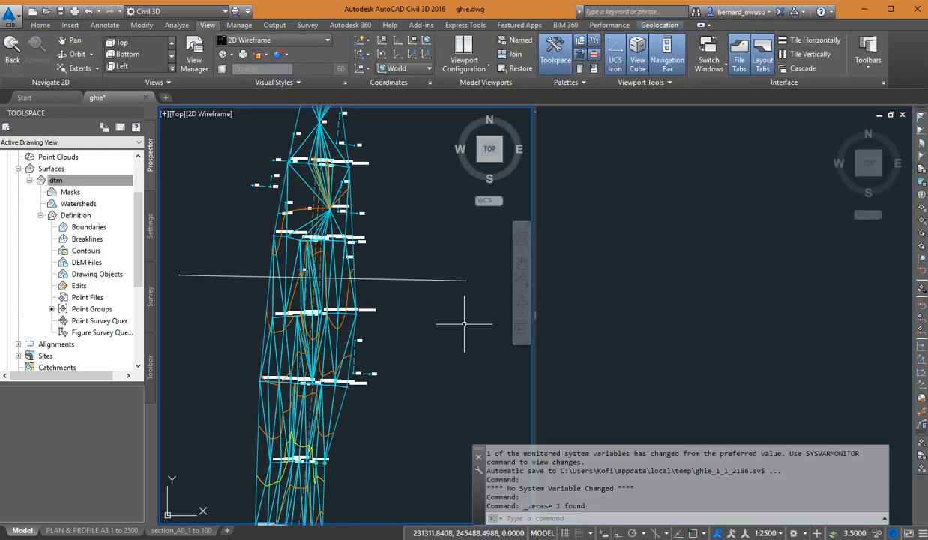
pyautogui.click(435, 274)
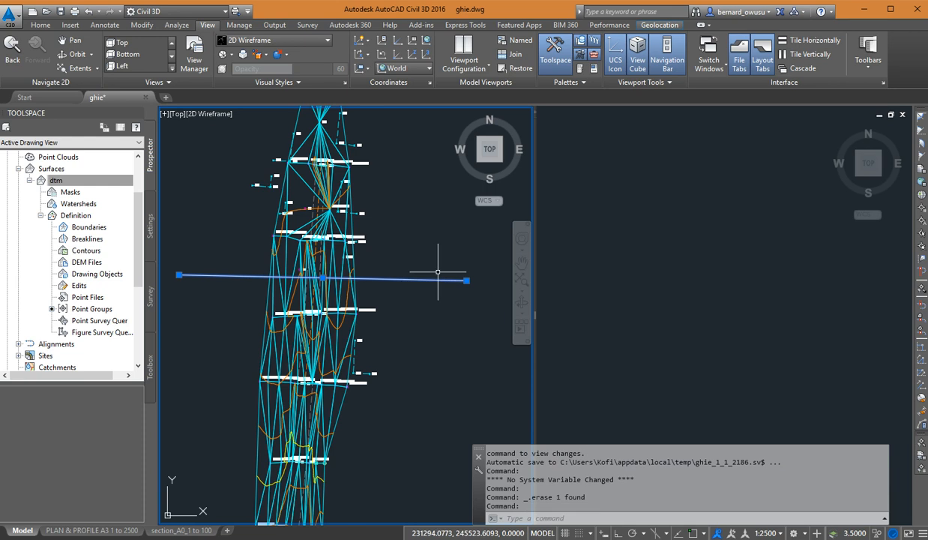
pyautogui.rightClick(438, 272)
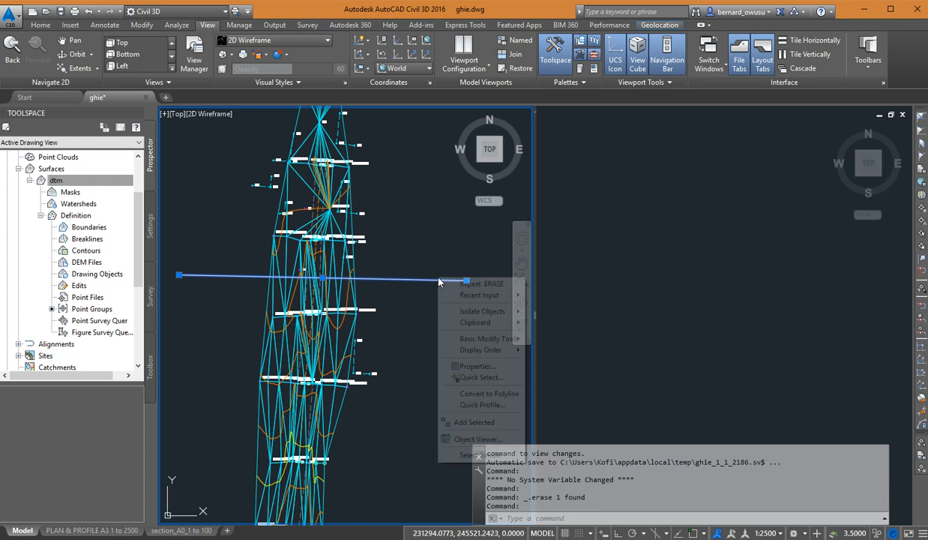
pyautogui.click(487, 405)
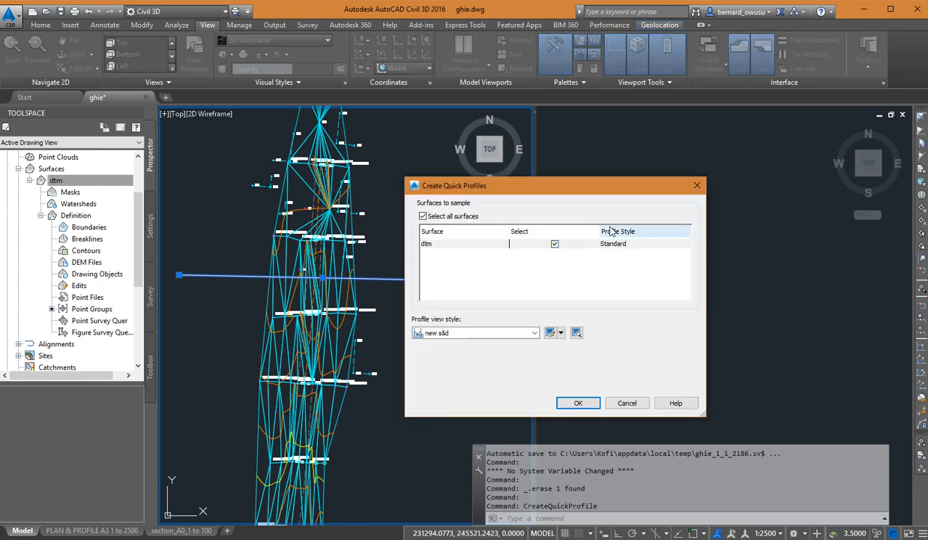
pyautogui.doubleClick(645, 245)
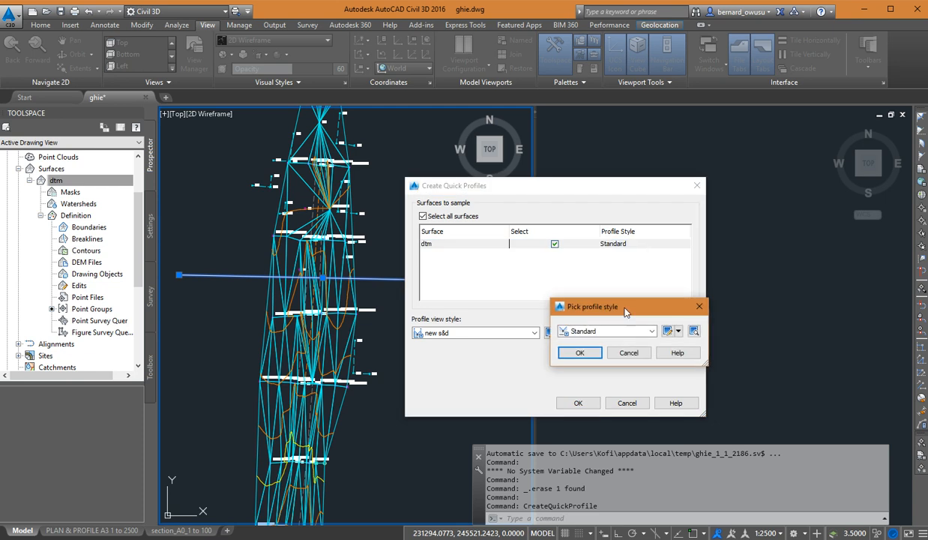
pyautogui.click(617, 330)
pyautogui.click(602, 341)
pyautogui.click(581, 354)
pyautogui.click(578, 403)
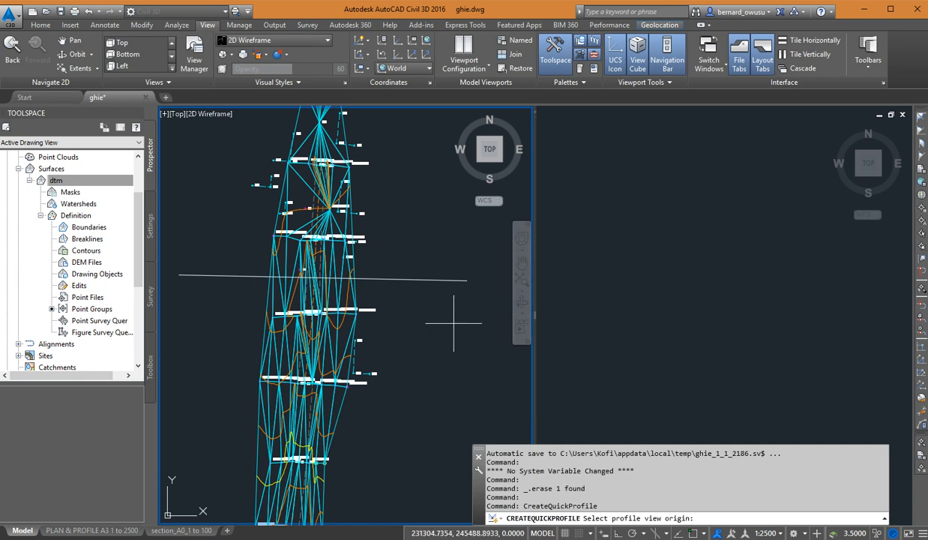
# Place the new profile view in the empty space east of the corridor and frame its surface line in the second viewport.
pyautogui.click(630, 338)
pyautogui.scroll(-5, 673, 327)
pyautogui.moveTo(673, 322); pyautogui.dragTo(652, 308, button='middle')
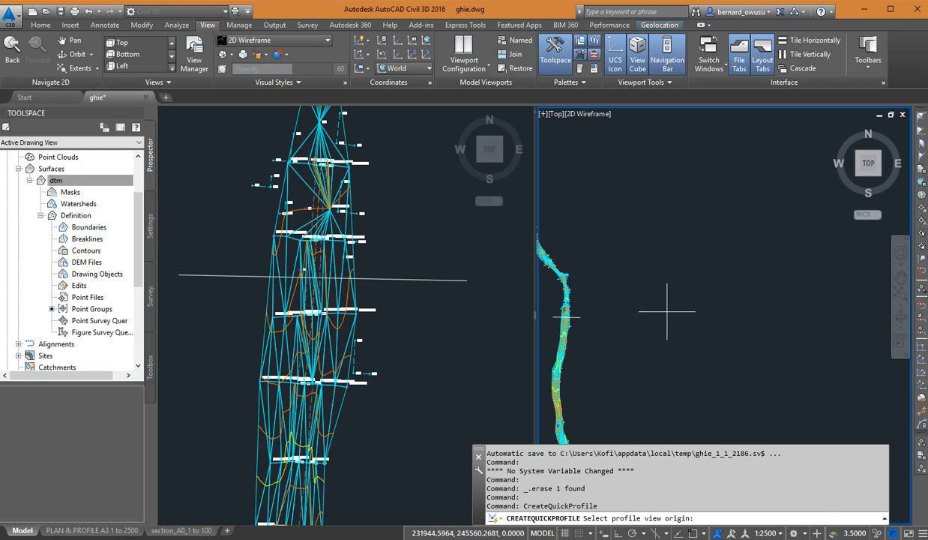
pyautogui.click(670, 310)
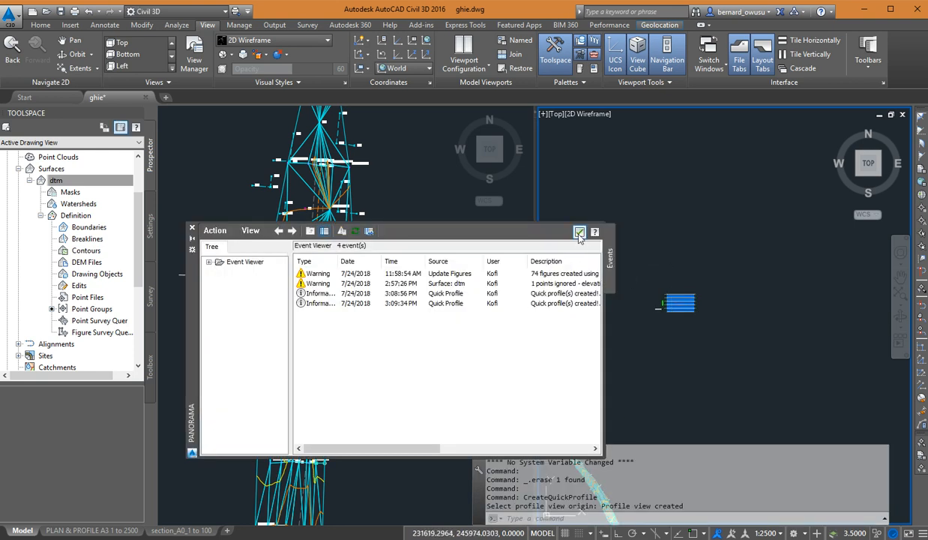
pyautogui.click(579, 232)
pyautogui.scroll(5, 659, 310)
pyautogui.scroll(4, 744, 305)
pyautogui.moveTo(663, 242); pyautogui.dragTo(727, 270, button='middle')
pyautogui.scroll(3, 727, 269)
pyautogui.scroll(-3, 725, 256)
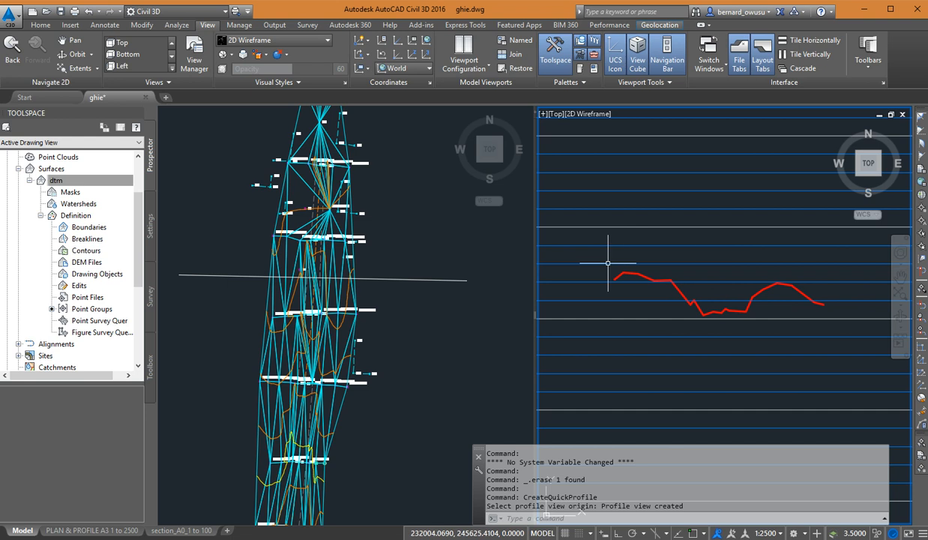
# Move the drawn line north along the corridor by its midpoint, and back south to just above its original position.
pyautogui.click(447, 318)
pyautogui.click(440, 279)
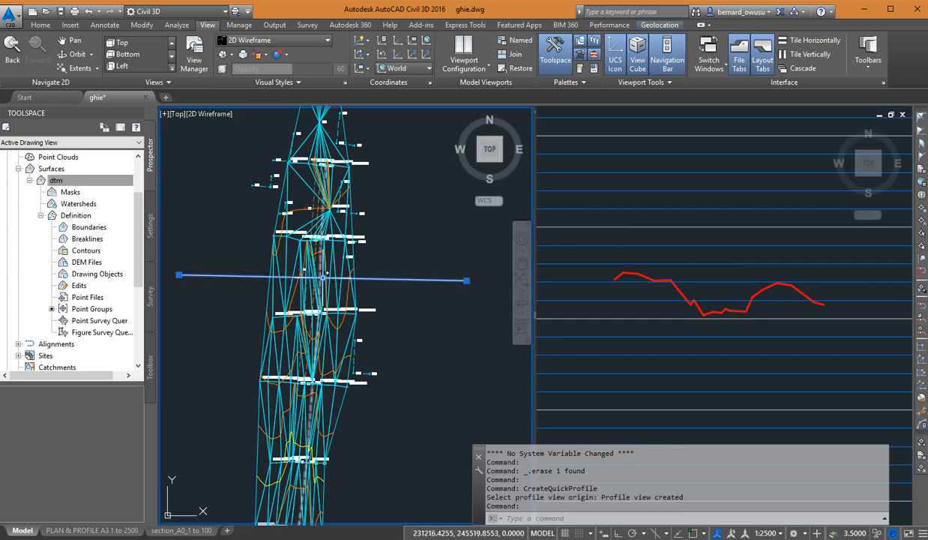
pyautogui.click(633, 255)
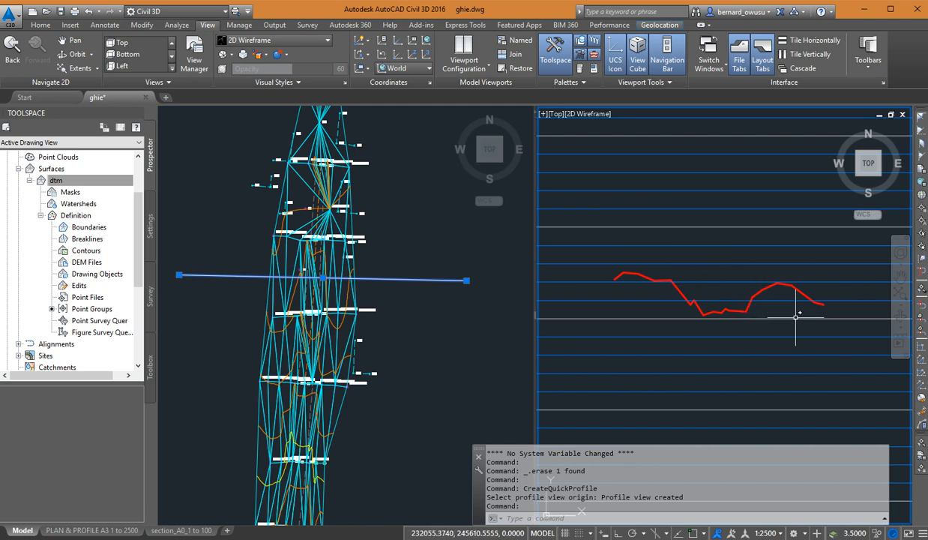
pyautogui.click(496, 306)
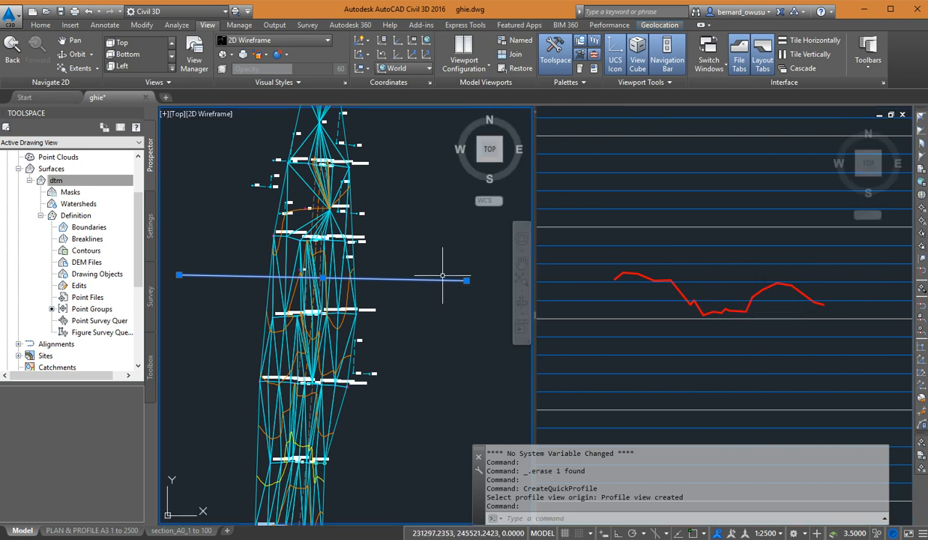
pyautogui.click(322, 278)
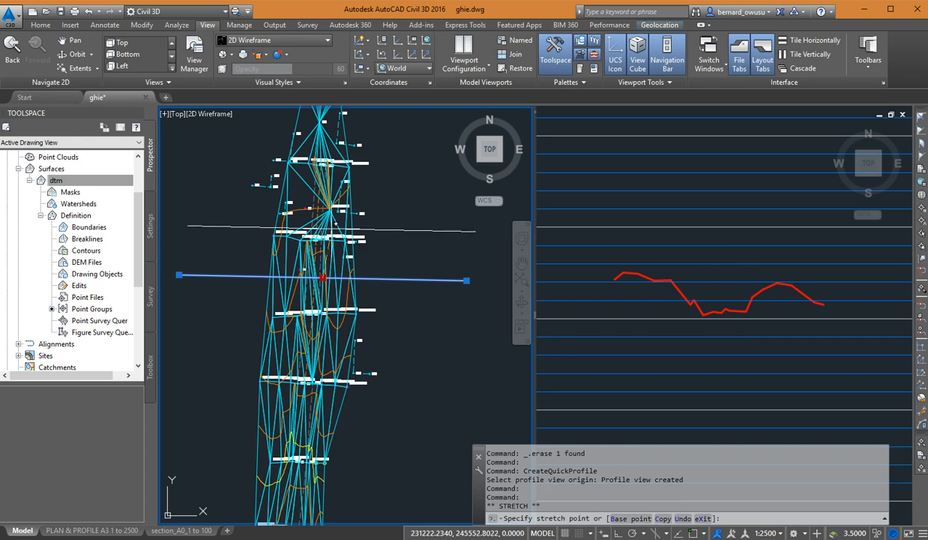
pyautogui.click(327, 223)
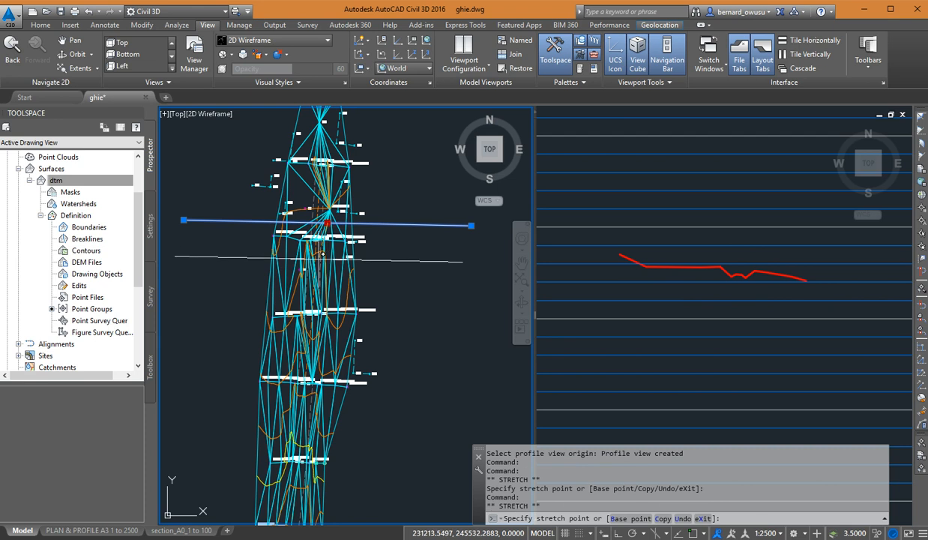
pyautogui.click(324, 266)
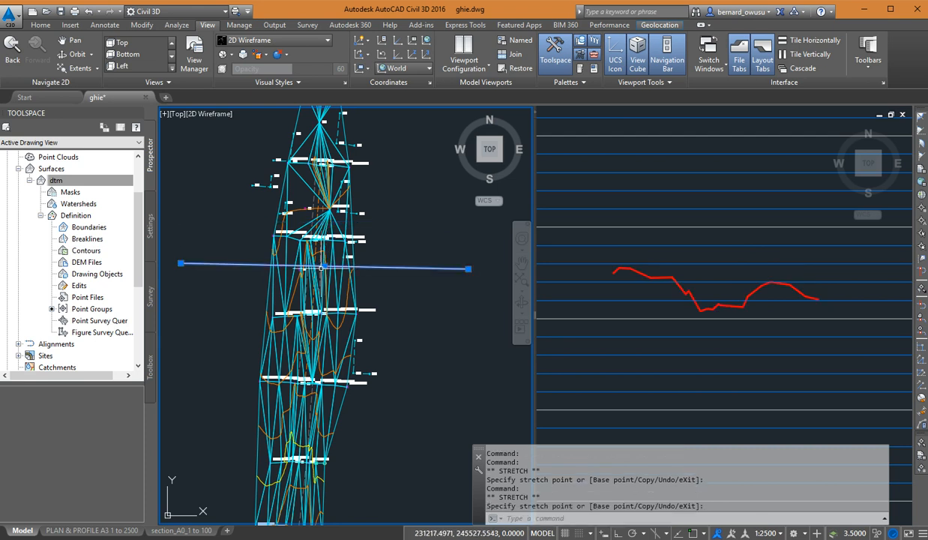
# Stretch the line's west end south and its east end north so that it crosses the corridor diagonally.
pyautogui.click(180, 263)
pyautogui.click(213, 367)
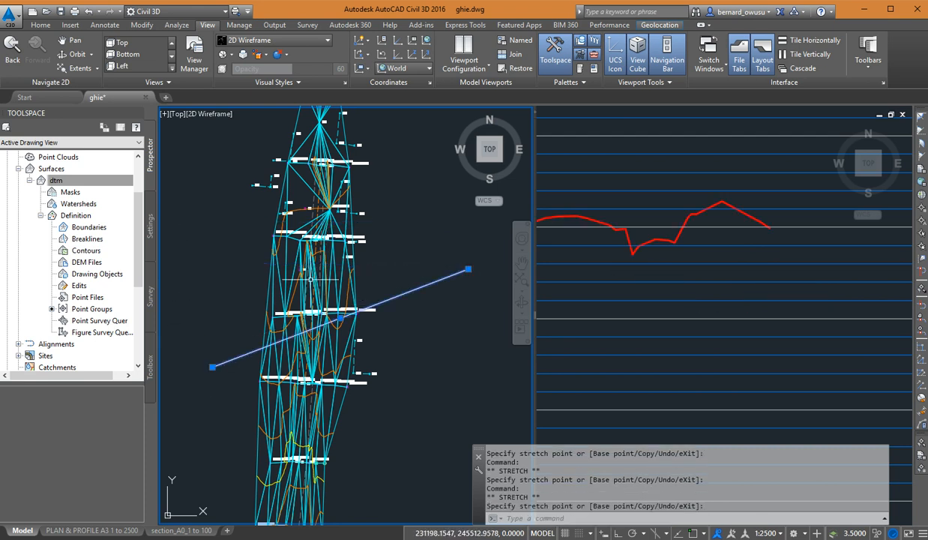
pyautogui.click(470, 268)
pyautogui.click(442, 212)
# Stretch the line's west end north until the line is nearly horizontal, and move the whole line south by its midpoint.
pyautogui.click(215, 367)
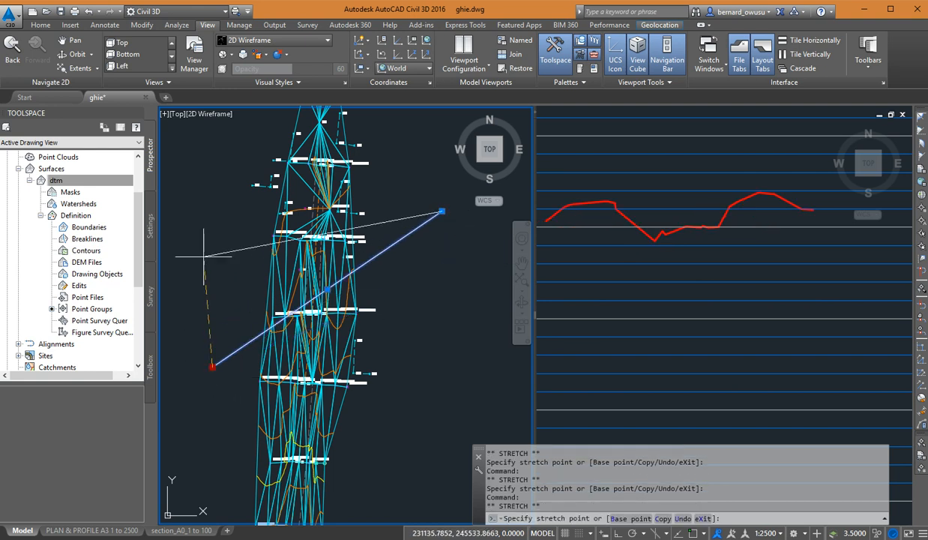
pyautogui.click(193, 203)
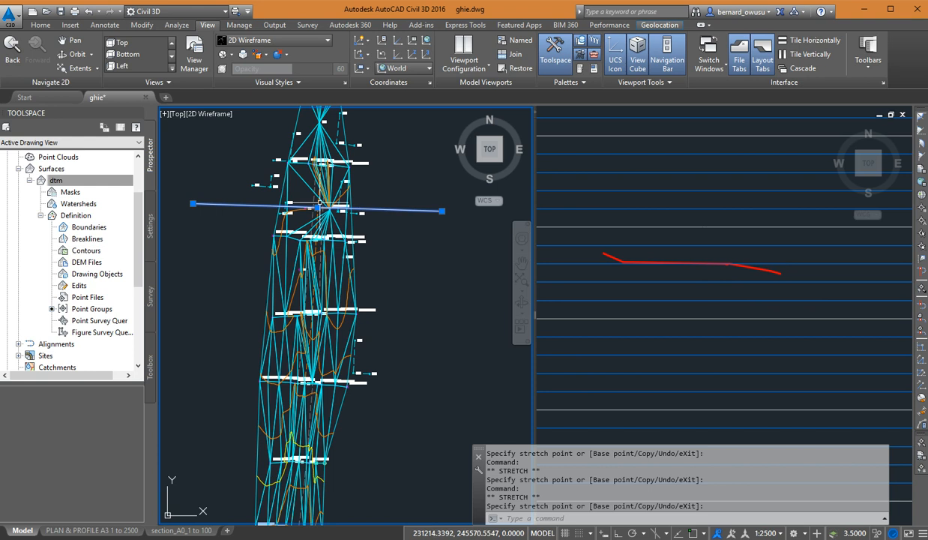
pyautogui.click(314, 208)
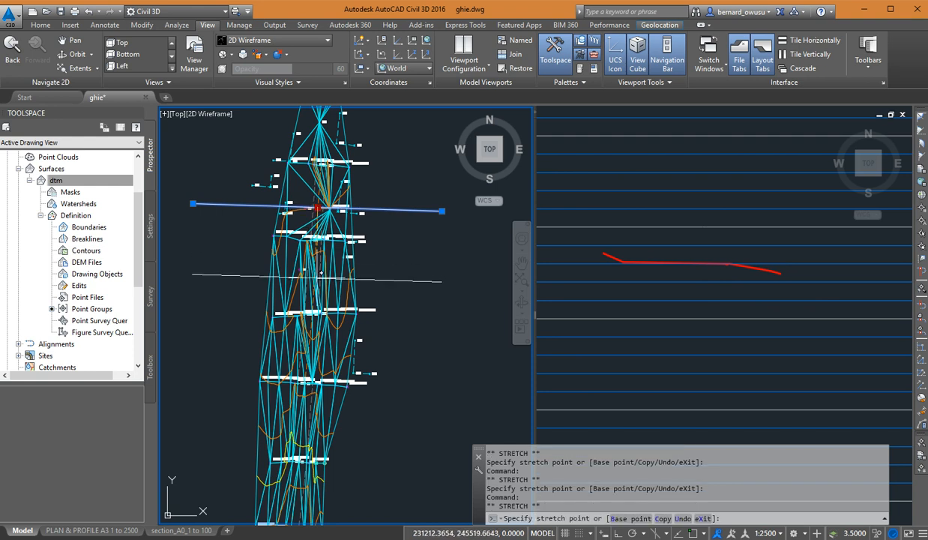
pyautogui.click(315, 291)
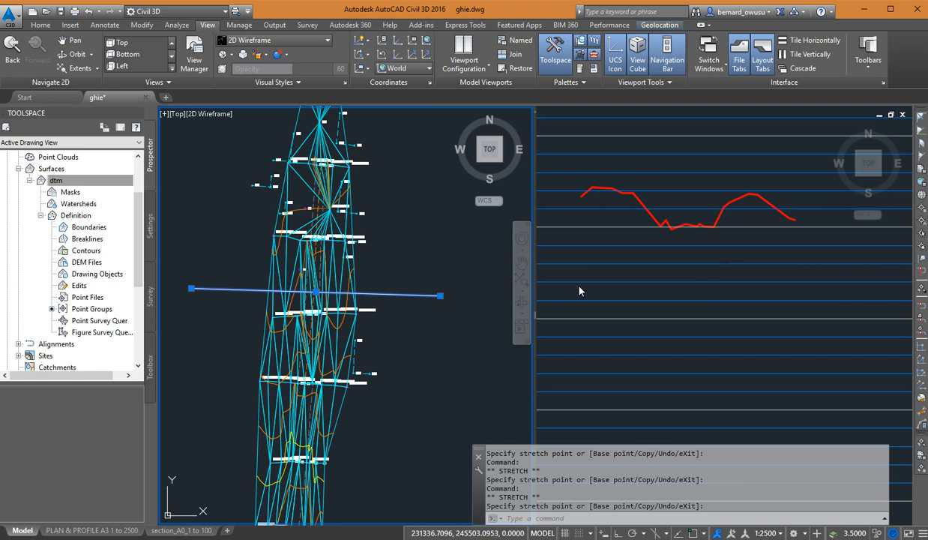
pyautogui.press('Escape')
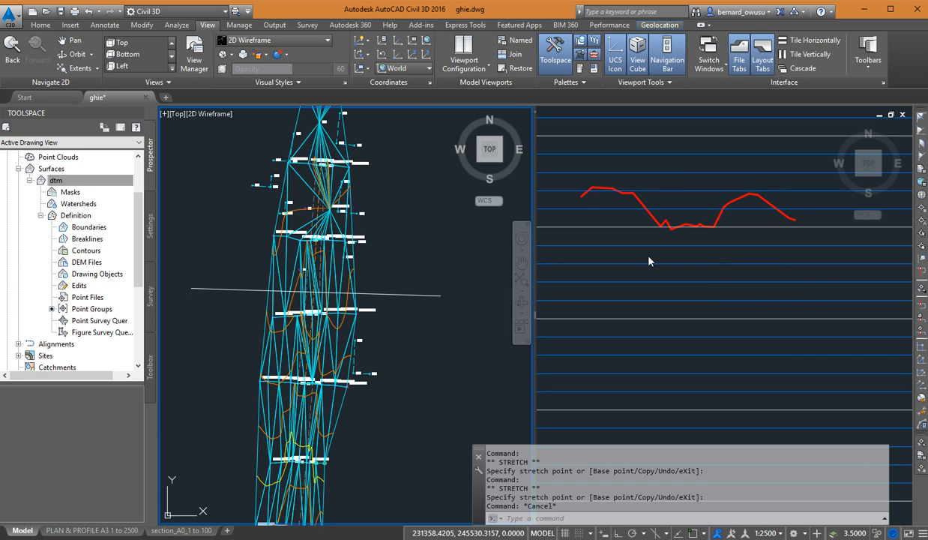
# Examine the updated surface profile up close and compare it with the line's position across the corridor.
pyautogui.click(633, 255)
pyautogui.scroll(4, 658, 313)
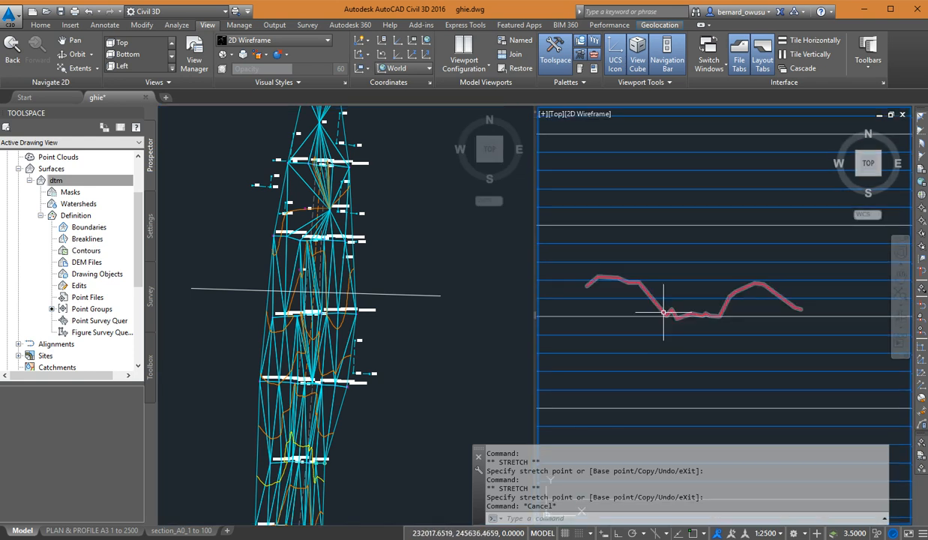
pyautogui.moveTo(663, 312); pyautogui.dragTo(677, 302, button='middle')
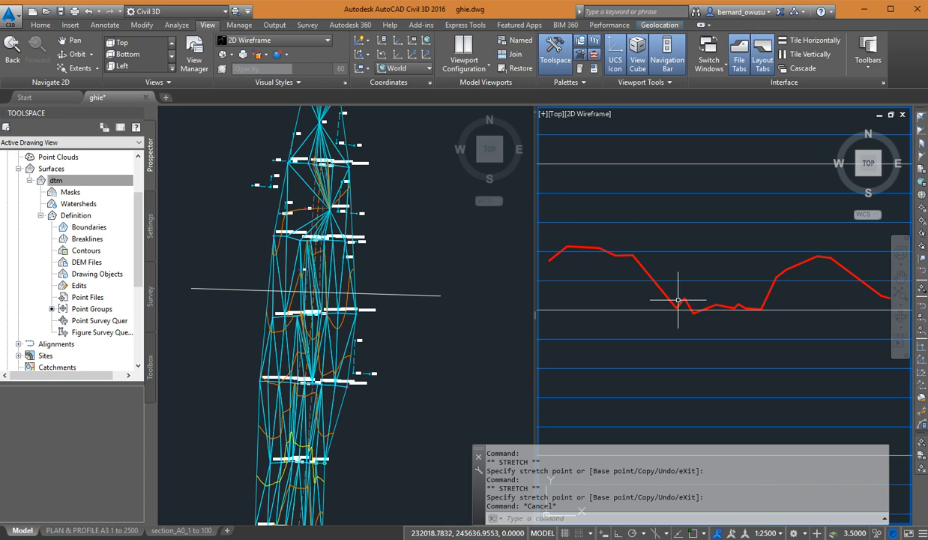
pyautogui.click(385, 272)
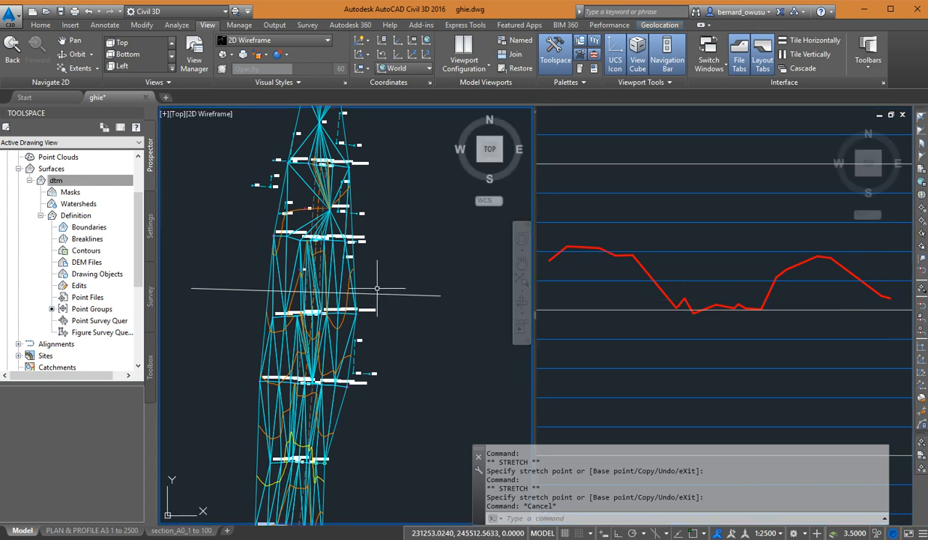
pyautogui.click(678, 271)
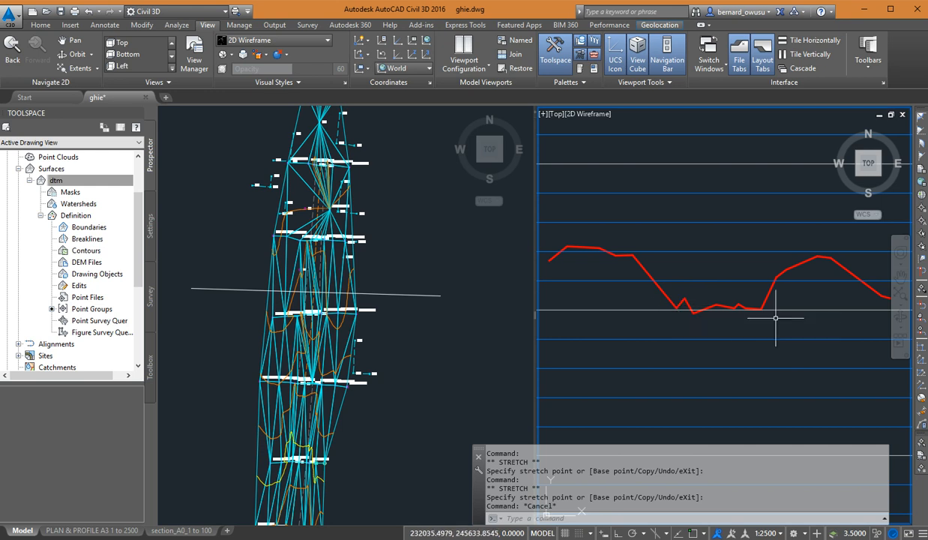
# Inspect the low section between the two banks of the quick profile, and the profile as a whole.
pyautogui.scroll(4, 740, 308)
pyautogui.scroll(2, 733, 324)
pyautogui.moveTo(728, 315); pyautogui.dragTo(789, 302, button='middle')
pyautogui.scroll(-2, 788, 300)
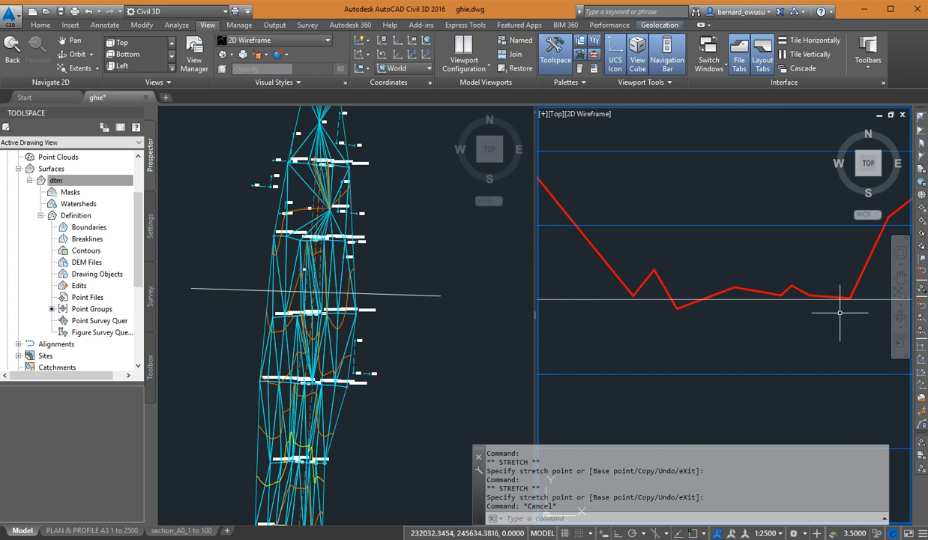
pyautogui.moveTo(781, 295); pyautogui.dragTo(765, 330, button='middle')
pyautogui.scroll(-4, 794, 323)
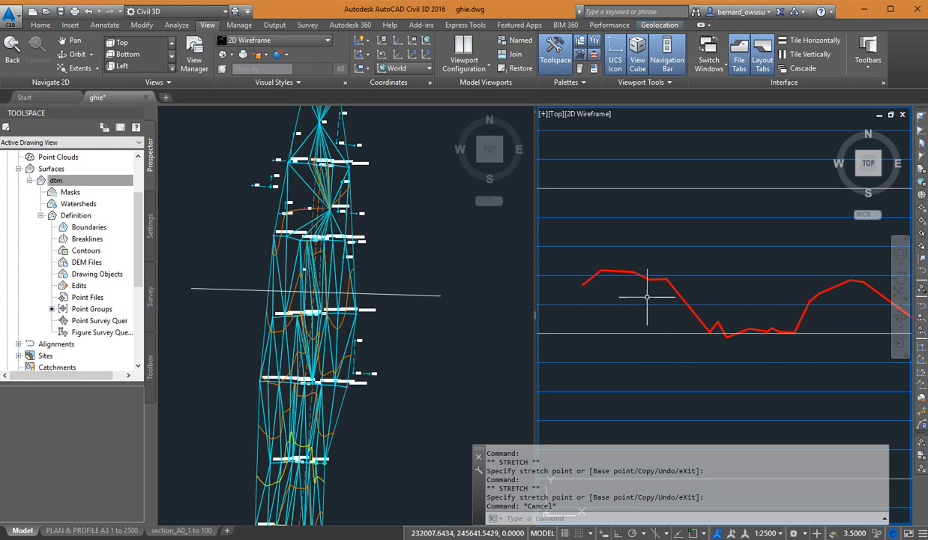
pyautogui.moveTo(784, 296); pyautogui.dragTo(781, 287, button='middle')
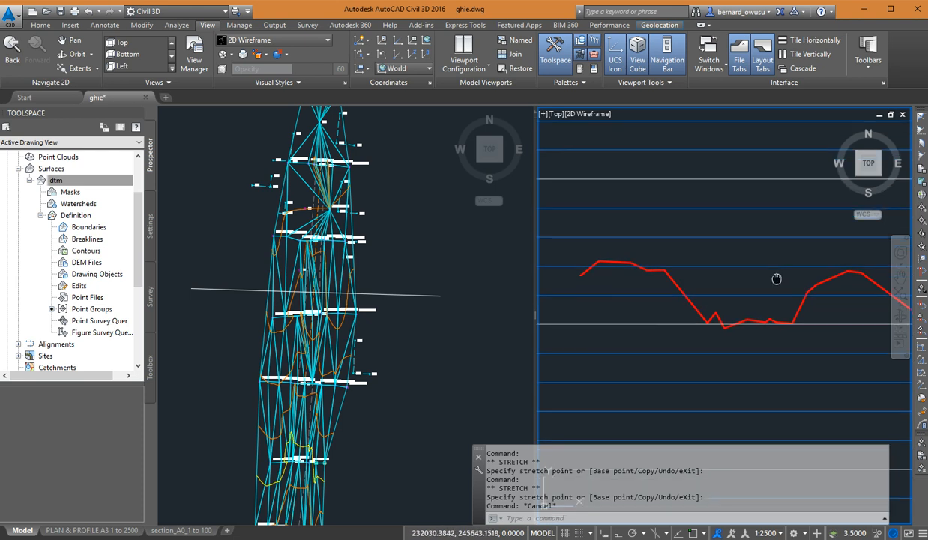
# In the dtm surface's DTM style, turn off the plan display of Triangles, leaving the major and minor contours on.
pyautogui.click(434, 262)
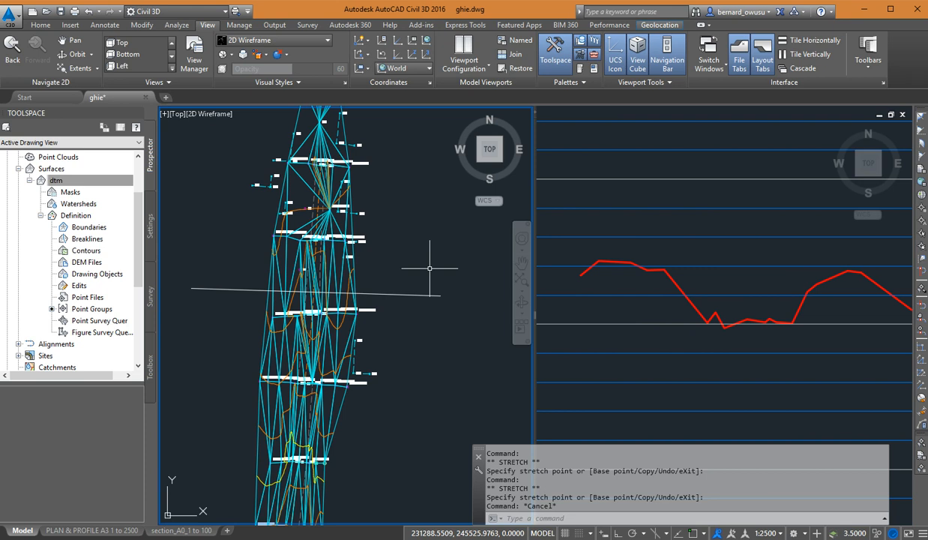
pyautogui.moveTo(388, 327); pyautogui.dragTo(387, 281, button='middle')
pyautogui.scroll(5, 348, 312)
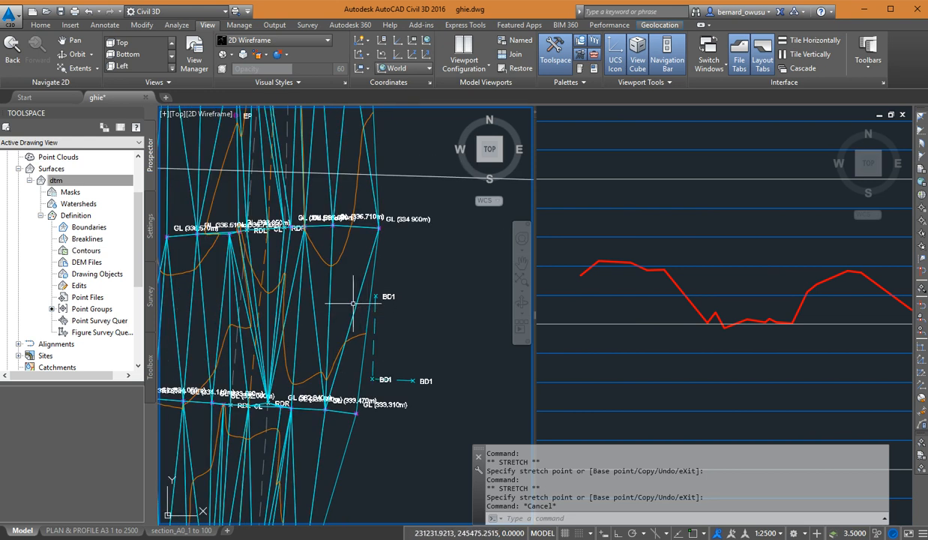
pyautogui.moveTo(259, 286)
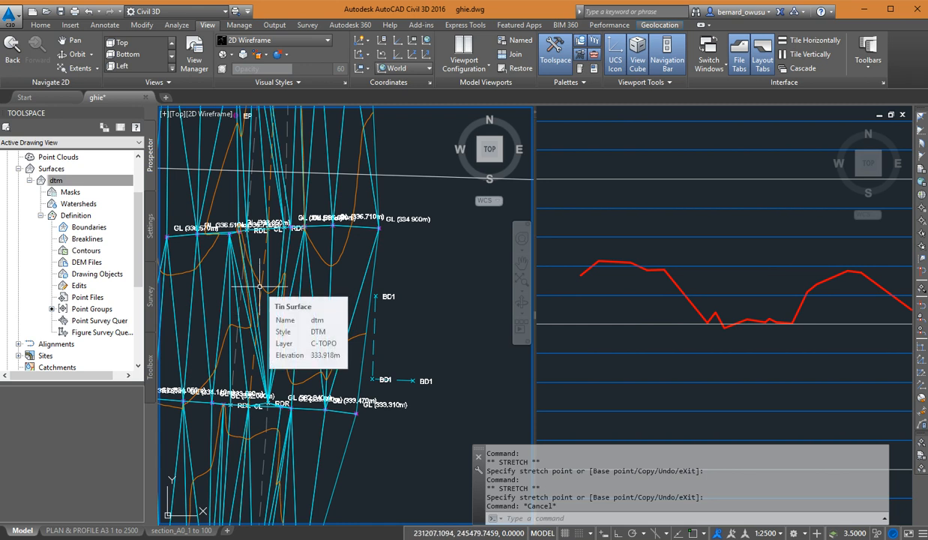
pyautogui.click(360, 295)
pyautogui.rightClick(357, 265)
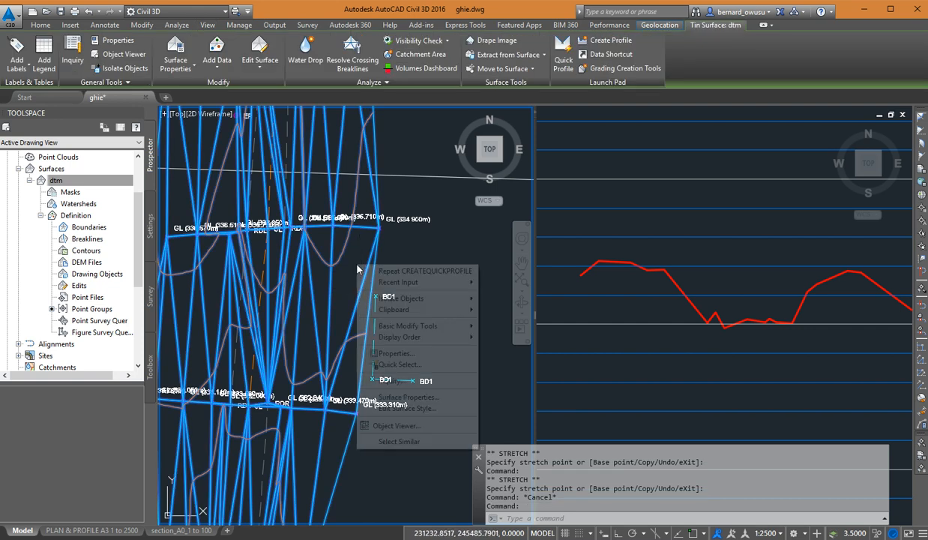
pyautogui.click(408, 408)
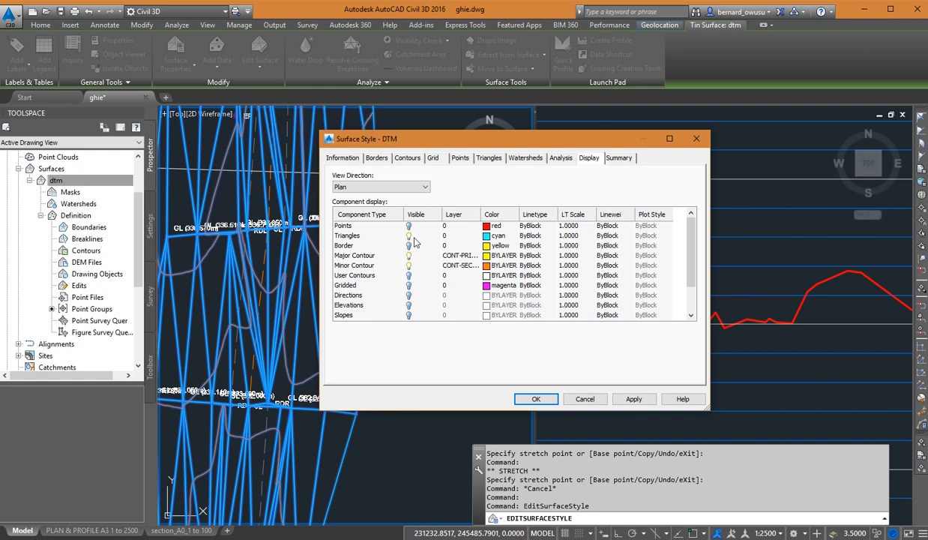
pyautogui.click(408, 236)
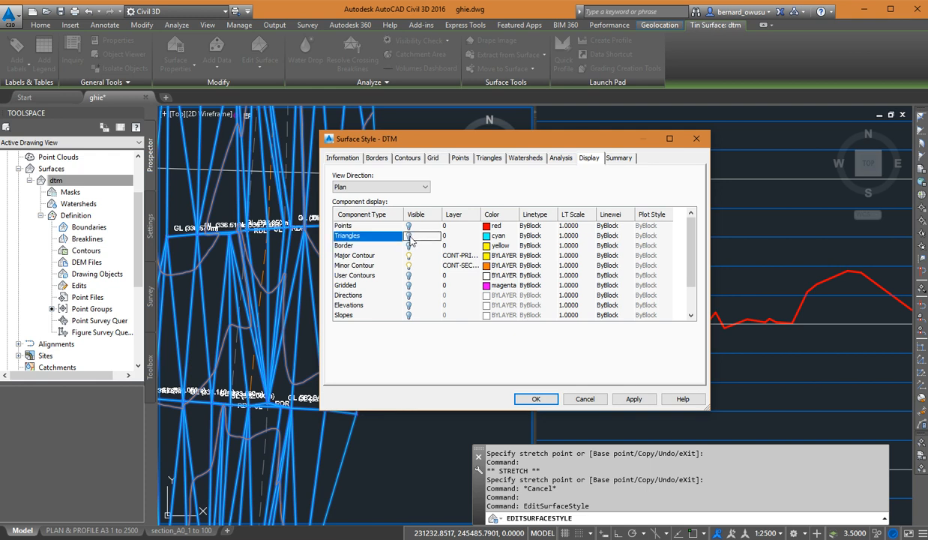
pyautogui.click(536, 399)
pyautogui.press('Escape')
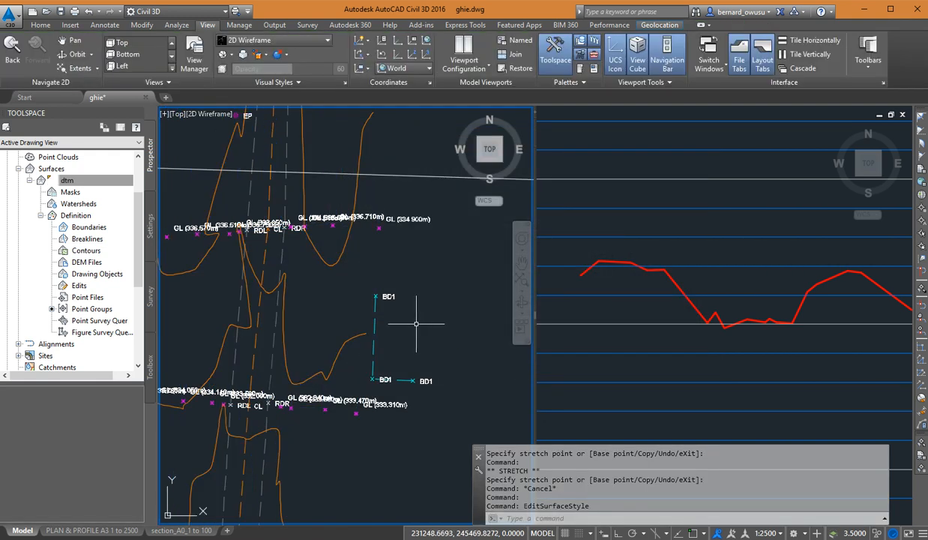
# Select the road's dashed centreline and east edge figures in the plan viewport, and extend the selection to all similar survey figures.
pyautogui.scroll(-3, 412, 320)
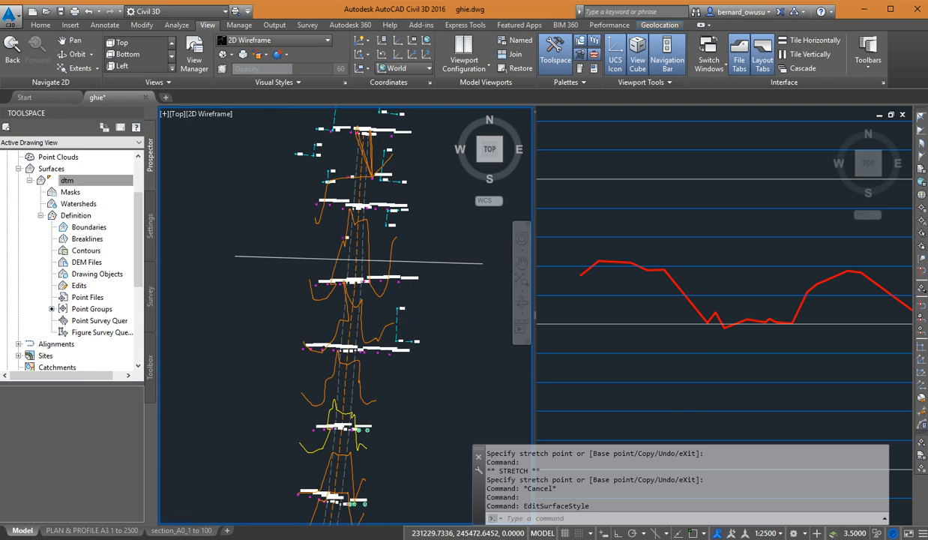
pyautogui.scroll(4, 385, 314)
pyautogui.scroll(-4, 385, 314)
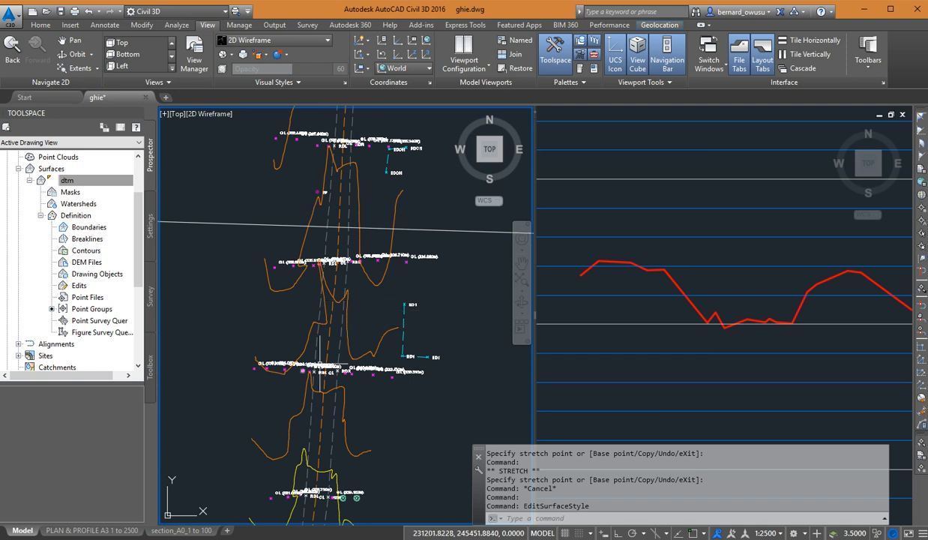
pyautogui.scroll(2, 328, 325)
pyautogui.moveTo(339, 338); pyautogui.dragTo(322, 319, button='middle')
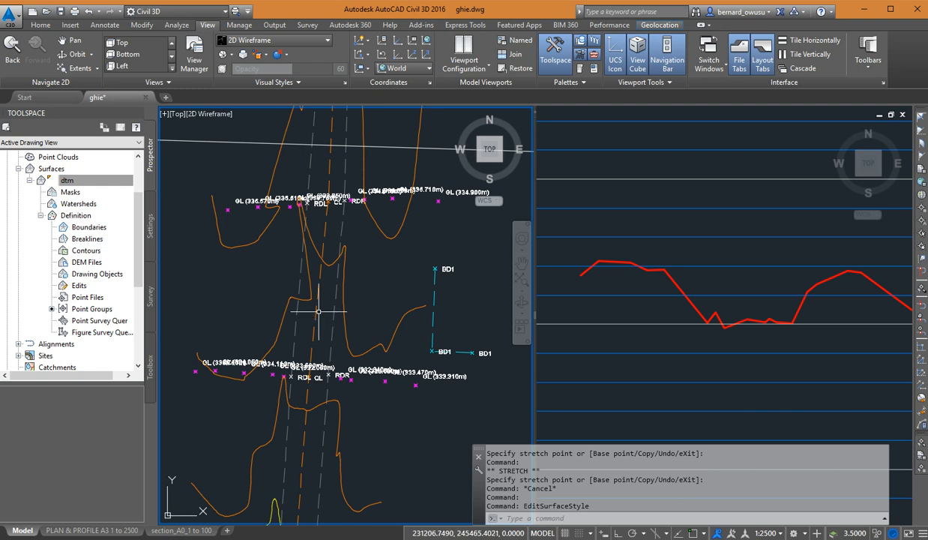
pyautogui.scroll(2, 324, 307)
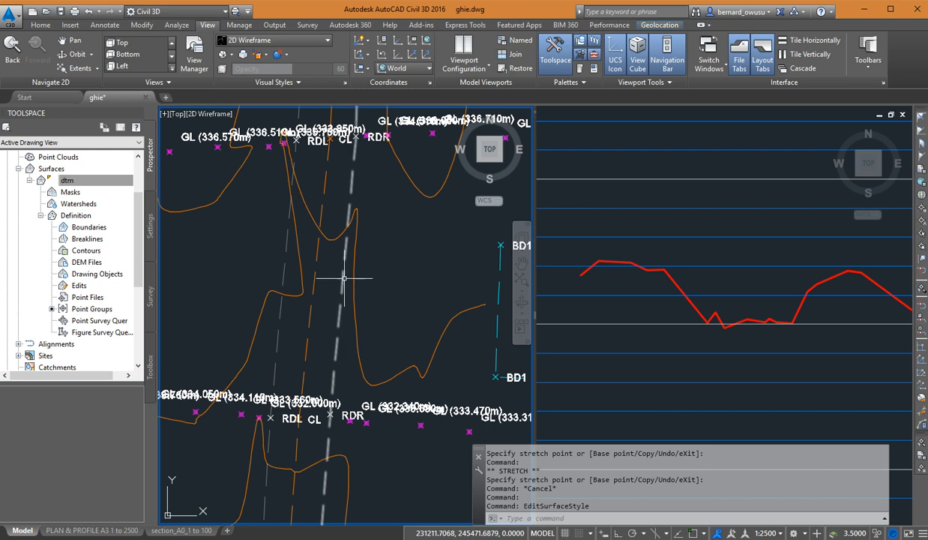
pyautogui.click(342, 278)
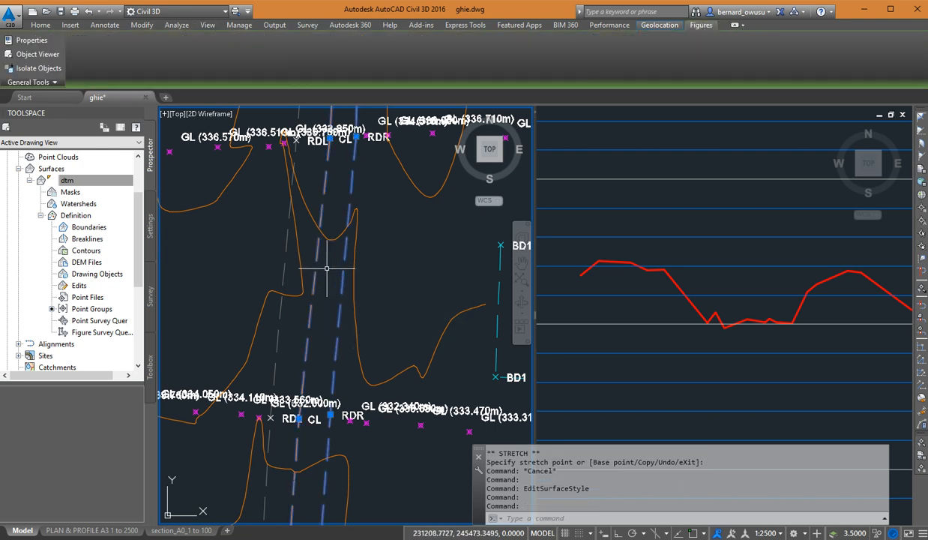
pyautogui.moveTo(315, 327)
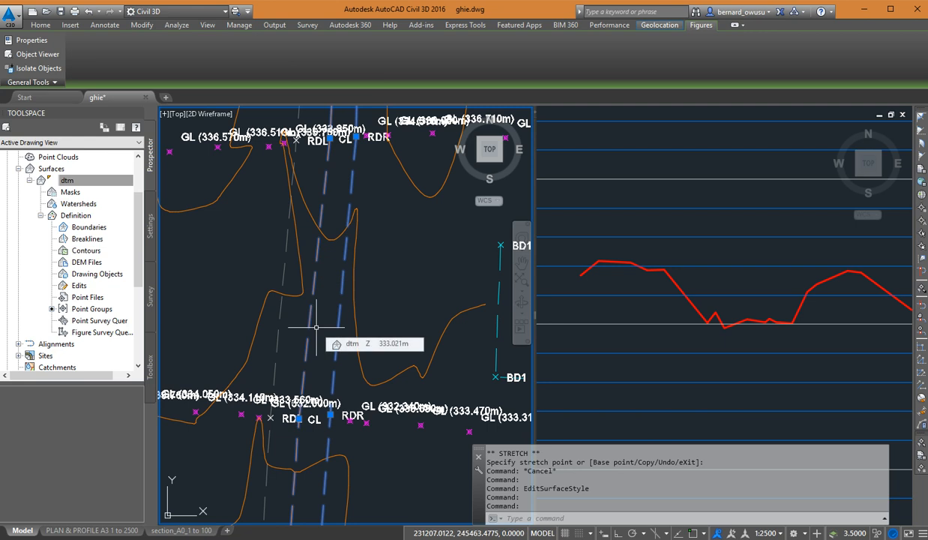
pyautogui.moveTo(330, 342)
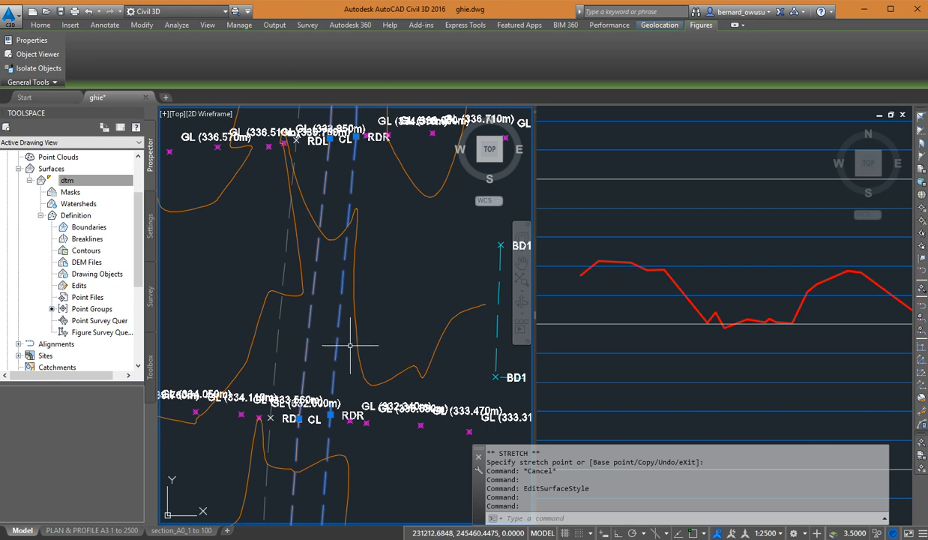
pyautogui.moveTo(330, 343); pyautogui.dragTo(348, 313, button='middle')
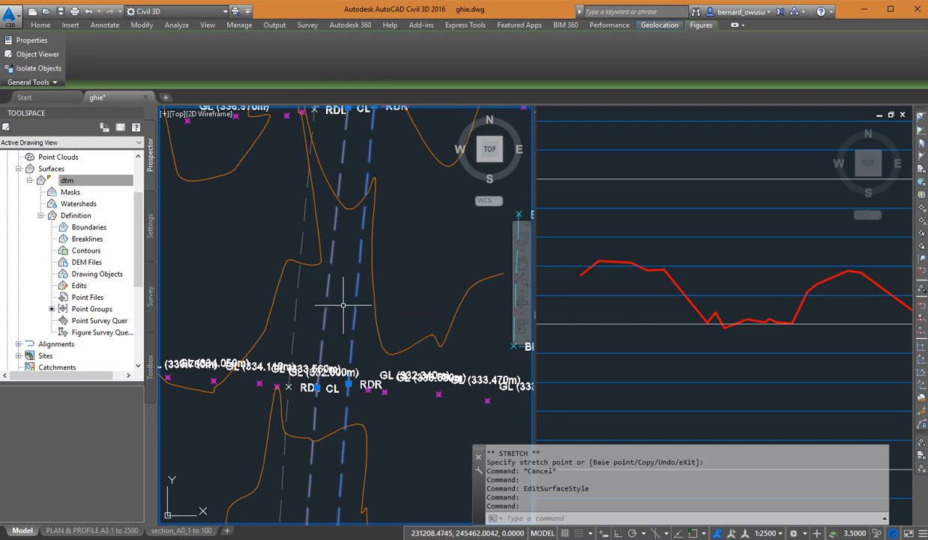
pyautogui.rightClick(343, 306)
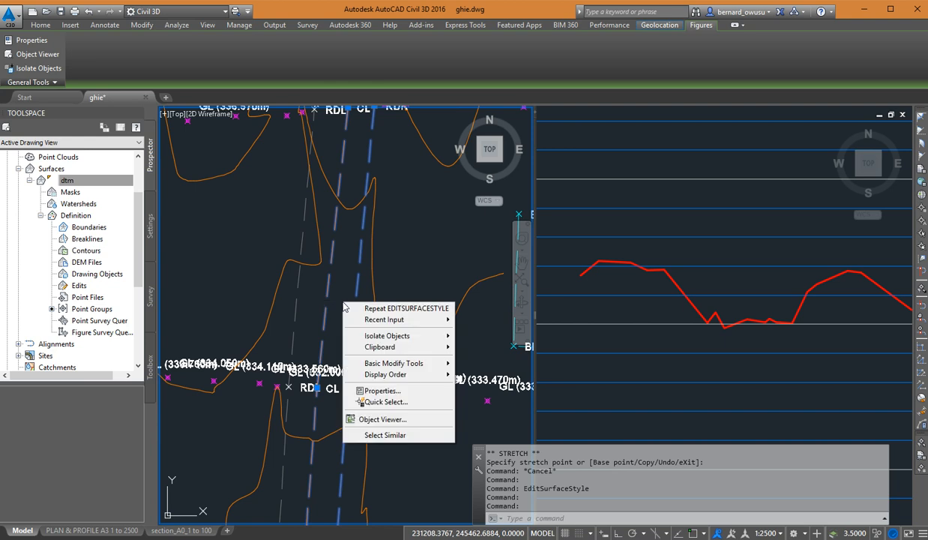
pyautogui.click(383, 438)
pyautogui.scroll(-5, 307, 370)
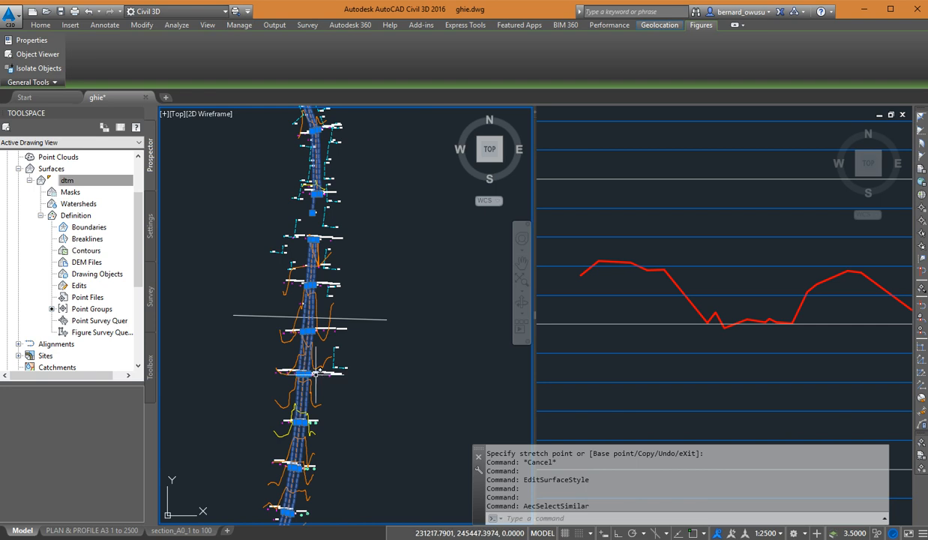
# Isolate the selected road figures so that all other objects are hidden.
pyautogui.rightClick(376, 302)
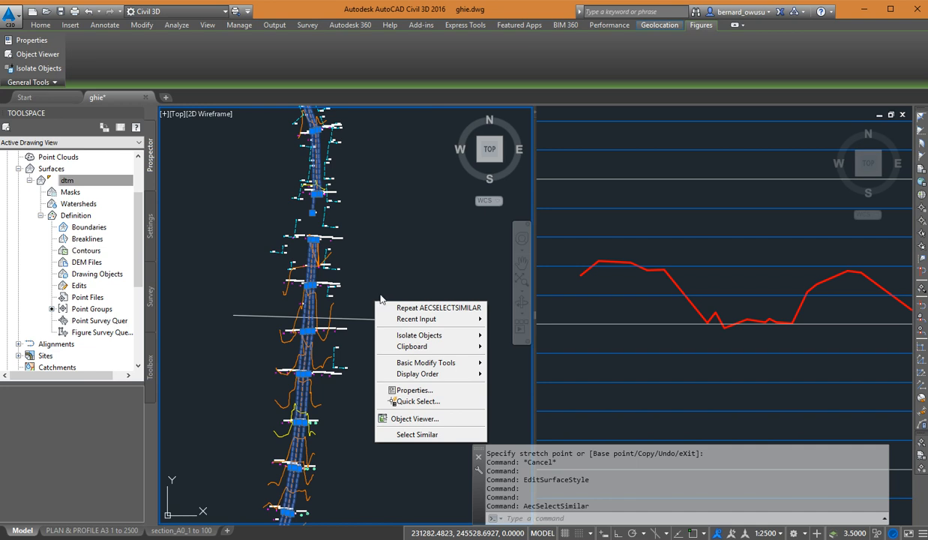
pyautogui.click(390, 279)
pyautogui.click(399, 269)
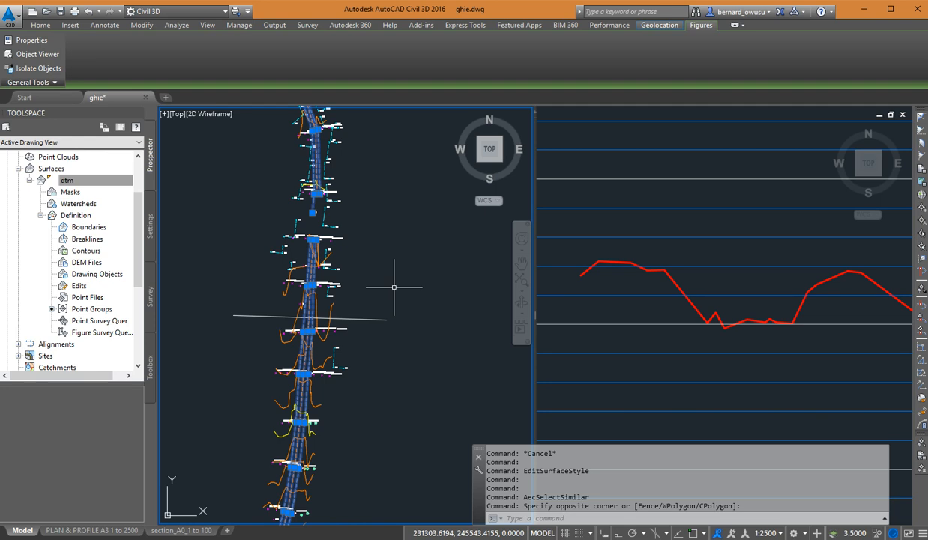
pyautogui.moveTo(370, 282); pyautogui.dragTo(366, 251, button='middle')
pyautogui.scroll(2, 295, 335)
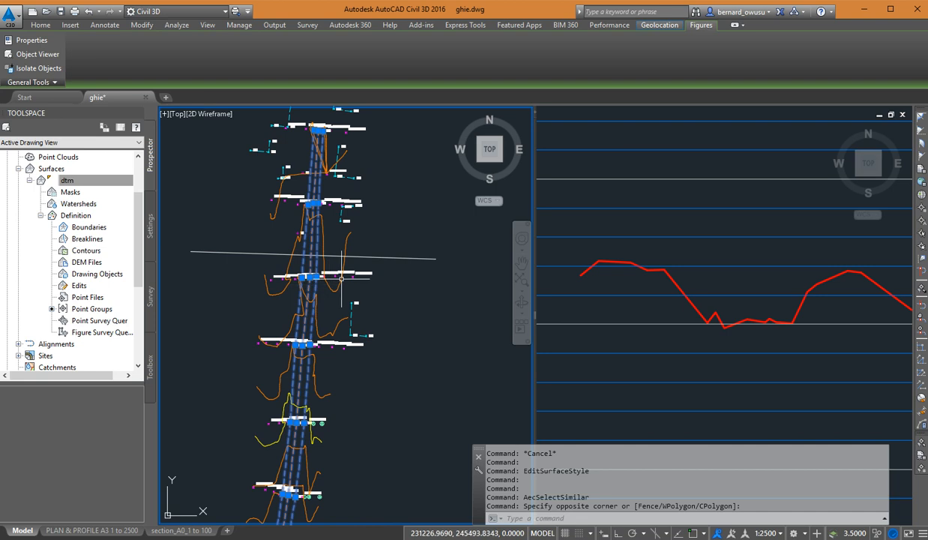
pyautogui.rightClick(397, 235)
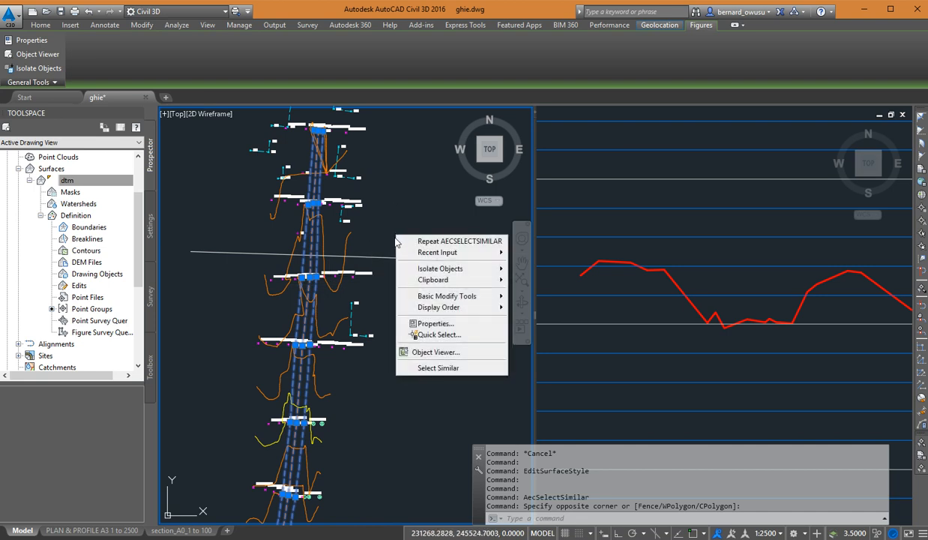
pyautogui.moveTo(442, 267)
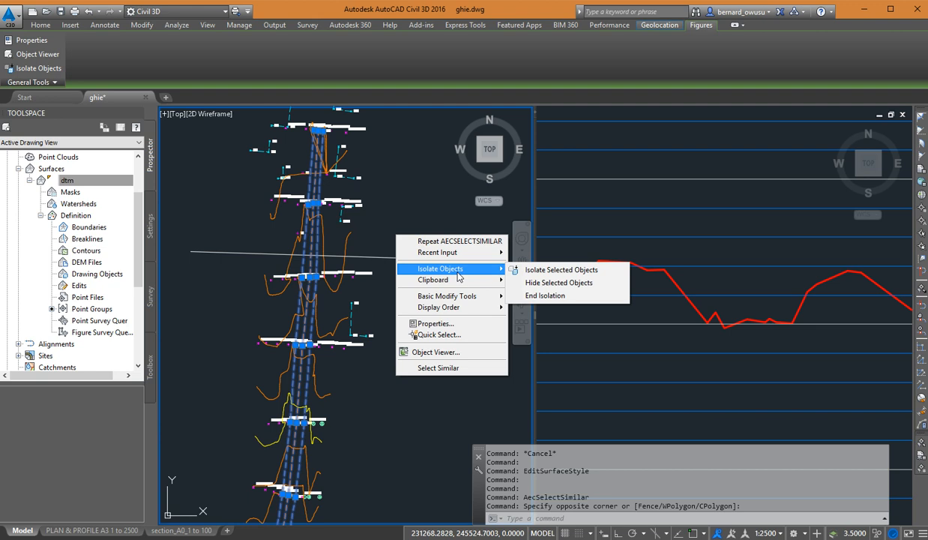
pyautogui.click(558, 270)
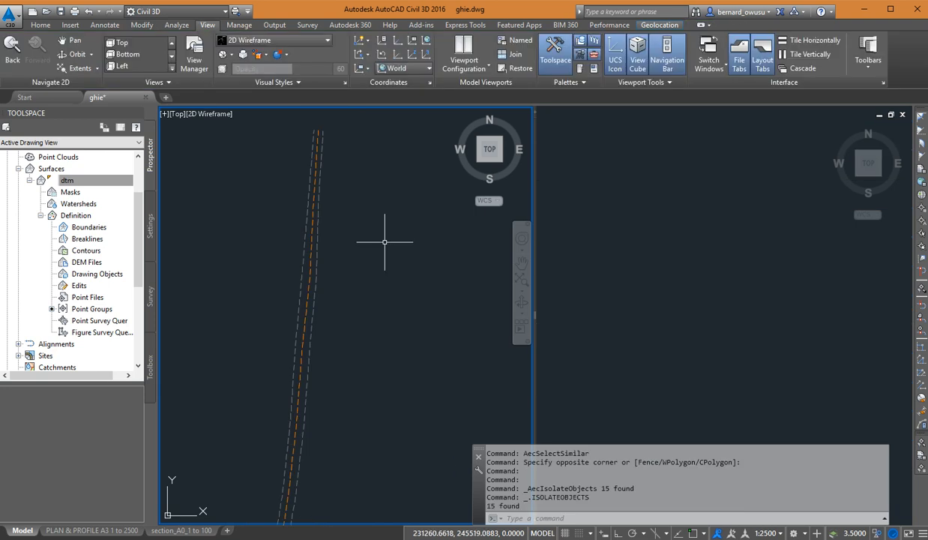
# Examine the isolated road figures along the whole route, from the junction at the south end up to the east edge line.
pyautogui.scroll(4, 361, 347)
pyautogui.scroll(-3, 361, 346)
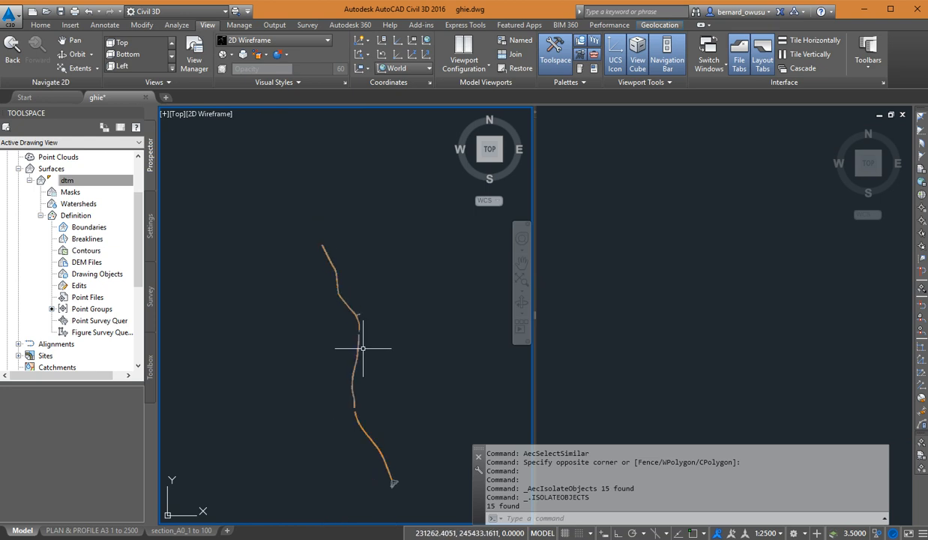
pyautogui.scroll(2, 401, 492)
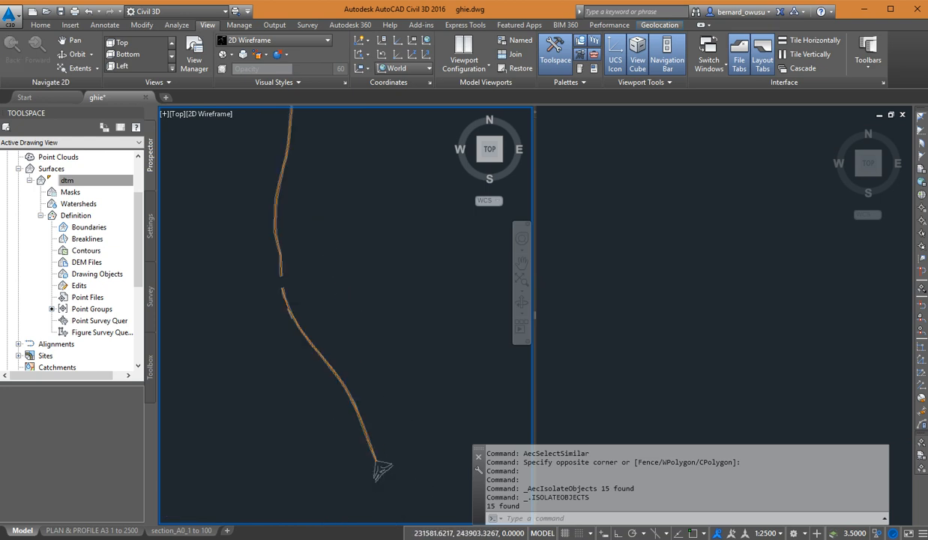
pyautogui.scroll(3, 376, 496)
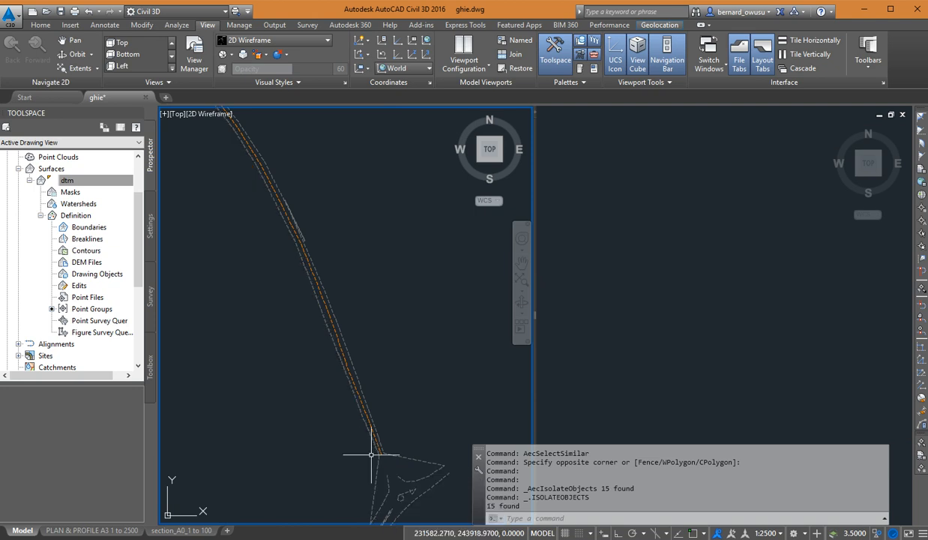
pyautogui.scroll(-6, 369, 451)
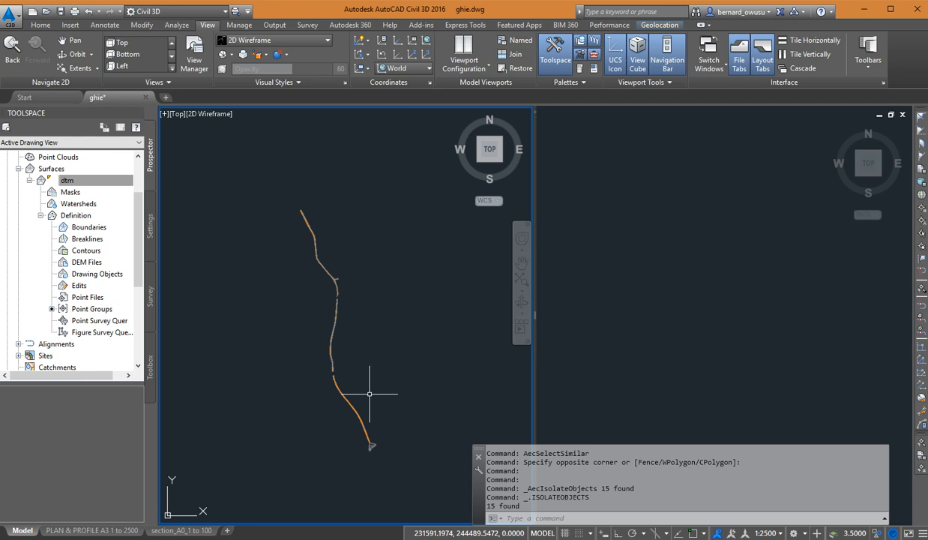
pyautogui.scroll(6, 363, 431)
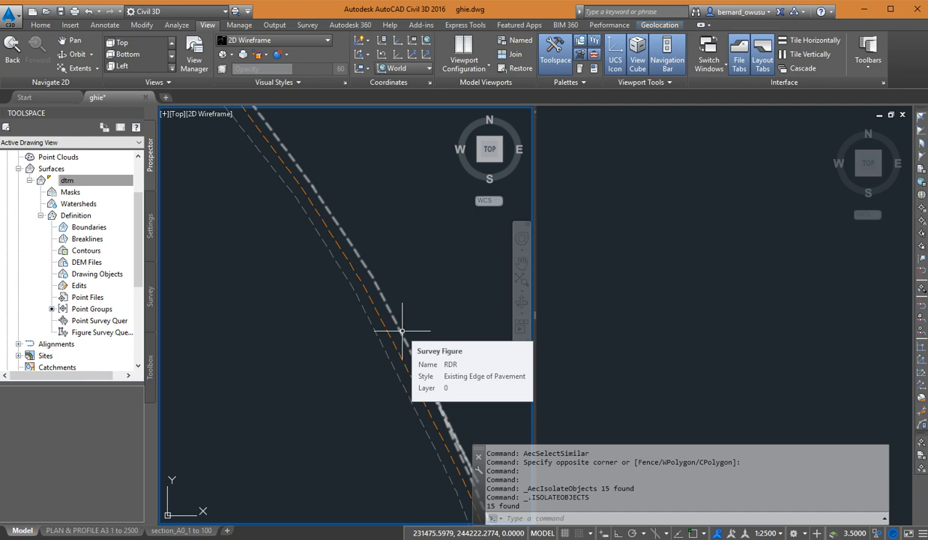
pyautogui.click(396, 329)
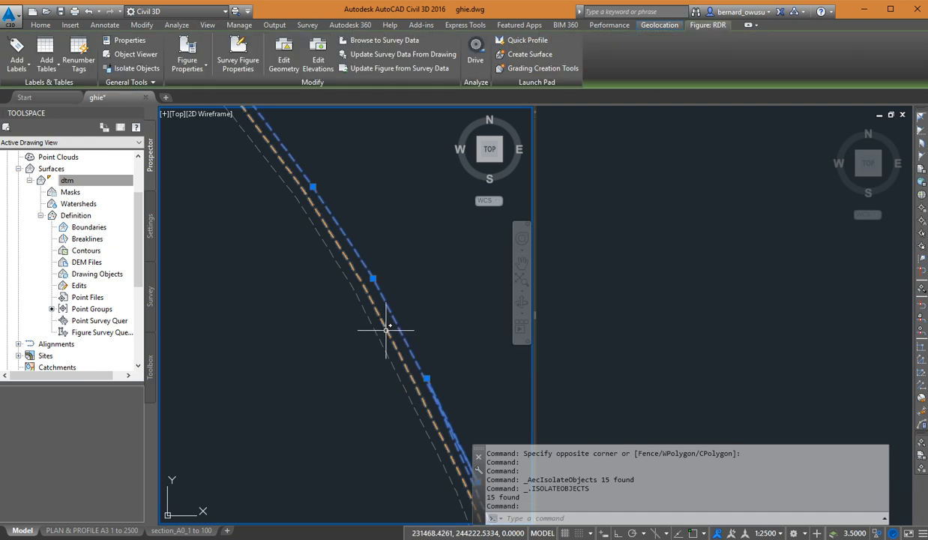
pyautogui.click(383, 326)
pyautogui.rightClick(406, 292)
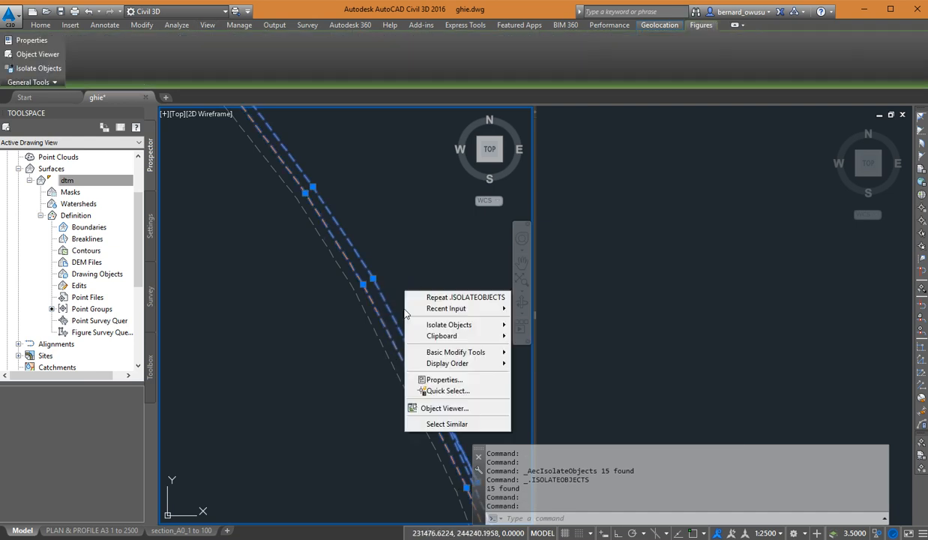
pyautogui.click(447, 423)
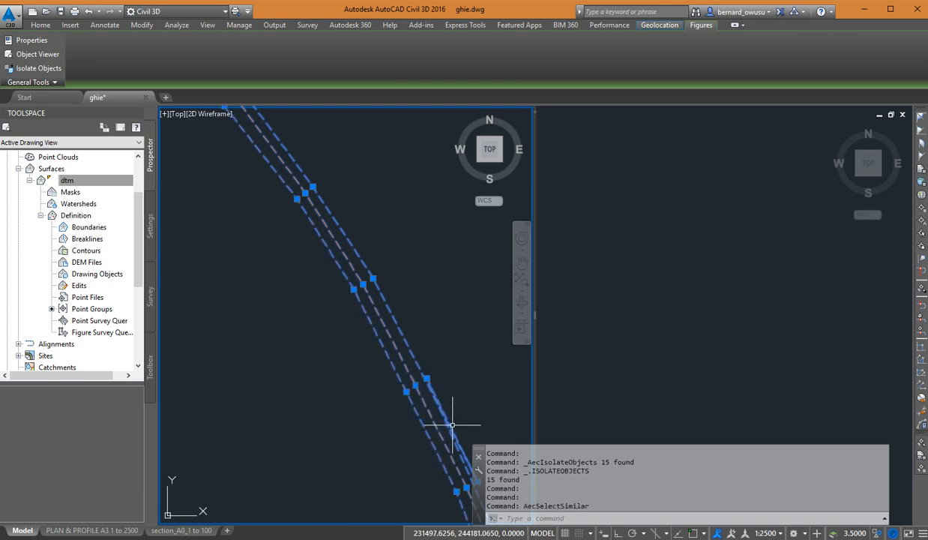
pyautogui.rightClick(417, 250)
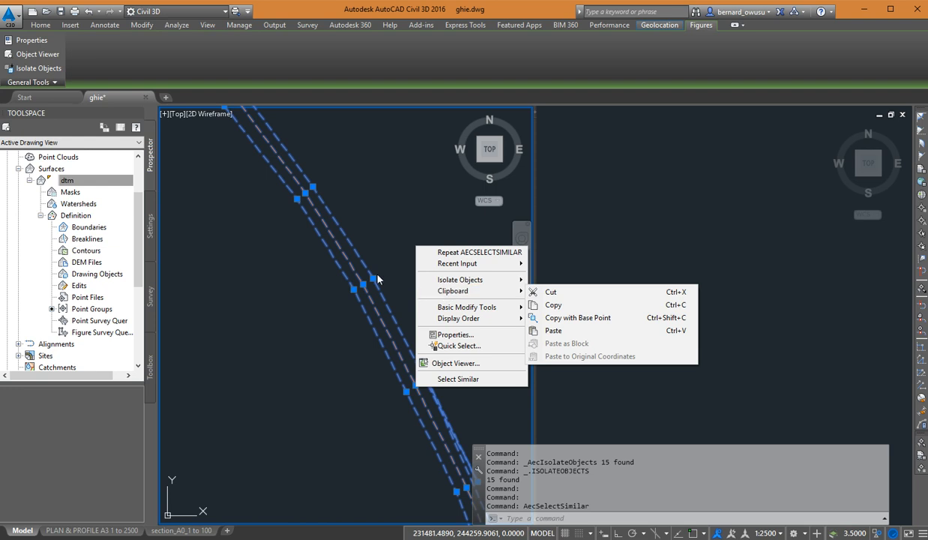
pyautogui.click(373, 266)
pyautogui.click(387, 228)
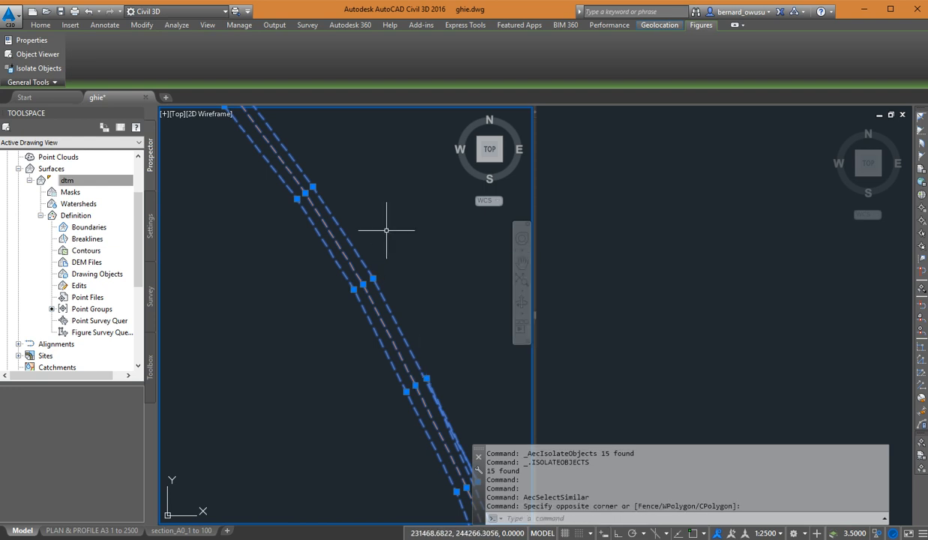
pyautogui.press('Escape')
pyautogui.press('Escape')
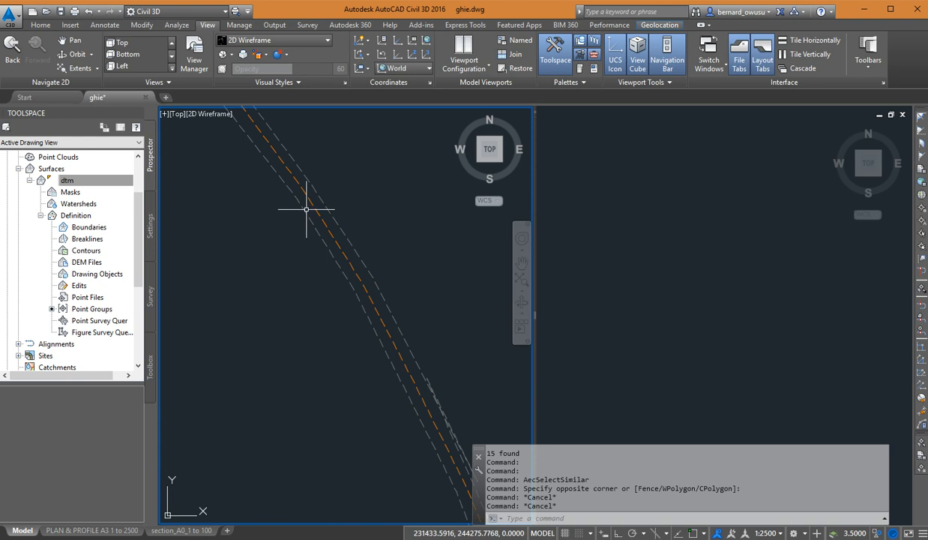
# Start adding breaklines to the dtm surface definition, with the description "rd edge" and the Standard type.
pyautogui.scroll(-3, 368, 262)
pyautogui.scroll(-2, 368, 262)
pyautogui.moveTo(369, 265)
pyautogui.mouseDown(button='middle')
pyautogui.moveTo(379, 228)
pyautogui.moveTo(390, 353)
pyautogui.moveTo(380, 320)
pyautogui.mouseUp(button='middle')
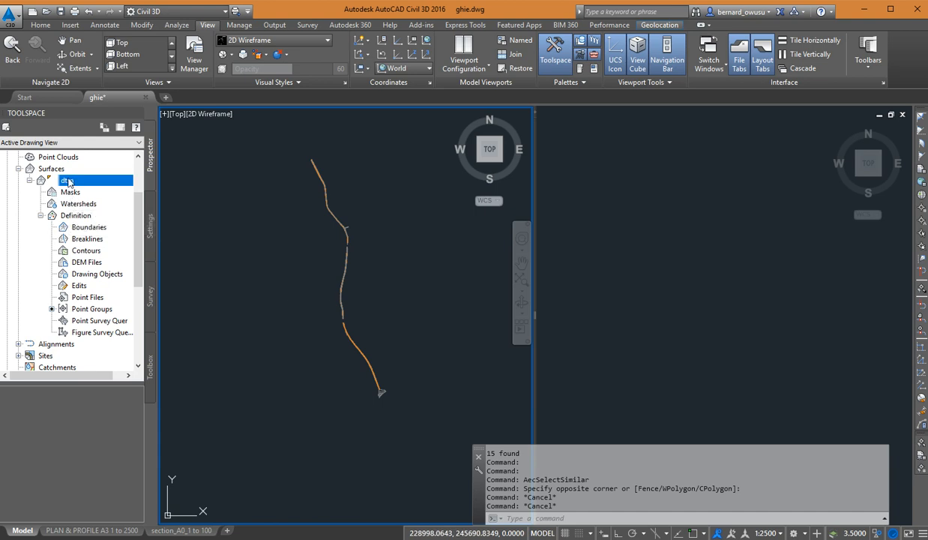
pyautogui.rightClick(96, 239)
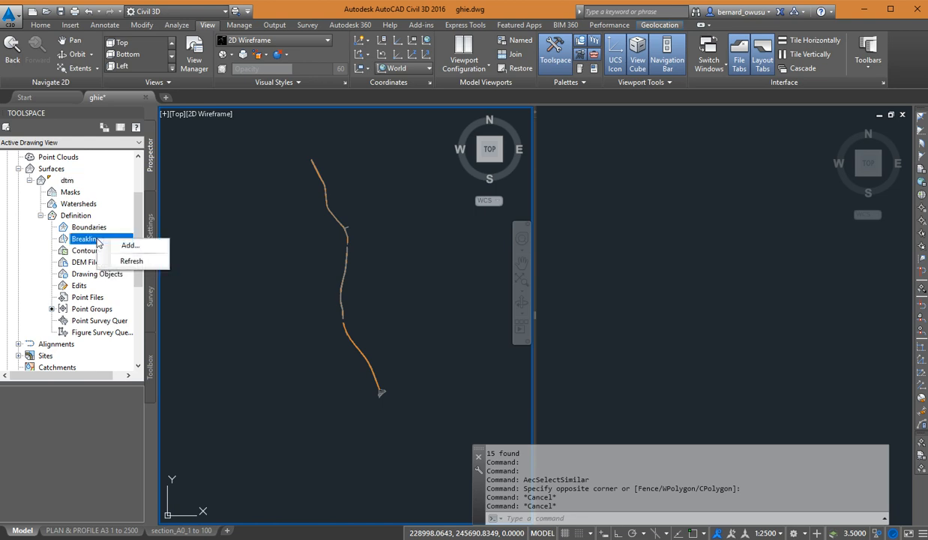
pyautogui.click(146, 249)
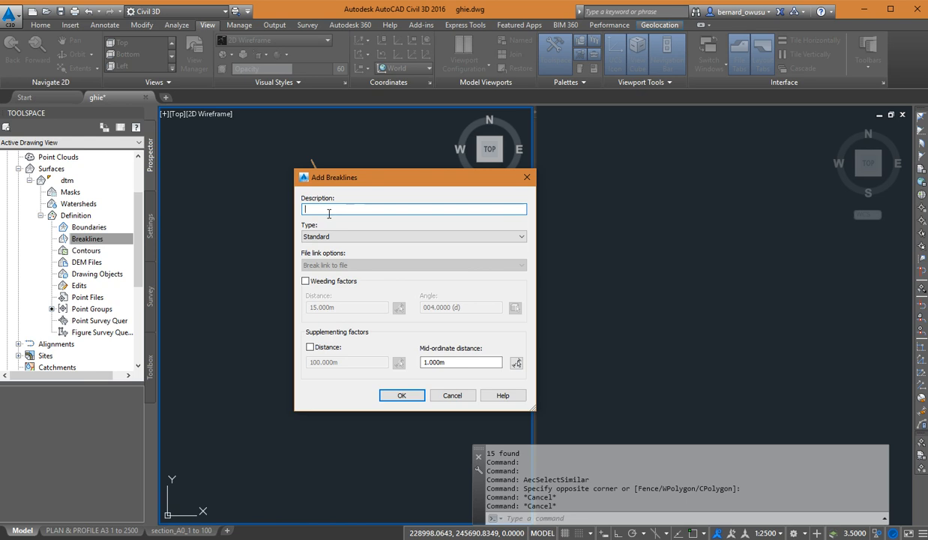
pyautogui.write('rd edge')
pyautogui.click(416, 397)
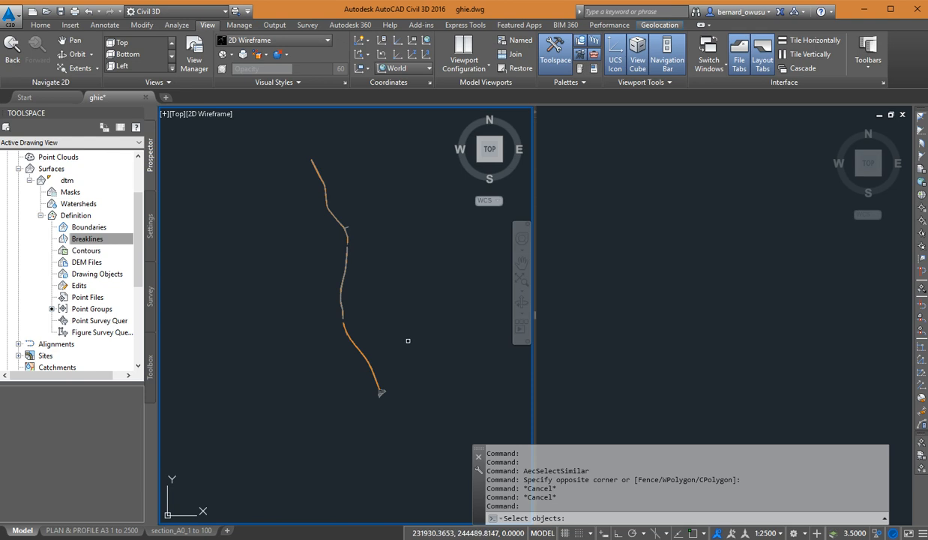
# Window-select all the isolated road figures in the plan viewport as the breakline objects.
pyautogui.scroll(-1, 353, 277)
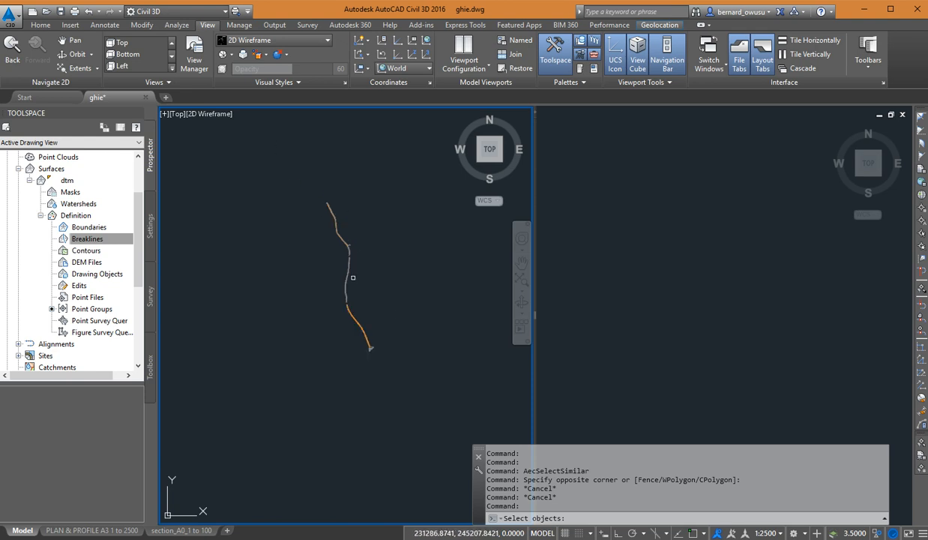
pyautogui.moveTo(349, 240); pyautogui.dragTo(333, 263, button='middle')
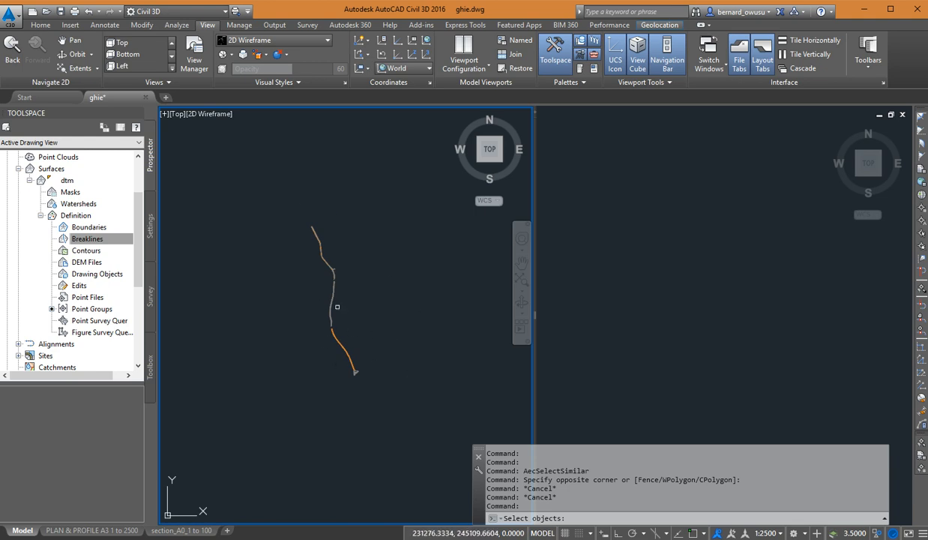
pyautogui.click(259, 181)
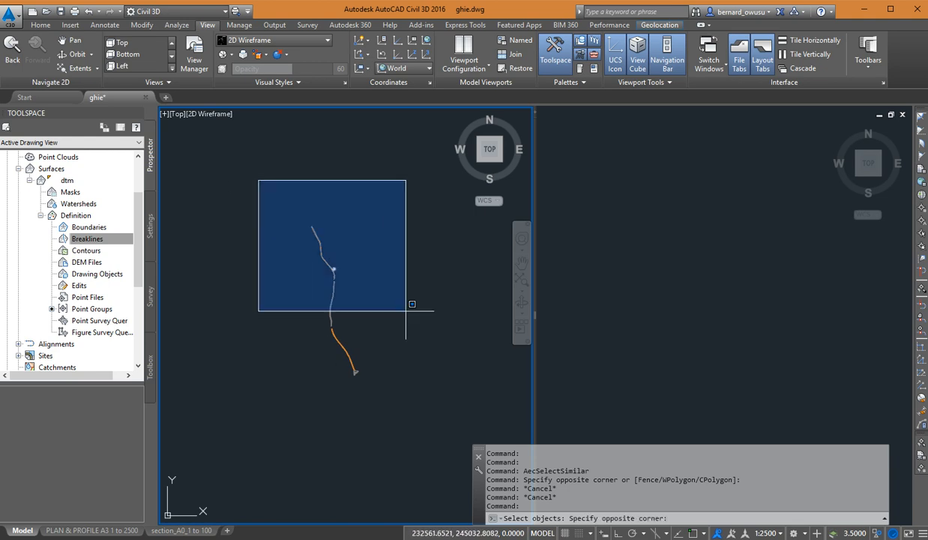
pyautogui.click(408, 393)
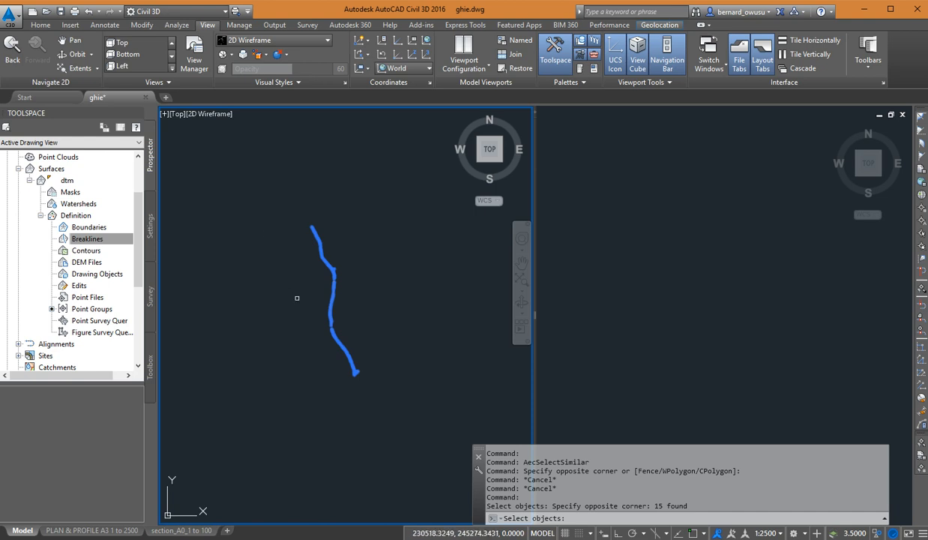
# Reselect the full length of the road figures, add them to the dtm surface as breaklines, and dismiss the event log.
pyautogui.scroll(5, 304, 332)
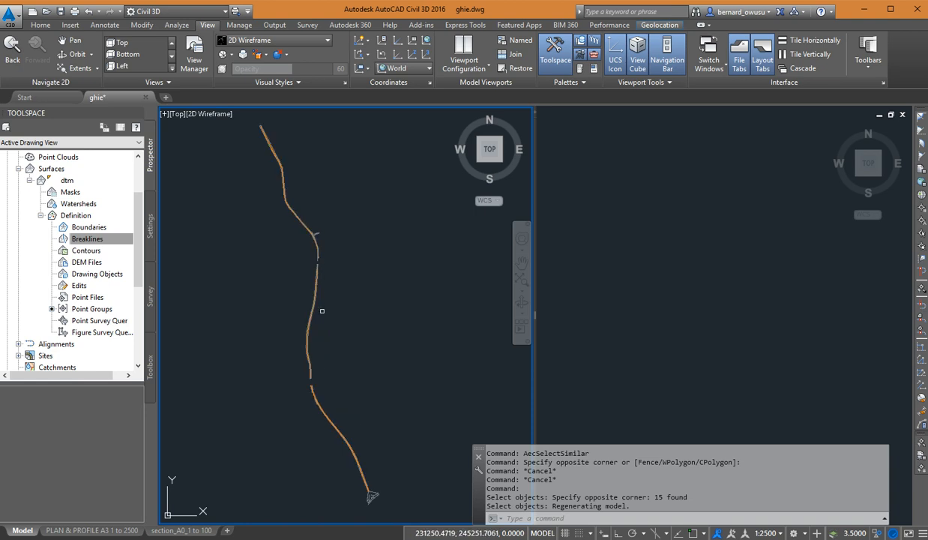
pyautogui.scroll(-2, 322, 310)
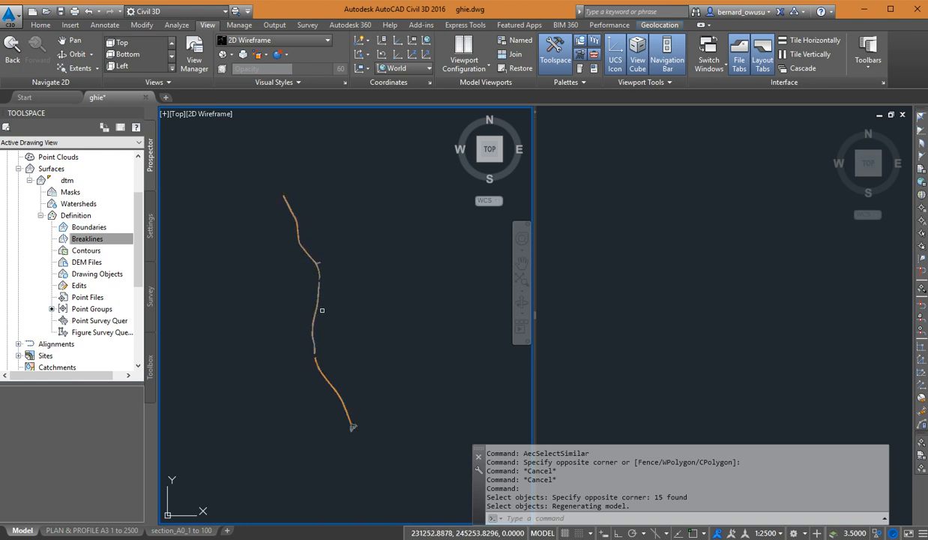
pyautogui.click(227, 160)
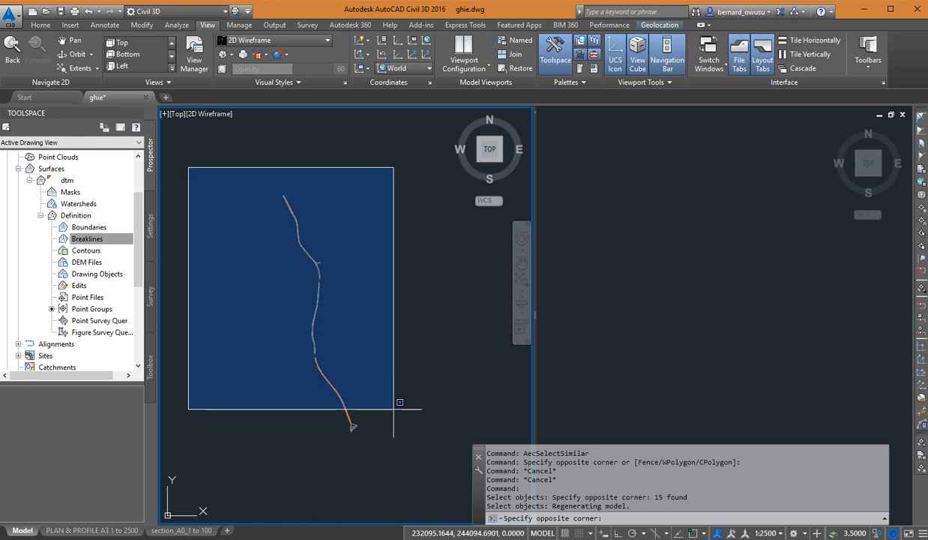
pyautogui.click(300, 177)
pyautogui.moveTo(299, 199); pyautogui.dragTo(314, 185, button='middle')
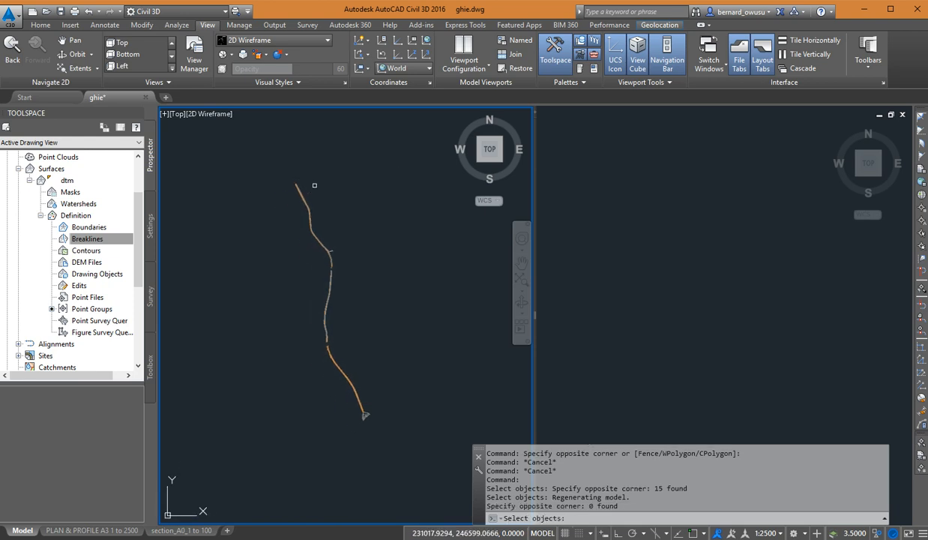
pyautogui.moveTo(223, 154)
pyautogui.mouseDown()
pyautogui.moveTo(344, 259)
pyautogui.moveTo(380, 315)
pyautogui.moveTo(424, 451)
pyautogui.mouseUp()
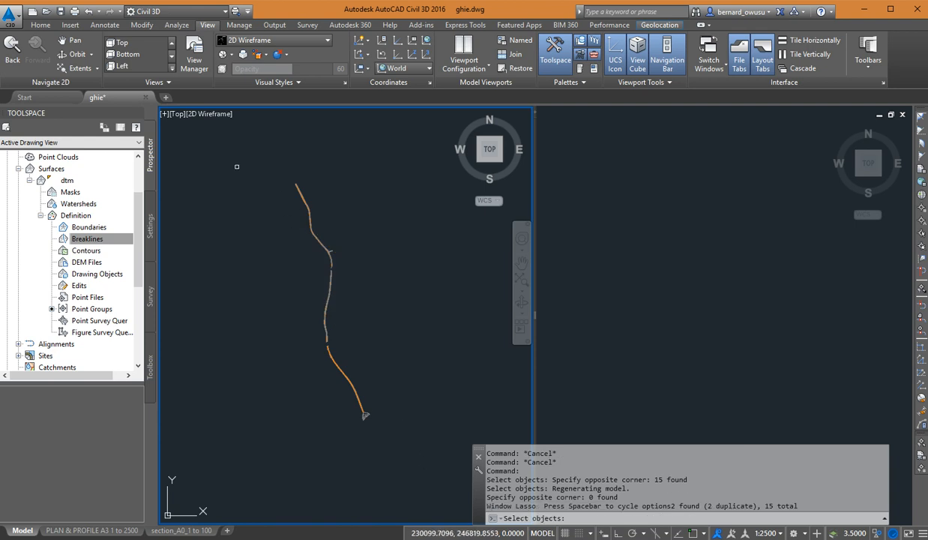
pyautogui.click(185, 154)
pyautogui.click(451, 435)
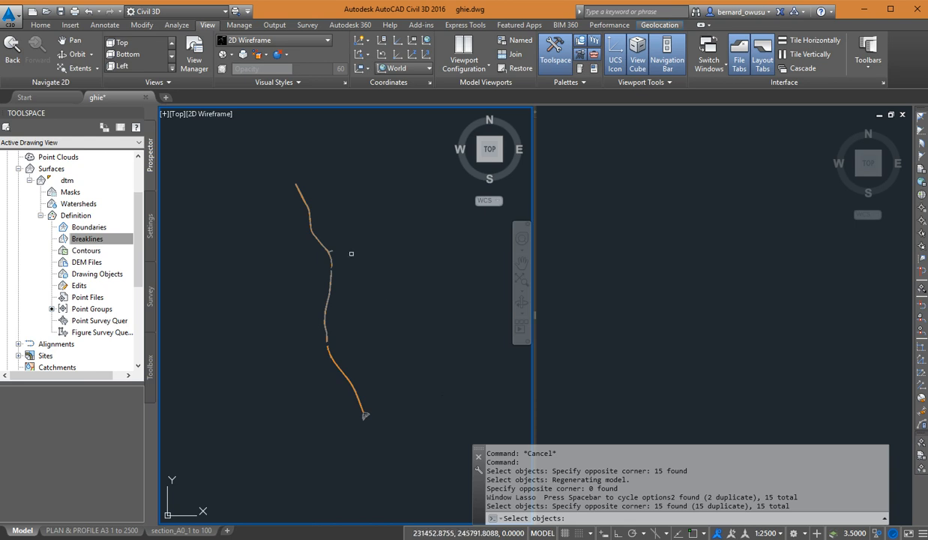
pyautogui.click(254, 162)
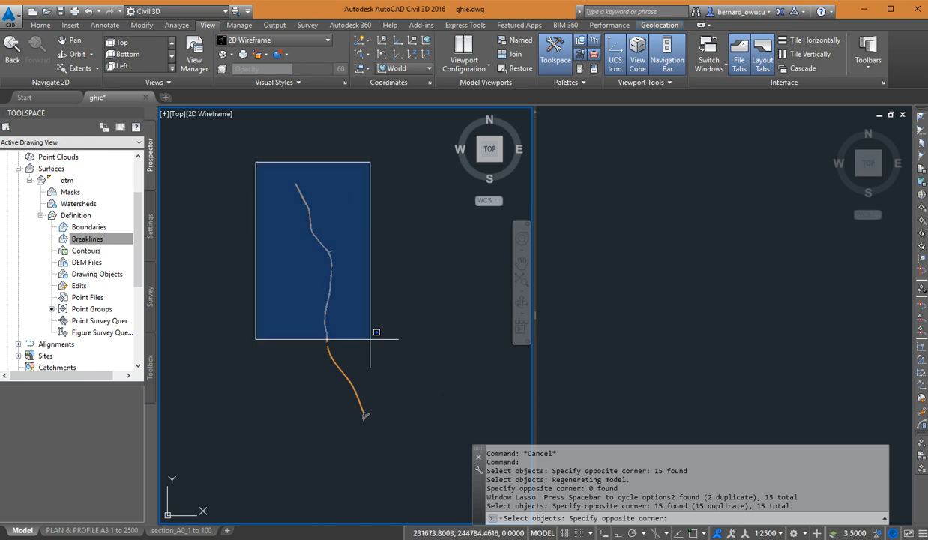
pyautogui.click(412, 453)
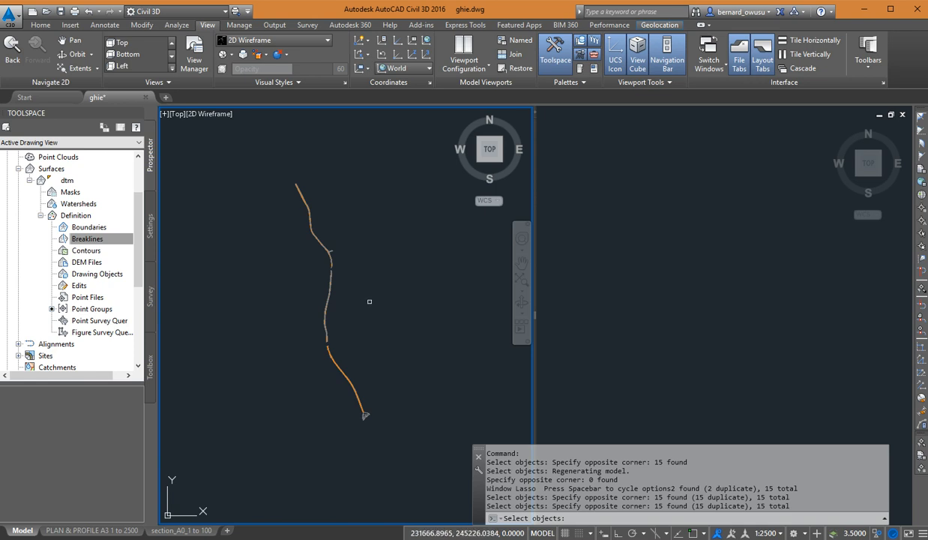
pyautogui.press('Return')
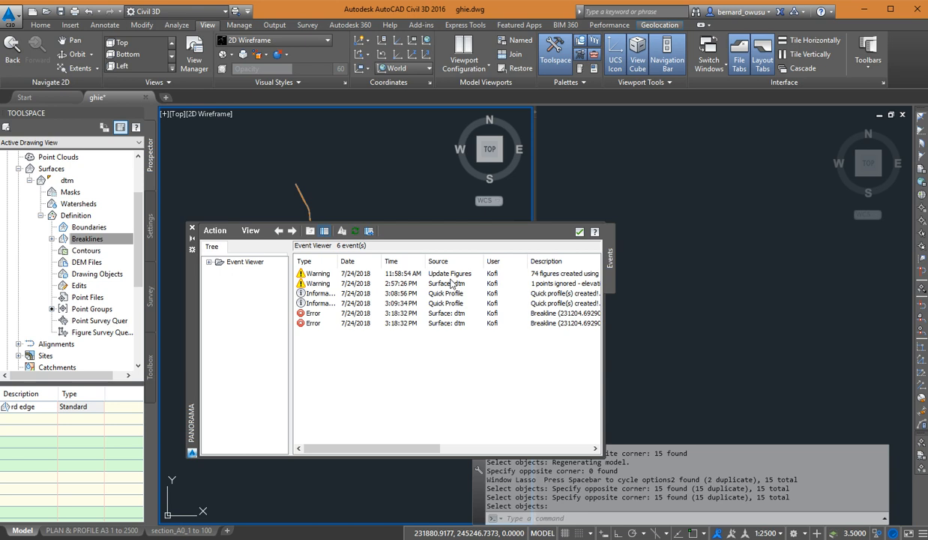
pyautogui.click(579, 231)
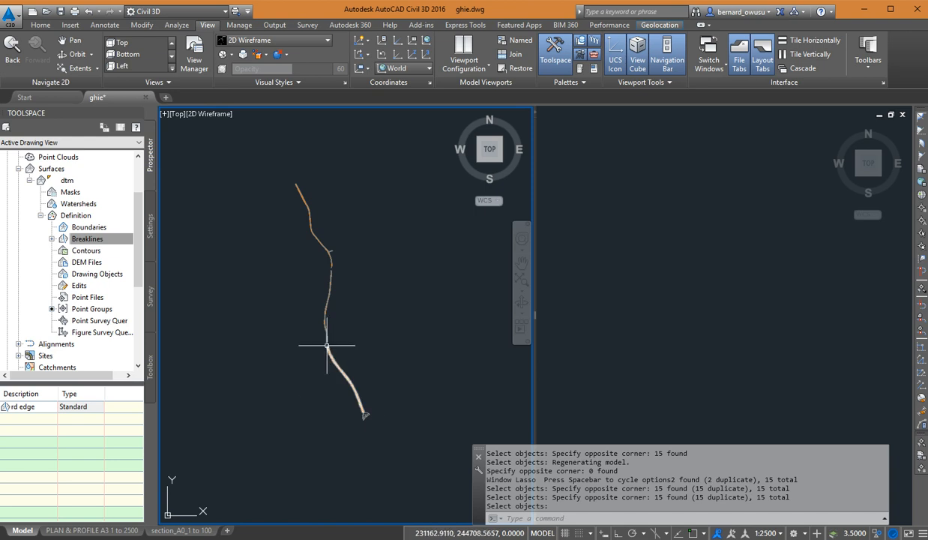
pyautogui.moveTo(327, 345)
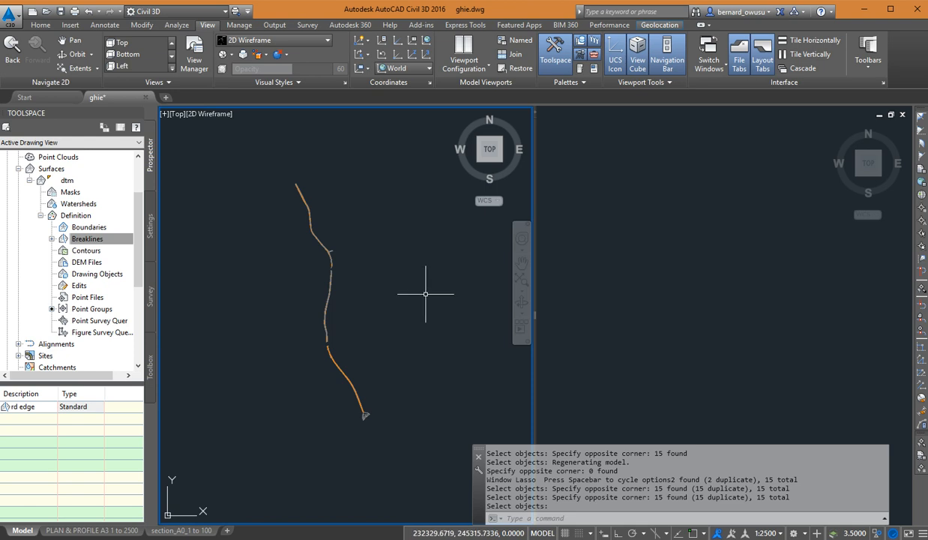
pyautogui.rightClick(367, 305)
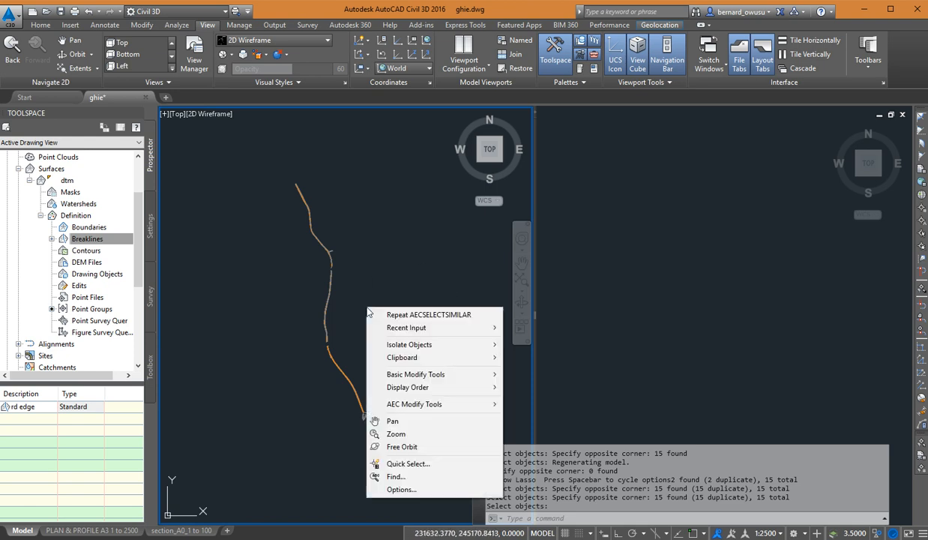
pyautogui.moveTo(426, 347)
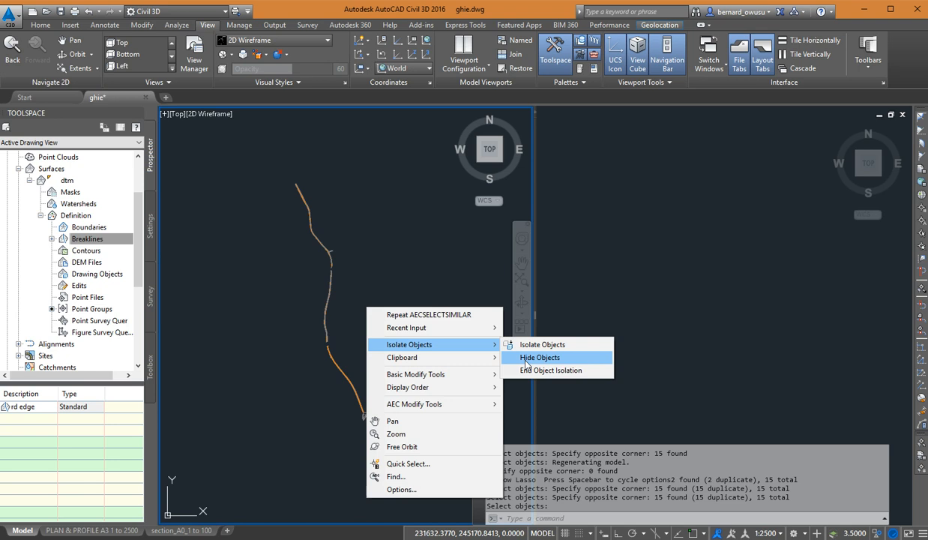
pyautogui.click(439, 255)
pyautogui.press('Escape')
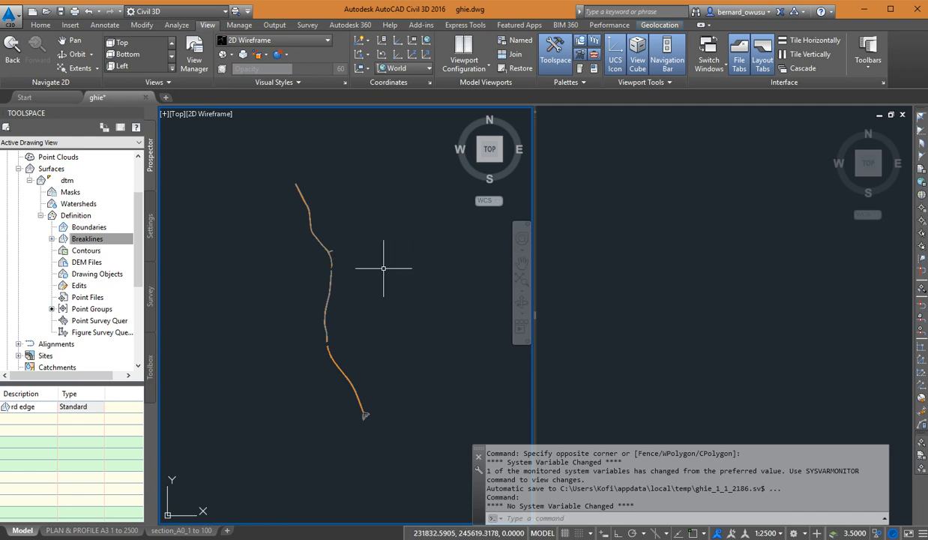
# End the object isolation to bring back all hidden objects in the drawing.
pyautogui.rightClick(383, 268)
pyautogui.moveTo(418, 304)
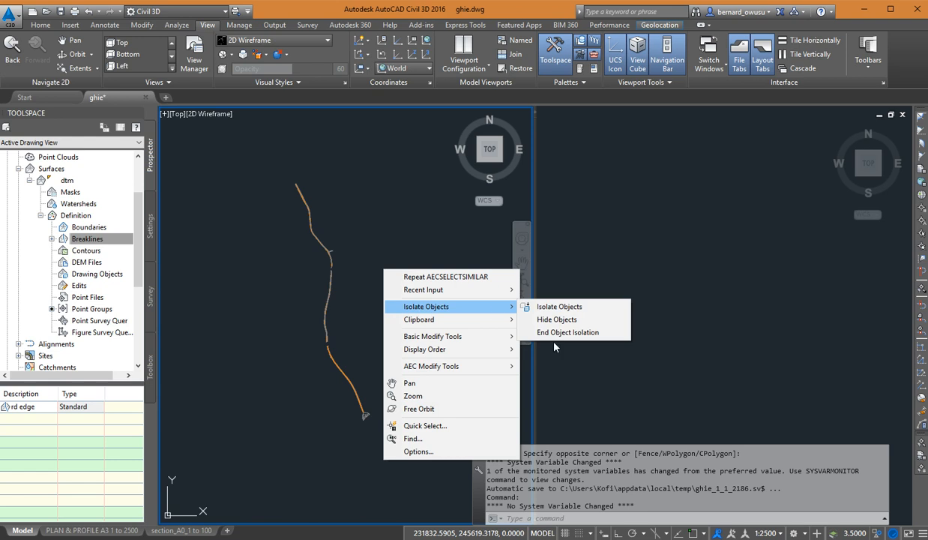
pyautogui.click(568, 335)
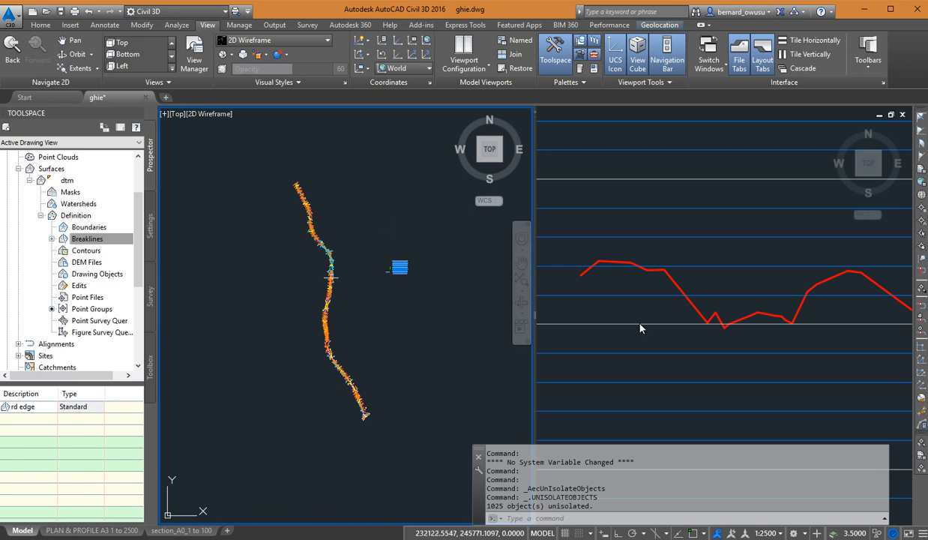
# Examine the low section of the red ground profile line in the profile viewport.
pyautogui.click(698, 294)
pyautogui.scroll(3, 746, 307)
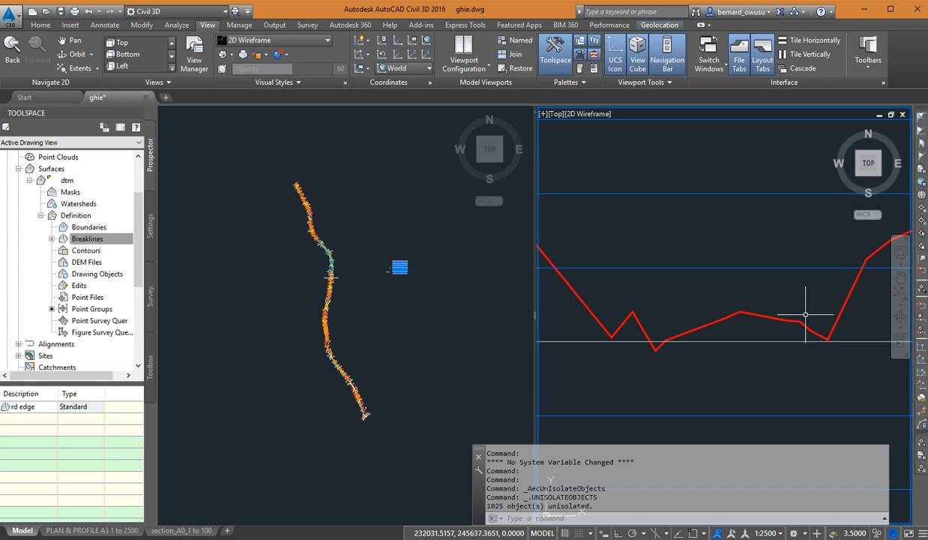
pyautogui.moveTo(798, 325); pyautogui.dragTo(782, 326, button='middle')
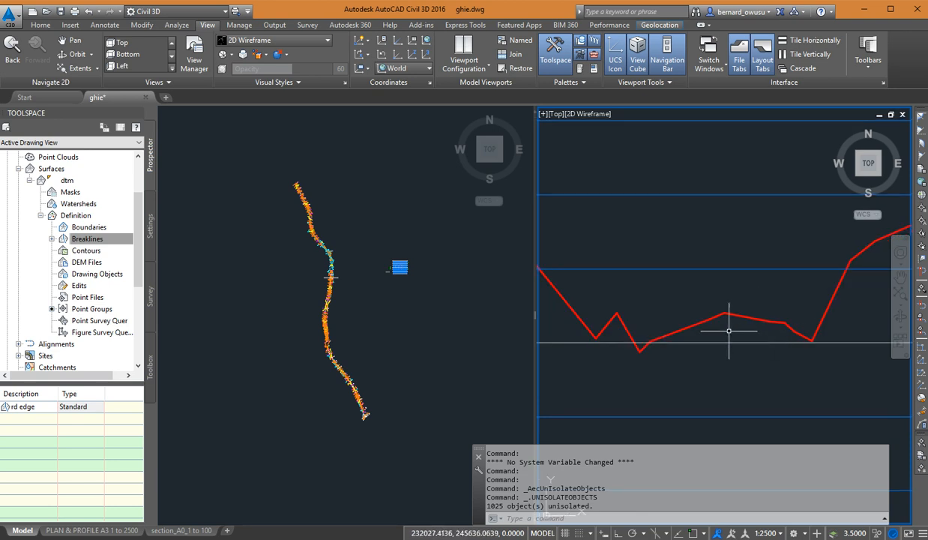
pyautogui.scroll(2, 789, 327)
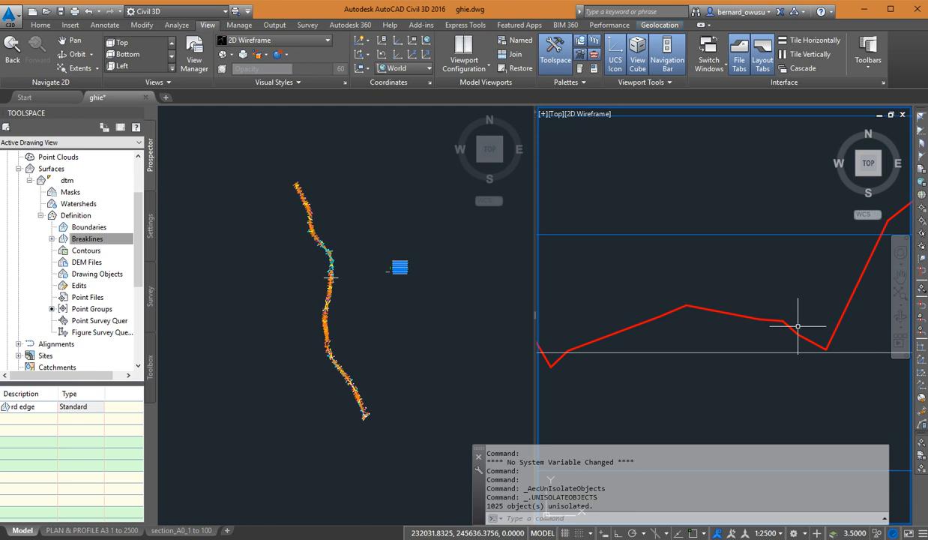
pyautogui.scroll(-3, 805, 341)
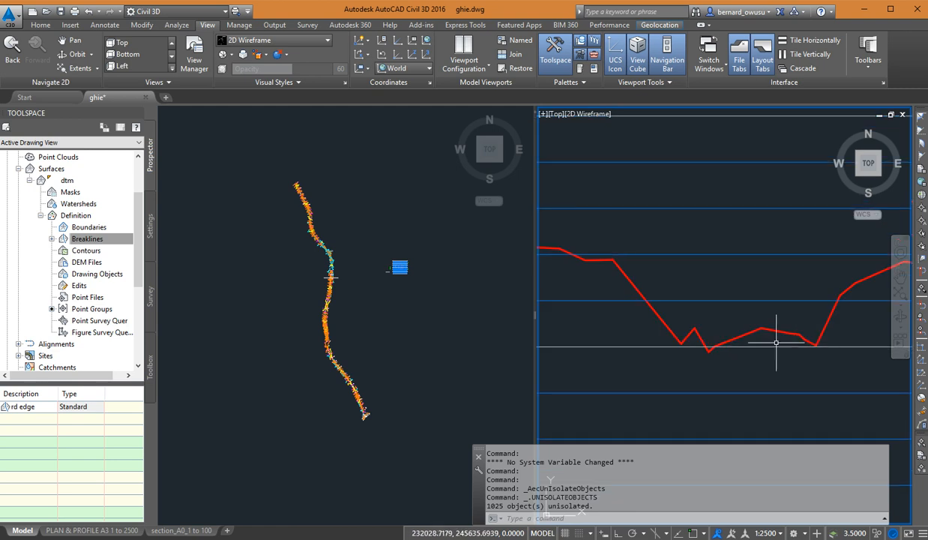
pyautogui.moveTo(768, 337)
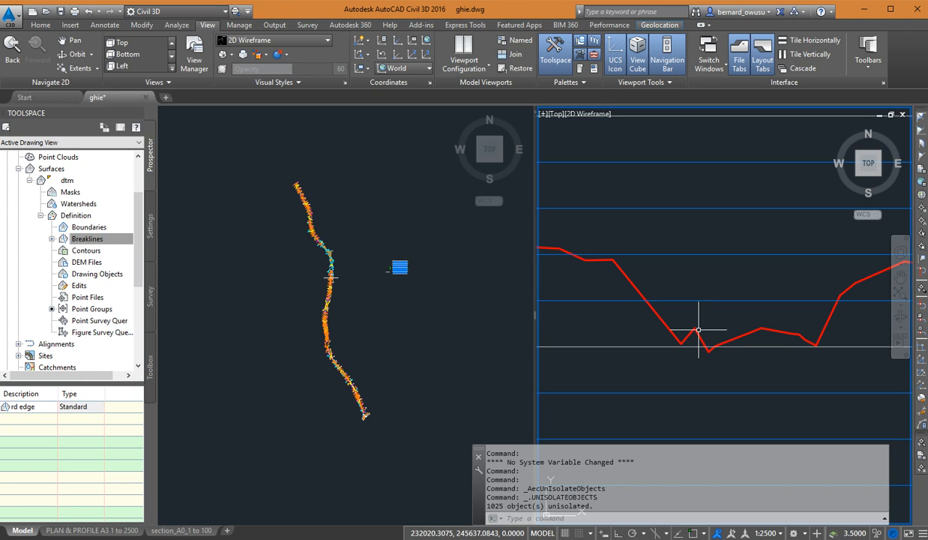
# Examine how the surface contours cross the road edges and centreline along the southern stretch in the plan viewport.
pyautogui.click(433, 323)
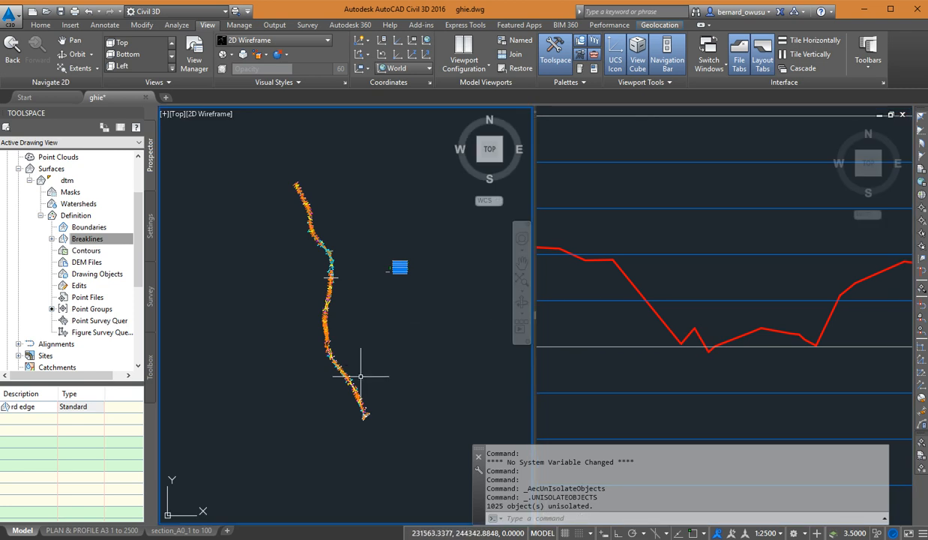
pyautogui.scroll(5, 362, 375)
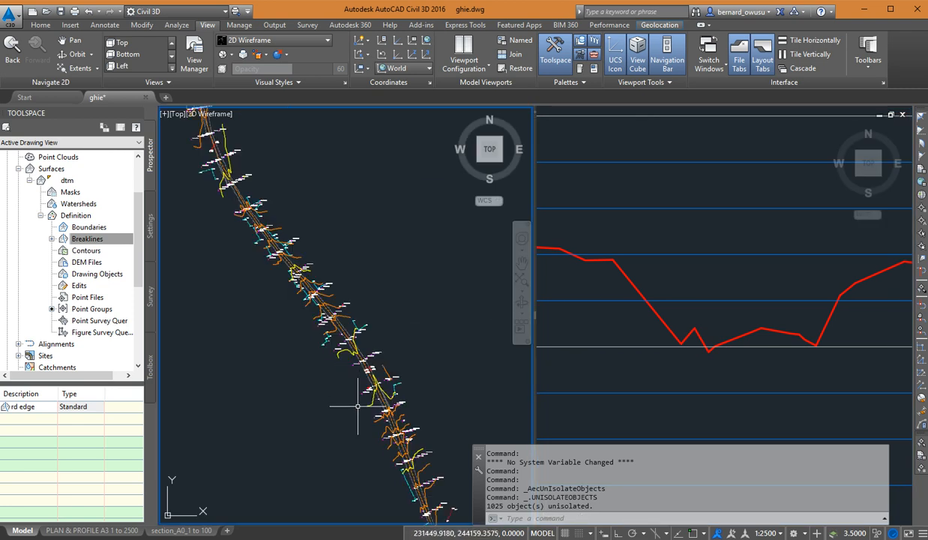
pyautogui.scroll(4, 357, 401)
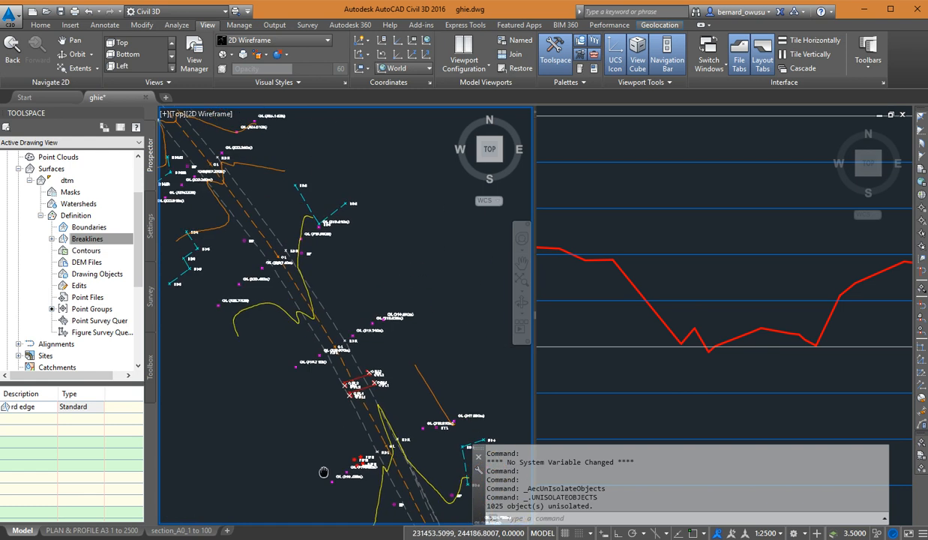
pyautogui.moveTo(382, 373); pyautogui.dragTo(394, 385, button='middle')
pyautogui.scroll(3, 256, 268)
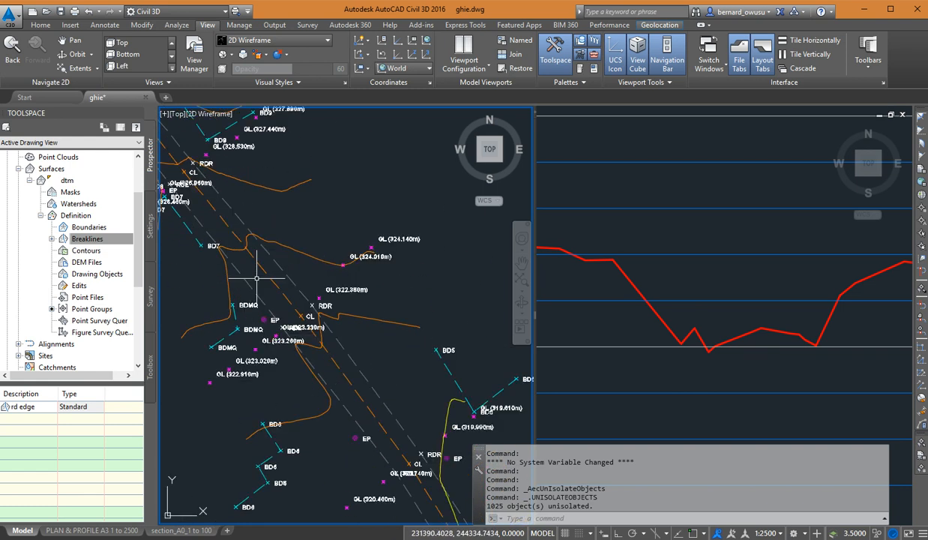
pyautogui.moveTo(313, 276)
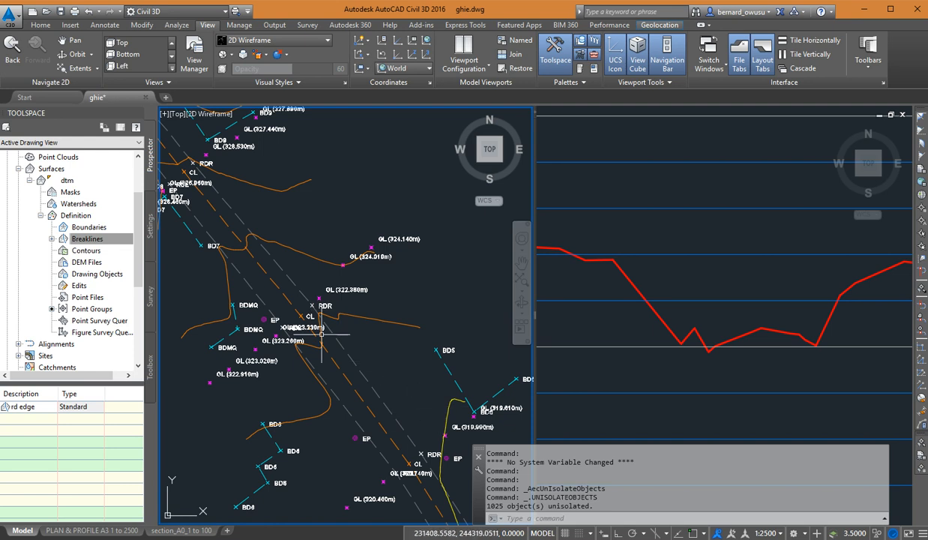
pyautogui.moveTo(294, 311)
pyautogui.mouseDown(button='middle')
pyautogui.moveTo(358, 430)
pyautogui.moveTo(386, 382)
pyautogui.moveTo(422, 350)
pyautogui.mouseUp(button='middle')
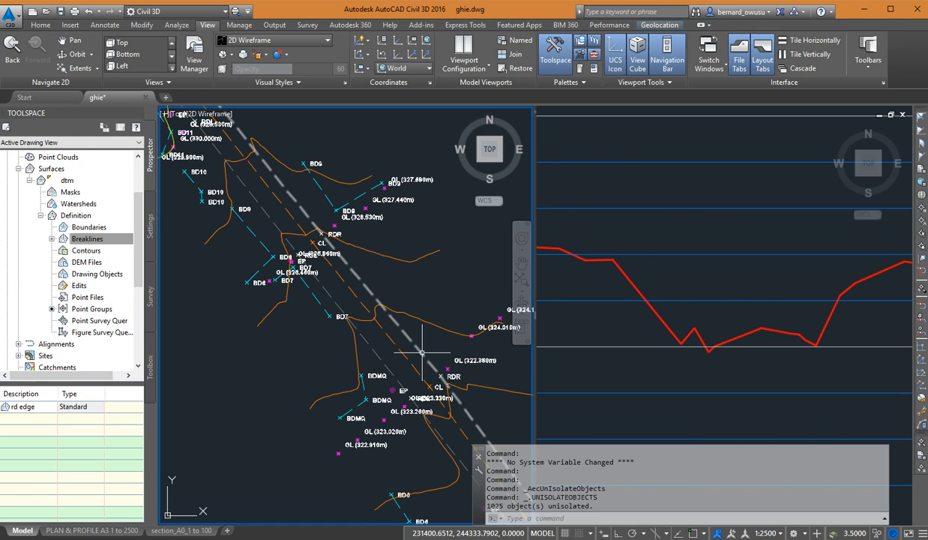
pyautogui.moveTo(422, 351); pyautogui.dragTo(366, 331, button='middle')
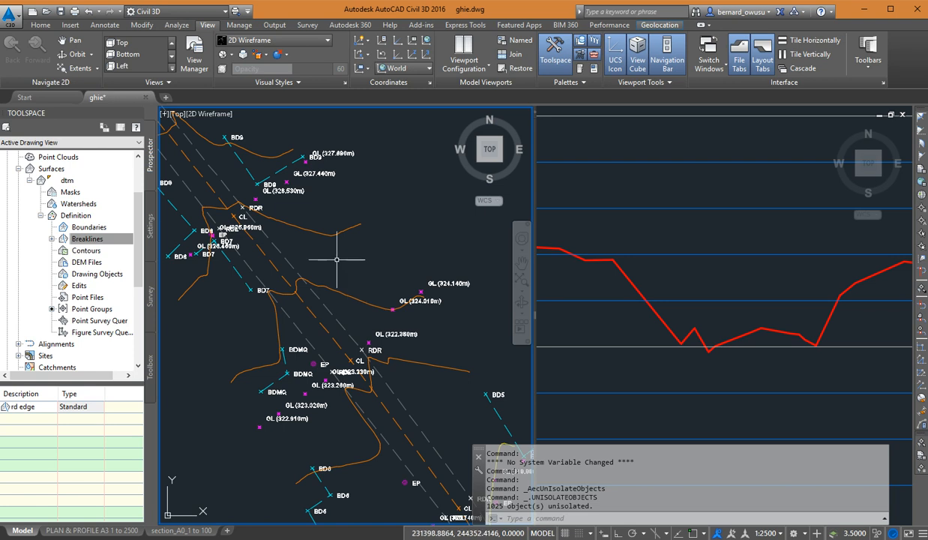
pyautogui.moveTo(338, 253); pyautogui.dragTo(350, 273, button='middle')
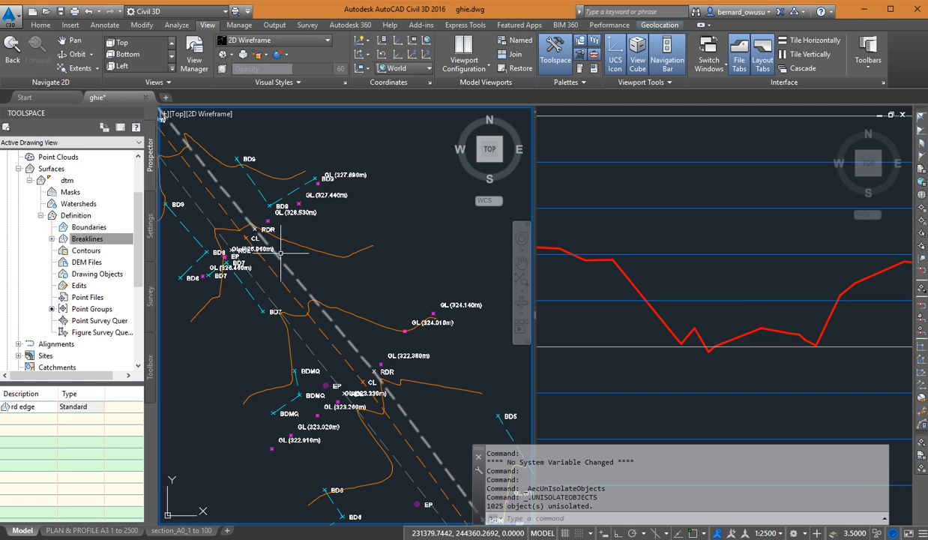
pyautogui.scroll(-5, 334, 284)
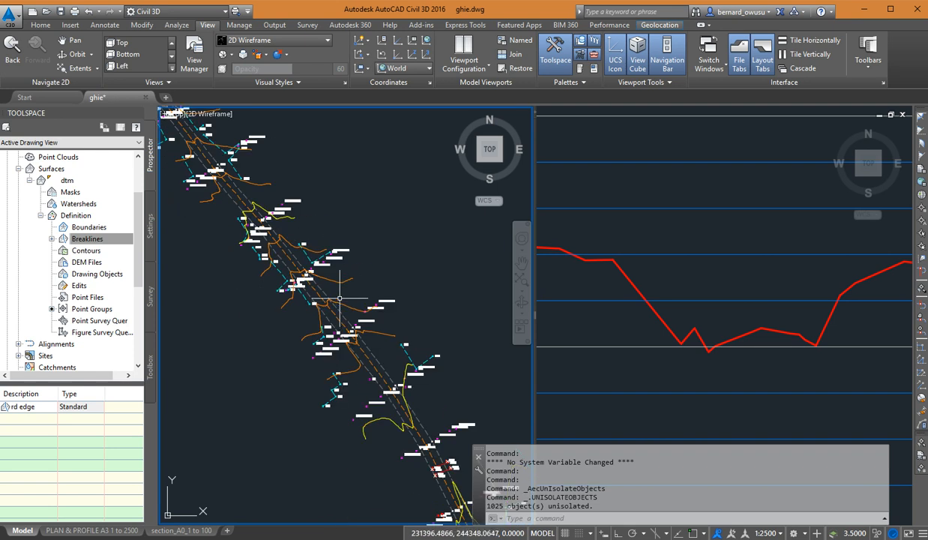
pyautogui.scroll(-2, 340, 298)
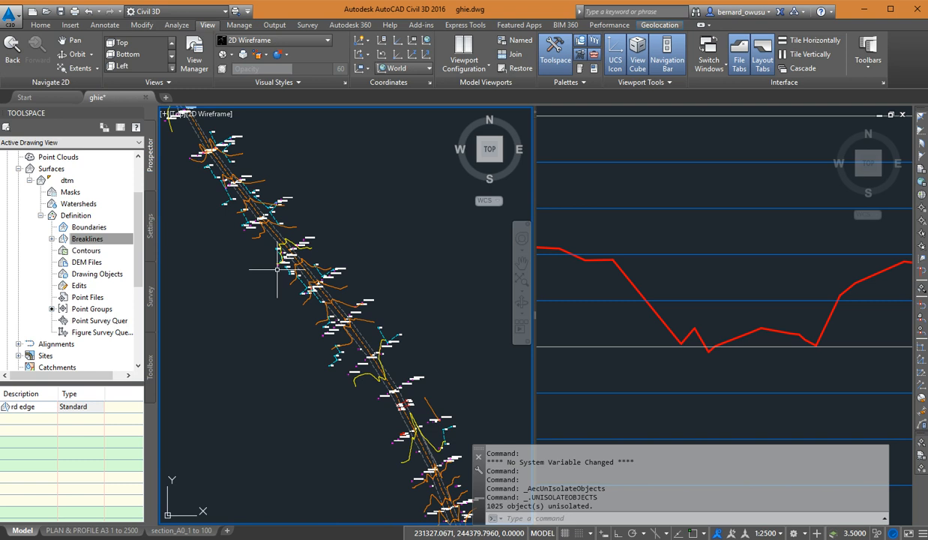
pyautogui.scroll(3, 285, 259)
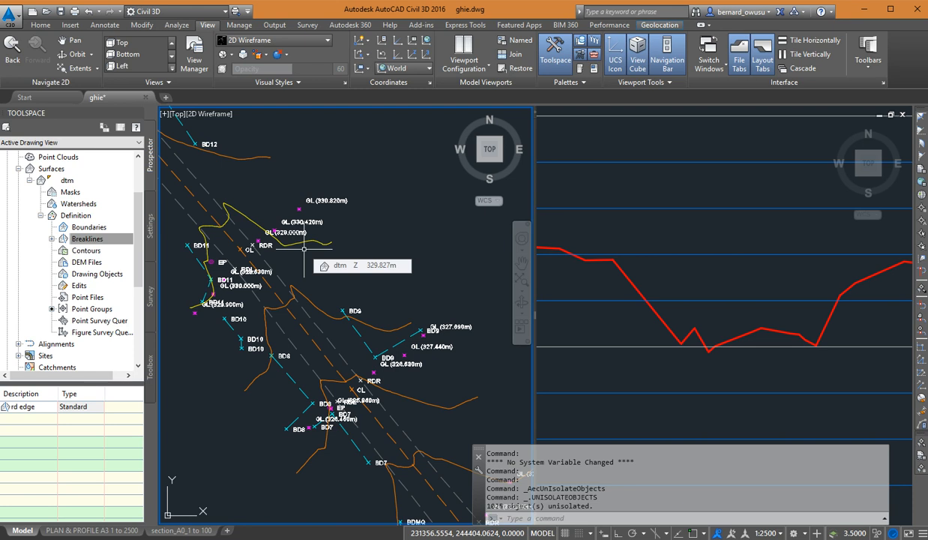
pyautogui.moveTo(342, 250)
pyautogui.mouseDown(button='middle')
pyautogui.moveTo(363, 231)
pyautogui.moveTo(369, 302)
pyautogui.mouseUp(button='middle')
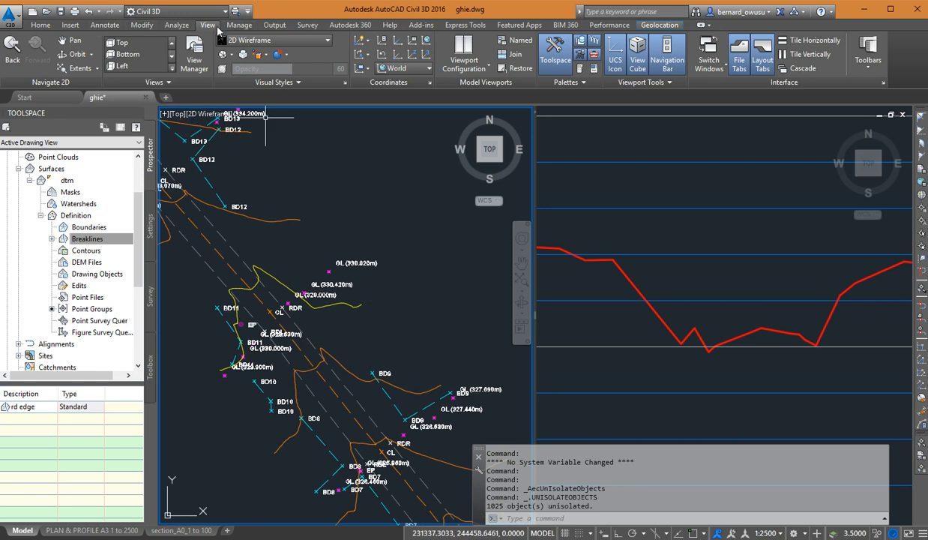
# Set up new labels for the Surface feature with the Contour - Multiple label type.
pyautogui.click(105, 25)
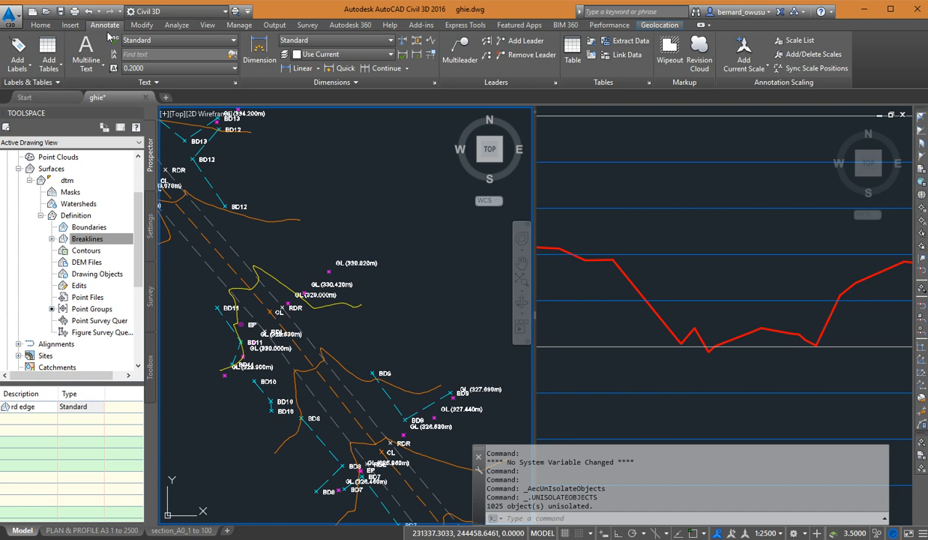
pyautogui.moveTo(272, 207); pyautogui.dragTo(312, 172, button='middle')
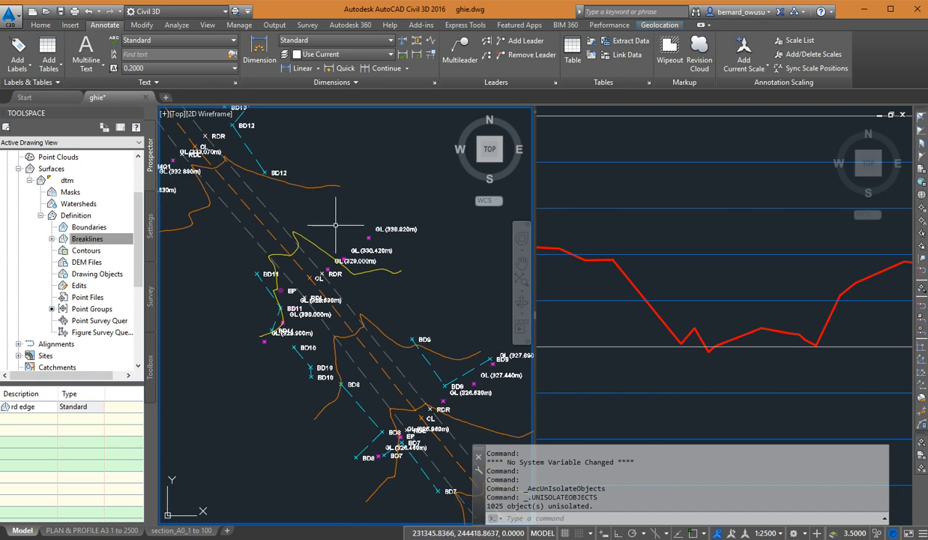
pyautogui.moveTo(335, 223); pyautogui.dragTo(310, 224, button='middle')
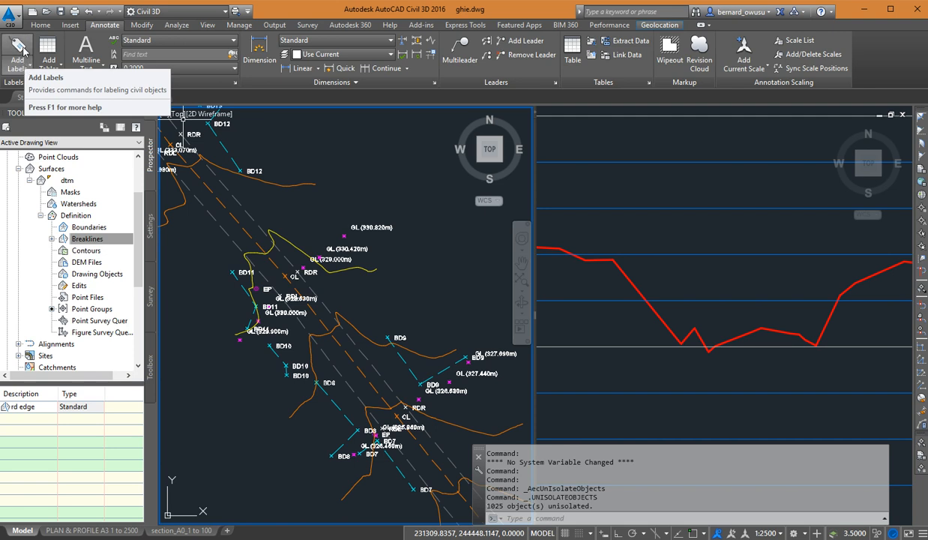
pyautogui.click(23, 49)
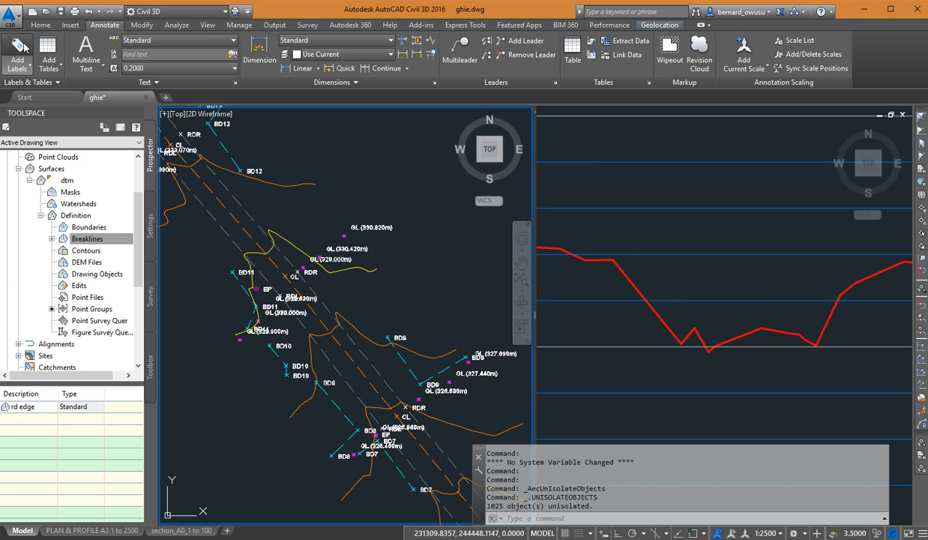
pyautogui.moveTo(70, 7)
pyautogui.mouseDown()
pyautogui.moveTo(125, 61)
pyautogui.moveTo(185, 200)
pyautogui.mouseUp()
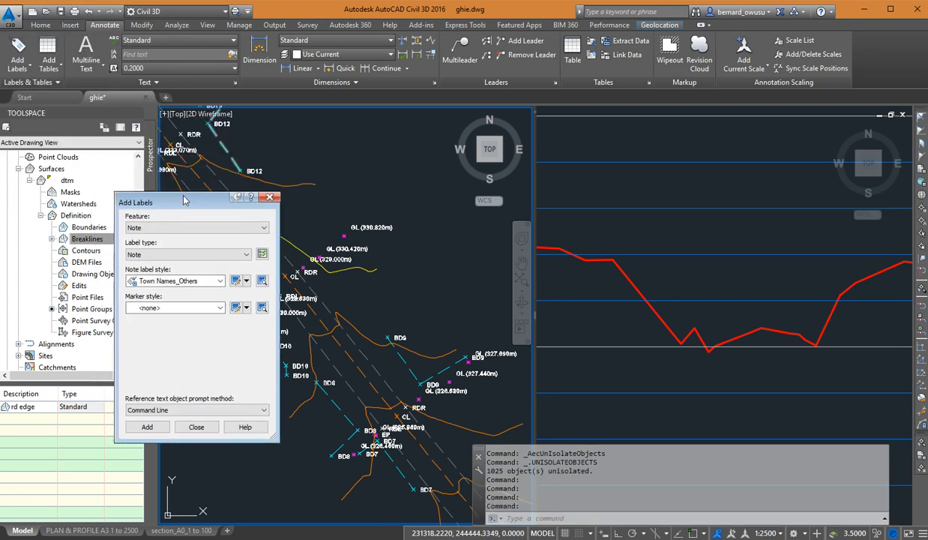
pyautogui.moveTo(179, 201); pyautogui.dragTo(256, 167)
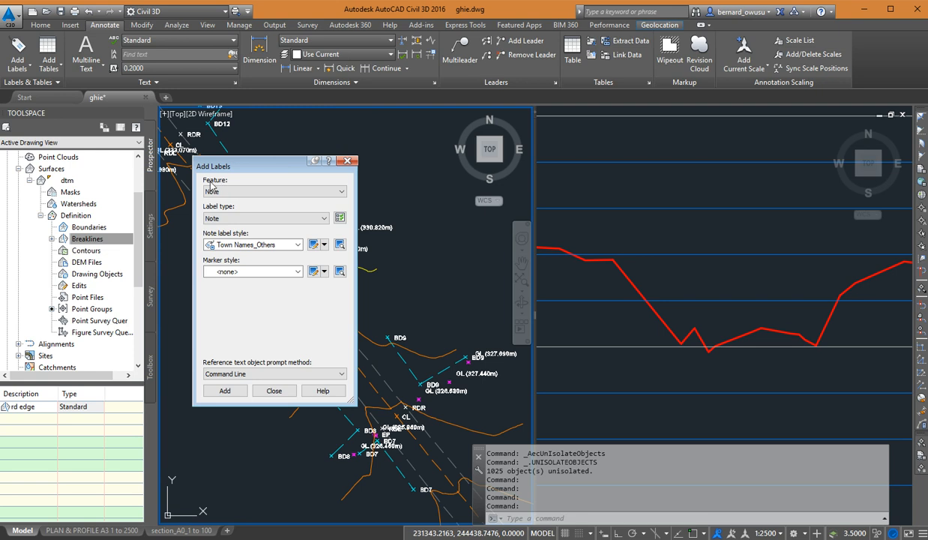
pyautogui.click(339, 192)
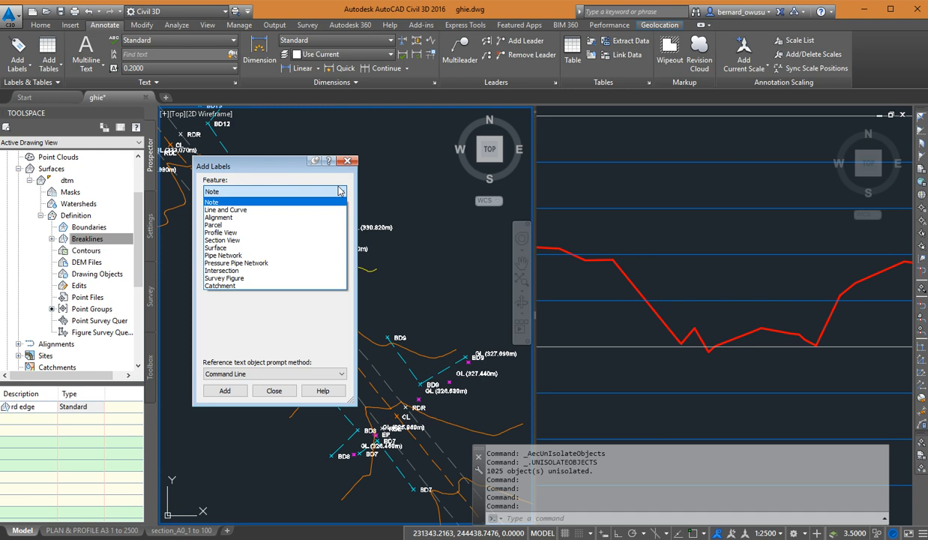
pyautogui.click(250, 248)
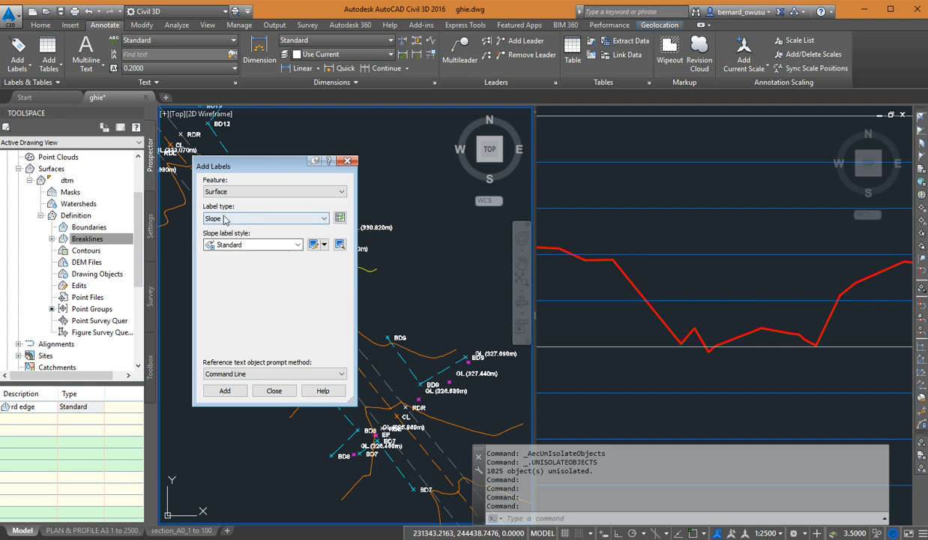
pyautogui.click(323, 218)
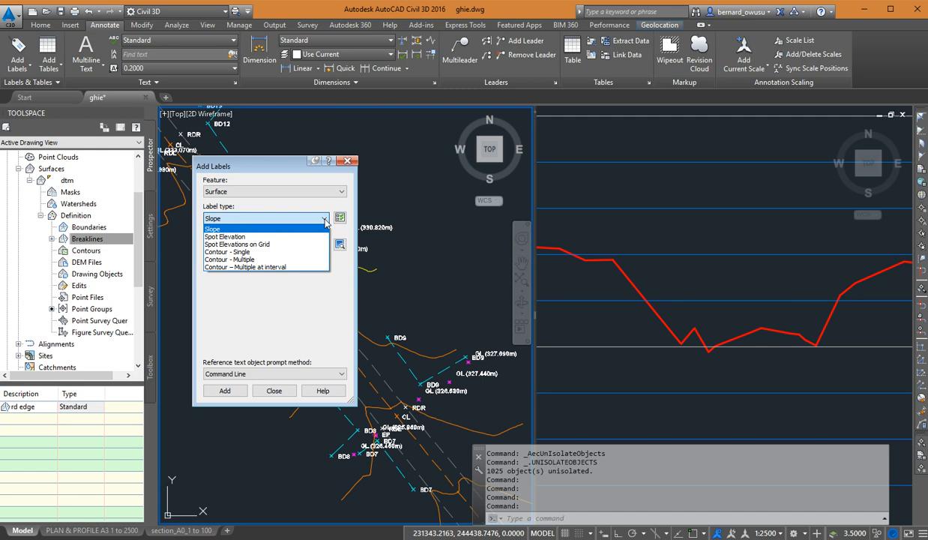
pyautogui.click(247, 260)
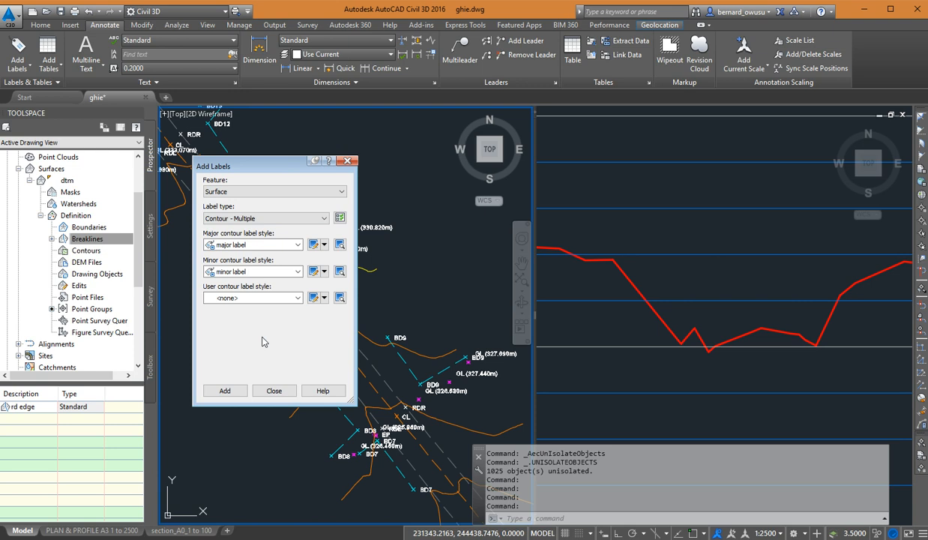
# Start labelling the dtm contours with a label line along the road's eastern side, crossing the 330, 328 and 326 contours.
pyautogui.click(225, 392)
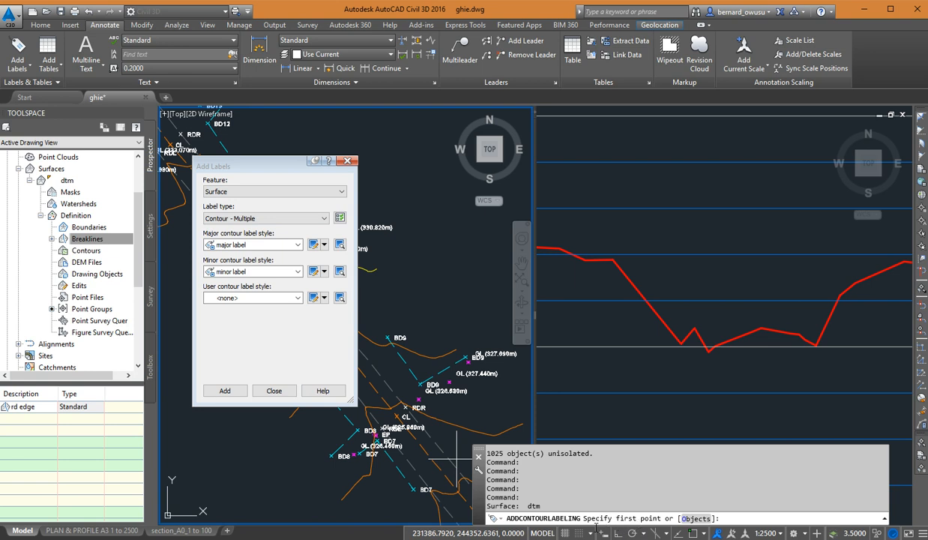
pyautogui.click(266, 164)
pyautogui.moveTo(276, 166); pyautogui.dragTo(670, 140)
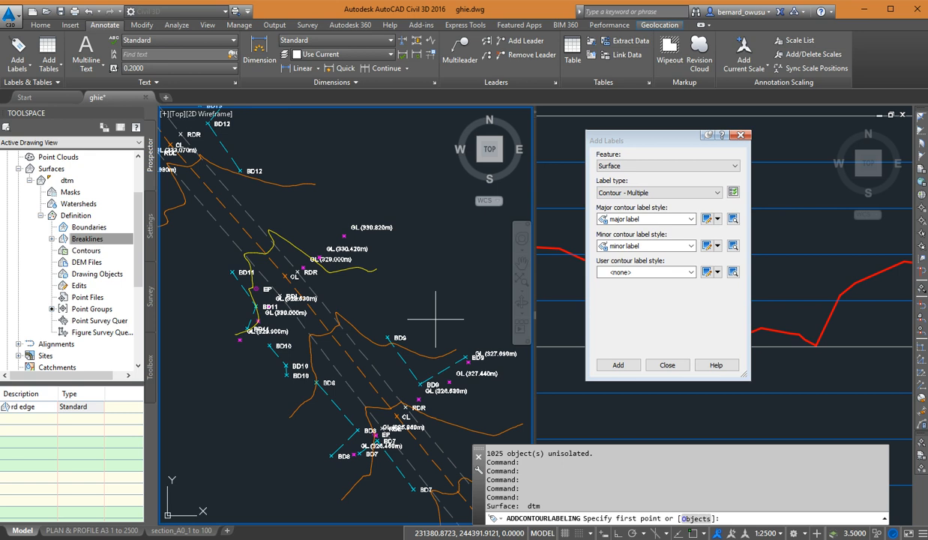
pyautogui.moveTo(436, 319); pyautogui.dragTo(329, 276, button='middle')
pyautogui.scroll(-2, 408, 337)
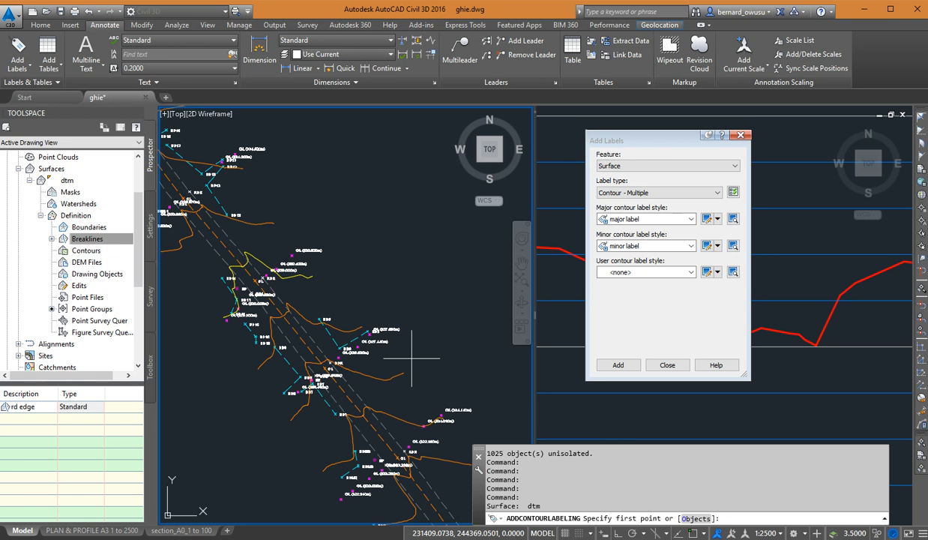
pyautogui.scroll(2, 258, 308)
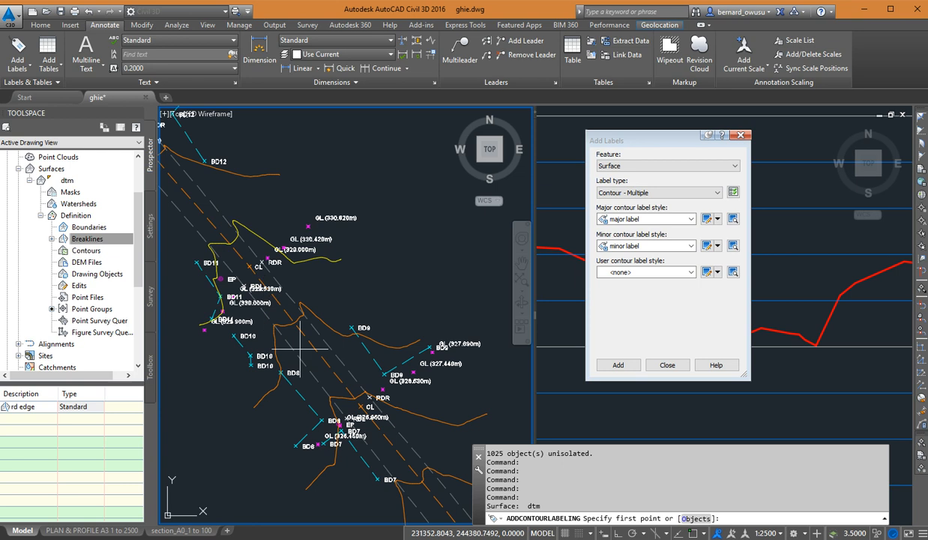
pyautogui.click(474, 433)
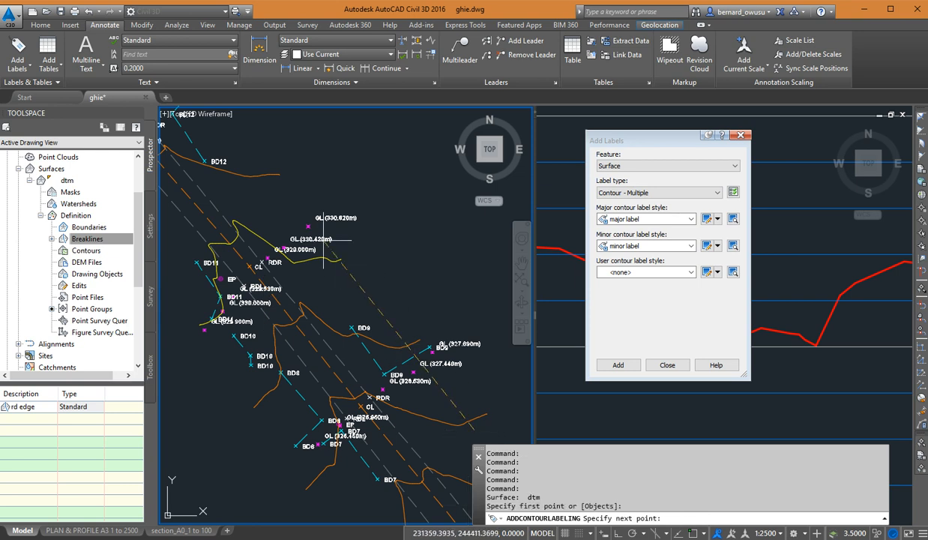
pyautogui.click(346, 302)
pyautogui.click(314, 248)
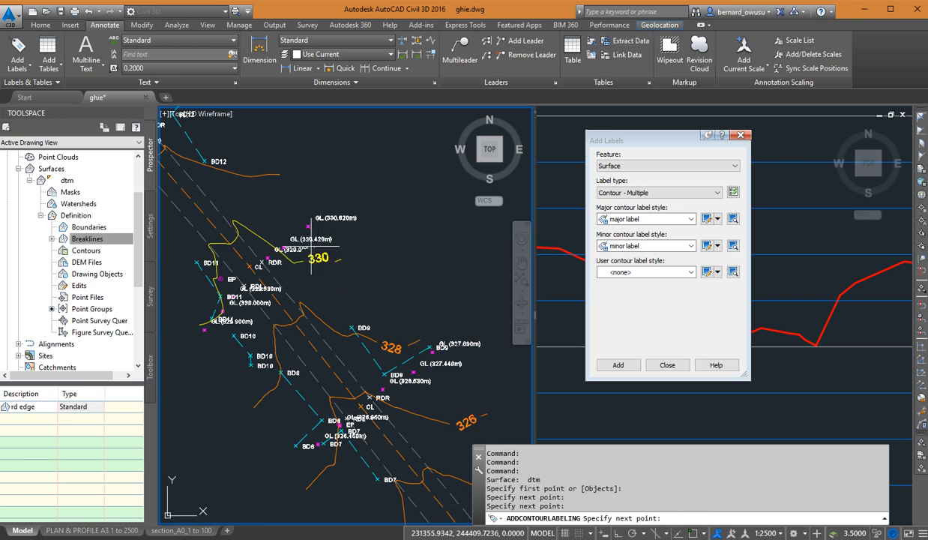
# Continue the contour label line northwards along the road's eastern side, crossing the 332, 336 and 338 contours.
pyautogui.moveTo(291, 230); pyautogui.dragTo(344, 351, button='middle')
pyautogui.click(297, 266)
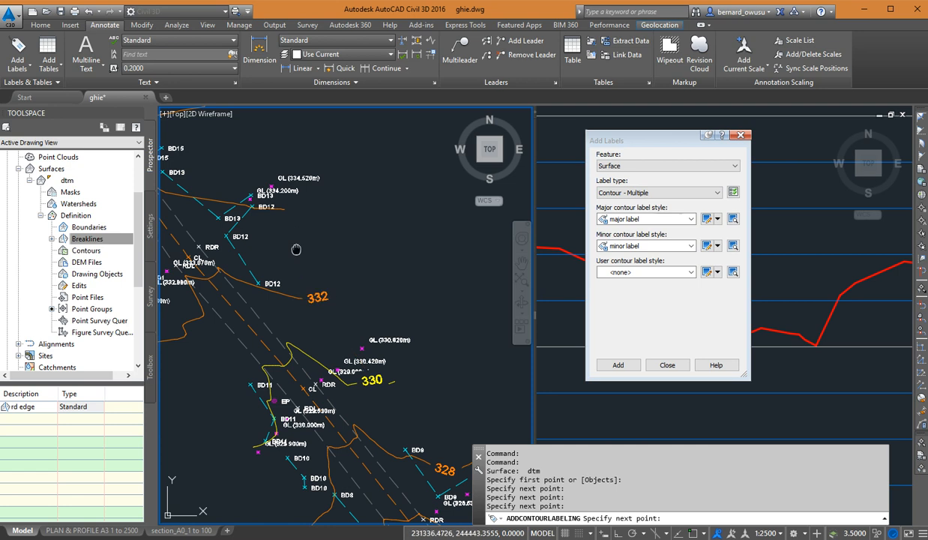
pyautogui.moveTo(284, 229); pyautogui.dragTo(356, 424, button='middle')
pyautogui.click(296, 360)
pyautogui.click(237, 281)
pyautogui.moveTo(236, 276); pyautogui.dragTo(373, 404, button='middle')
pyautogui.click(288, 308)
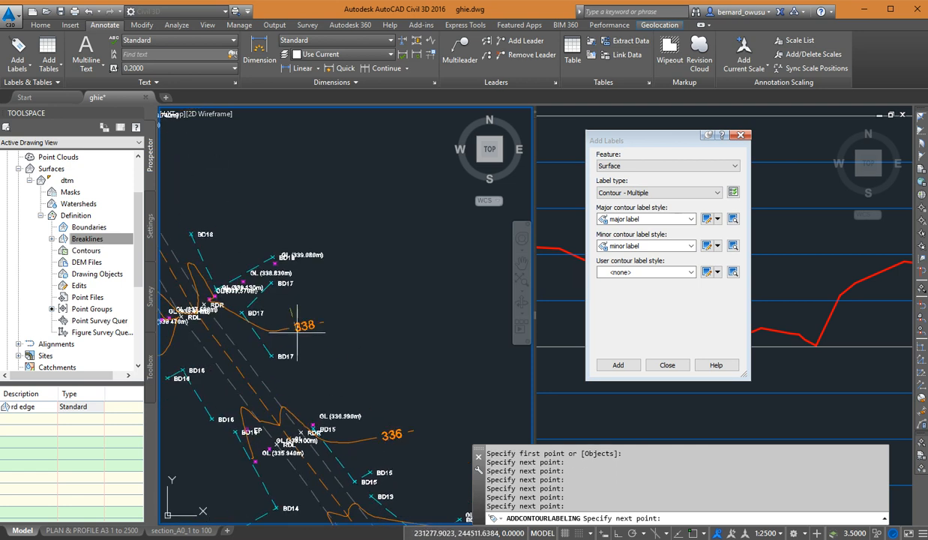
# Extend the contour label line further north along the road across the 342, 344 and 346 contours and finish it.
pyautogui.scroll(-3, 288, 307)
pyautogui.moveTo(239, 209); pyautogui.dragTo(280, 289, button='middle')
pyautogui.click(195, 213)
pyautogui.moveTo(195, 214); pyautogui.dragTo(284, 283, button='middle')
pyautogui.click(240, 240)
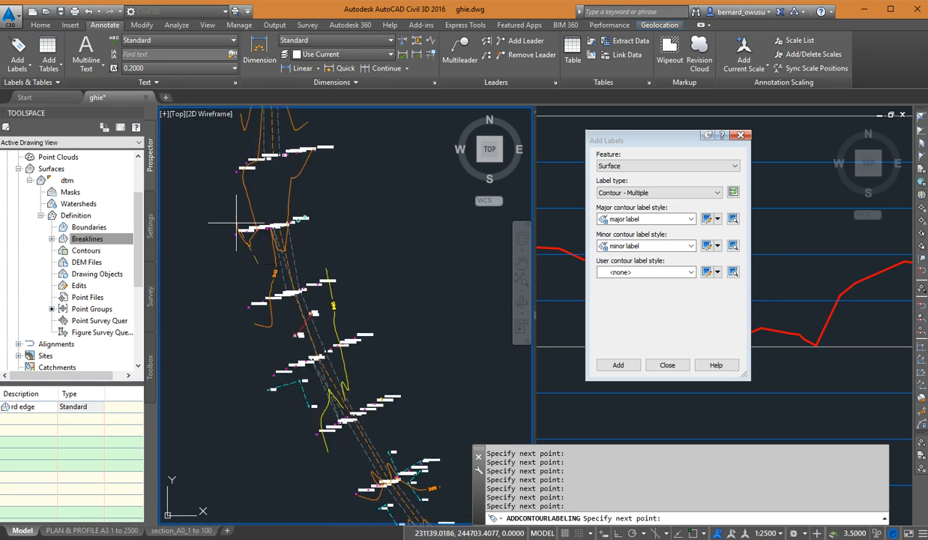
pyautogui.moveTo(242, 213); pyautogui.dragTo(242, 433, button='middle')
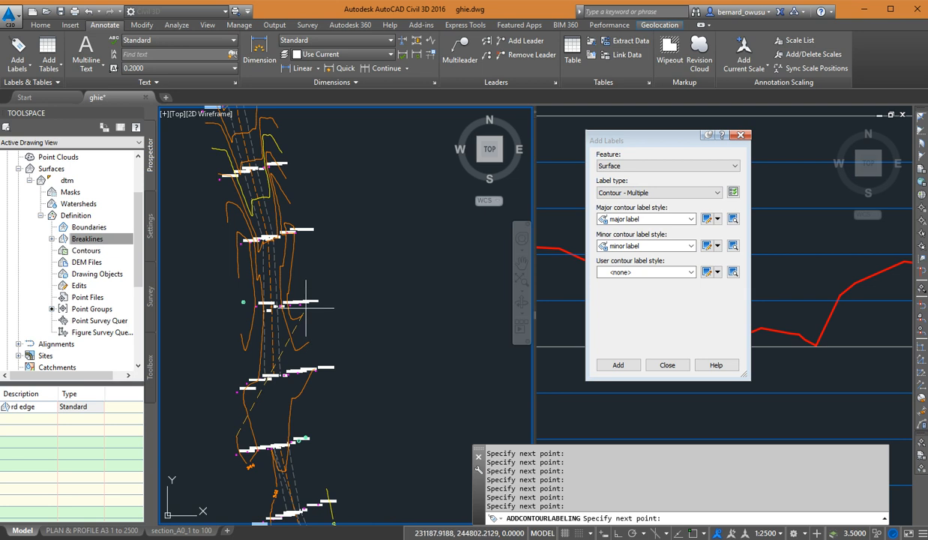
pyautogui.click(311, 283)
pyautogui.press('Return')
# Delete the multiple-contour label line beside the road, including its 344 and 346 labels.
pyautogui.moveTo(315, 335); pyautogui.dragTo(327, 273, button='middle')
pyautogui.scroll(4, 258, 240)
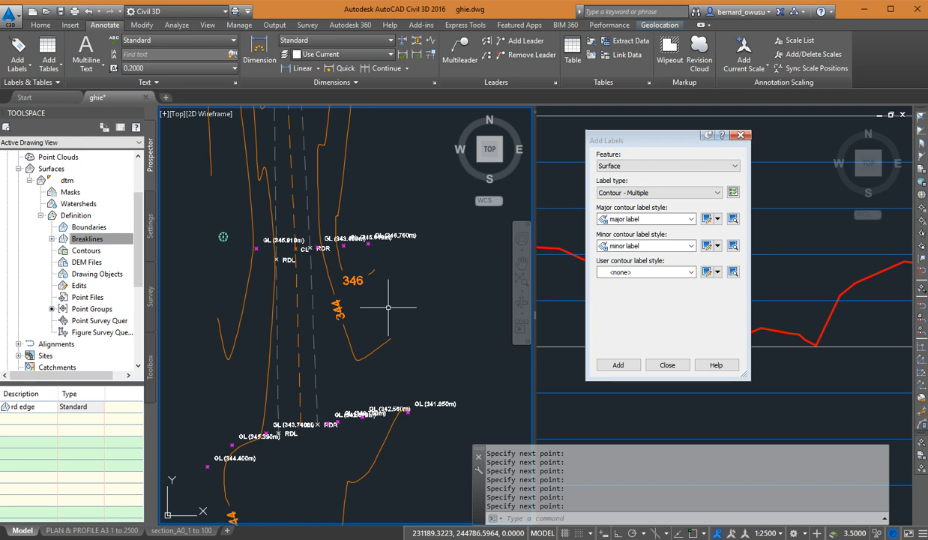
pyautogui.click(352, 280)
pyautogui.press('Delete')
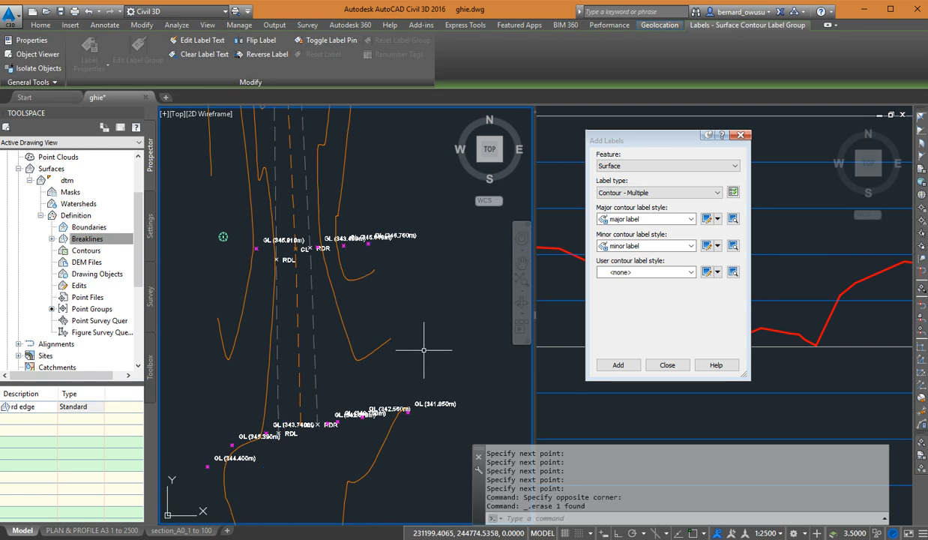
# Restart surface labelling with the Contour - Multiple type, keeping the major label and minor label styles, and begin adding labels.
pyautogui.click(739, 136)
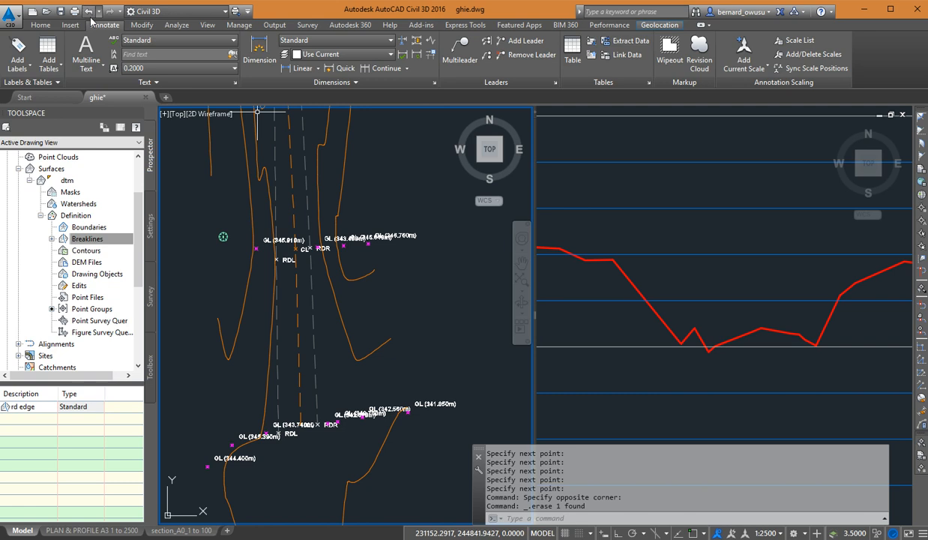
pyautogui.click(40, 25)
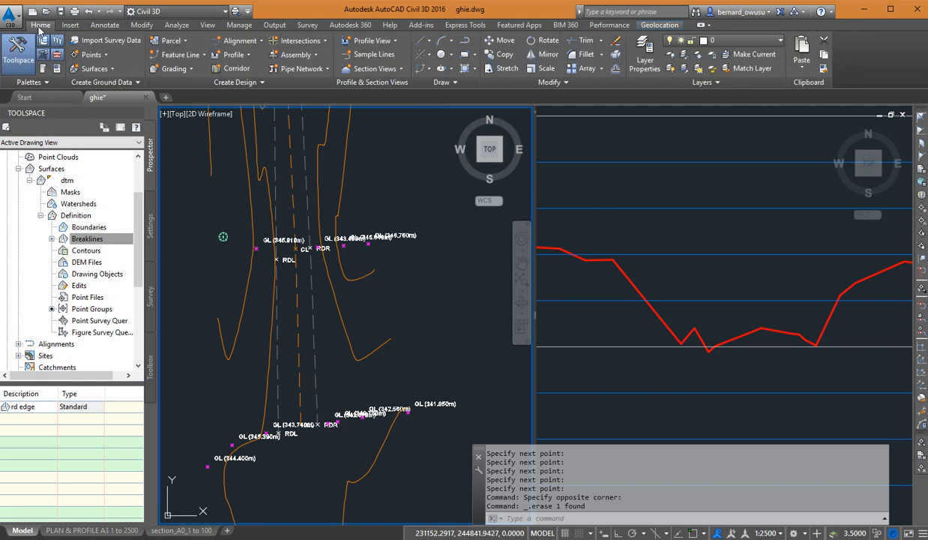
pyautogui.click(96, 27)
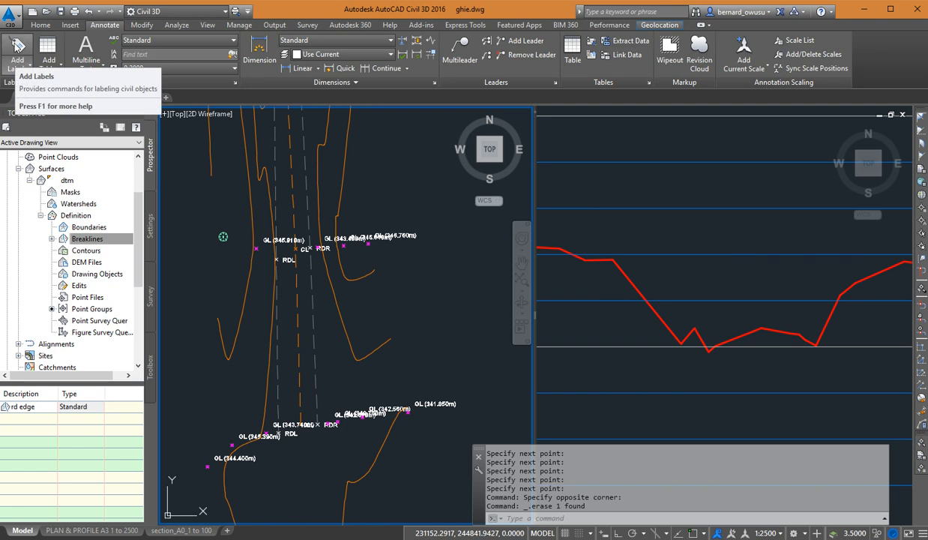
pyautogui.click(18, 49)
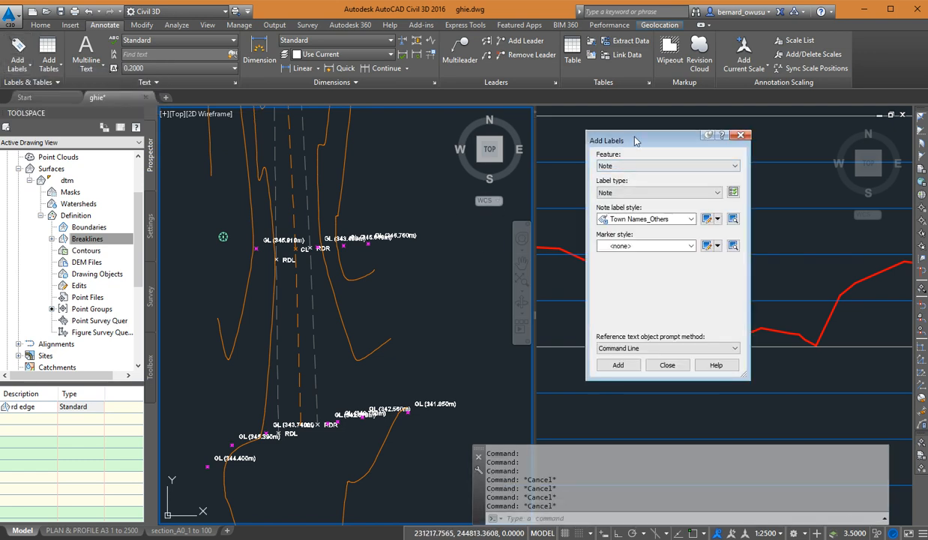
pyautogui.moveTo(615, 140); pyautogui.dragTo(547, 141)
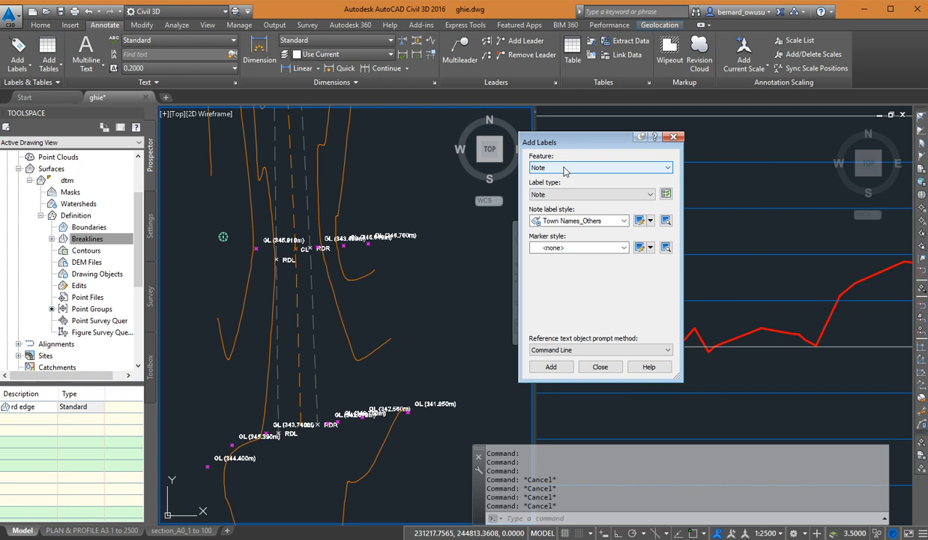
pyautogui.click(549, 167)
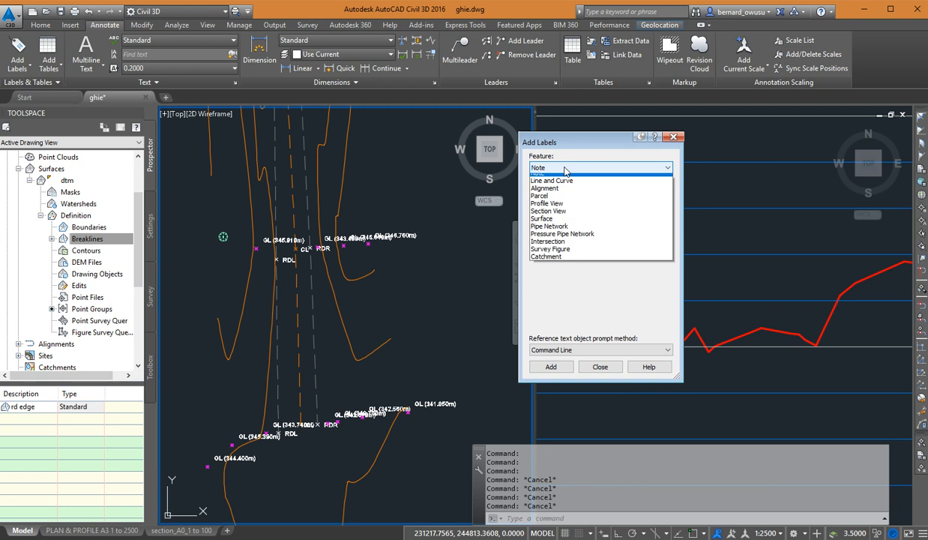
pyautogui.click(574, 224)
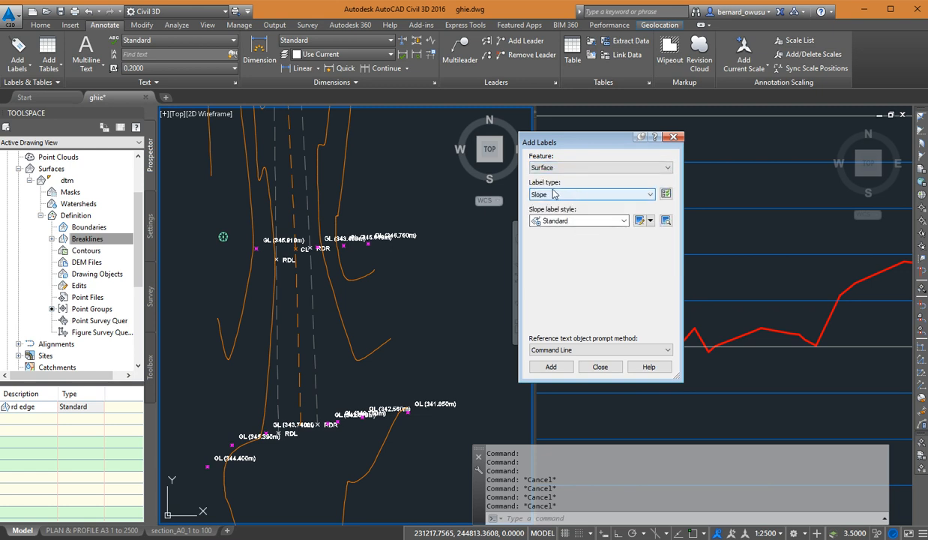
pyautogui.click(572, 198)
pyautogui.click(567, 235)
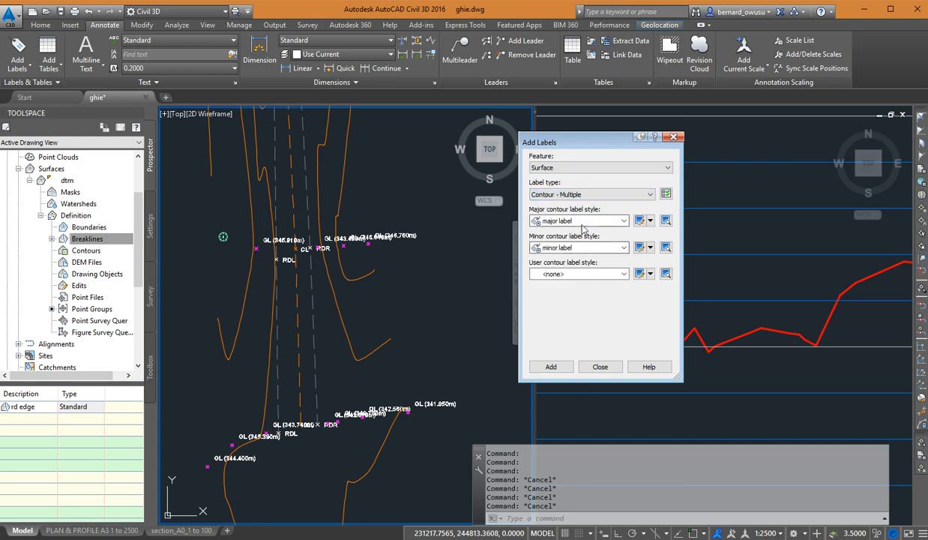
pyautogui.click(558, 369)
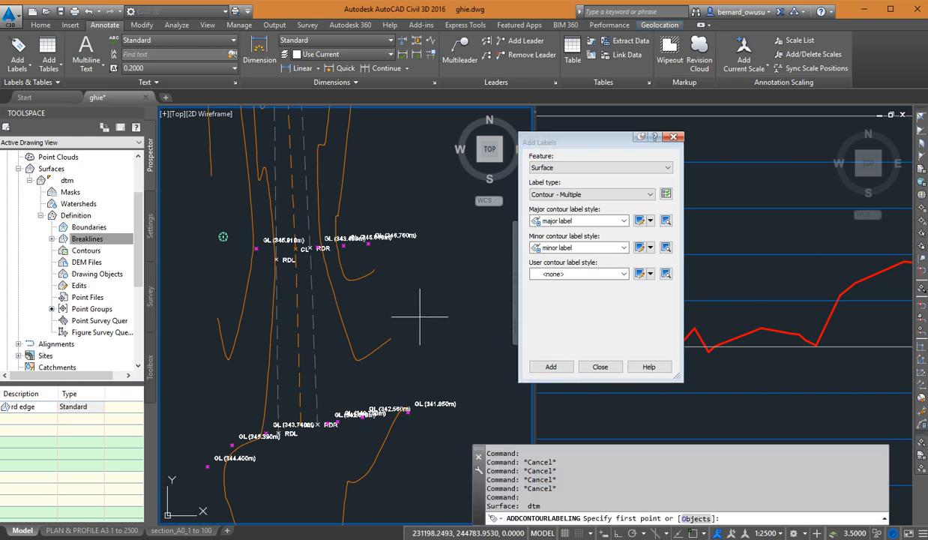
# Draw a new contour label line northwards along the road's eastern side, starting across the 344 contour.
pyautogui.scroll(-3, 421, 315)
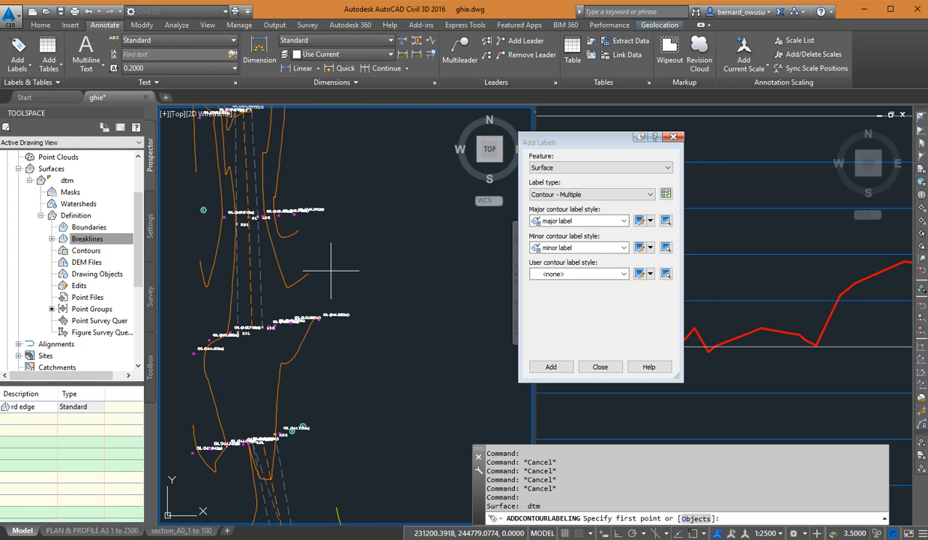
pyautogui.scroll(2, 333, 270)
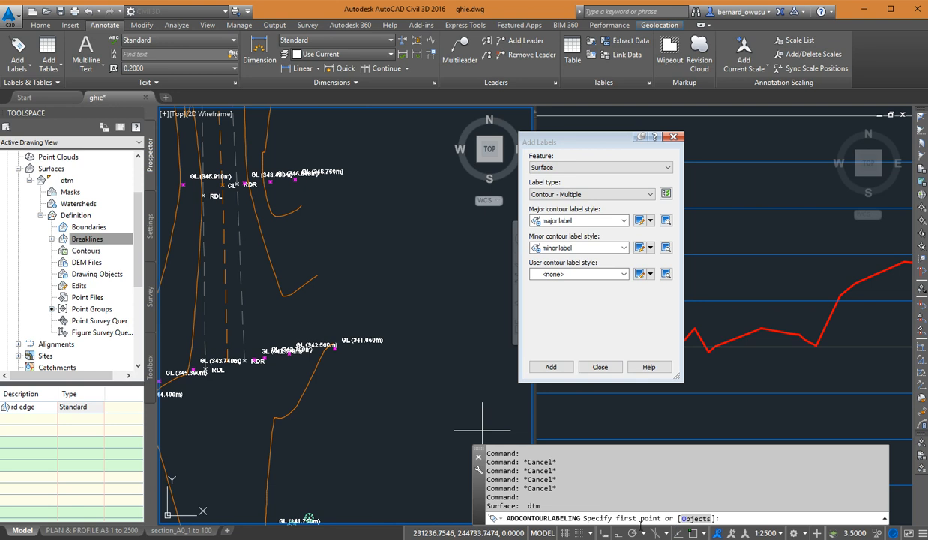
pyautogui.moveTo(388, 388); pyautogui.dragTo(444, 381, button='middle')
pyautogui.click(367, 420)
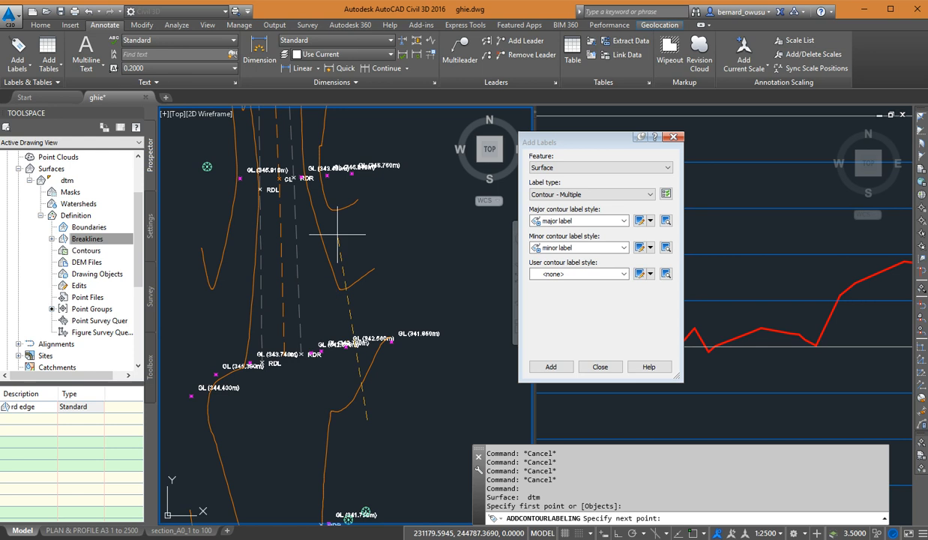
pyautogui.click(347, 224)
pyautogui.moveTo(339, 197); pyautogui.dragTo(324, 369, button='middle')
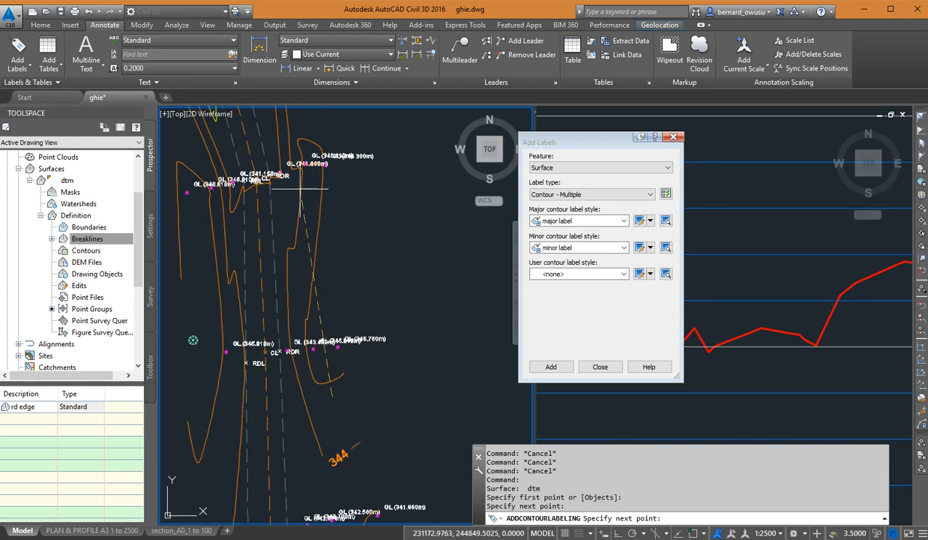
pyautogui.click(291, 173)
# Extend the label line north across the 328, 324 and 322 contours and over the 320 contours on both sides of the road.
pyautogui.scroll(-3, 313, 231)
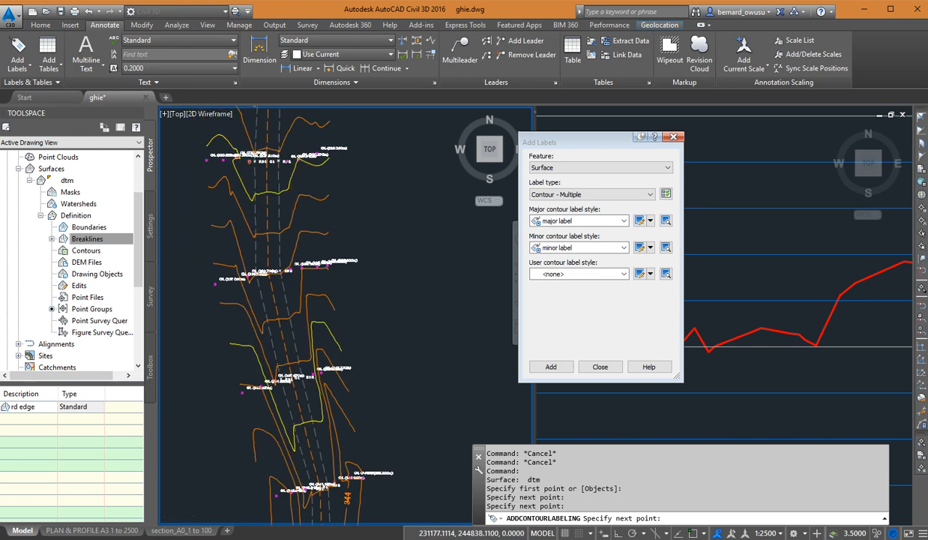
pyautogui.click(303, 148)
pyautogui.moveTo(294, 157); pyautogui.dragTo(348, 523, button='middle')
pyautogui.click(386, 233)
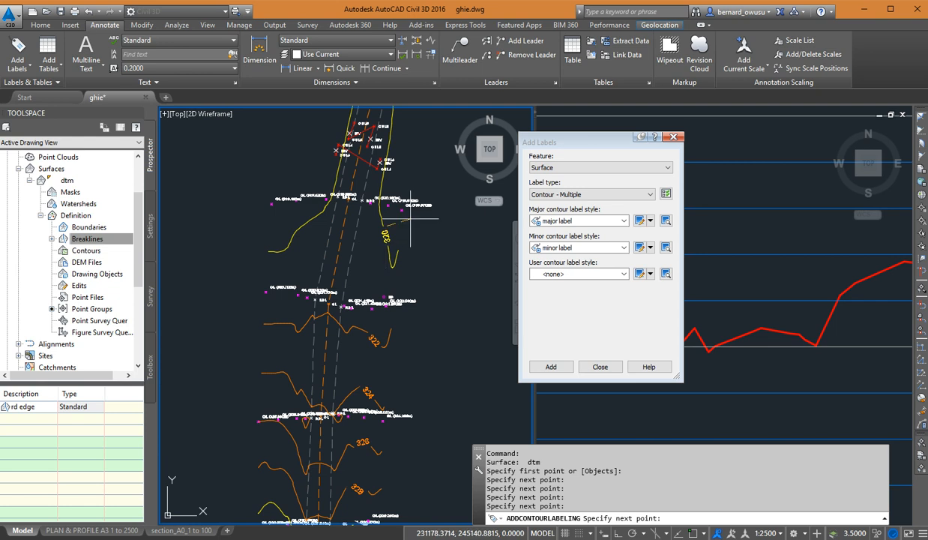
pyautogui.moveTo(383, 247)
pyautogui.mouseDown(button='middle')
pyautogui.moveTo(375, 289)
pyautogui.moveTo(339, 350)
pyautogui.mouseUp(button='middle')
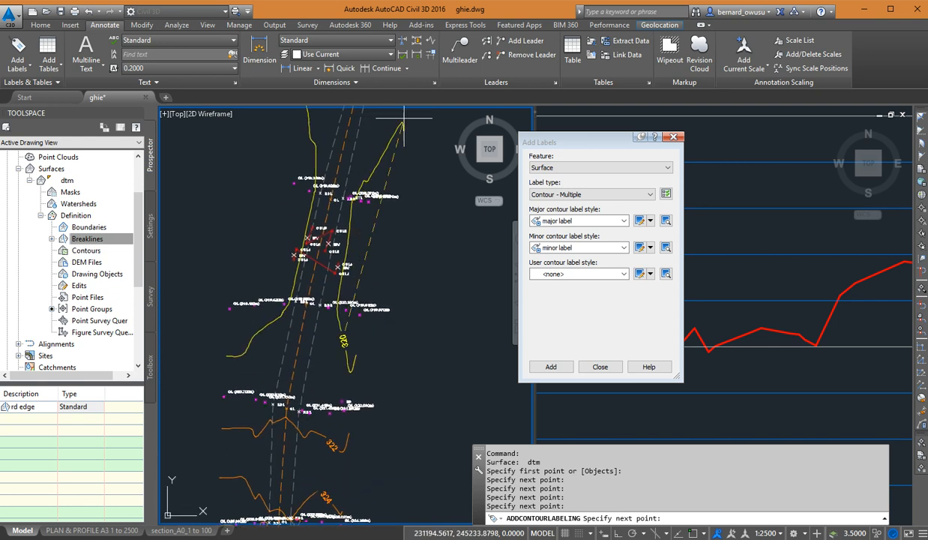
pyautogui.click(365, 144)
pyautogui.click(280, 133)
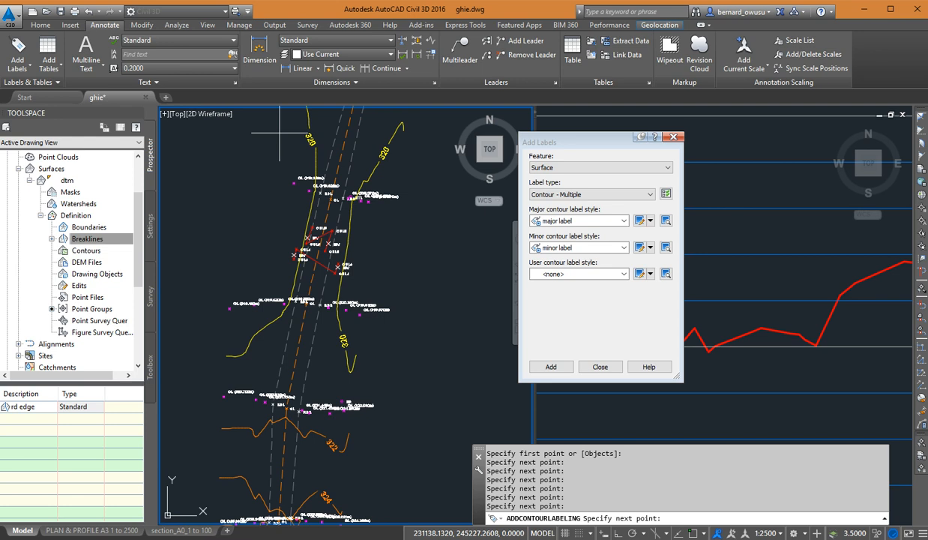
# Continue the label line along the road's western side across the 322 to 330 contours and finish it.
pyautogui.moveTo(277, 134); pyautogui.dragTo(244, 417, button='middle')
pyautogui.click(318, 227)
pyautogui.moveTo(329, 190); pyautogui.dragTo(240, 395, button='middle')
pyautogui.click(261, 266)
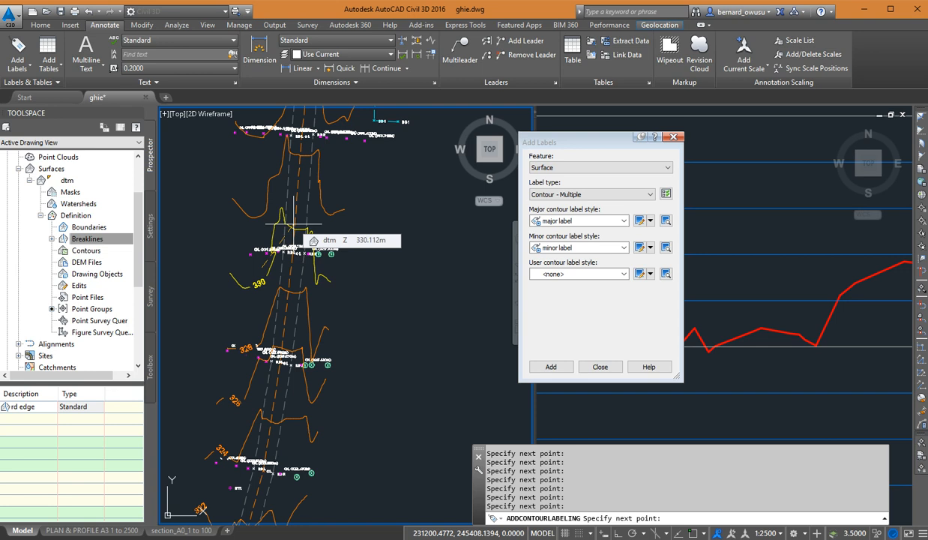
pyautogui.press('Return')
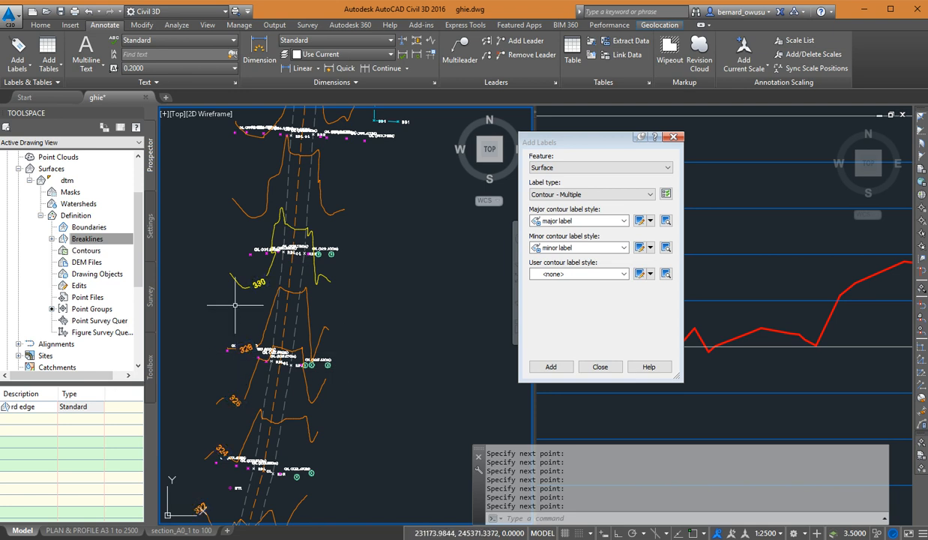
# Delete the contour label line running along the road's western side through the 322 to 330 contours.
pyautogui.scroll(2, 236, 306)
pyautogui.scroll(-1, 412, 318)
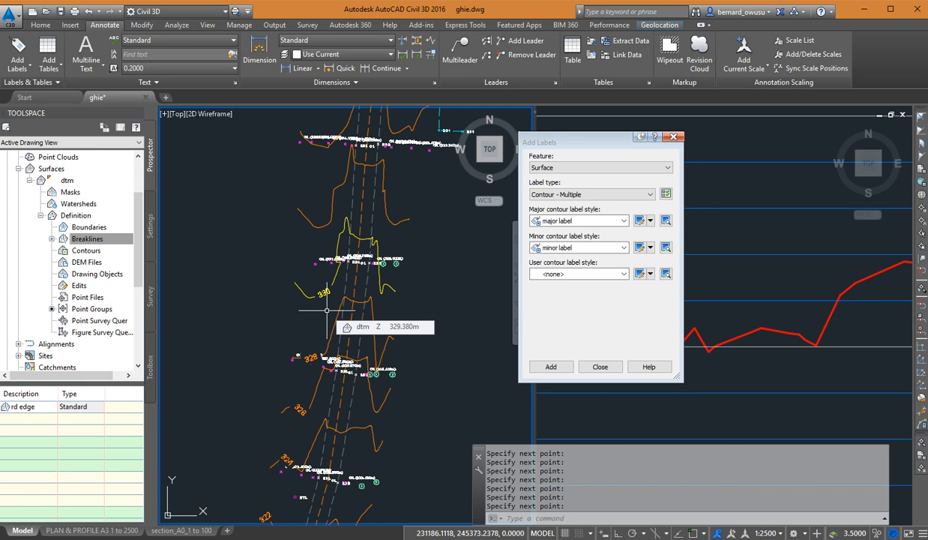
pyautogui.click(315, 284)
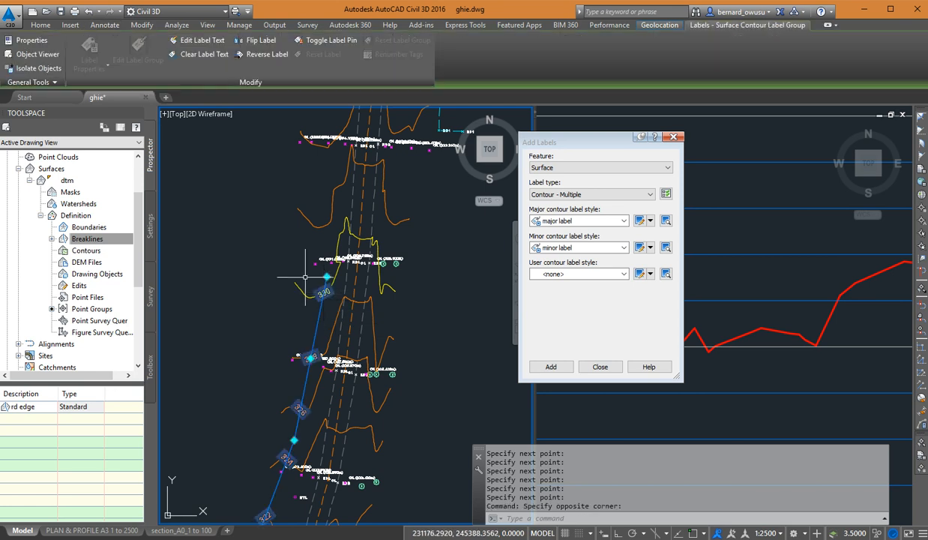
pyautogui.press('Delete')
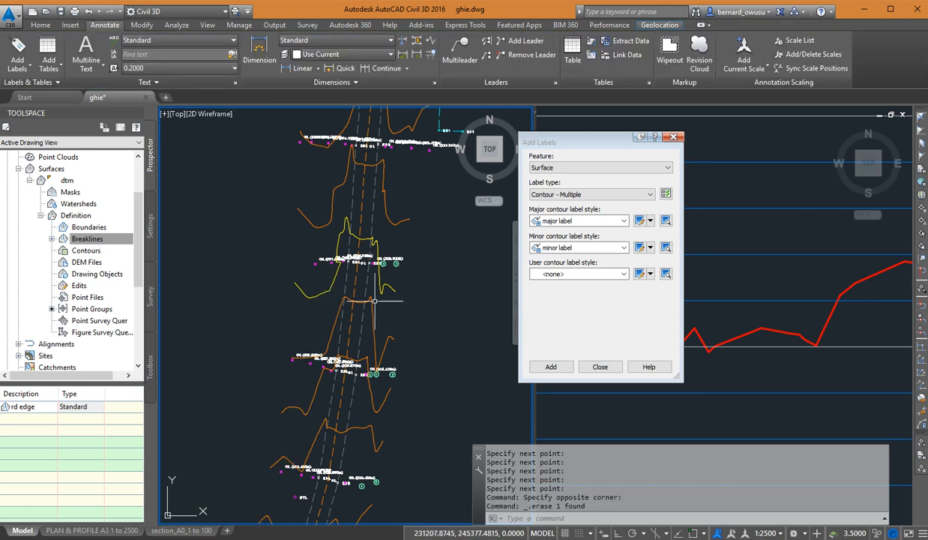
# Start a polyline just east of the road corridor's southern end.
pyautogui.scroll(-3, 381, 342)
pyautogui.scroll(-5, 381, 343)
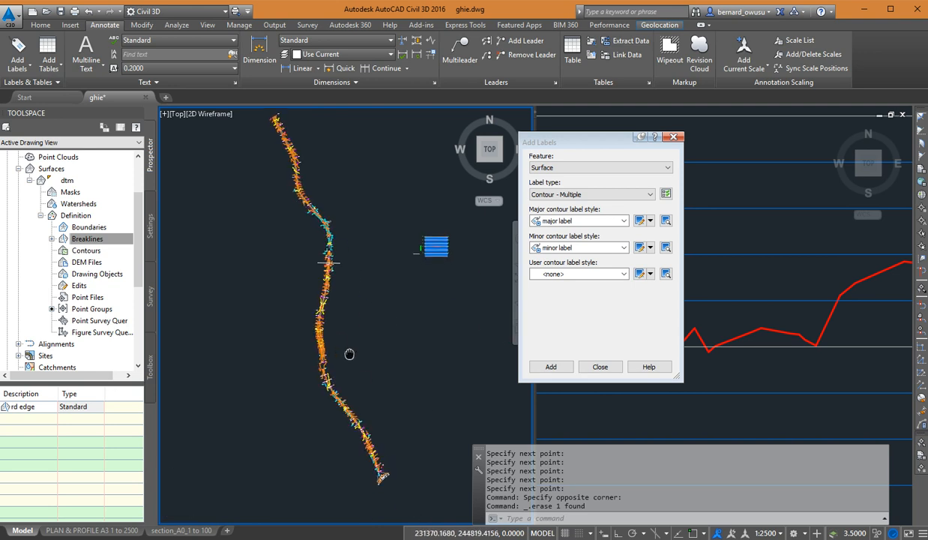
pyautogui.scroll(4, 403, 471)
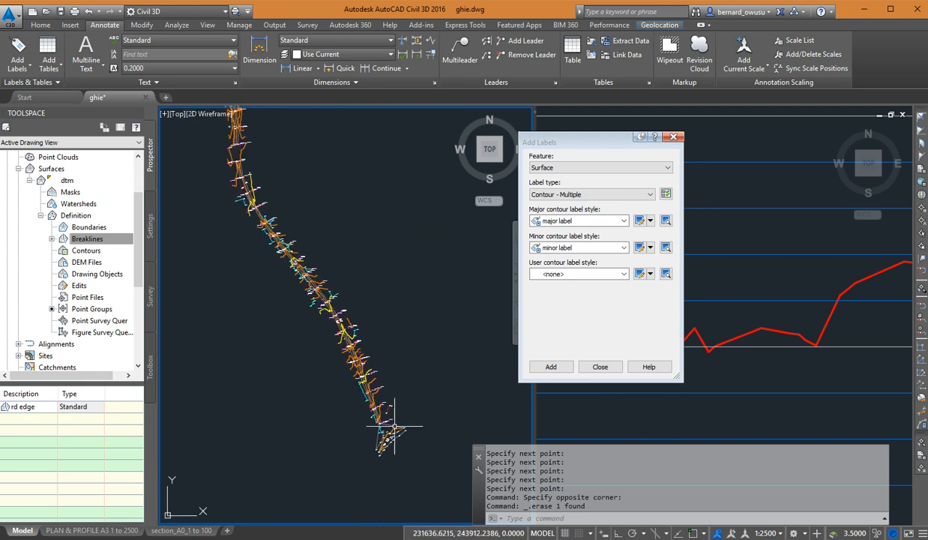
pyautogui.scroll(1, 394, 425)
pyautogui.scroll(-1, 395, 417)
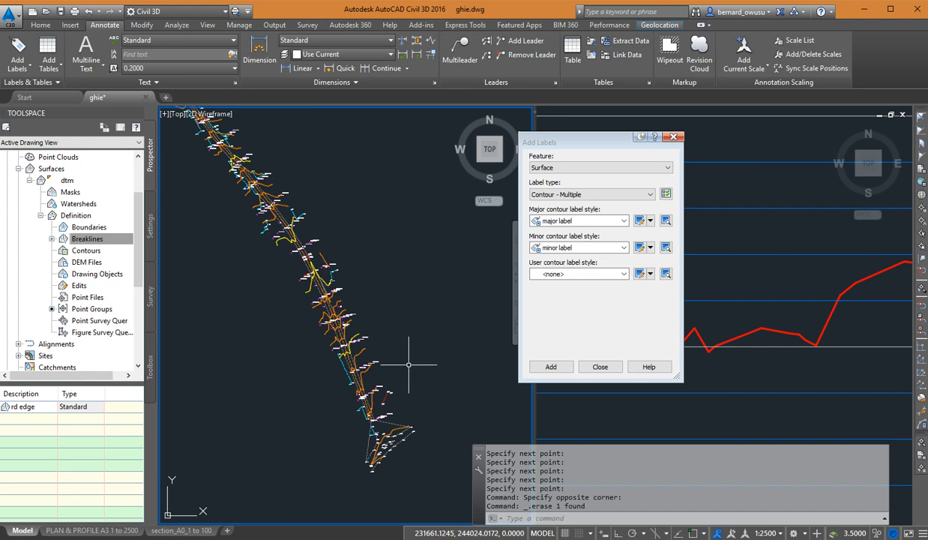
pyautogui.write('pl')
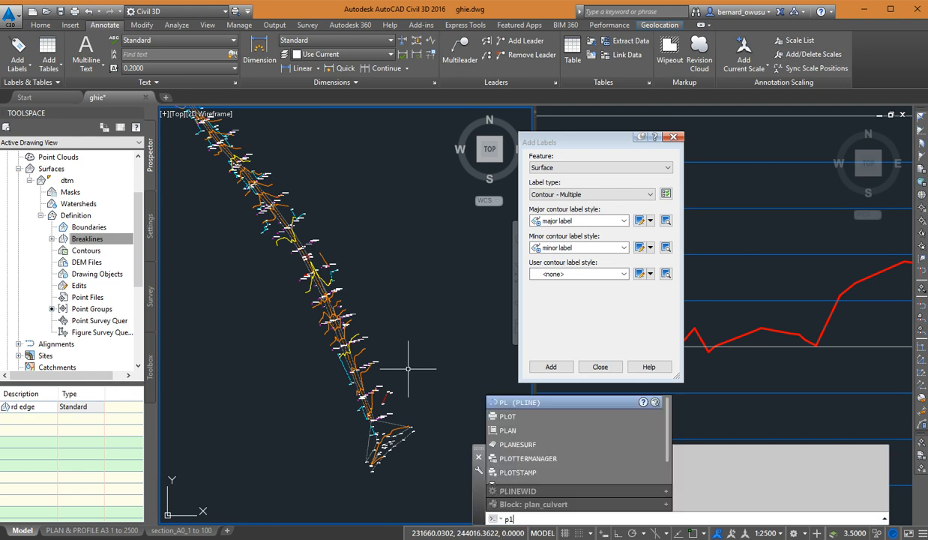
pyautogui.press('Return')
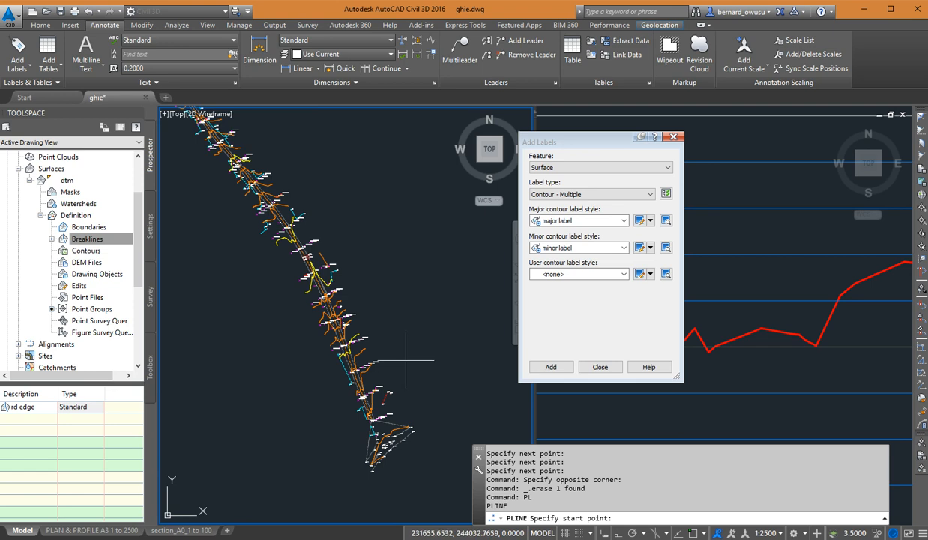
pyautogui.scroll(-2, 480, 432)
pyautogui.moveTo(434, 419); pyautogui.dragTo(341, 441, button='middle')
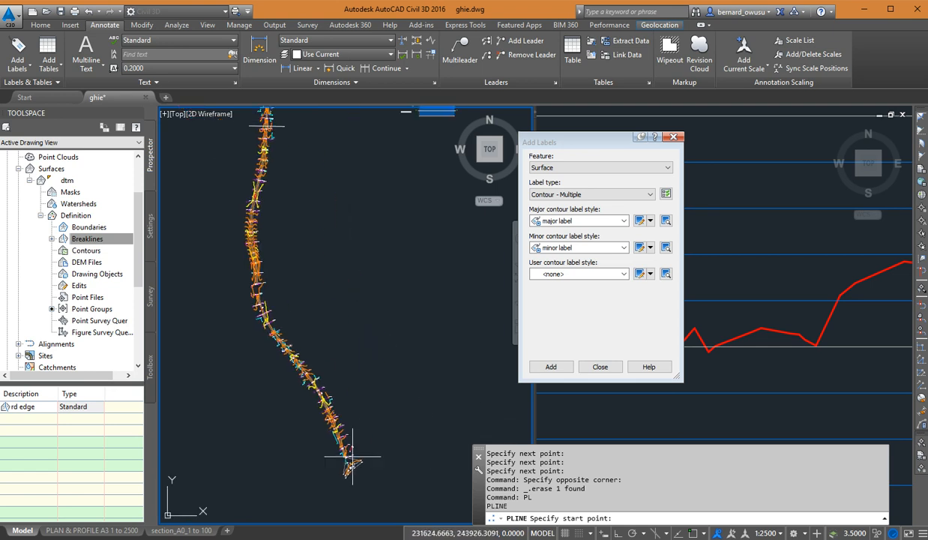
pyautogui.scroll(2, 340, 448)
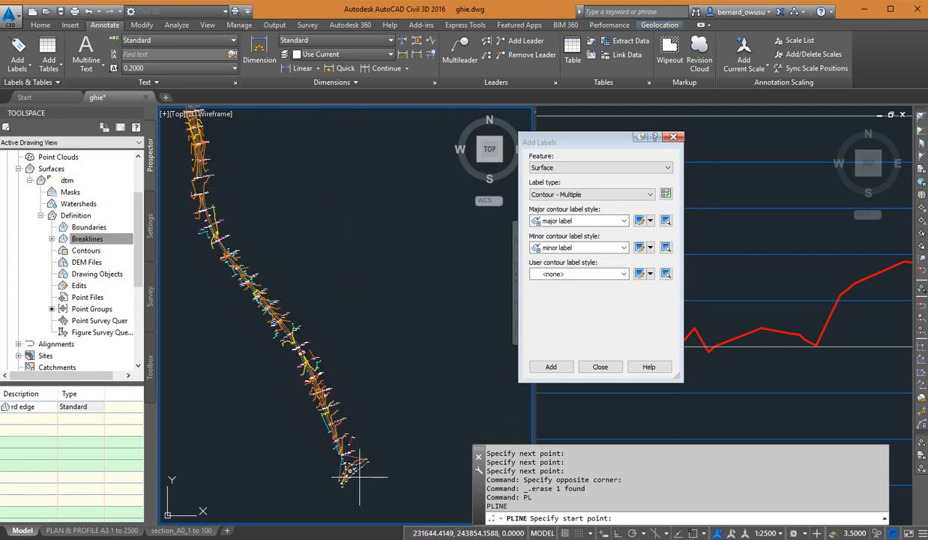
pyautogui.click(359, 476)
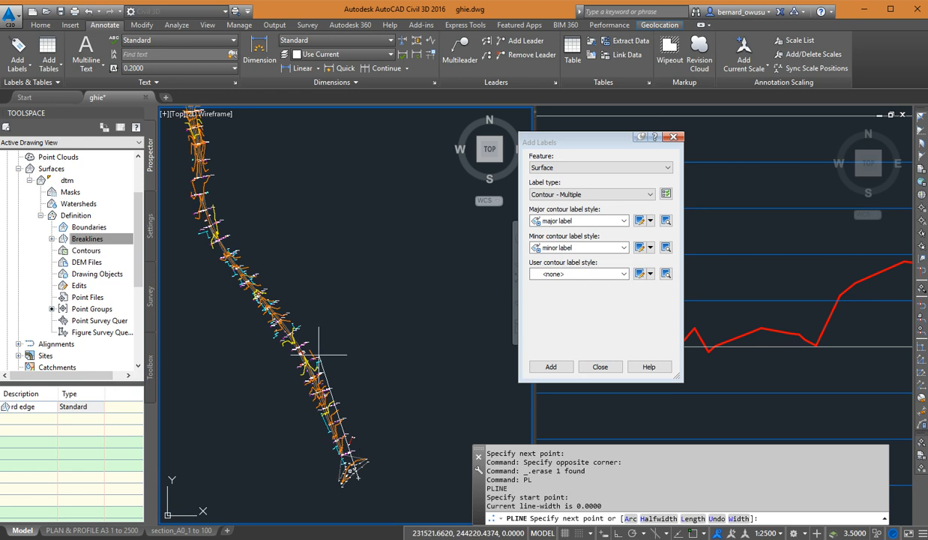
# Run the polyline north along the road through the southern bends and the curve of the middle stretch.
pyautogui.click(299, 339)
pyautogui.moveTo(237, 254); pyautogui.dragTo(288, 391, button='middle')
pyautogui.click(261, 378)
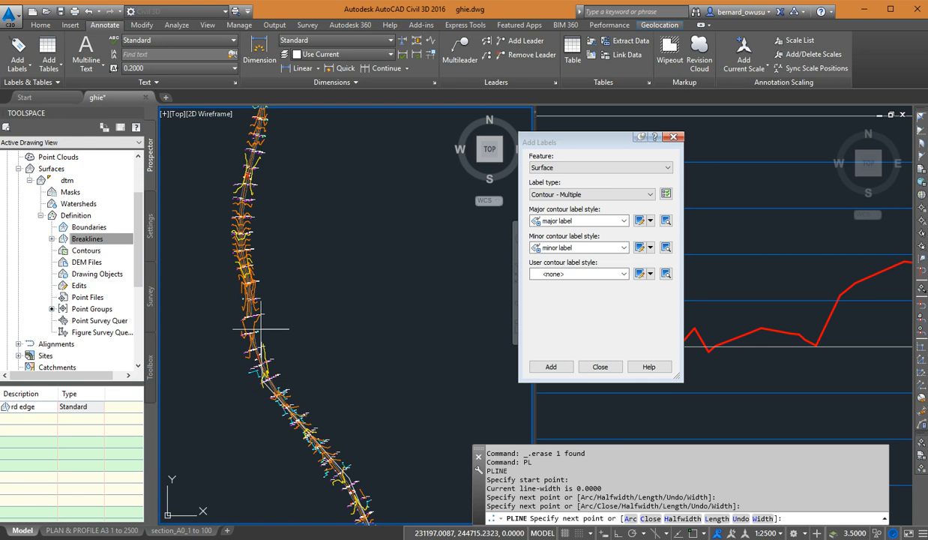
pyautogui.click(246, 265)
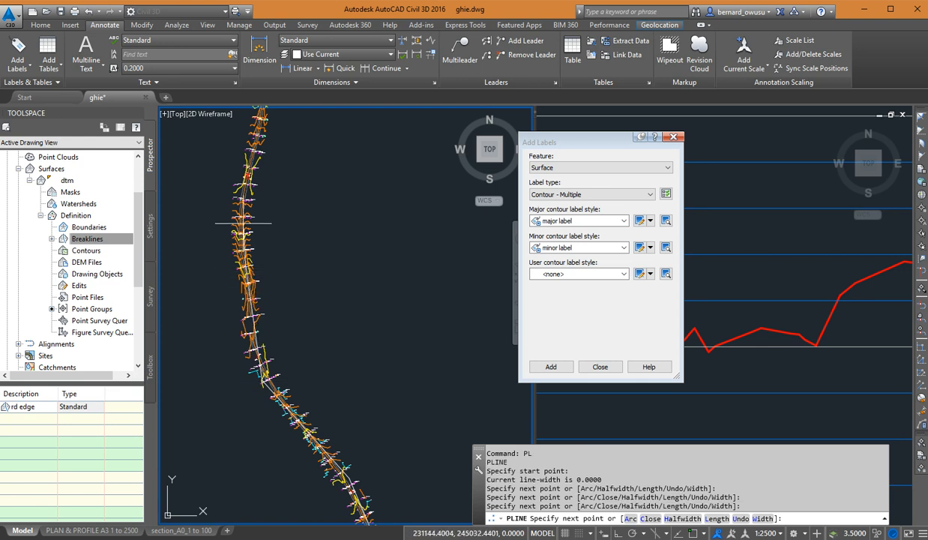
pyautogui.click(252, 204)
pyautogui.moveTo(266, 180); pyautogui.dragTo(260, 258, button='middle')
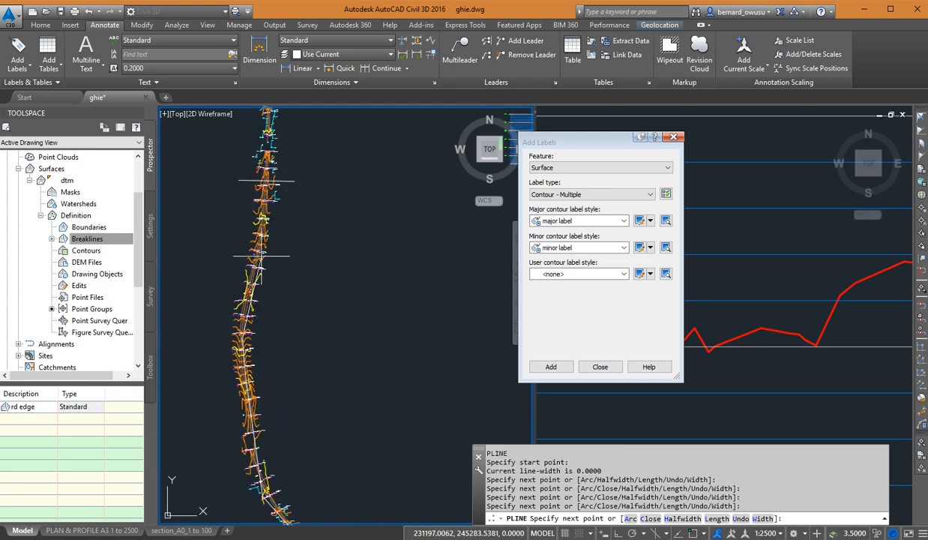
# Continue the polyline along the northern stretch of the road and finish it just beyond the corridor's northern end.
pyautogui.click(266, 220)
pyautogui.moveTo(266, 197); pyautogui.dragTo(269, 459, button='middle')
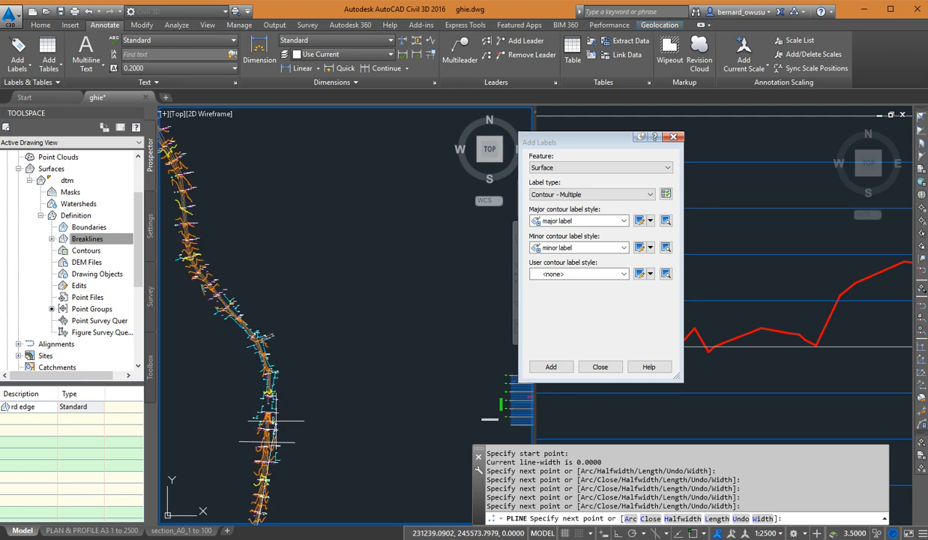
pyautogui.click(262, 351)
pyautogui.click(244, 320)
pyautogui.moveTo(217, 296); pyautogui.dragTo(240, 461, button='middle')
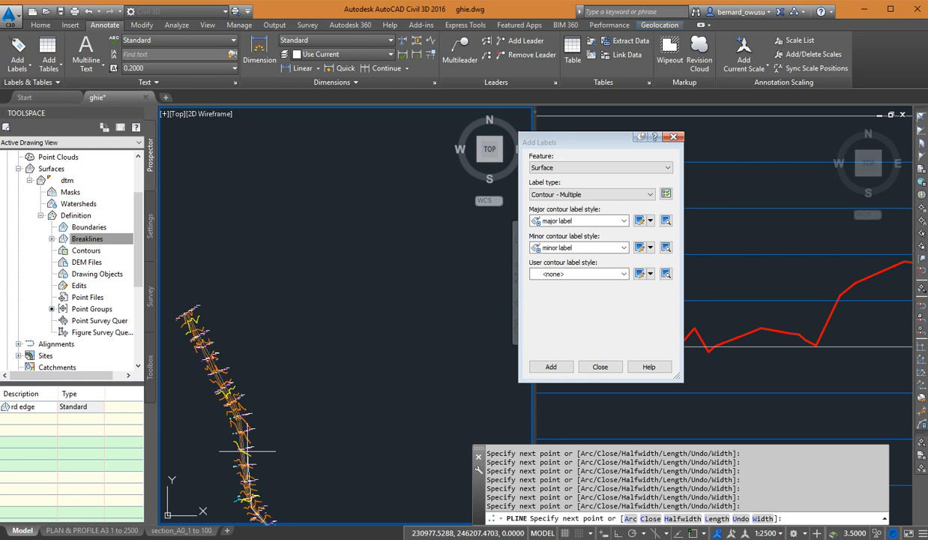
pyautogui.rightClick(189, 296)
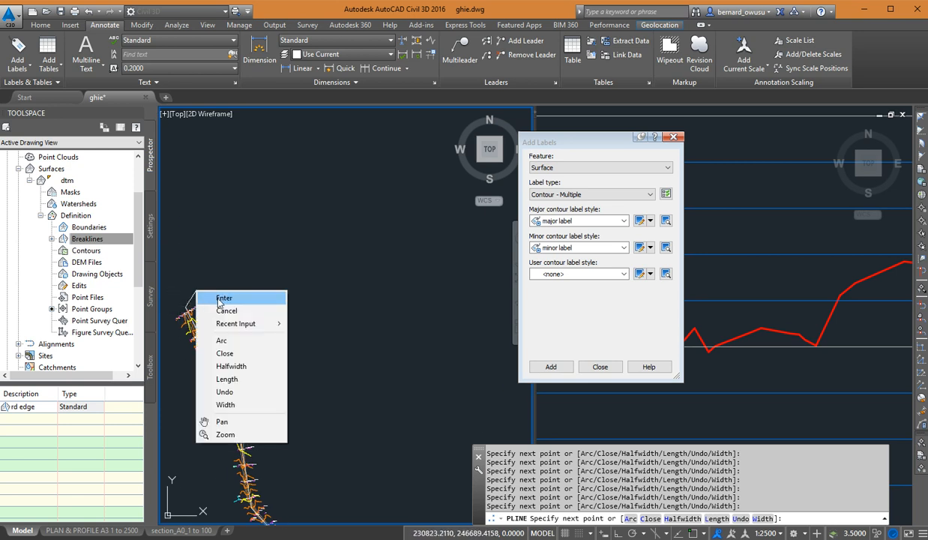
pyautogui.click(207, 300)
pyautogui.moveTo(321, 478); pyautogui.dragTo(320, 251, button='middle')
pyautogui.scroll(8, 321, 439)
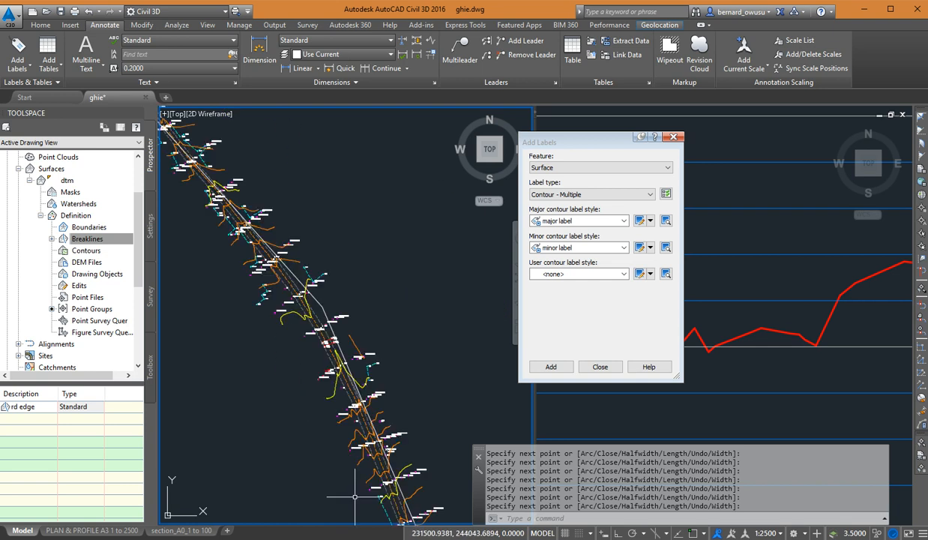
pyautogui.scroll(-6, 427, 410)
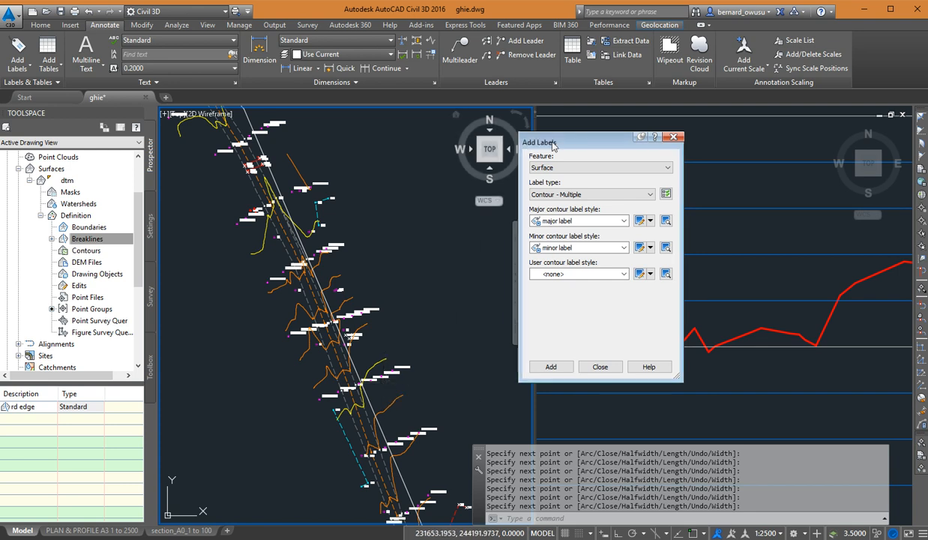
pyautogui.click(551, 366)
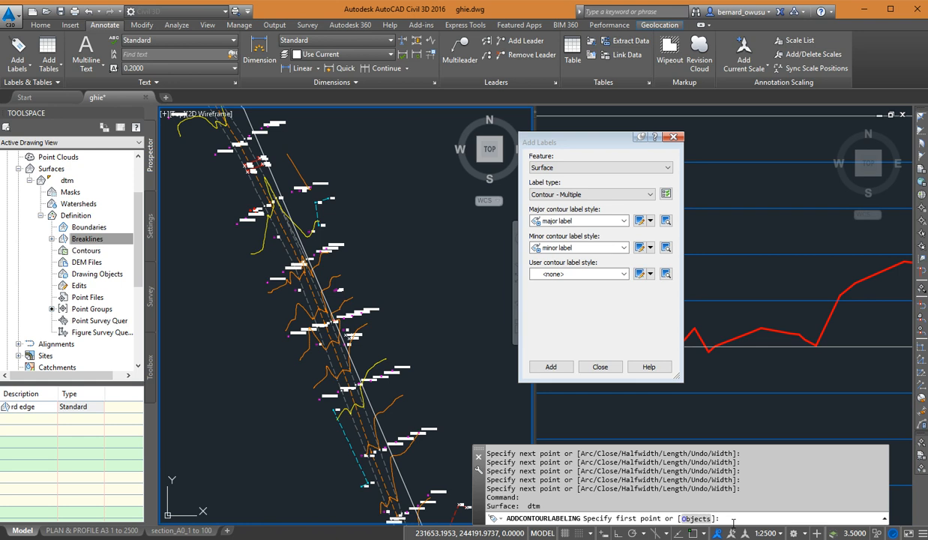
pyautogui.click(693, 518)
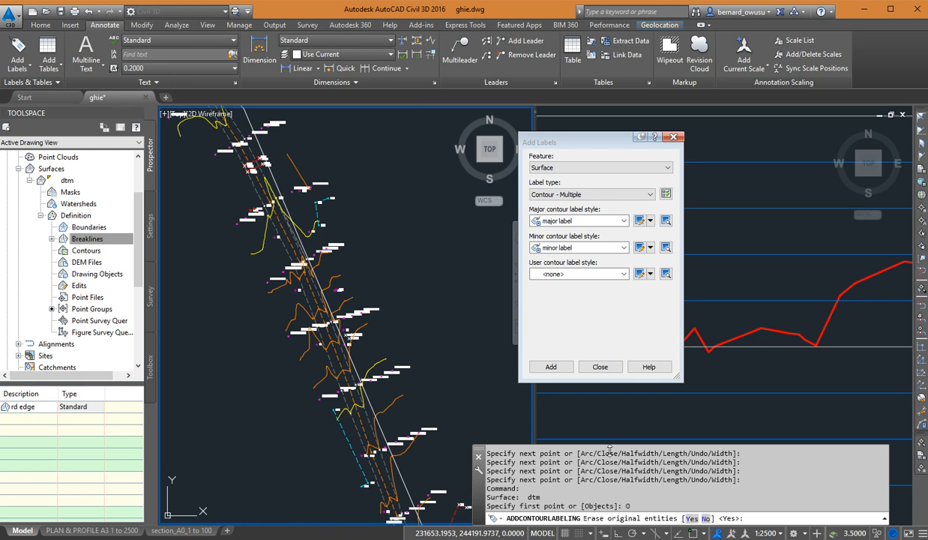
pyautogui.moveTo(486, 388); pyautogui.dragTo(445, 374, button='middle')
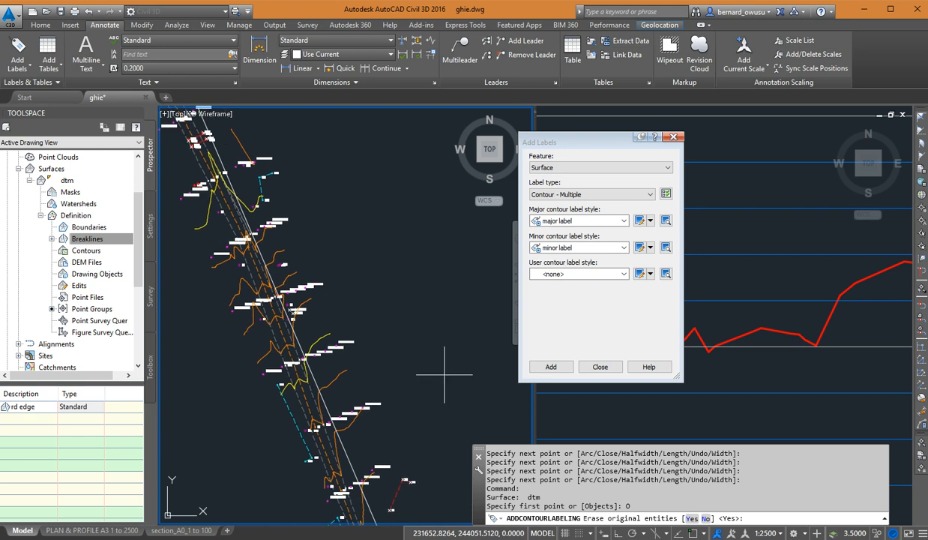
pyautogui.press('Escape')
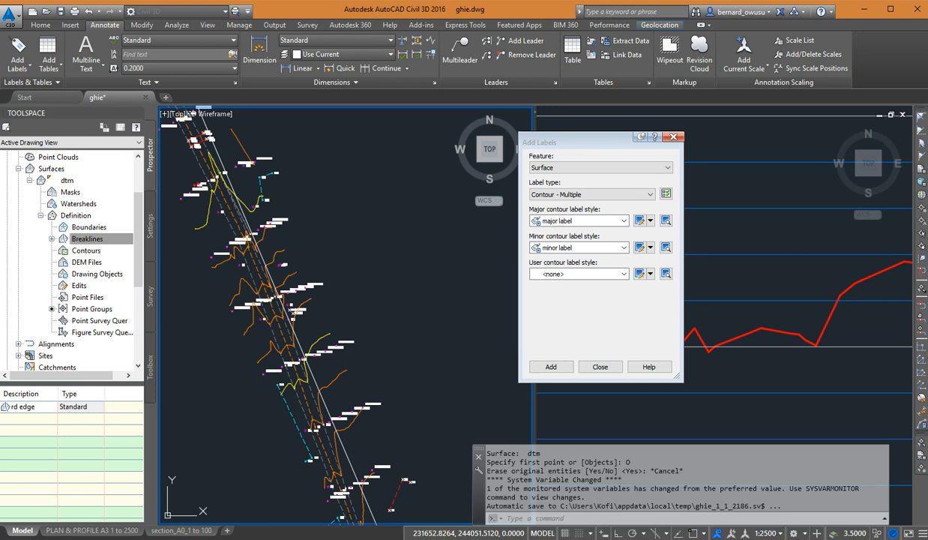
# Add multiple-contour labels to the dtm surface from the drawn polyline with the Objects option, erasing the original polyline, and finish adding labels.
pyautogui.moveTo(591, 144); pyautogui.dragTo(619, 156)
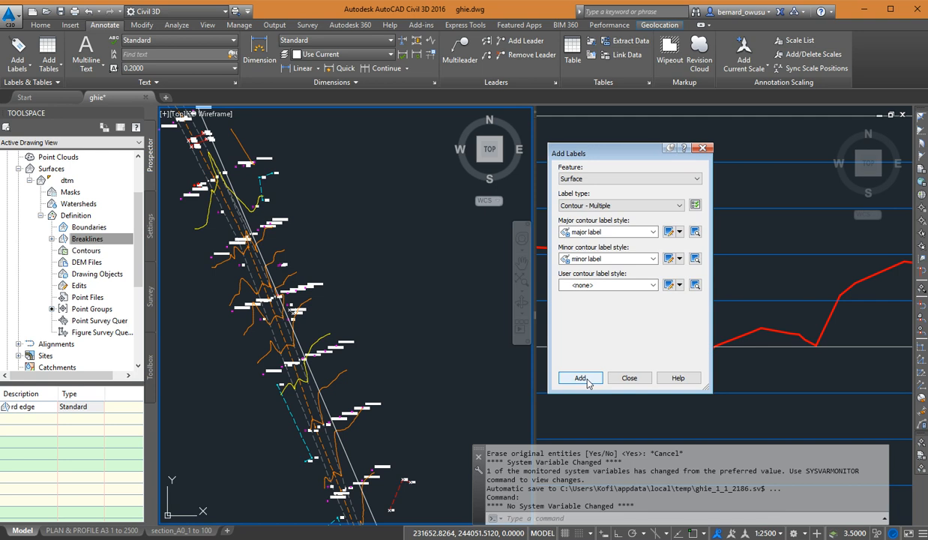
pyautogui.click(585, 379)
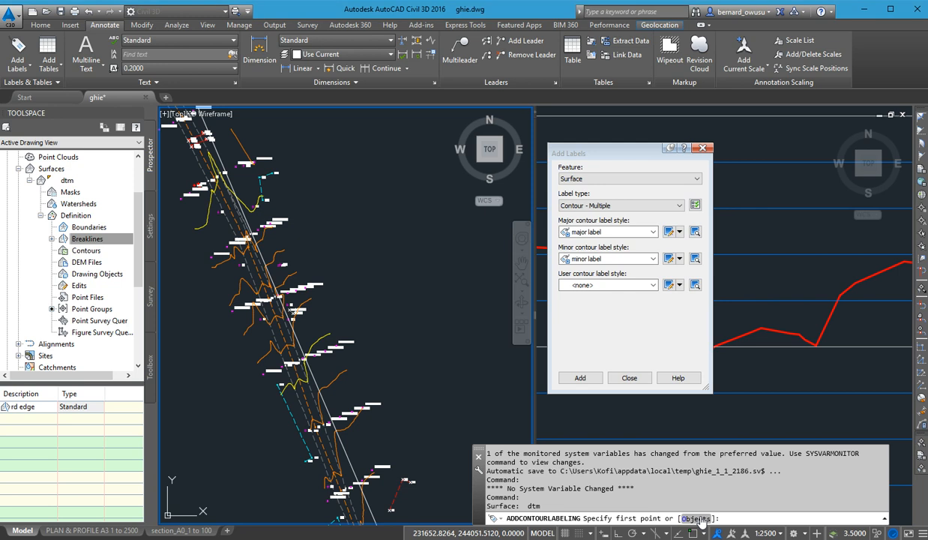
pyautogui.click(699, 518)
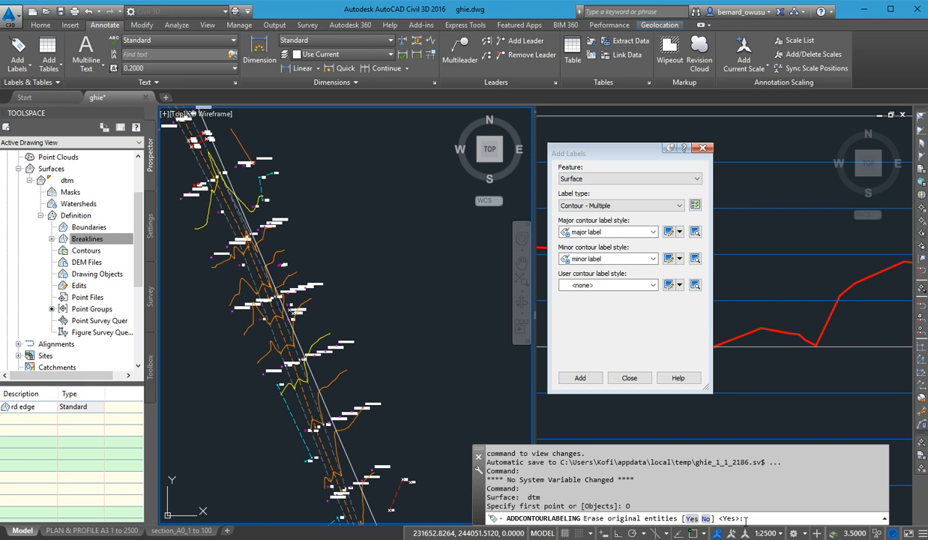
pyautogui.press('Return')
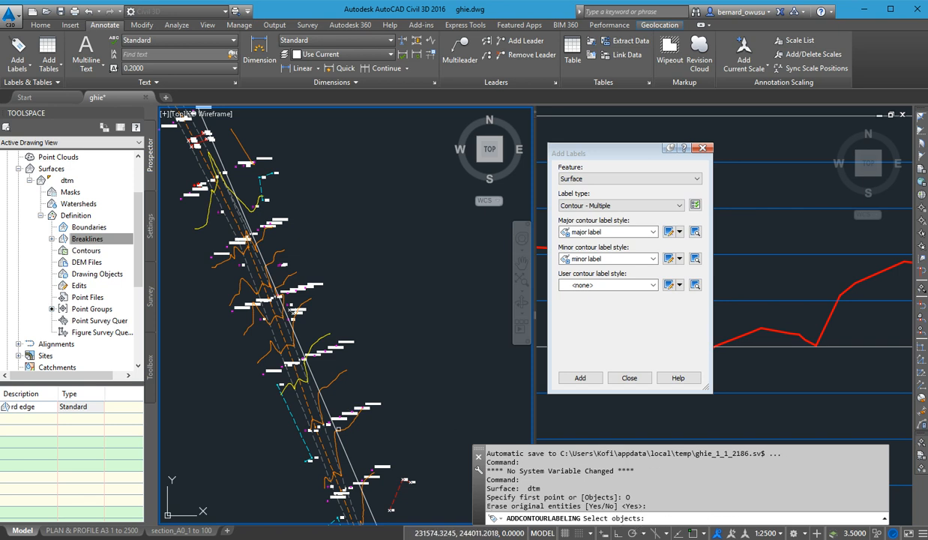
pyautogui.moveTo(353, 450); pyautogui.dragTo(369, 359, button='middle')
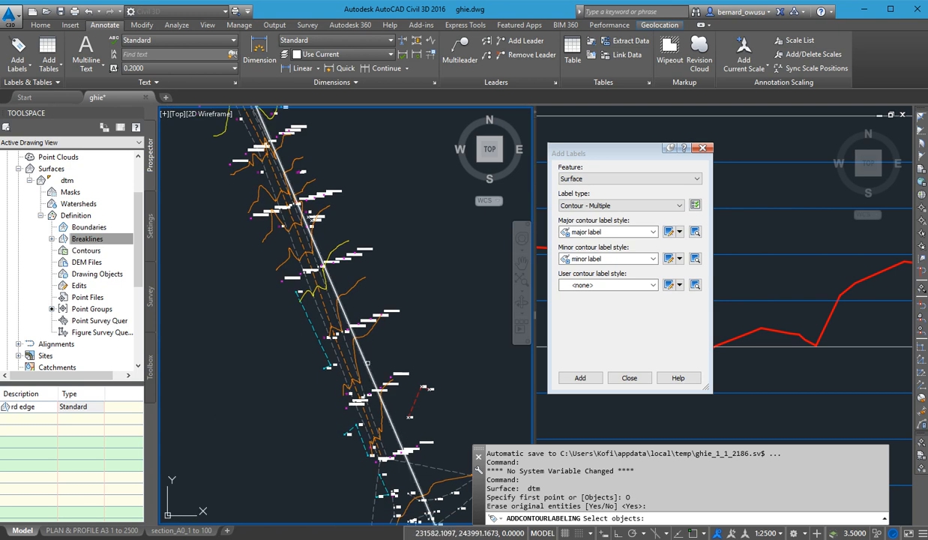
pyautogui.click(369, 359)
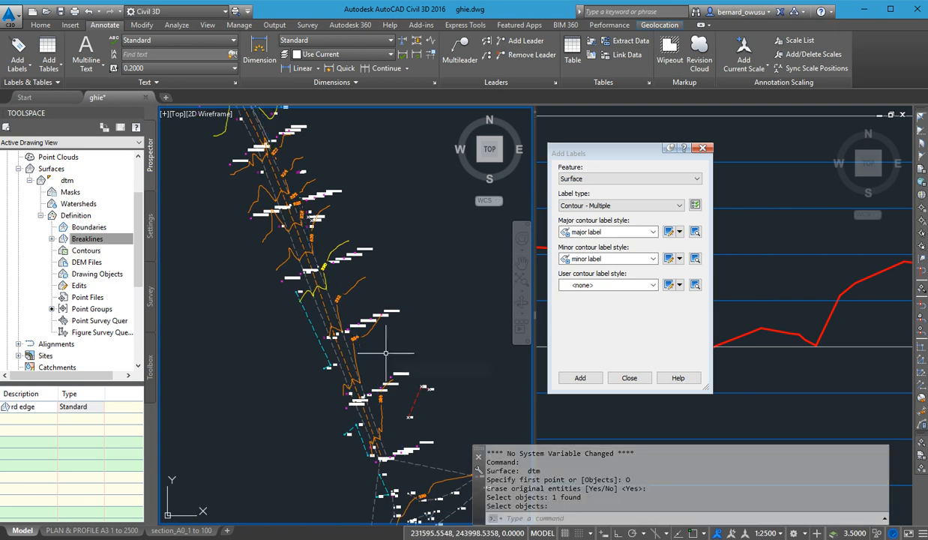
pyautogui.moveTo(399, 343); pyautogui.dragTo(410, 292, button='middle')
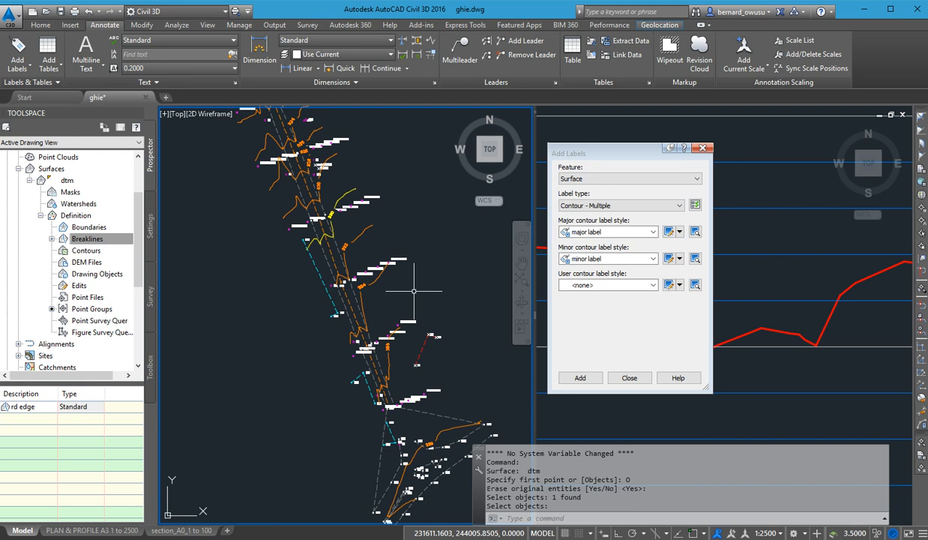
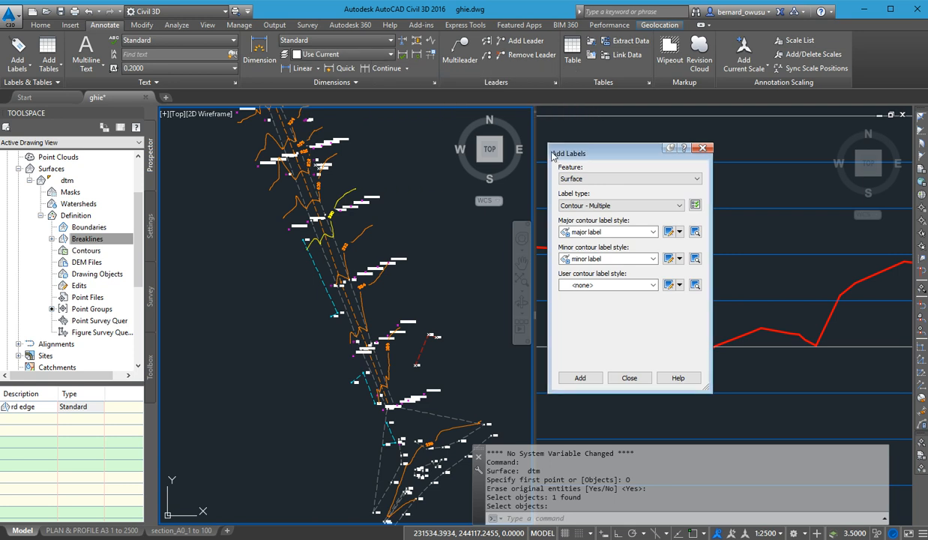
pyautogui.click(629, 377)
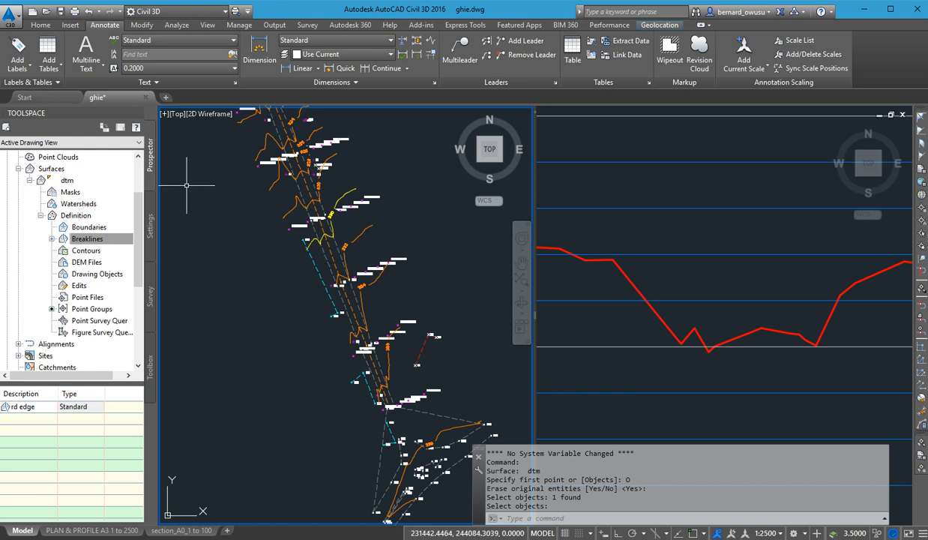
pyautogui.moveTo(302, 238); pyautogui.dragTo(277, 229, button='middle')
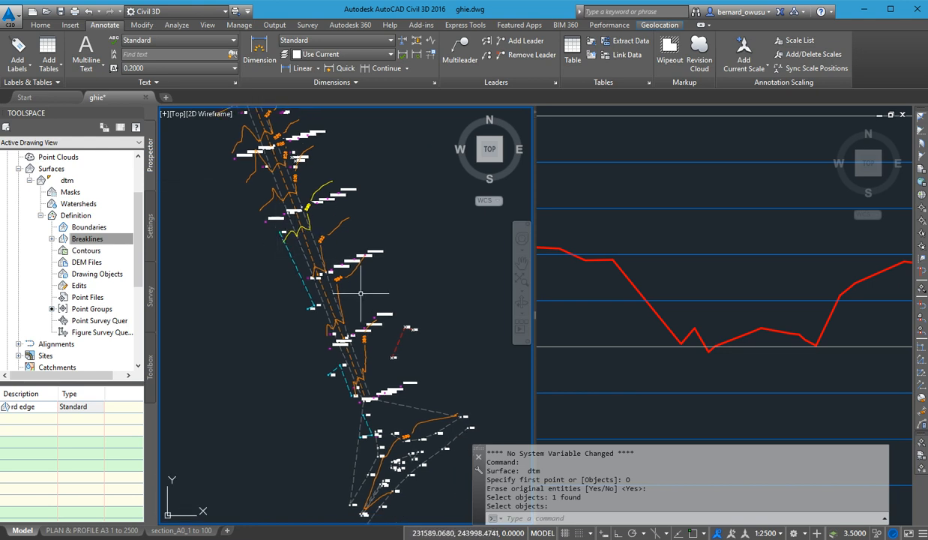
pyautogui.moveTo(358, 293); pyautogui.dragTo(316, 284, button='middle')
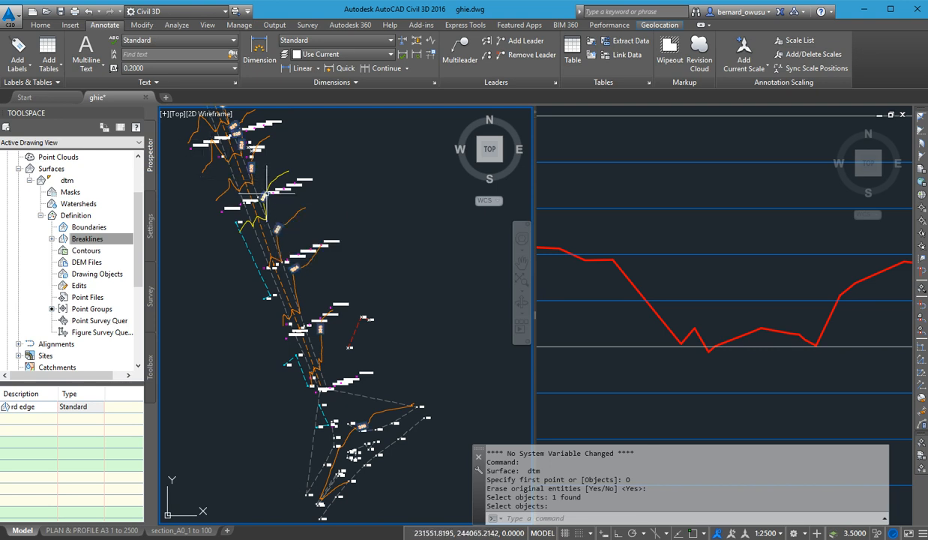
# Create a new drawing and bring up the GHIE survey database's import events, down to on1NEW.CSV.
pyautogui.click(165, 98)
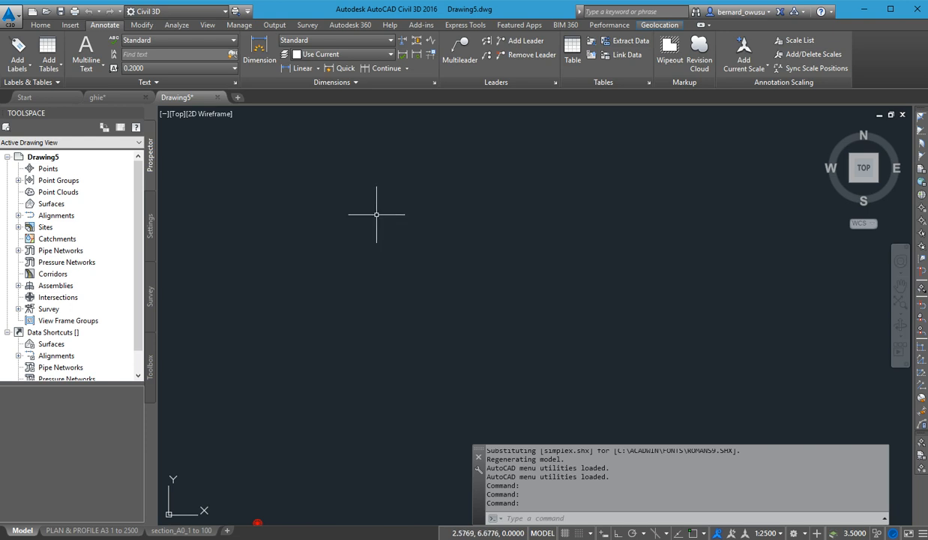
pyautogui.click(150, 297)
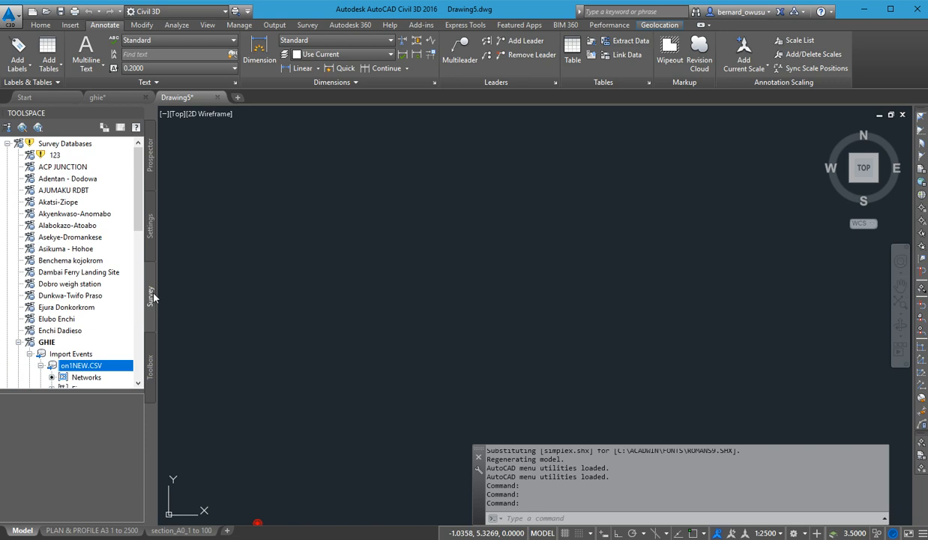
pyautogui.scroll(-3, 95, 293)
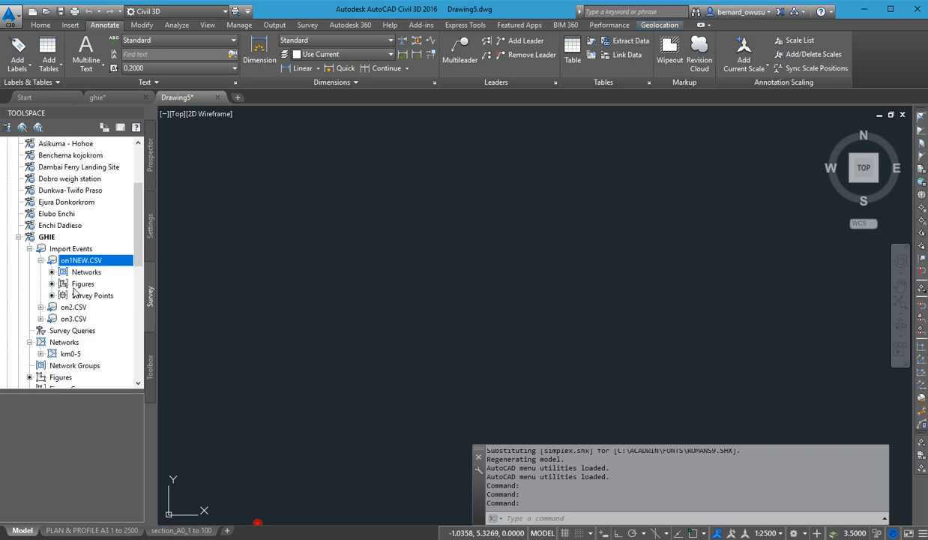
pyautogui.moveTo(87, 265)
pyautogui.scroll(3, 68, 231)
pyautogui.scroll(-3, 81, 288)
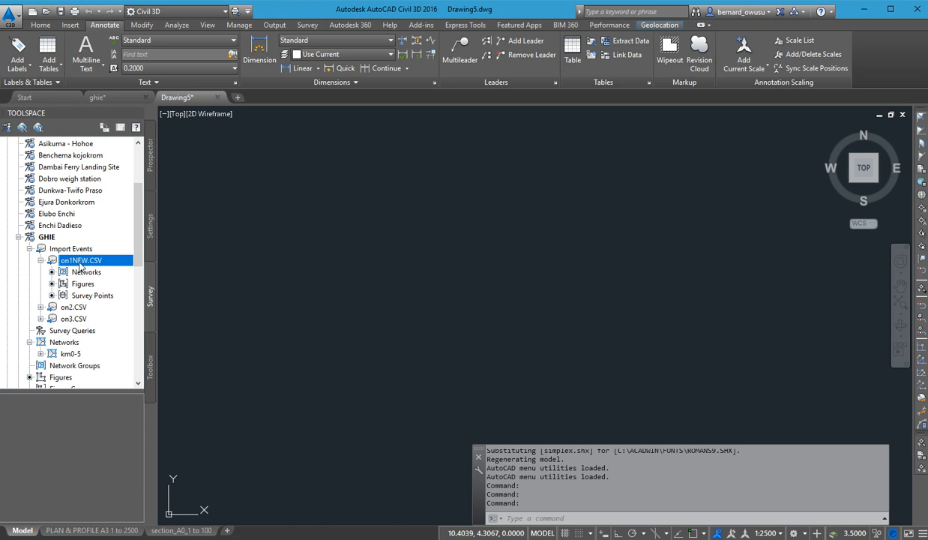
# Switch to Word and create a blank document.
pyautogui.scroll(3, 78, 264)
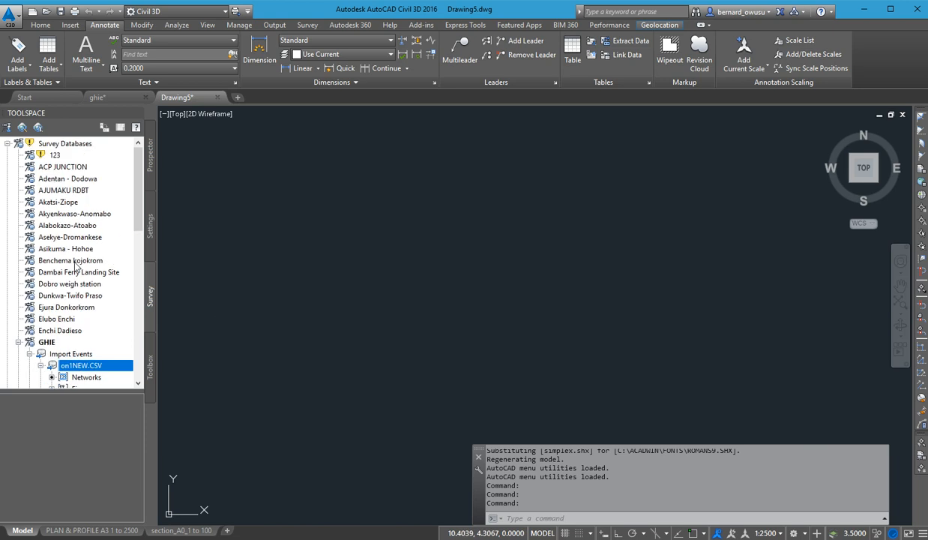
pyautogui.click(375, 539)
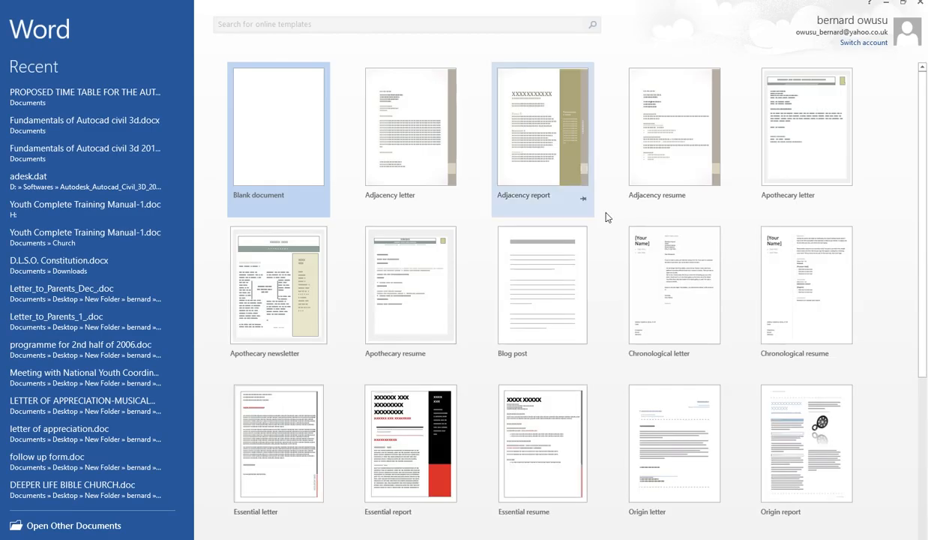
pyautogui.click(290, 155)
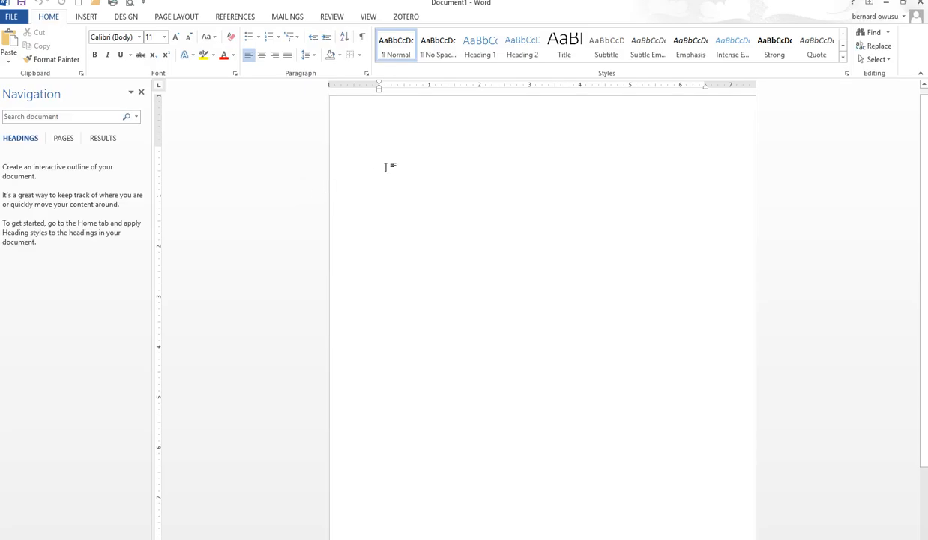
# Write the workflow lines NEW FILE, SURVEY DATABASE, NETWORK and IMPORT POINT FILE, each on its own line.
pyautogui.write('NEW')
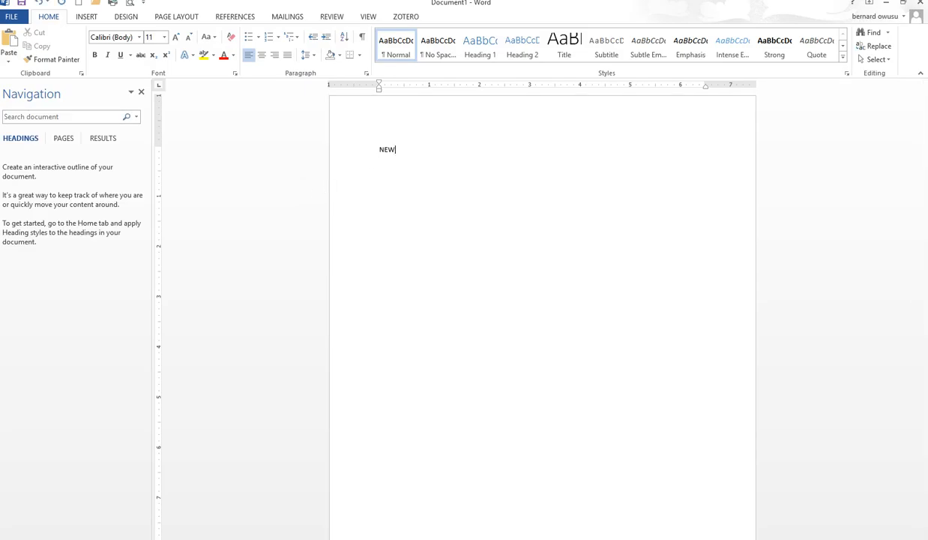
pyautogui.write(' FILE')
pyautogui.press('Return')
pyautogui.write('SURVEY DATABASE')
pyautogui.press('Return')
pyautogui.write('NETWORK')
pyautogui.press('Return')
pyautogui.write('IMPORT POINT FILE')
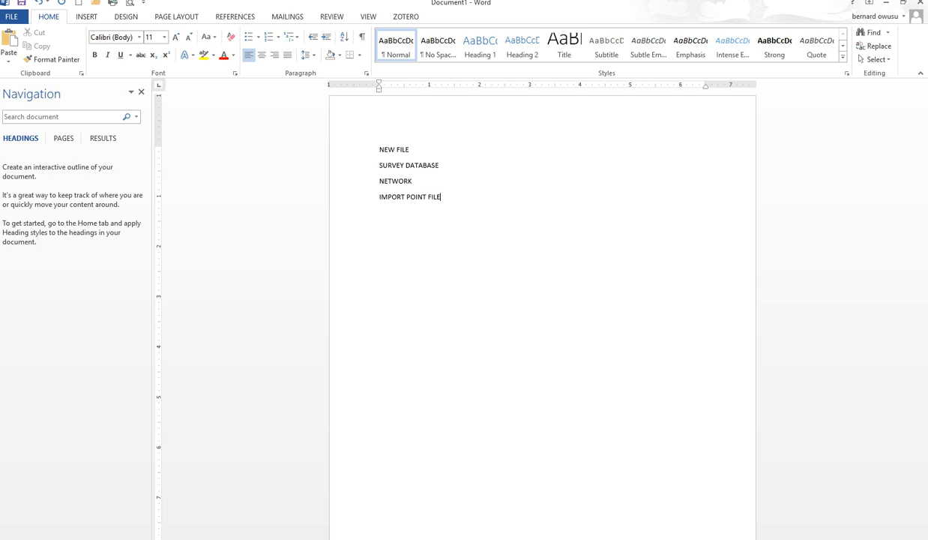
pyautogui.press('Return')
# Insert the line SURVEY TAB above NEW FILE as the first line of the list.
pyautogui.click(380, 152)
pyautogui.press('Return')
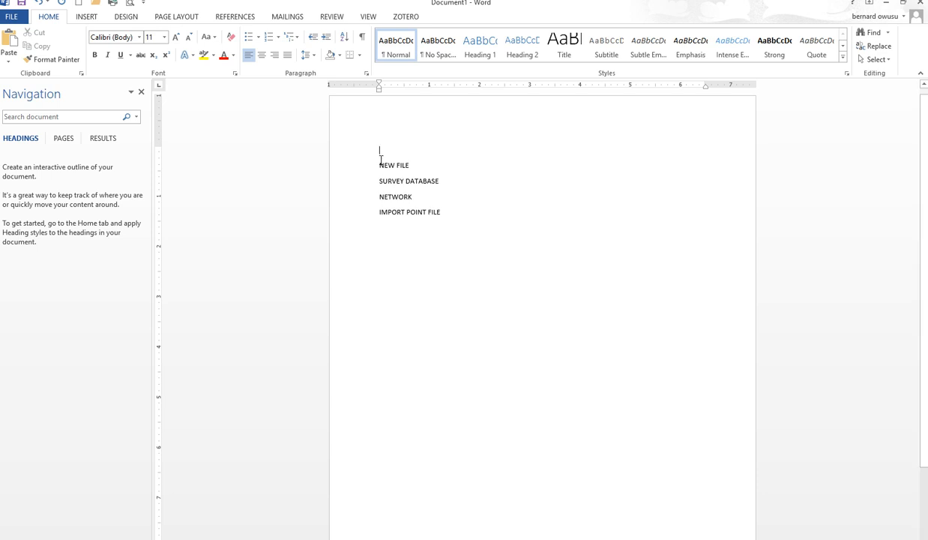
pyautogui.write('SURVEY TAT')
pyautogui.press('BackSpace')
pyautogui.write('B')
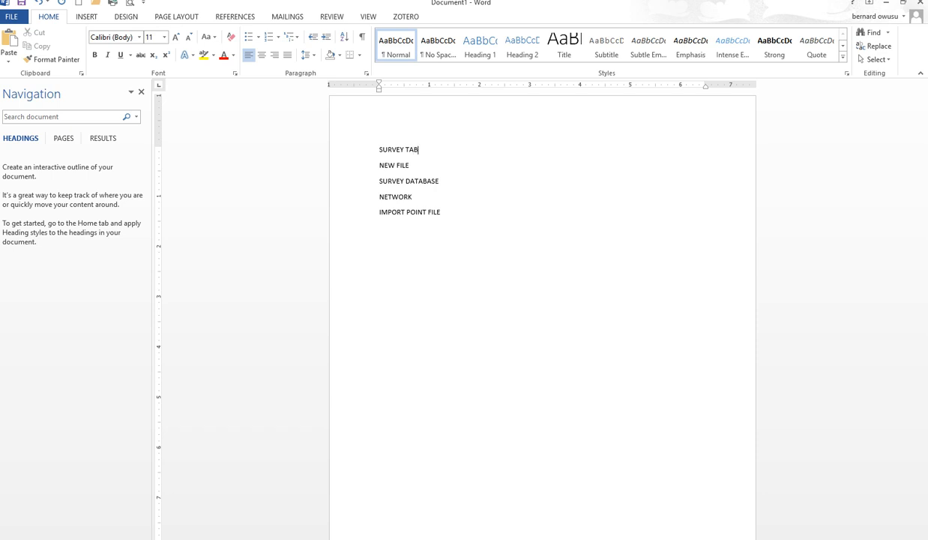
# Add the lines PROSPECTOR TAB and POINT below IMPORT POINT FILE.
pyautogui.click(395, 228)
pyautogui.click(382, 232)
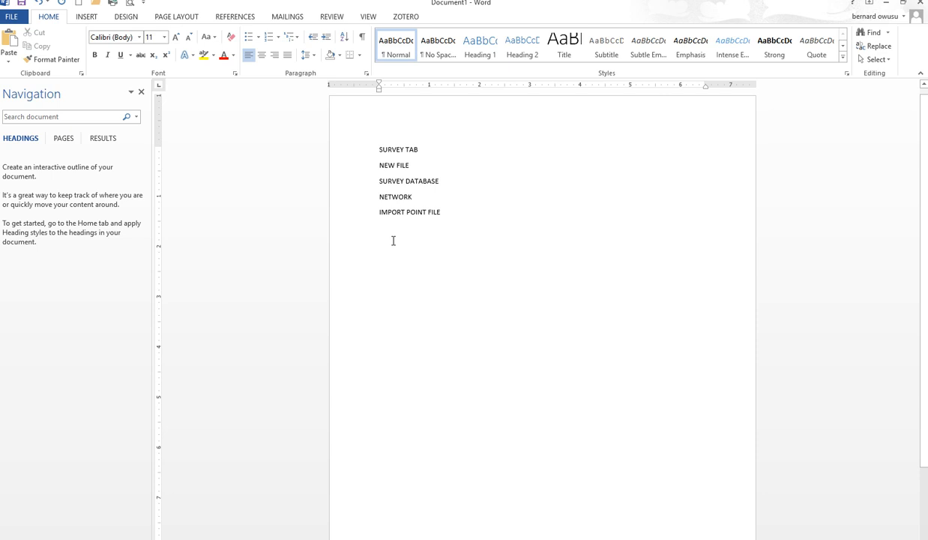
pyautogui.write('PROSP')
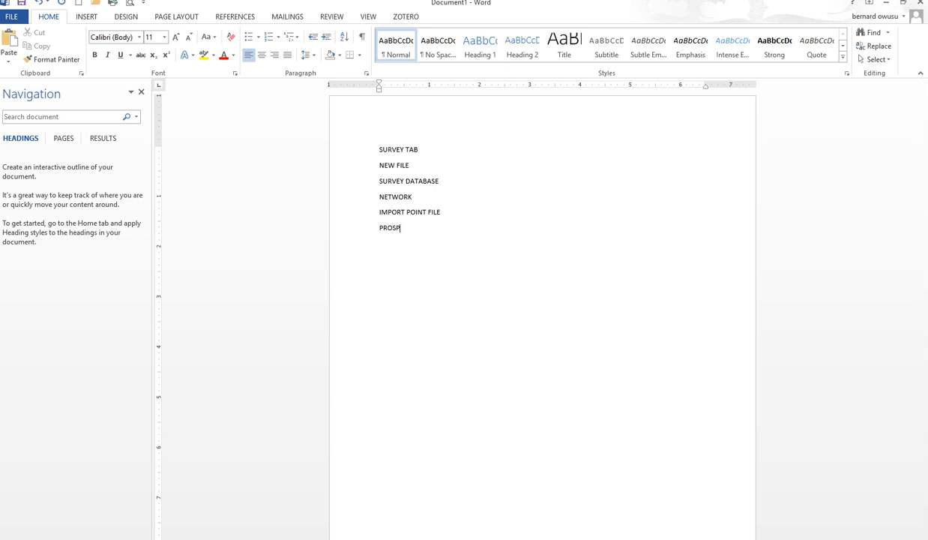
pyautogui.write('ECTOR TAB')
pyautogui.press('Return')
pyautogui.write('POINT')
# Add the line CREATE NEW POINT GROUP below POINT, fixing the misplaced space in CREATE.
pyautogui.write('CREAT')
pyautogui.write(' E NEW')
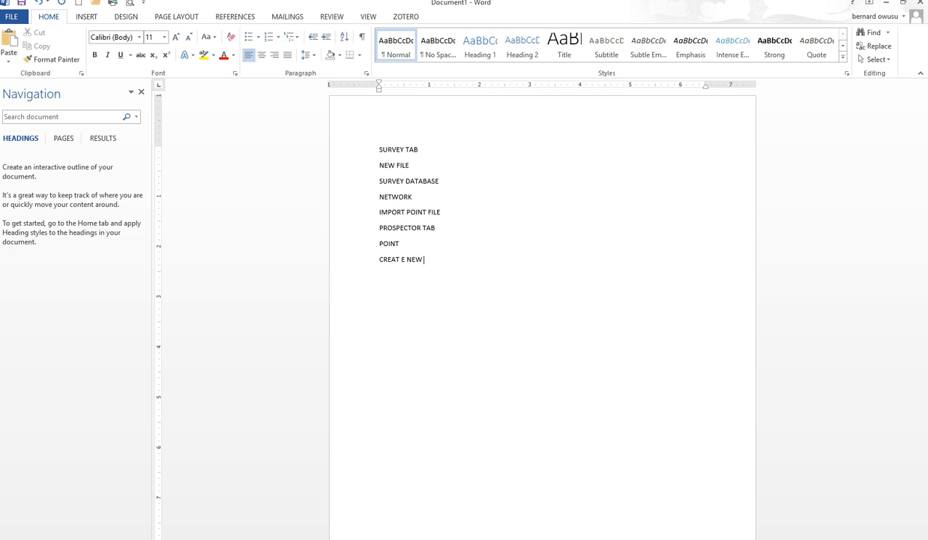
pyautogui.press('BackSpace')
pyautogui.press('BackSpace')
pyautogui.press('BackSpace')
pyautogui.press('BackSpace')
pyautogui.press('BackSpace')
pyautogui.press('BackSpace')
pyautogui.write('E NEW POINT GROUP')
pyautogui.press('Return')
# Continue the list with the lines SURFACE, DEFINITION, POINT GROUP and BREAKLINE.
pyautogui.write('SURFACE')
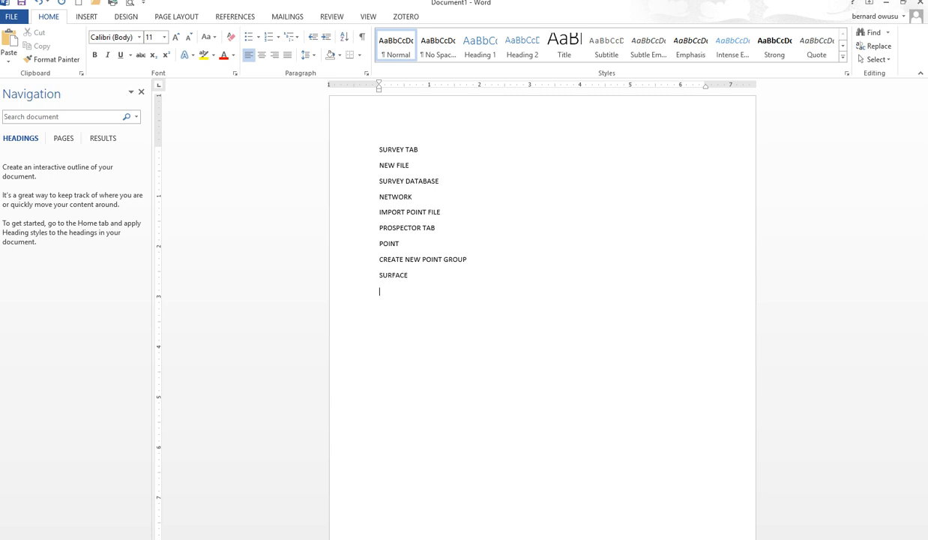
pyautogui.press('Return')
pyautogui.write('DEFINITION')
pyautogui.write('POINT ')
pyautogui.write('GROUP ')
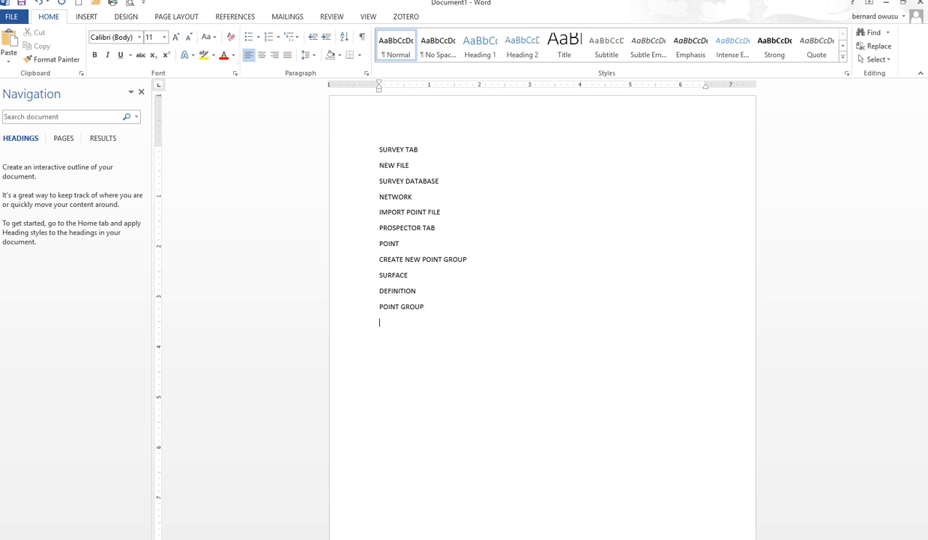
pyautogui.write('BREAKLINE')
pyautogui.press('Return')
pyautogui.write('LABEL CO')
pyautogui.press('BackSpace')
pyautogui.press('BackSpace')
pyautogui.press('BackSpace')
pyautogui.press('BackSpace')
pyautogui.press('BackSpace')
pyautogui.press('BackSpace')
pyautogui.press('BackSpace')
pyautogui.press('BackSpace')
# Add the line ANNOTATE SURFACE below BREAKLINE.
pyautogui.write('ANNOTATE')
pyautogui.write('SURFACE')
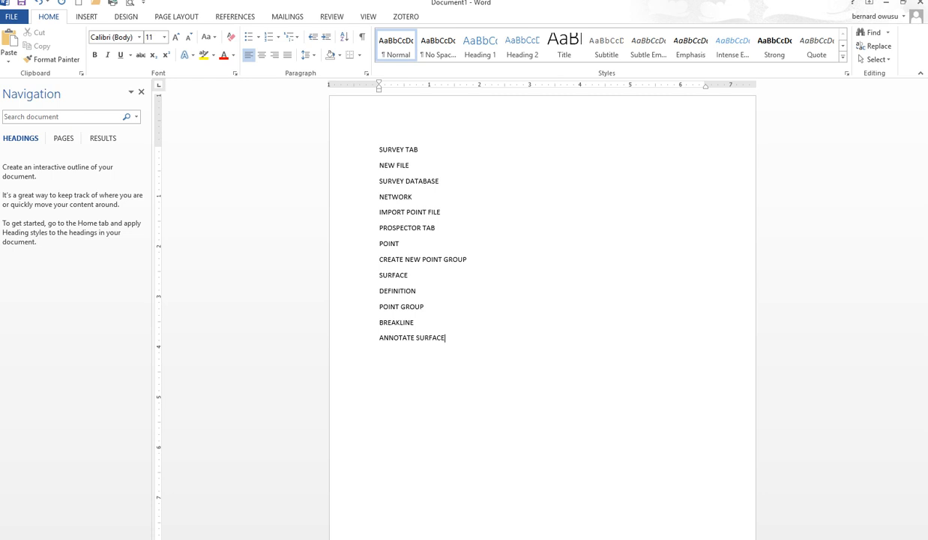
pyautogui.hotkey('alt', 'o')
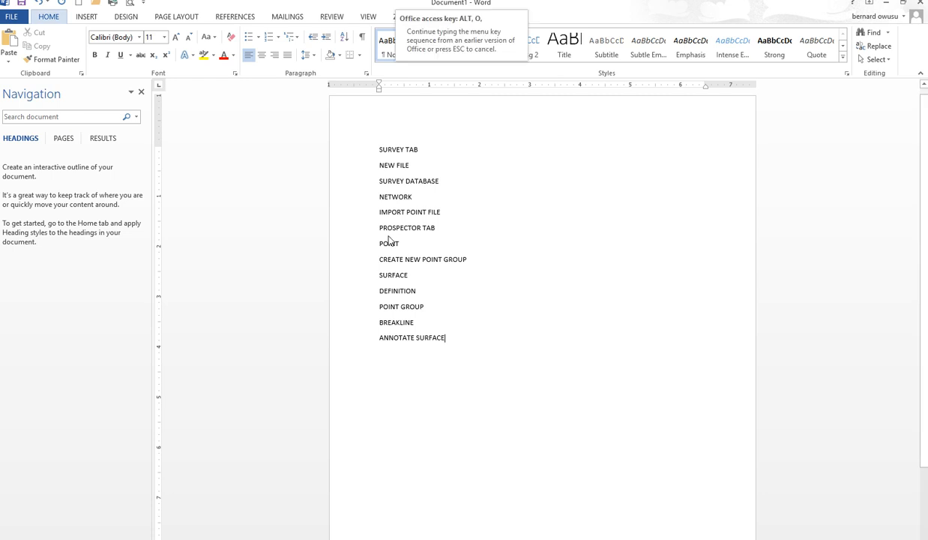
pyautogui.press('n')
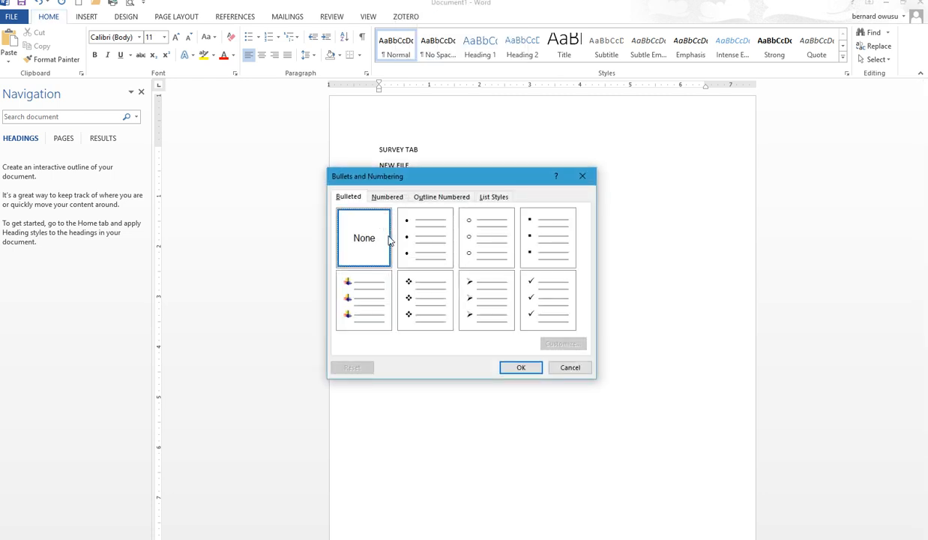
pyautogui.click(581, 175)
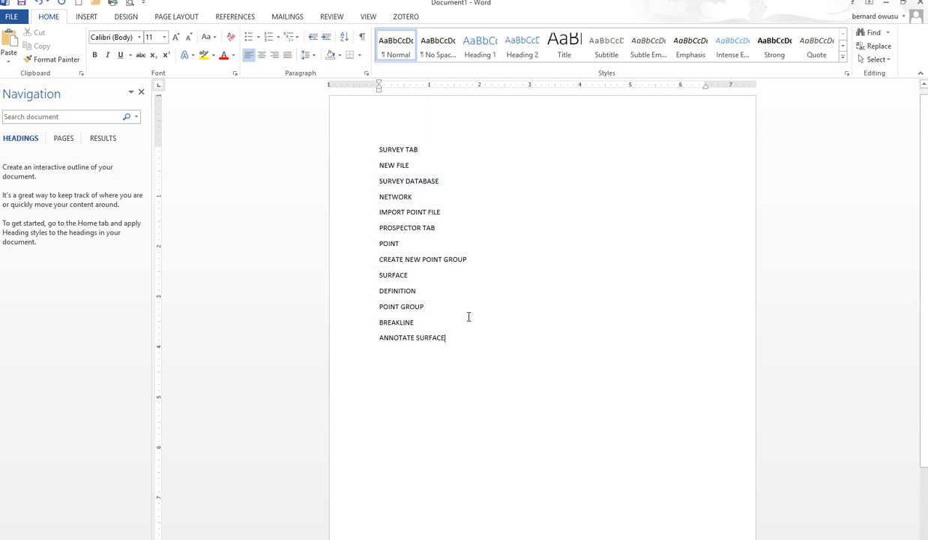
# Complete the ANNOTATE SURFACE line with the word CONTOUR and close the list with the line END.
pyautogui.write('C')
pyautogui.write('ONTOUR')
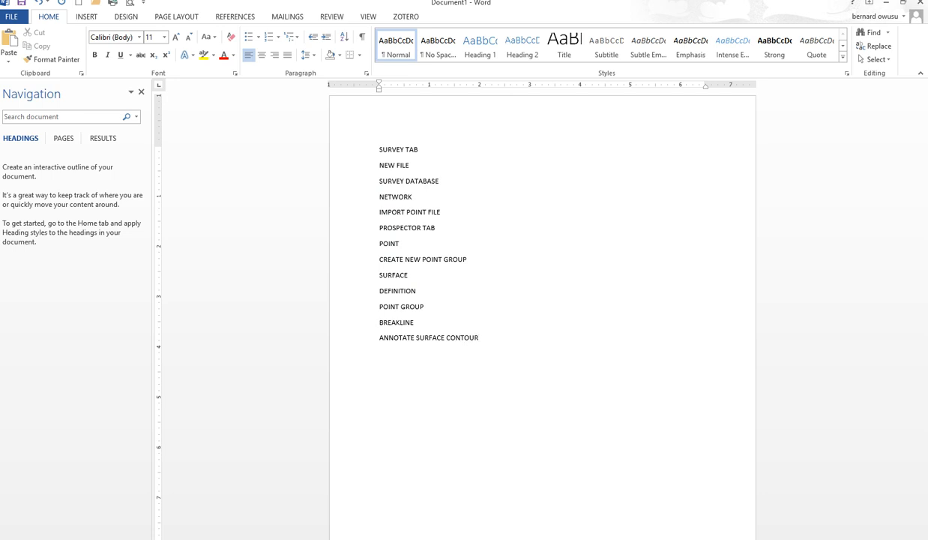
pyautogui.press('Return')
pyautogui.write('END')
# Make the lines CREATE NEW POINT GROUP and SURVEY TAB bold.
pyautogui.click(371, 262)
pyautogui.hotkey('ctrl', 'b')
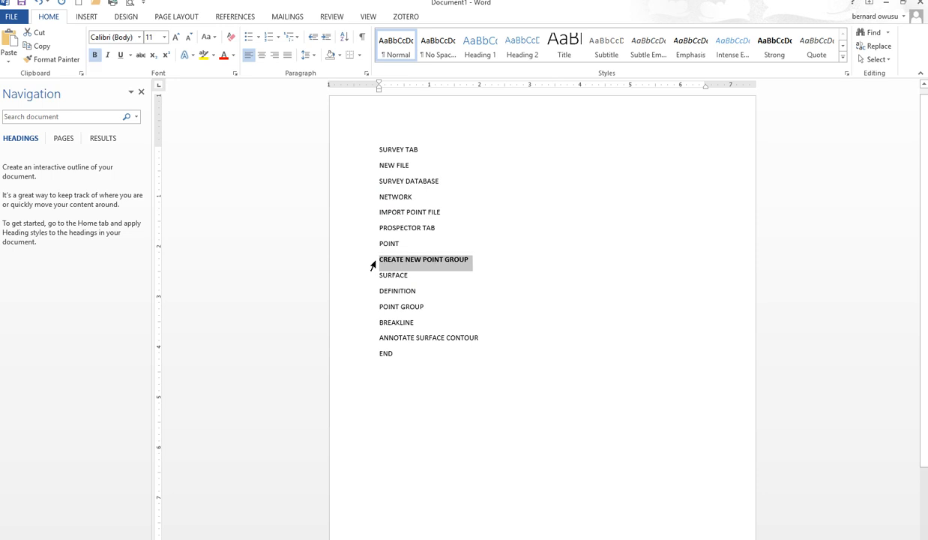
pyautogui.click(371, 158)
pyautogui.hotkey('ctrl', 'b')
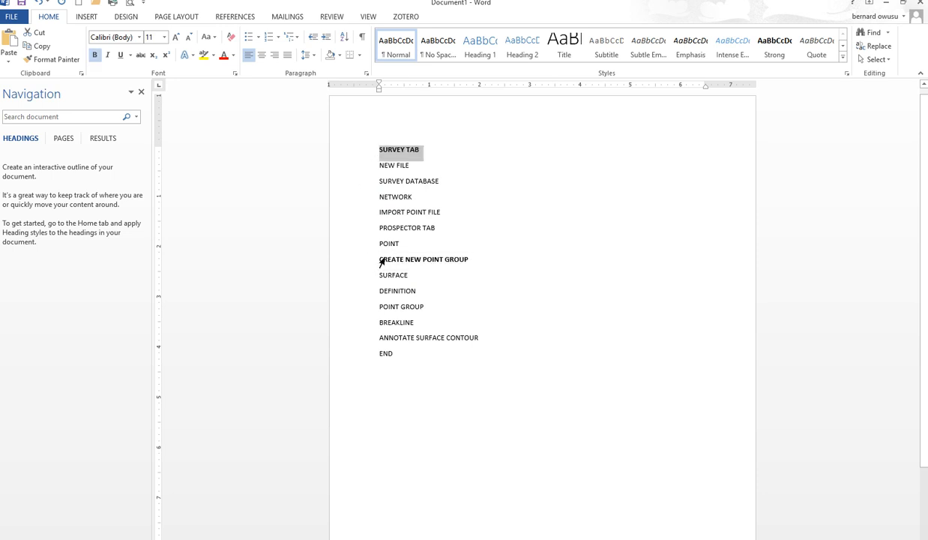
# Enlarge the text of the whole list to 22 points and deselect it.
pyautogui.moveTo(364, 349); pyautogui.dragTo(360, 171)
pyautogui.hotkey('ctrl', 'shift', '.')
pyautogui.hotkey('ctrl', 'shift', '.')
pyautogui.hotkey('ctrl', 'shift', '.')
pyautogui.hotkey('ctrl', 'shift', '.')
pyautogui.hotkey('ctrl', 'shift', '.')
pyautogui.hotkey('ctrl', 'shift', '.')
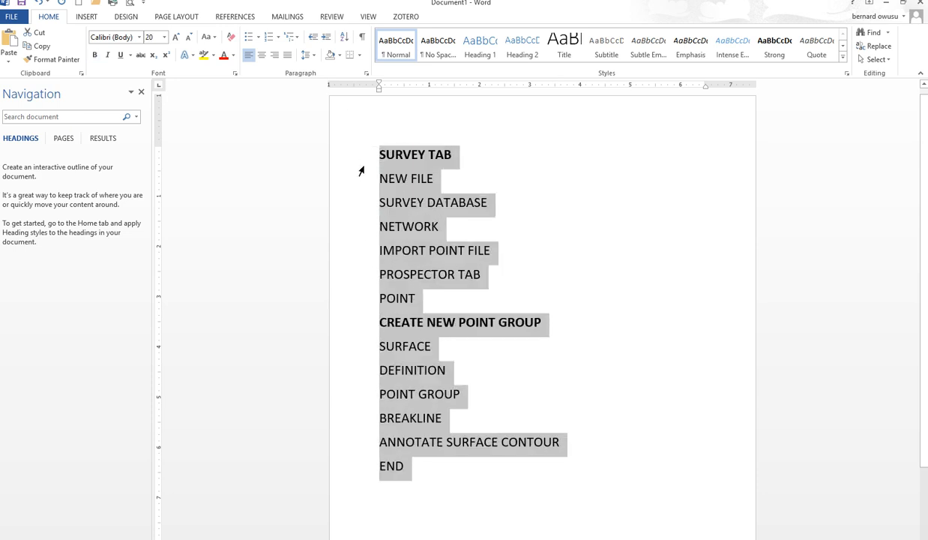
pyautogui.click(545, 260)
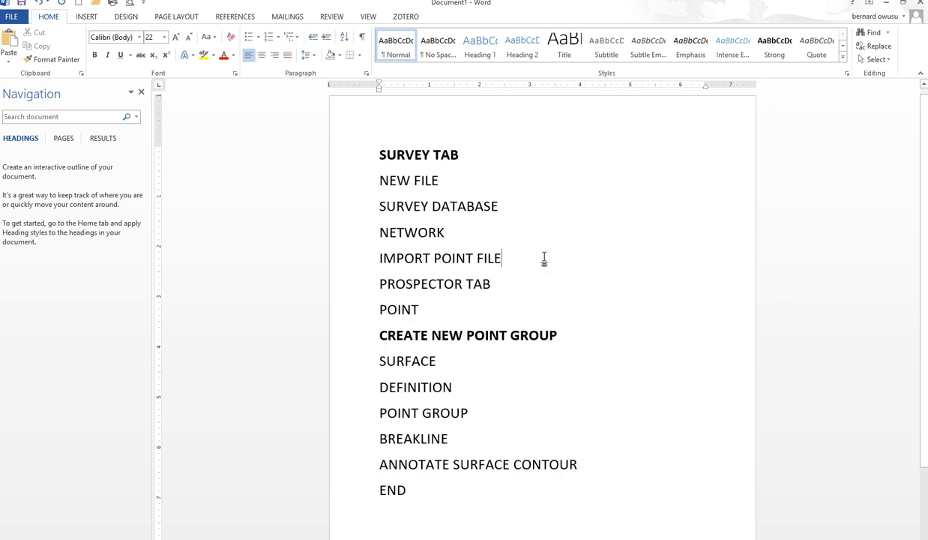
pyautogui.click(746, 273)
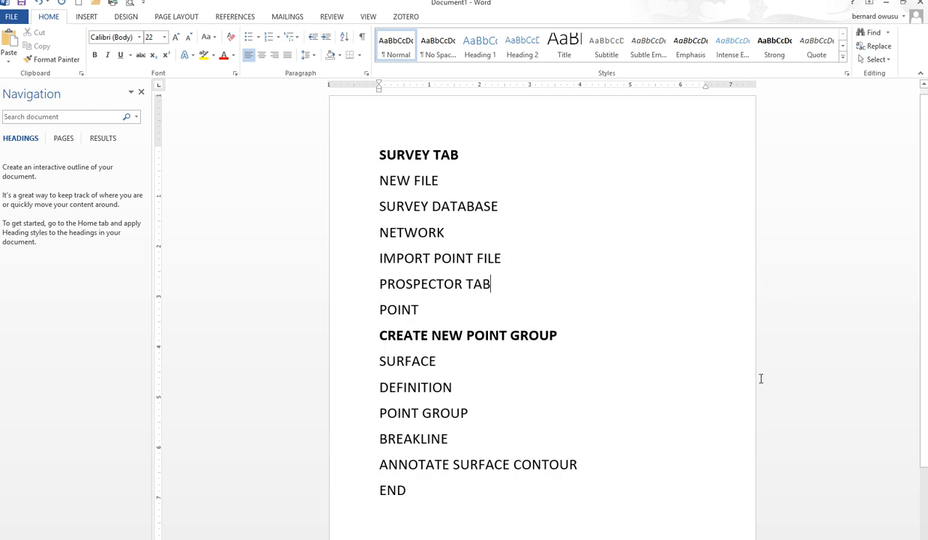